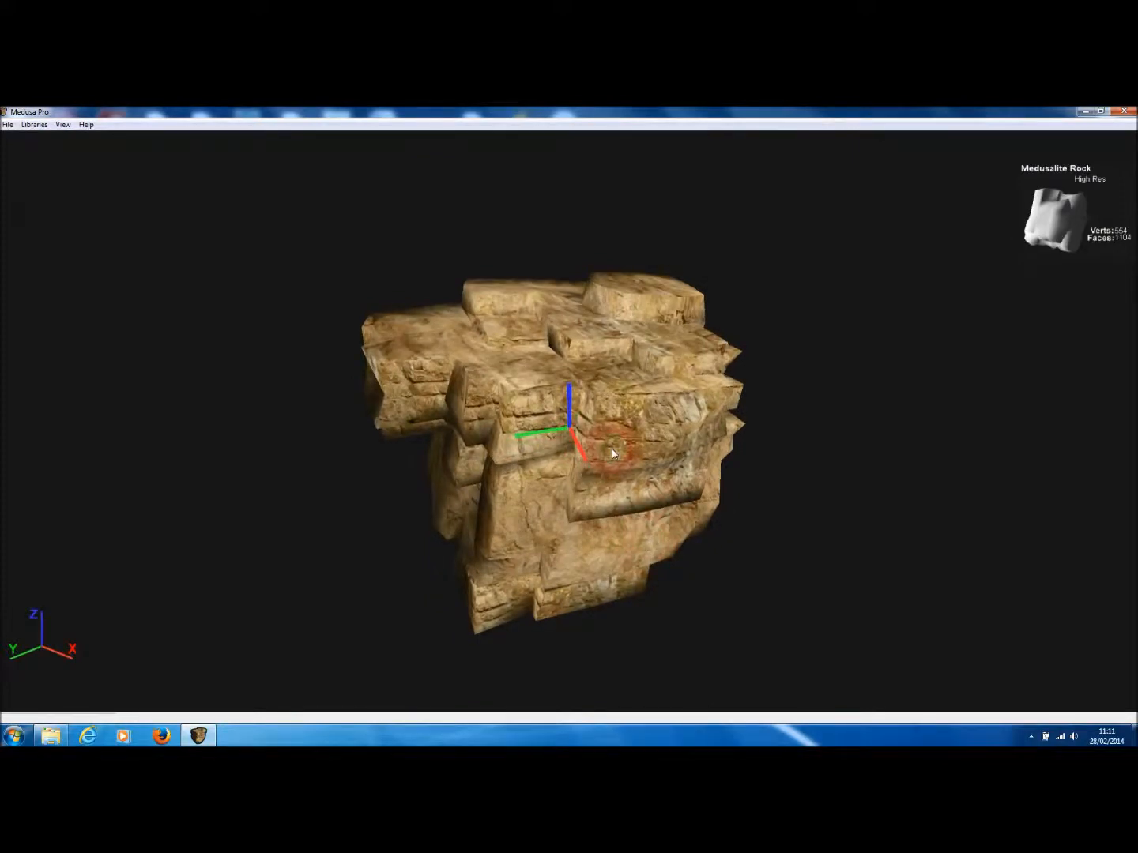
Generate a new random rock model to replace the current one
left_click_drag(612, 449, 764, 463)
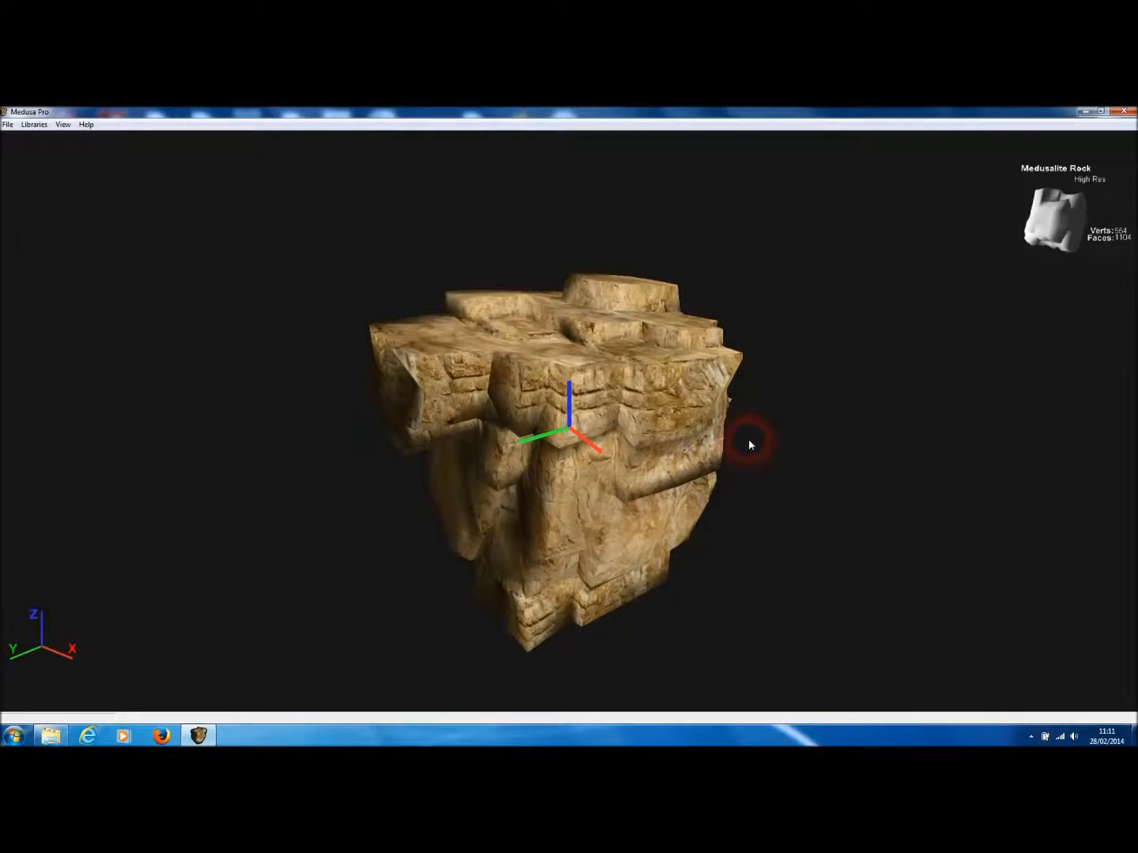
key("space")
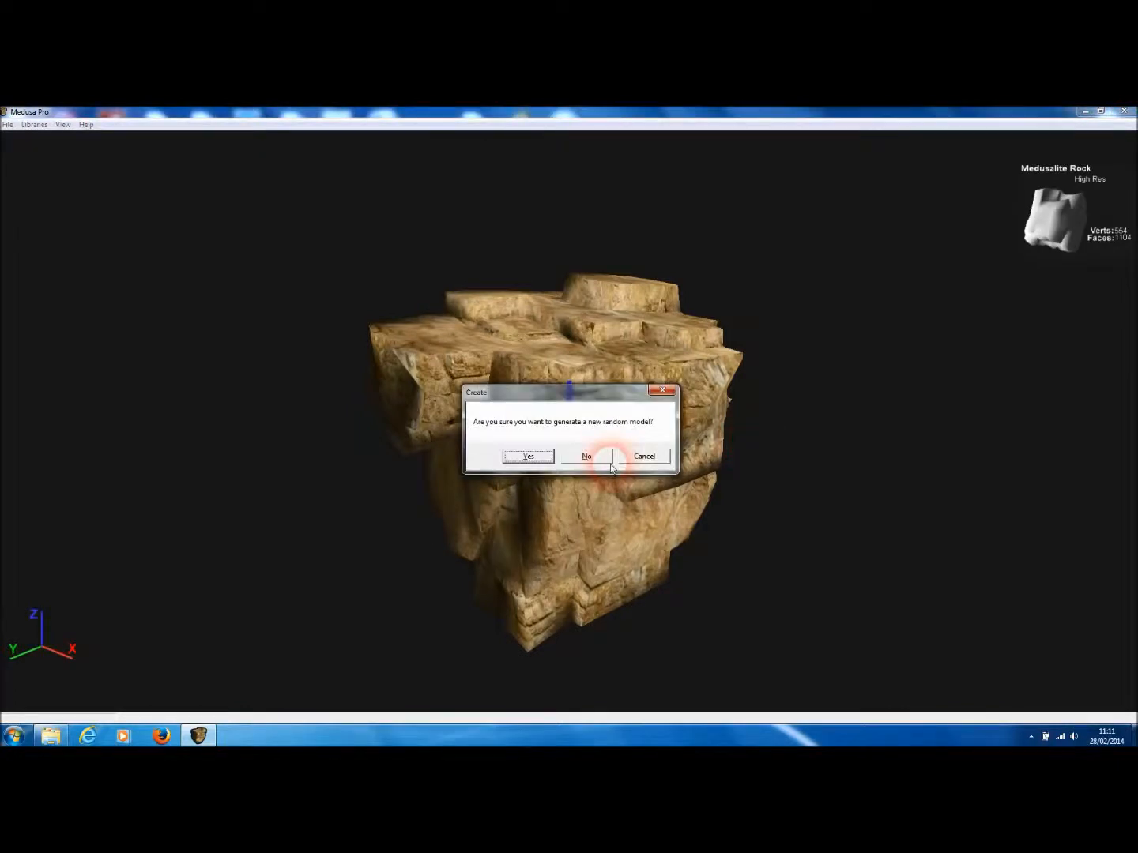
left_click(527, 456)
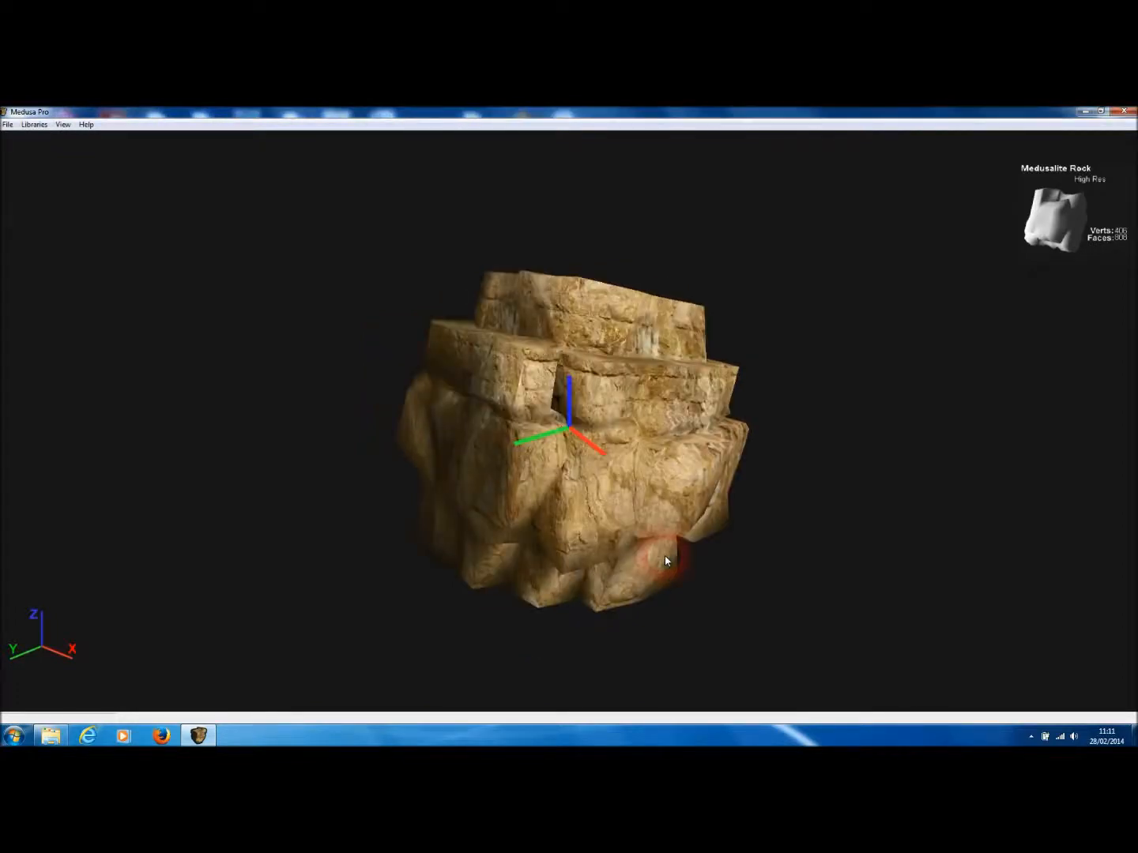
left_click_drag(665, 558, 690, 385)
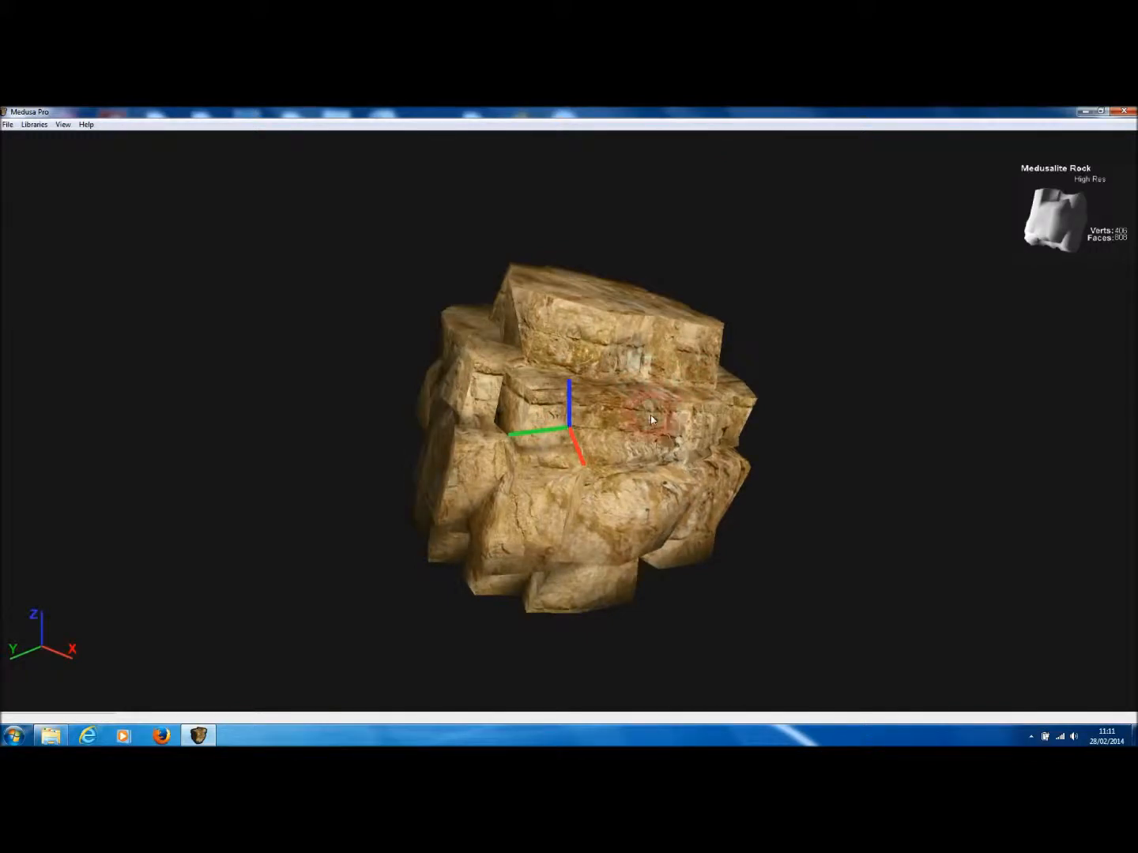
Show the rock's properties and place the dialog clear of most of the model
right_click(408, 309)
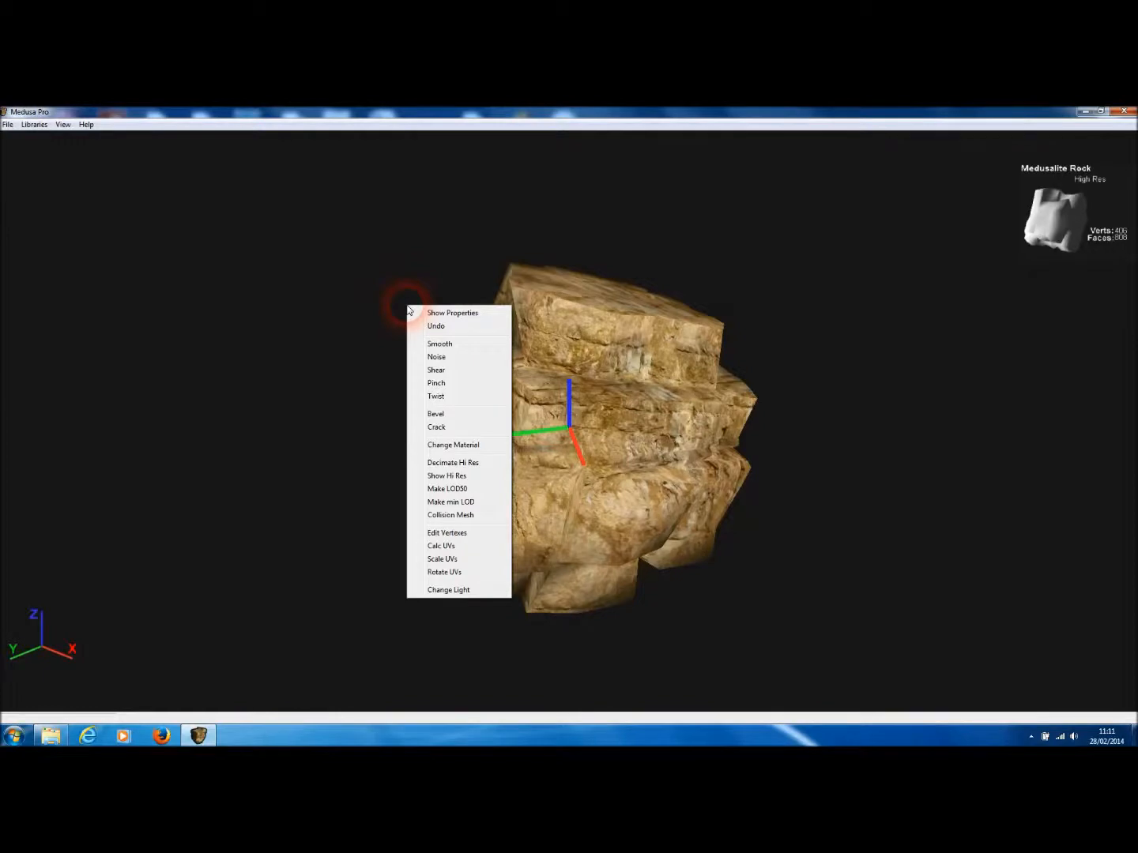
left_click(431, 313)
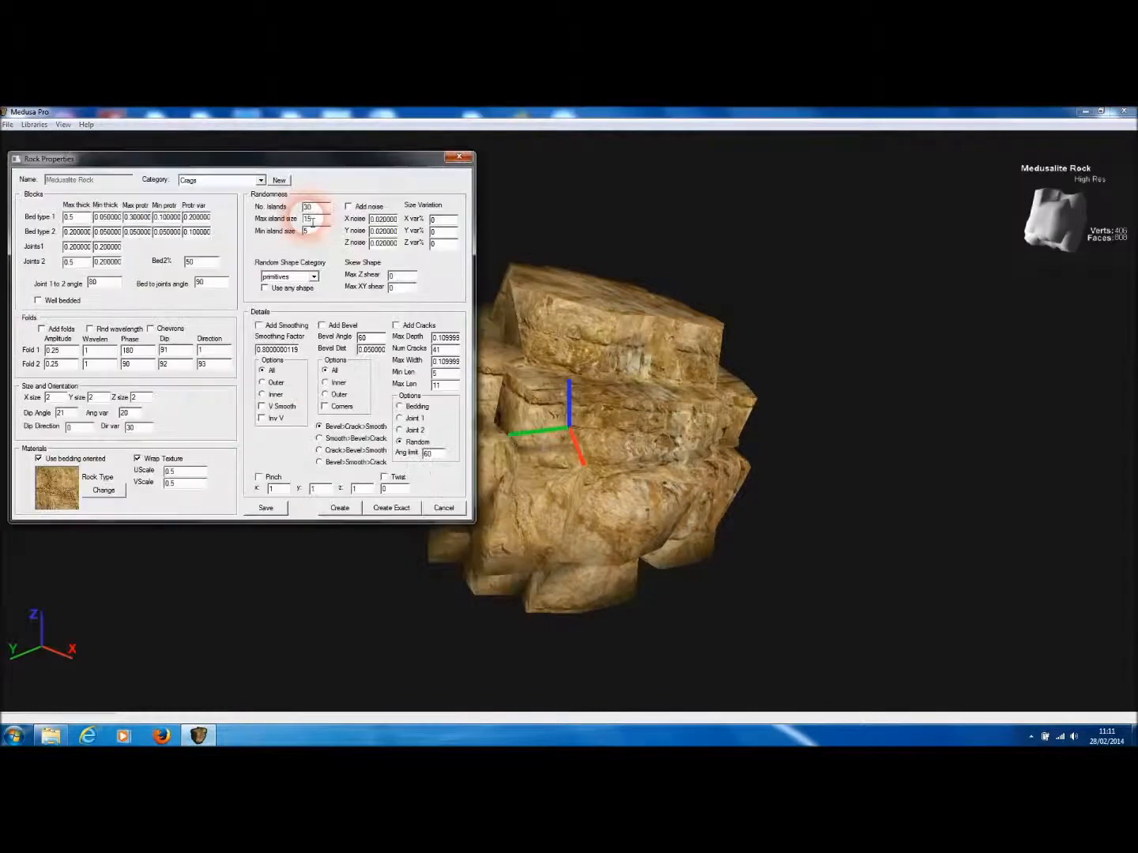
left_click_drag(214, 163, 207, 145)
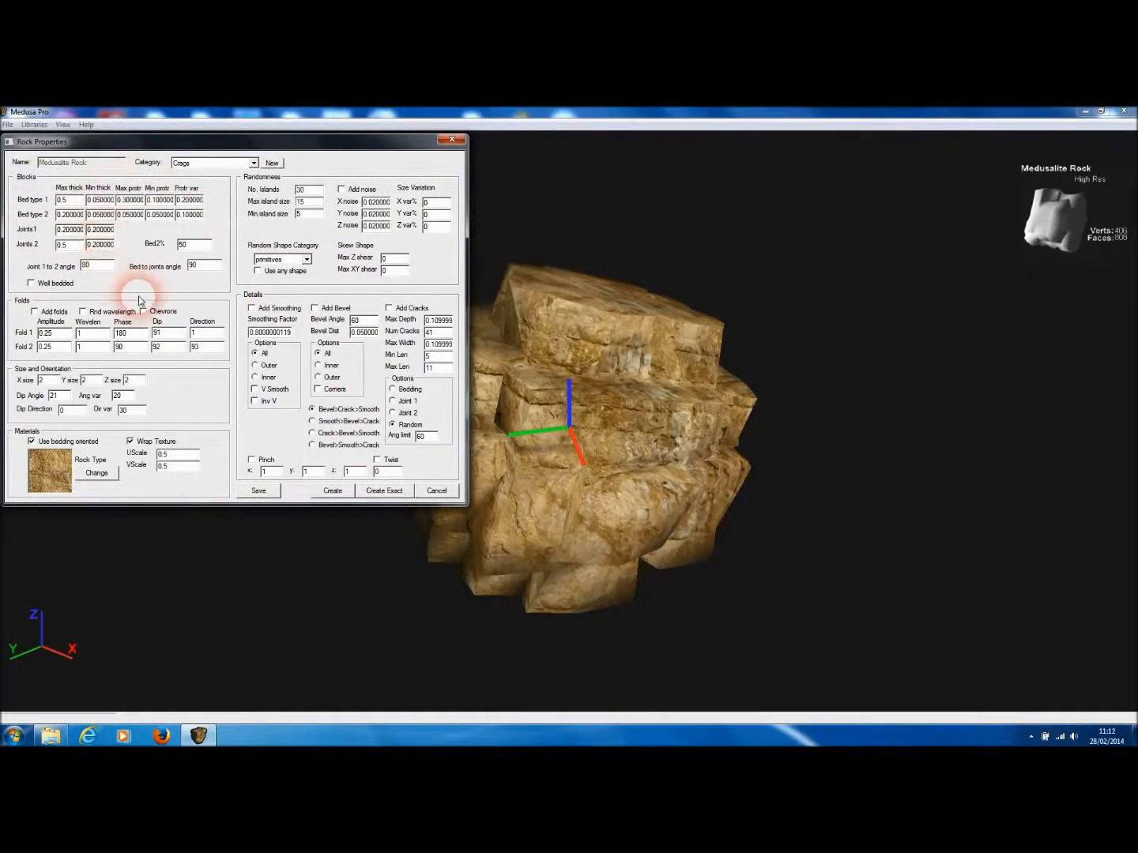
left_click_drag(542, 465, 780, 531)
left_click(444, 369)
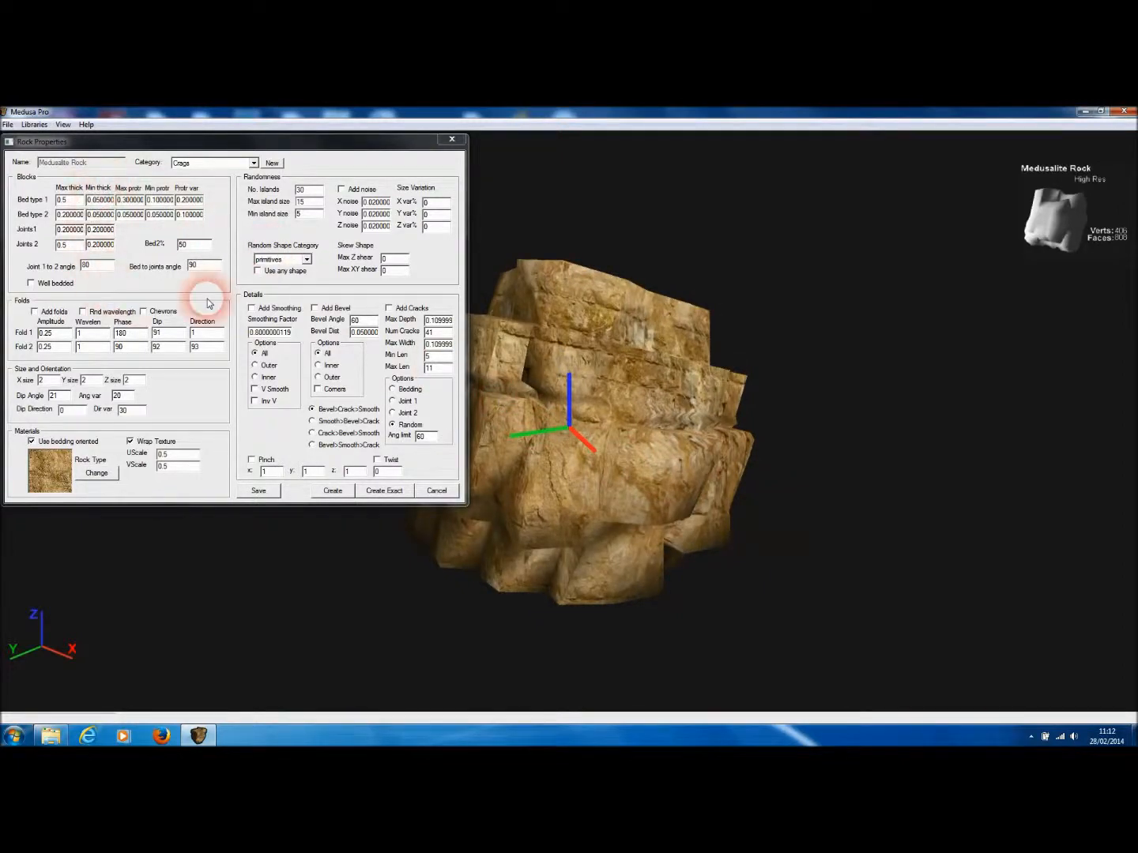
left_click_drag(598, 412, 711, 452)
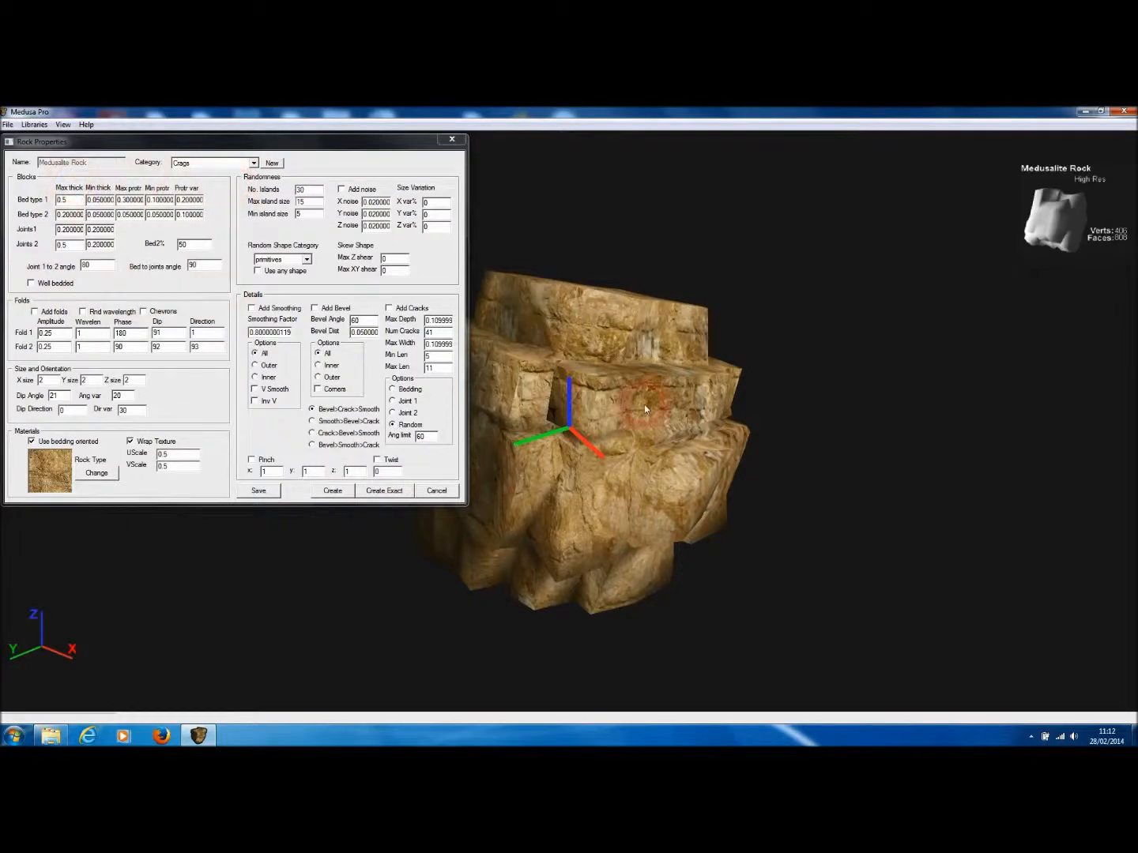
middle_click_drag(670, 444, 614, 316)
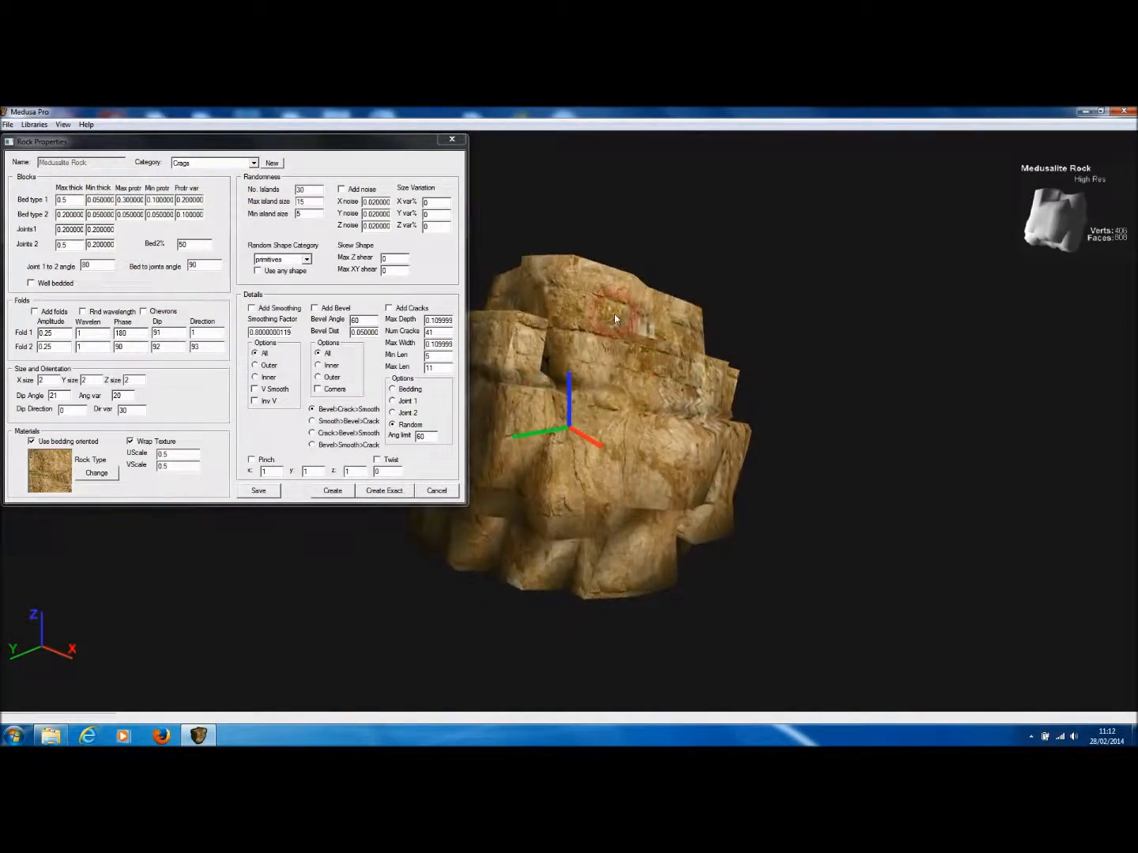
Display the rock as a wireframe and examine its bedding layers and joints
left_click(63, 124)
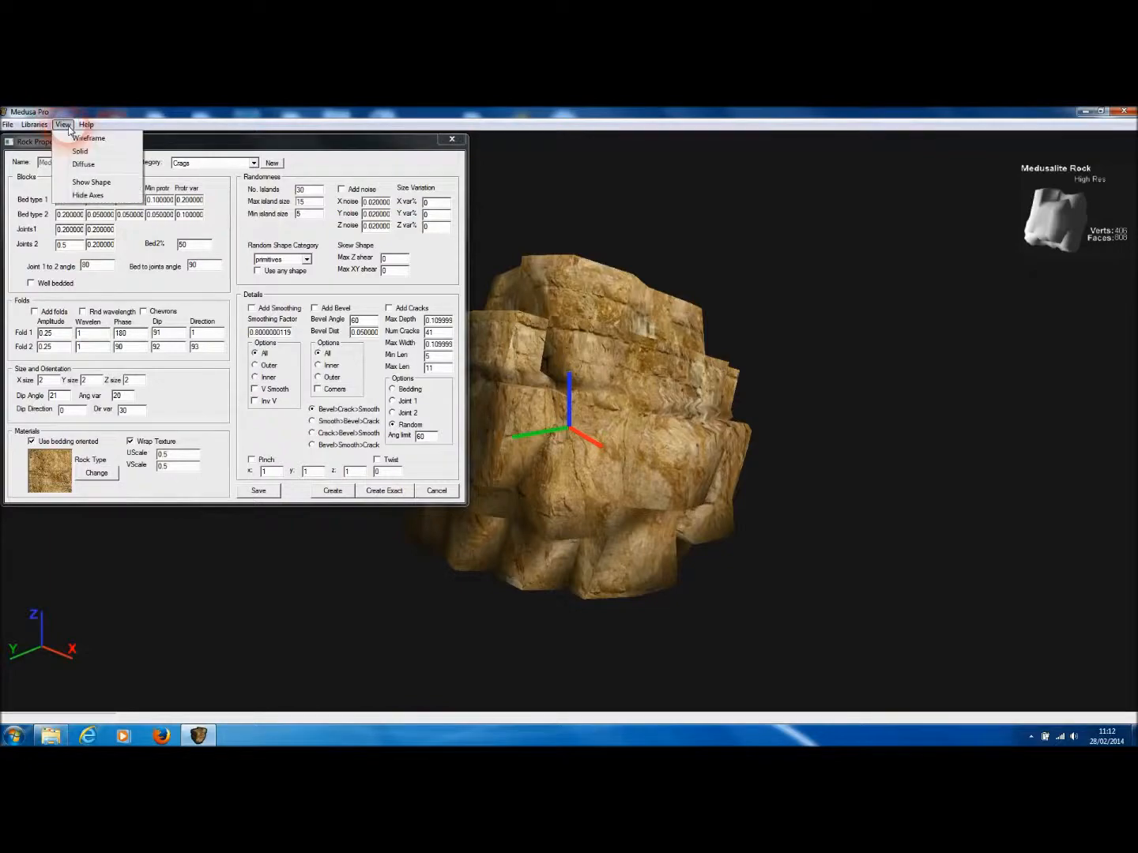
left_click(63, 125)
left_click(63, 124)
left_click(89, 138)
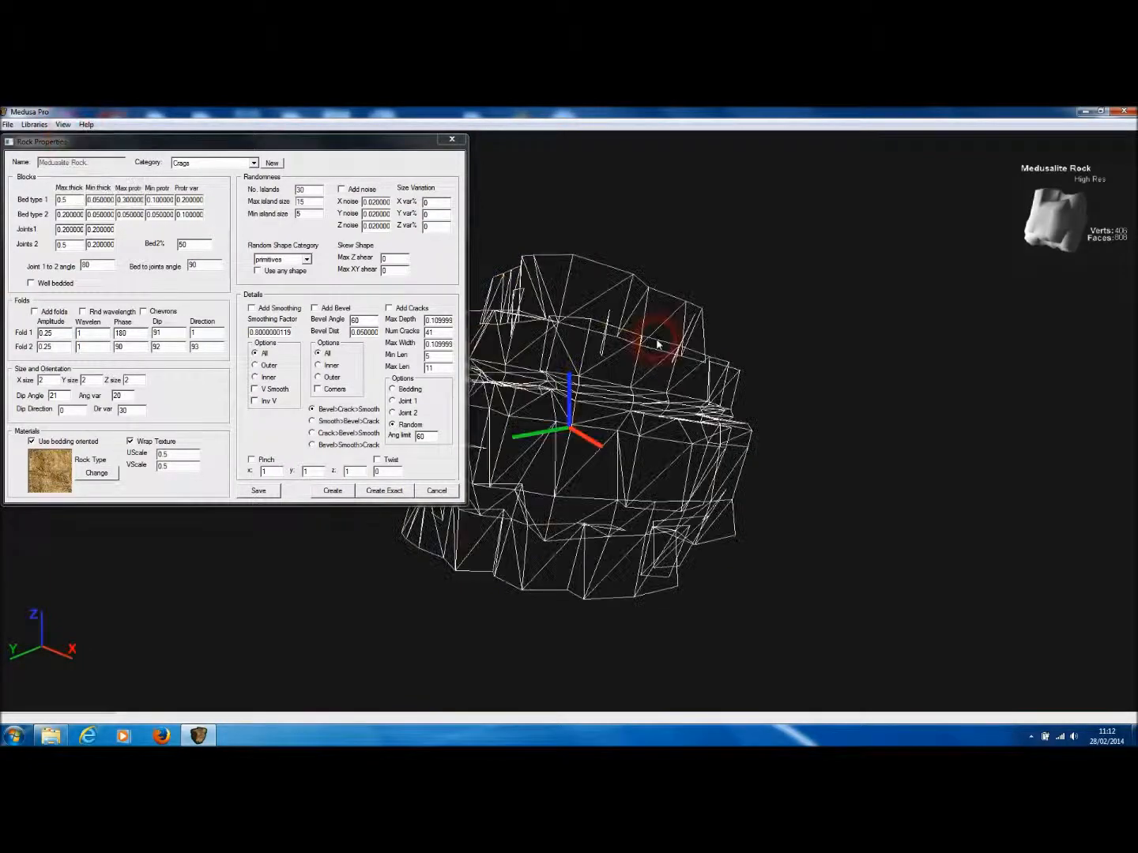
middle_click_drag(656, 344, 844, 429)
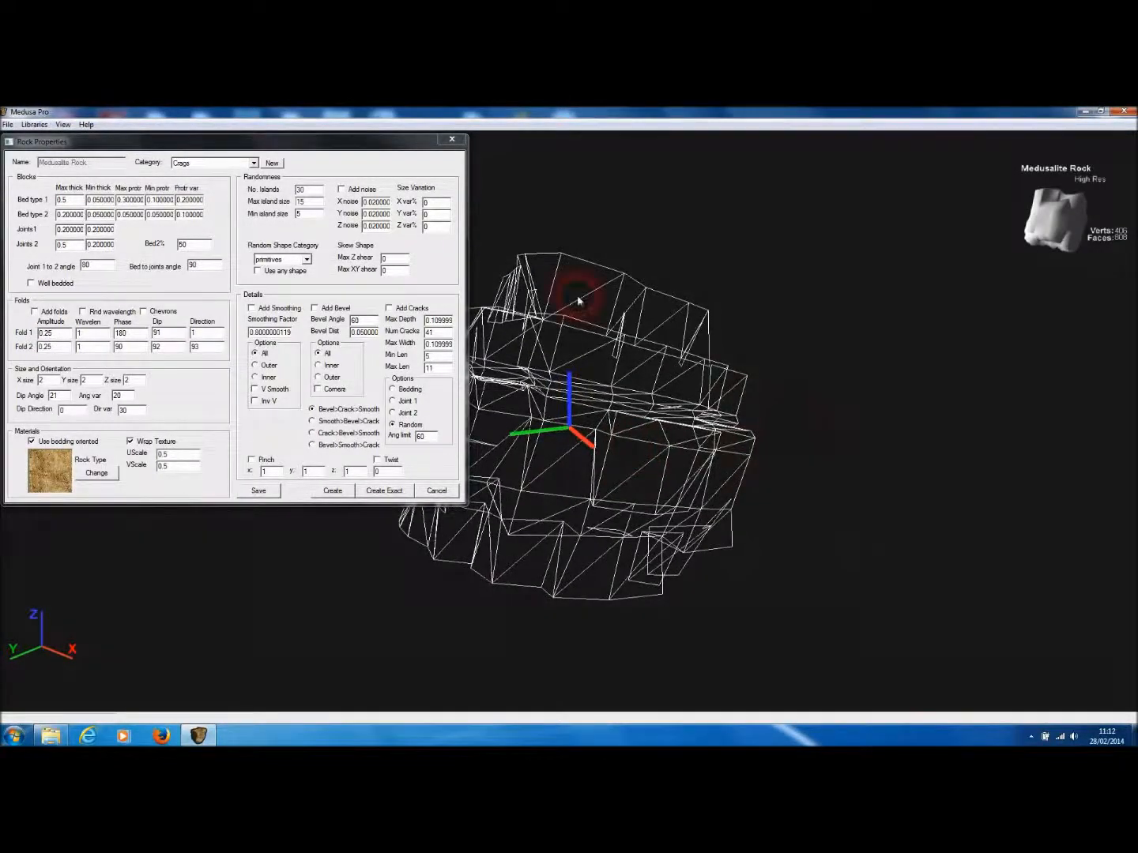
middle_click_drag(681, 486, 630, 394)
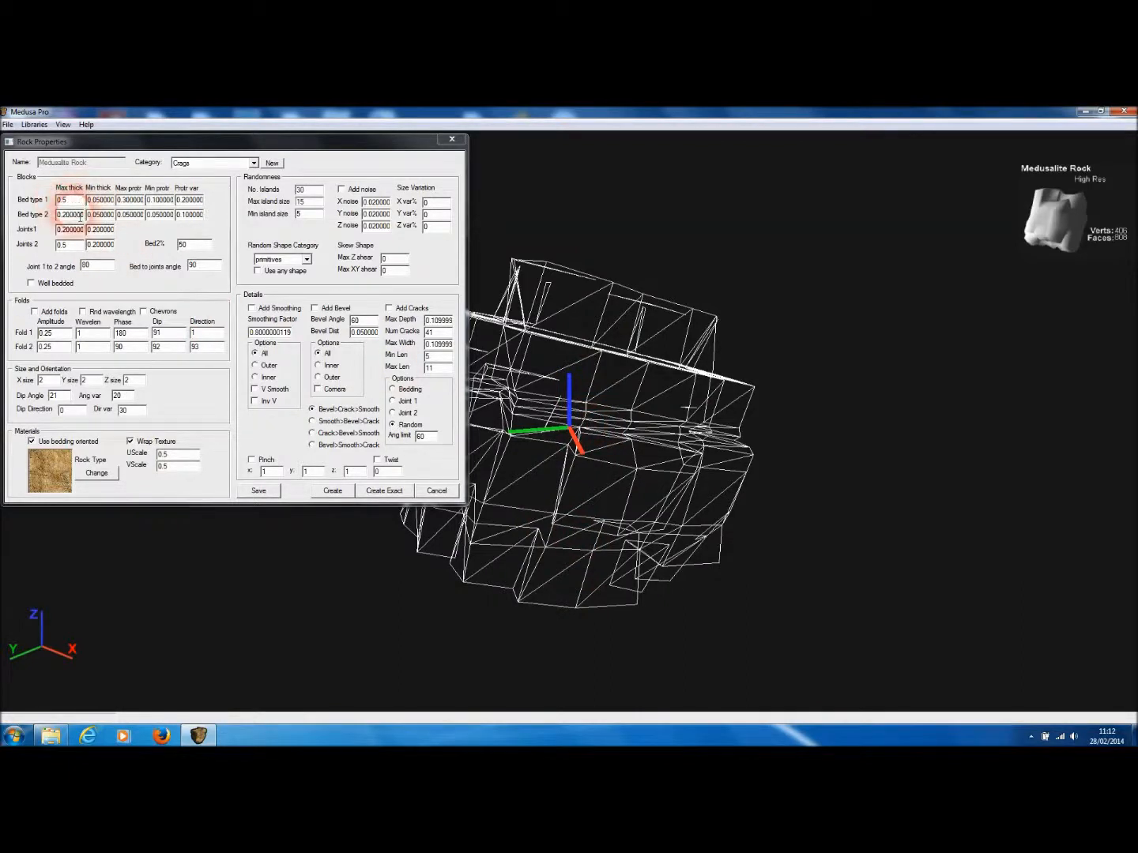
Create a new rock with Bed2% set to 70 and the Well bedded option enabled
left_click(108, 202)
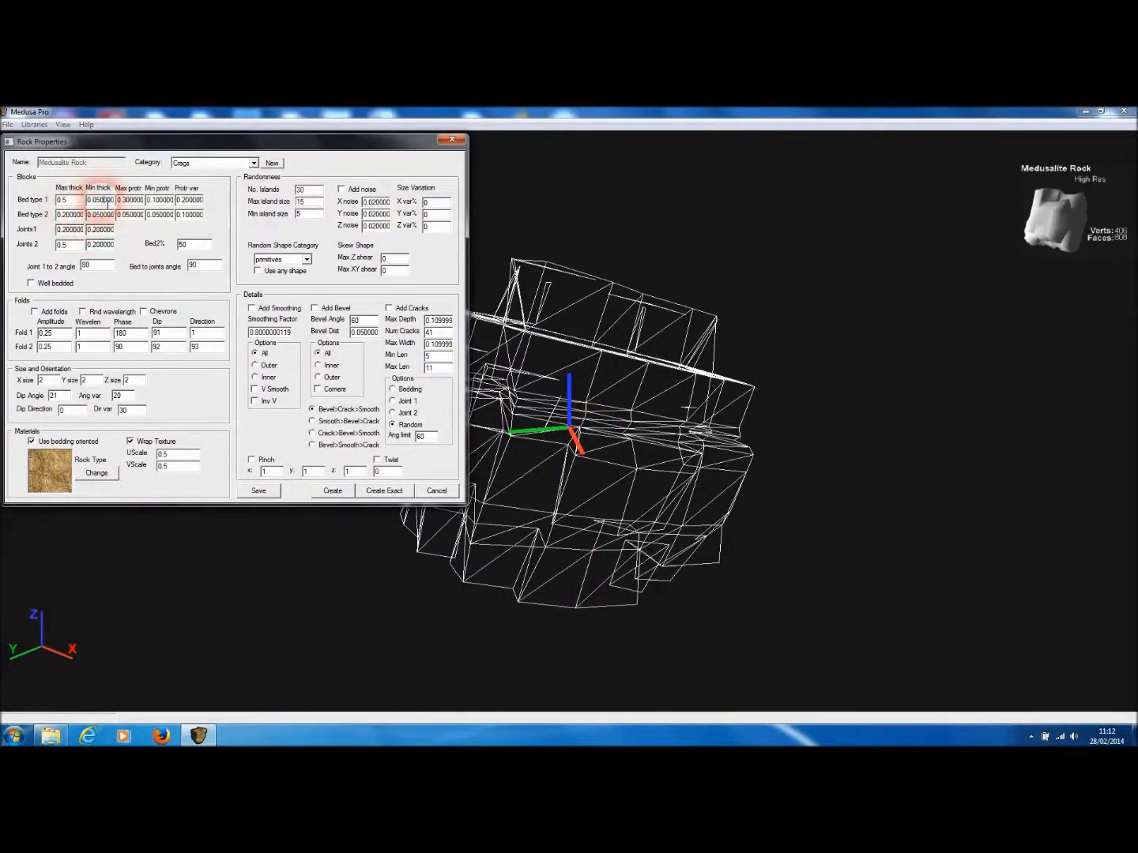
left_click(104, 202)
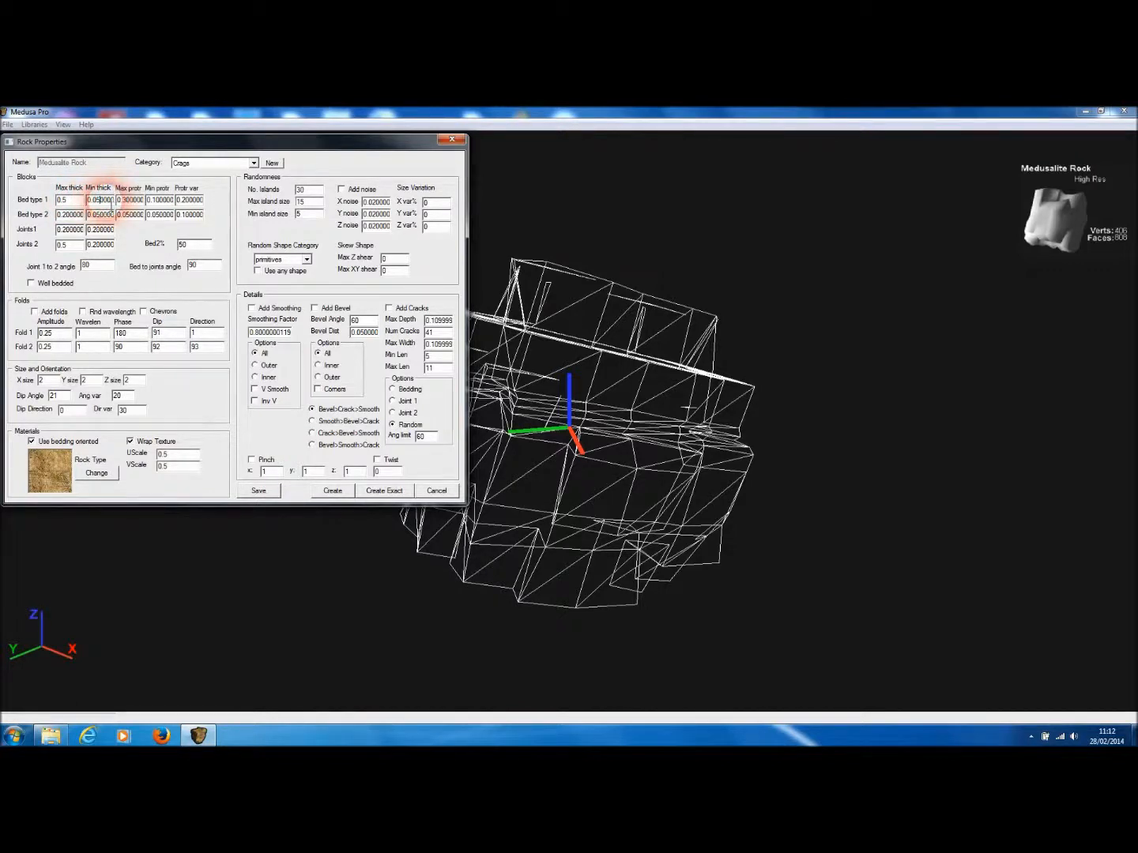
left_click(167, 200)
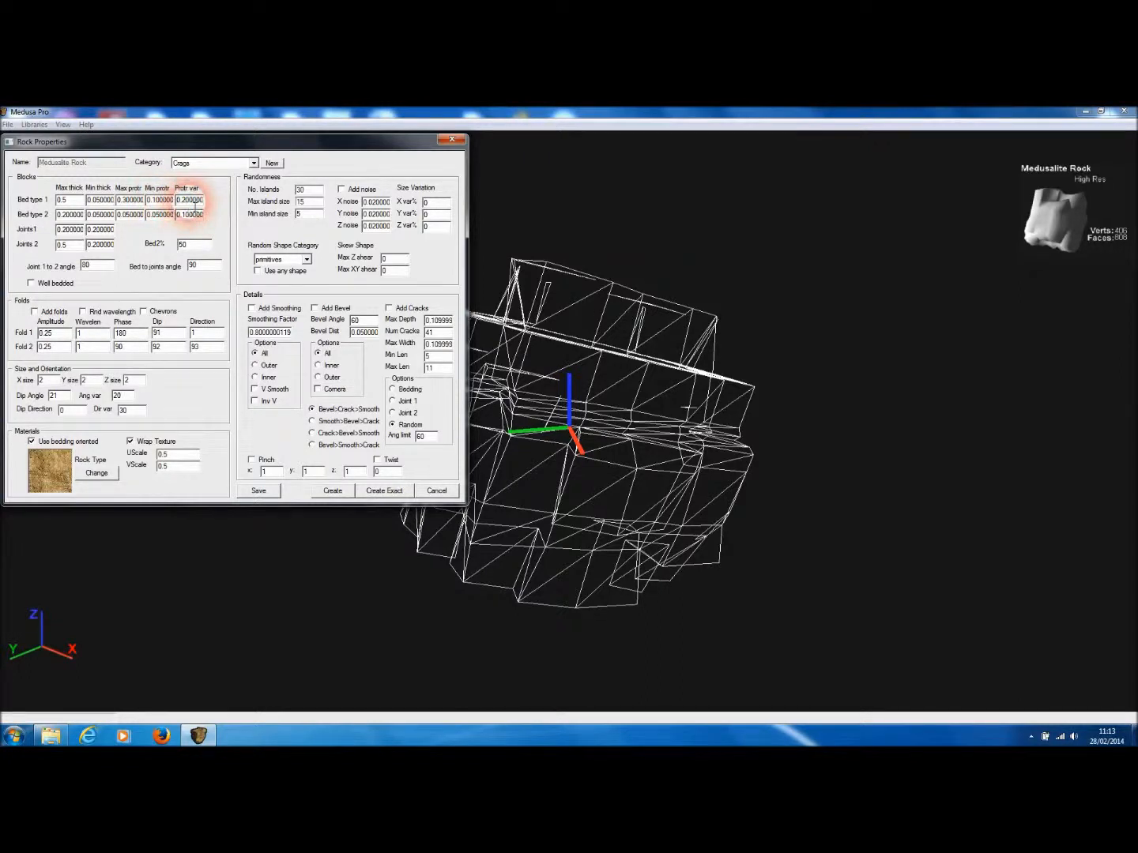
left_click(196, 201)
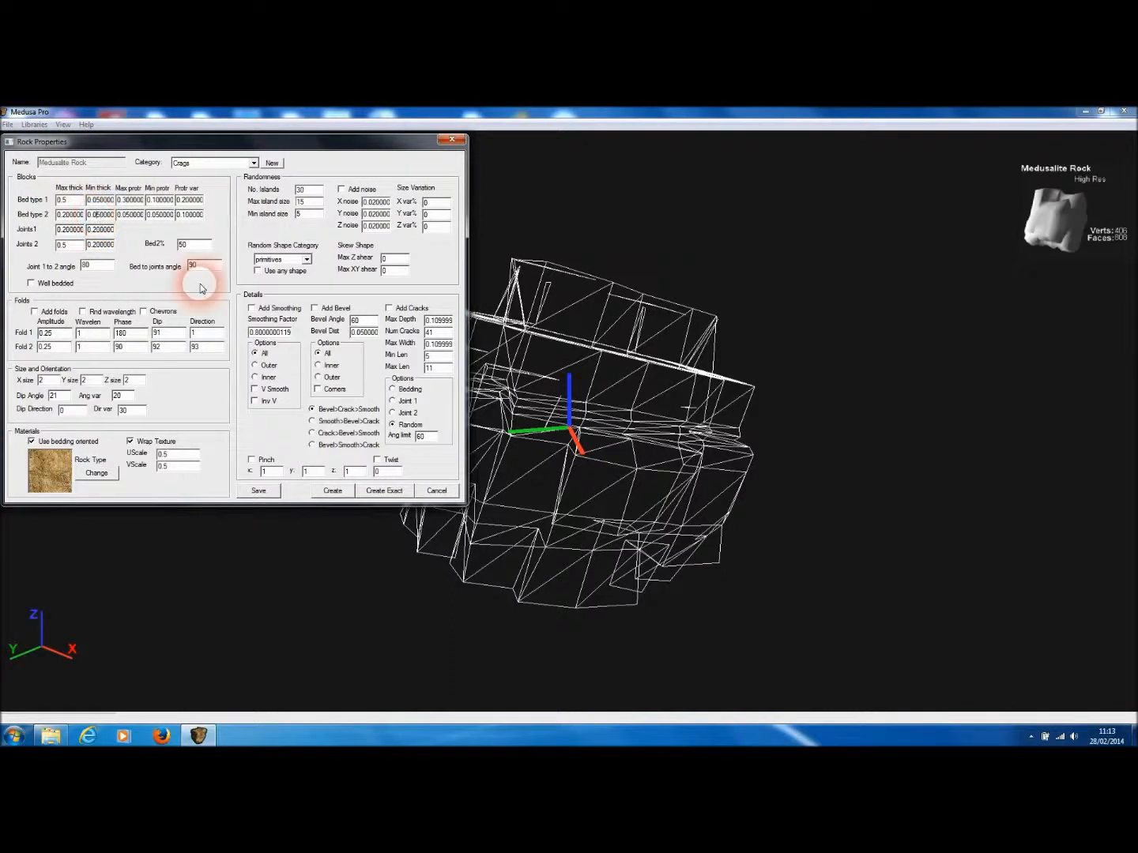
double_click(182, 246)
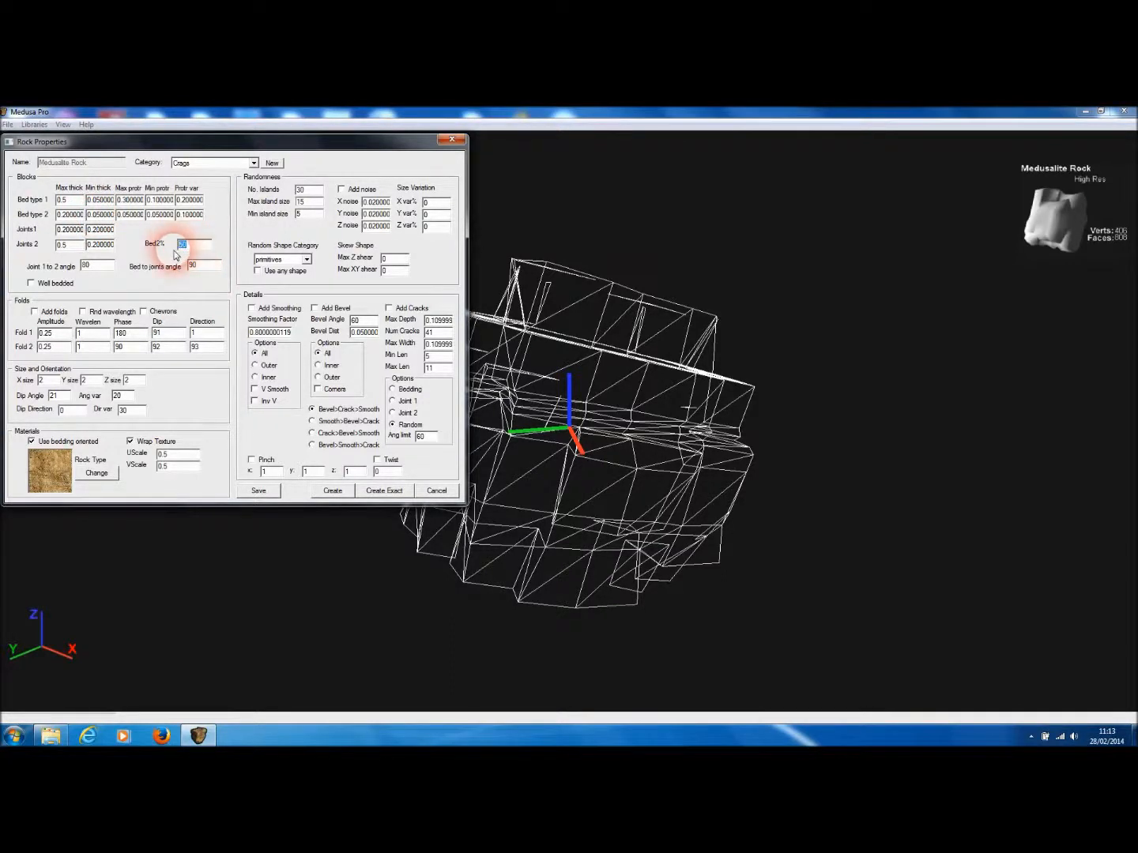
type("7")
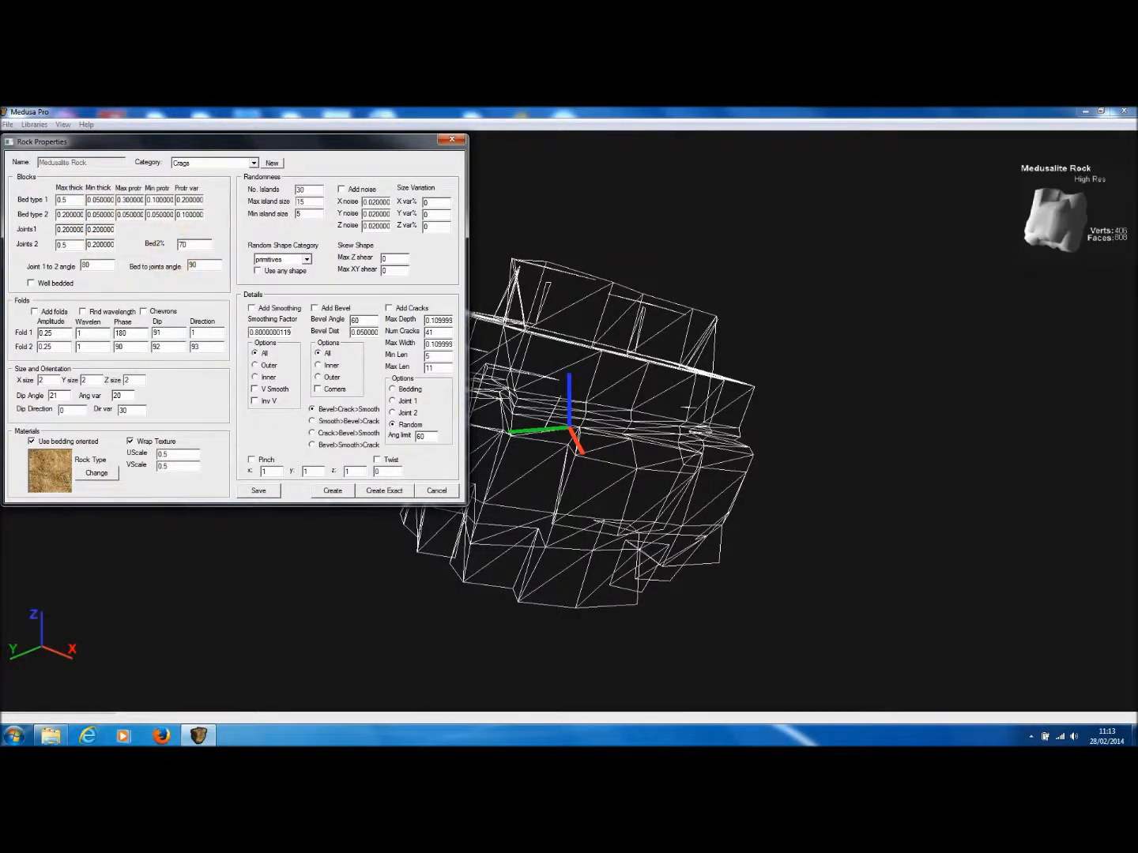
left_click(32, 286)
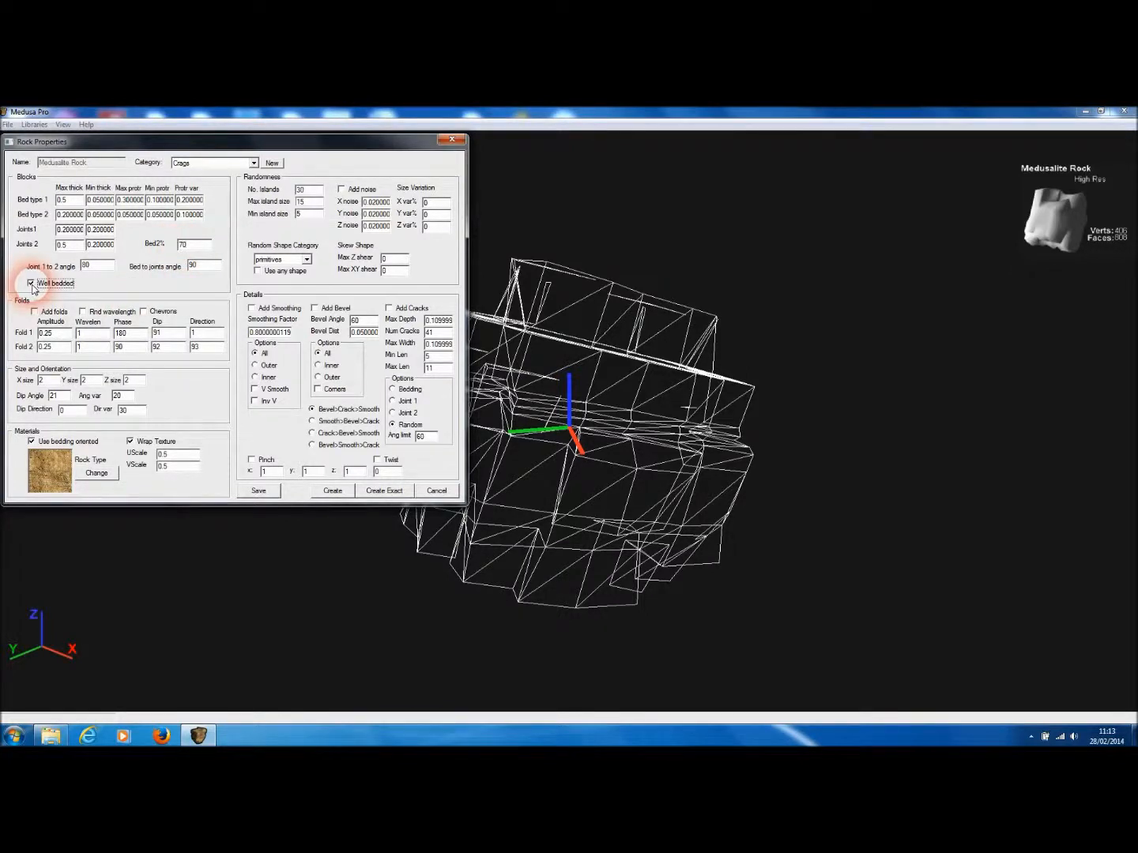
left_click(332, 491)
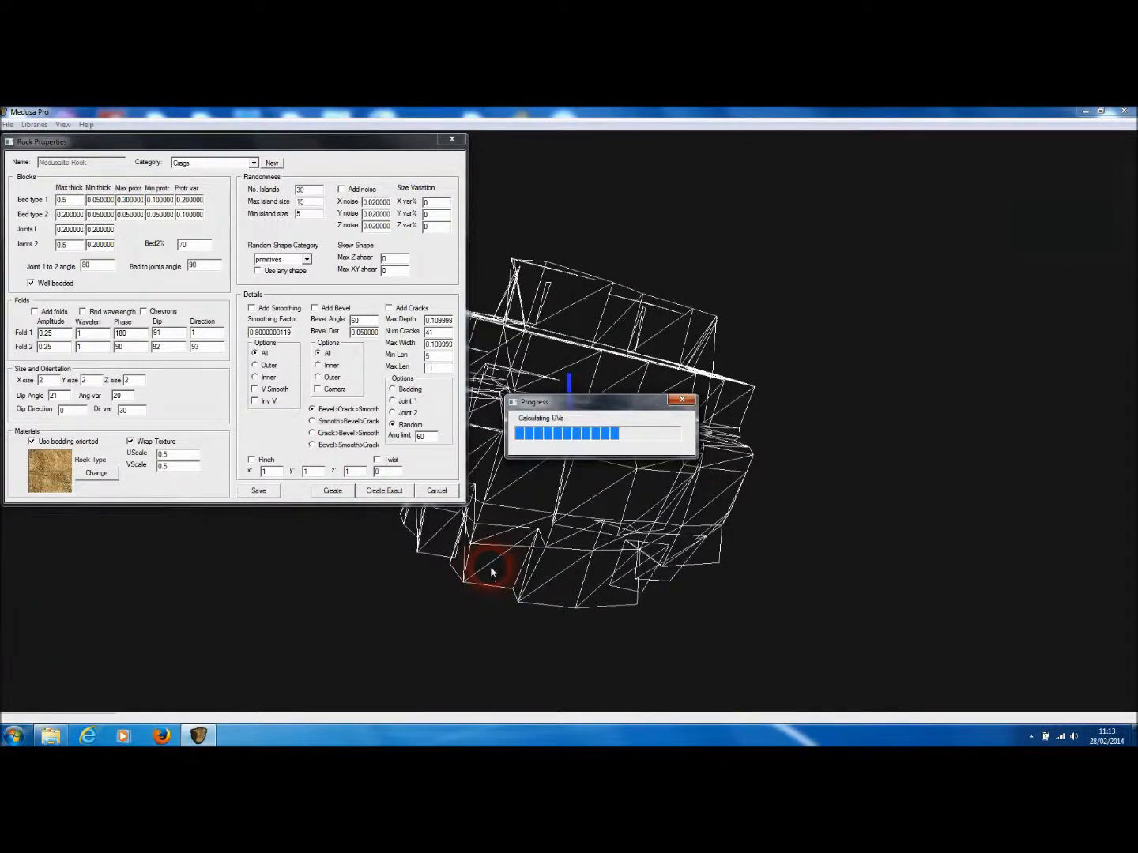
Examine the well-bedded rock's layers and block joints from several angles in both textured and wireframe display
middle_click_drag(589, 545, 654, 409)
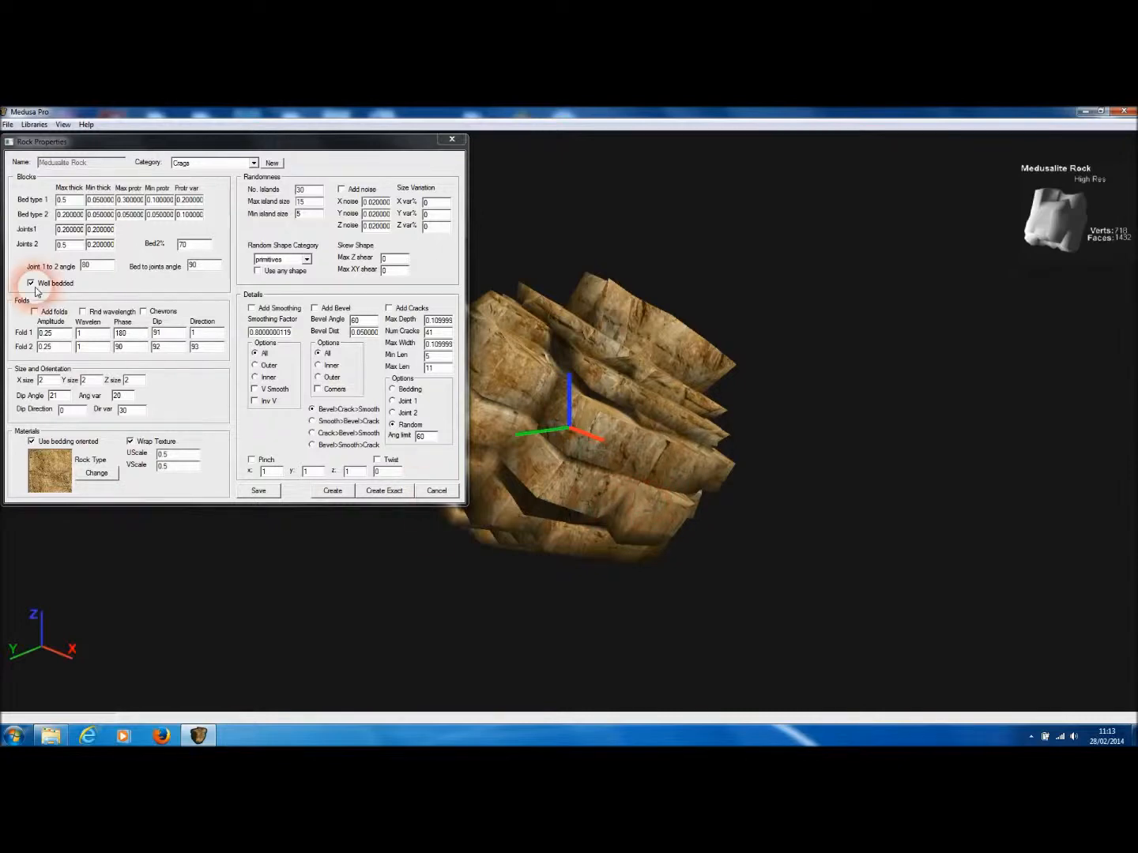
middle_click_drag(644, 531, 728, 493)
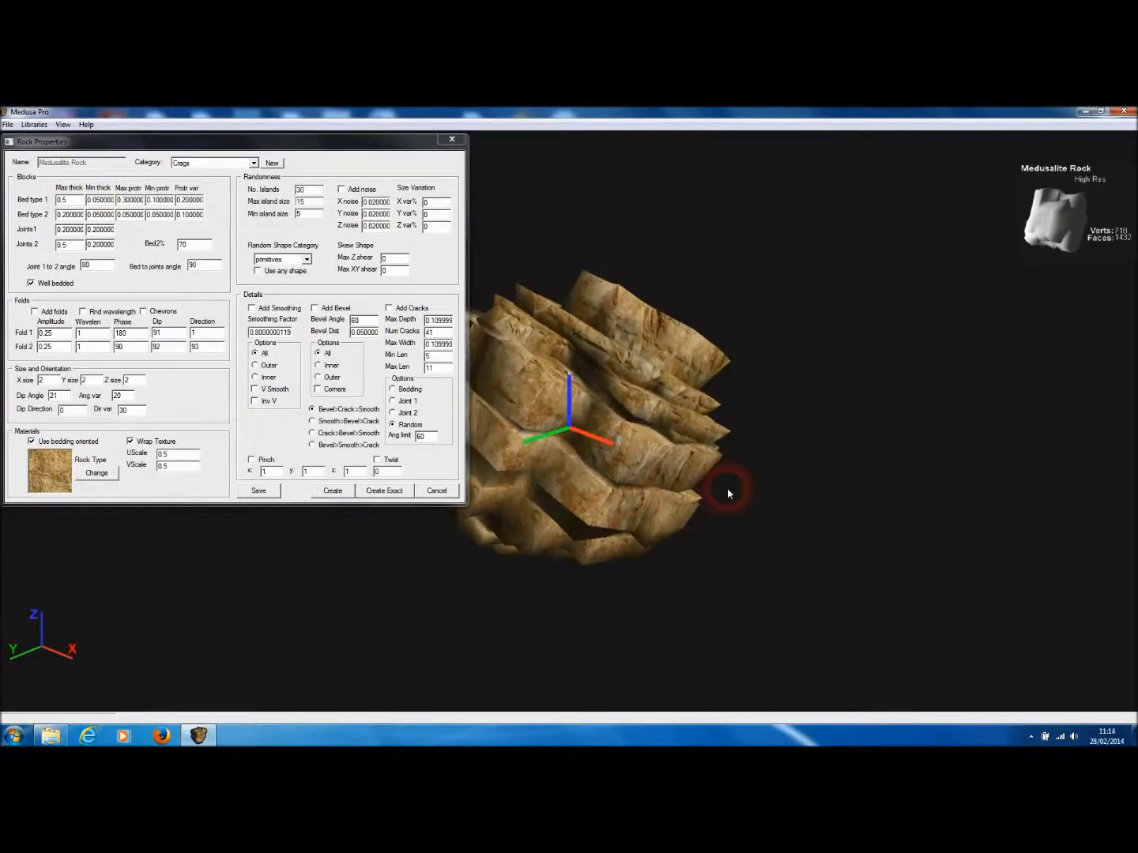
middle_click_drag(647, 497, 685, 488)
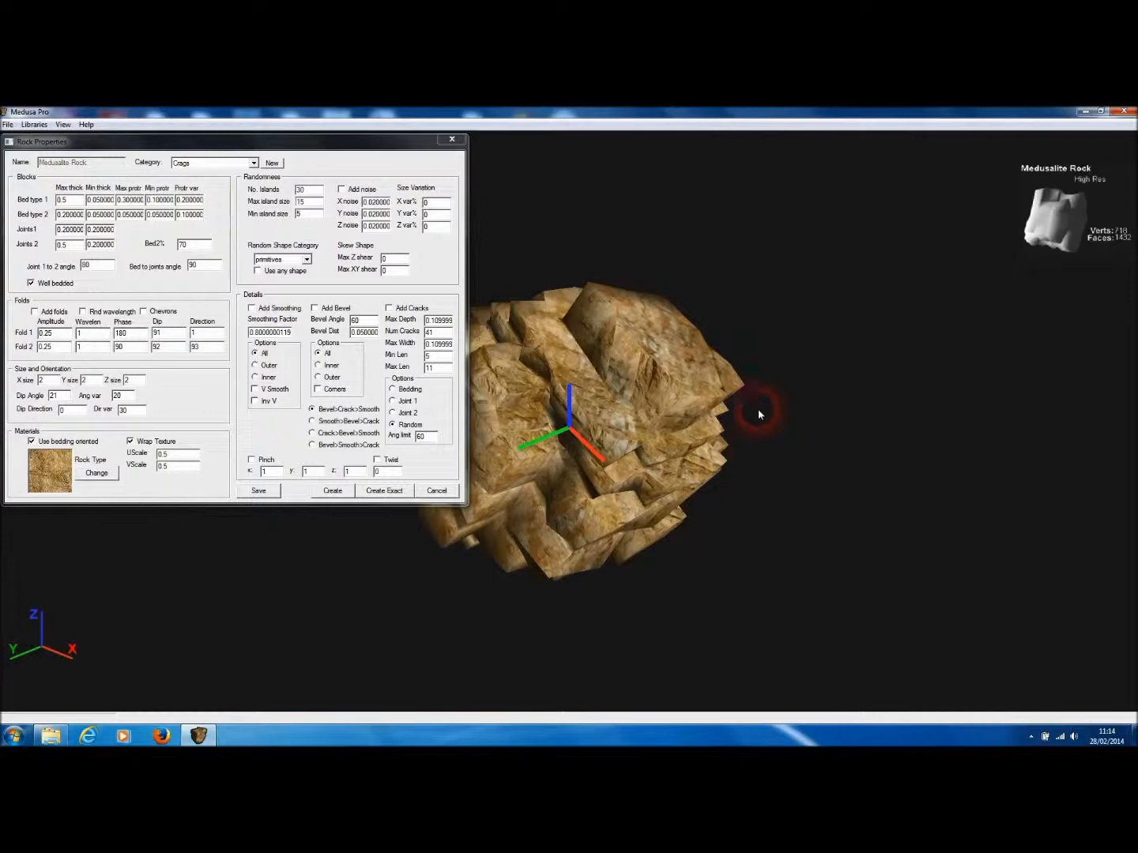
middle_click_drag(758, 415, 658, 323)
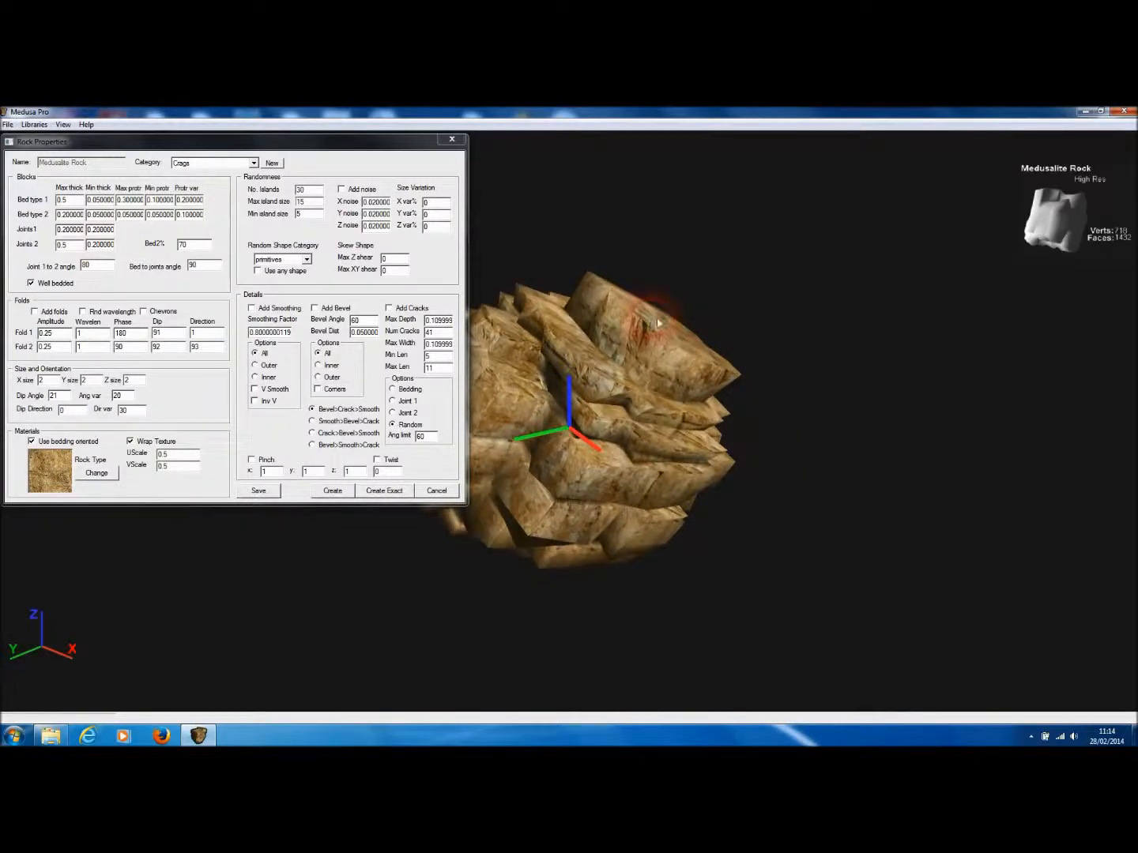
left_click(62, 124)
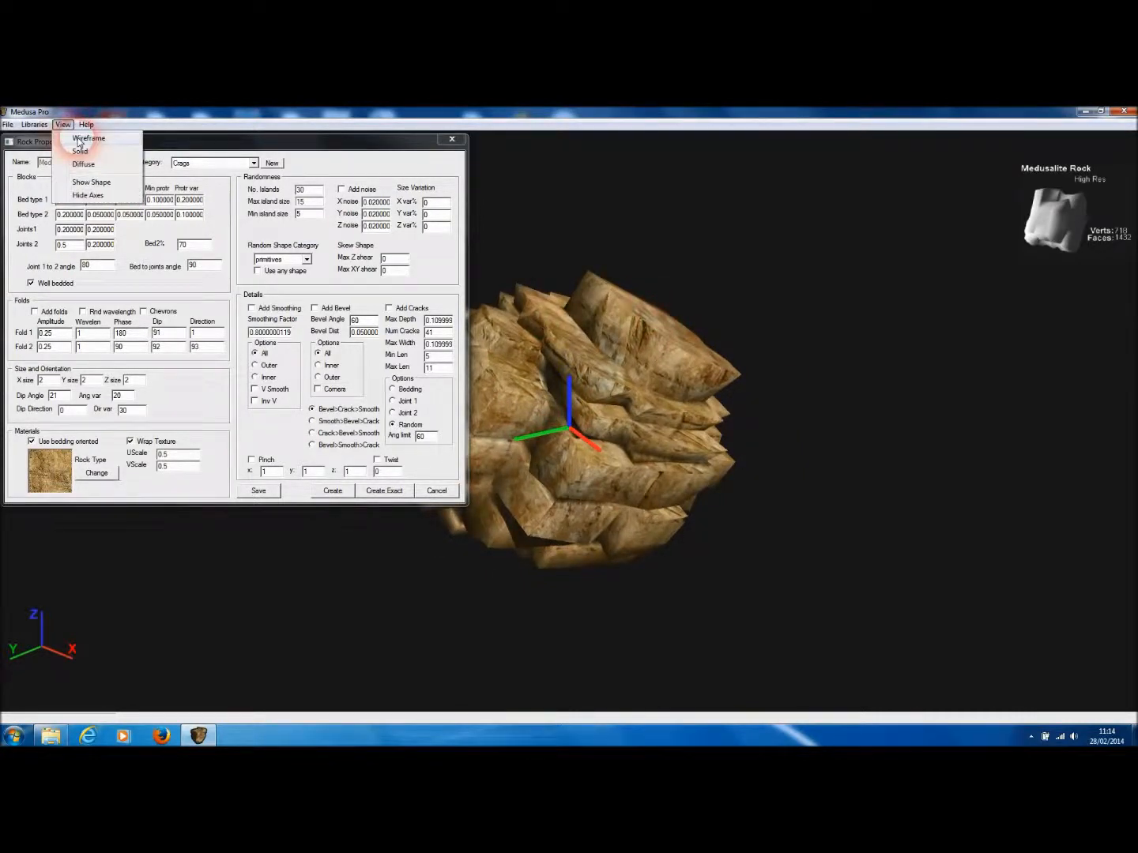
left_click(80, 139)
middle_click_drag(708, 371, 720, 382)
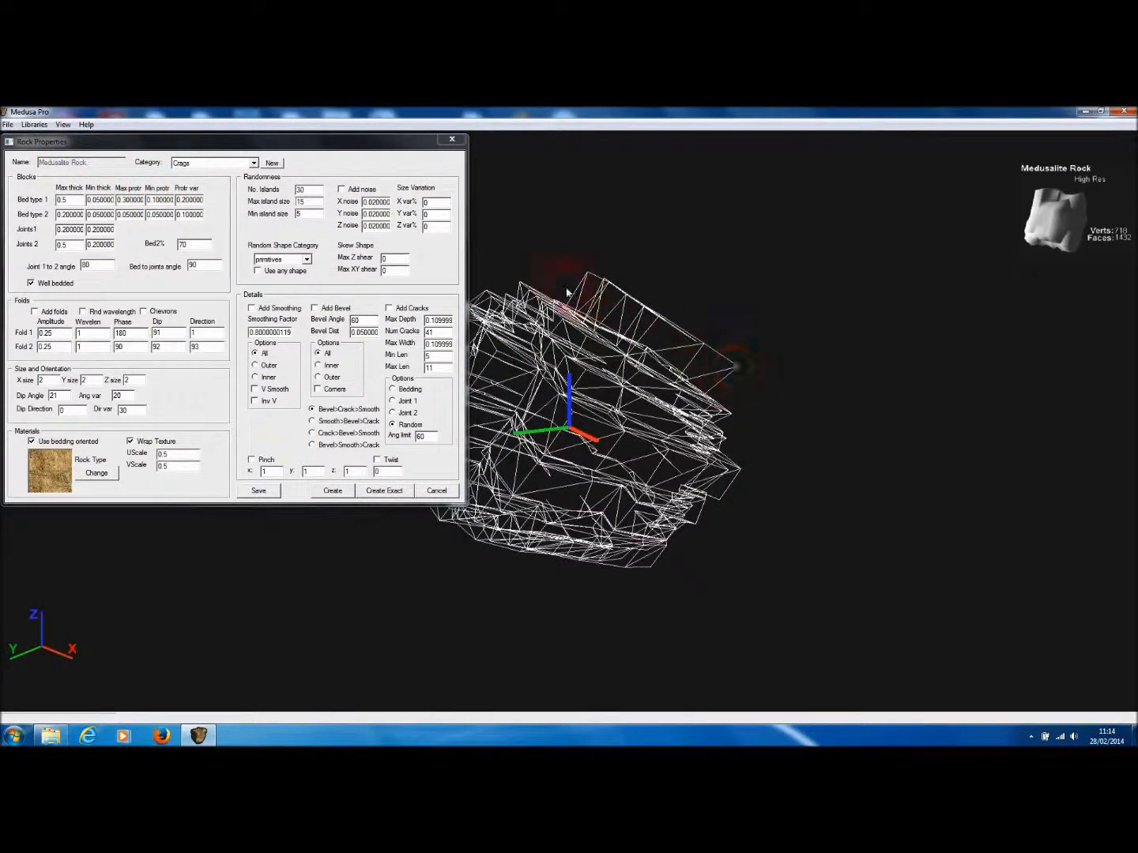
middle_click_drag(566, 293, 671, 286)
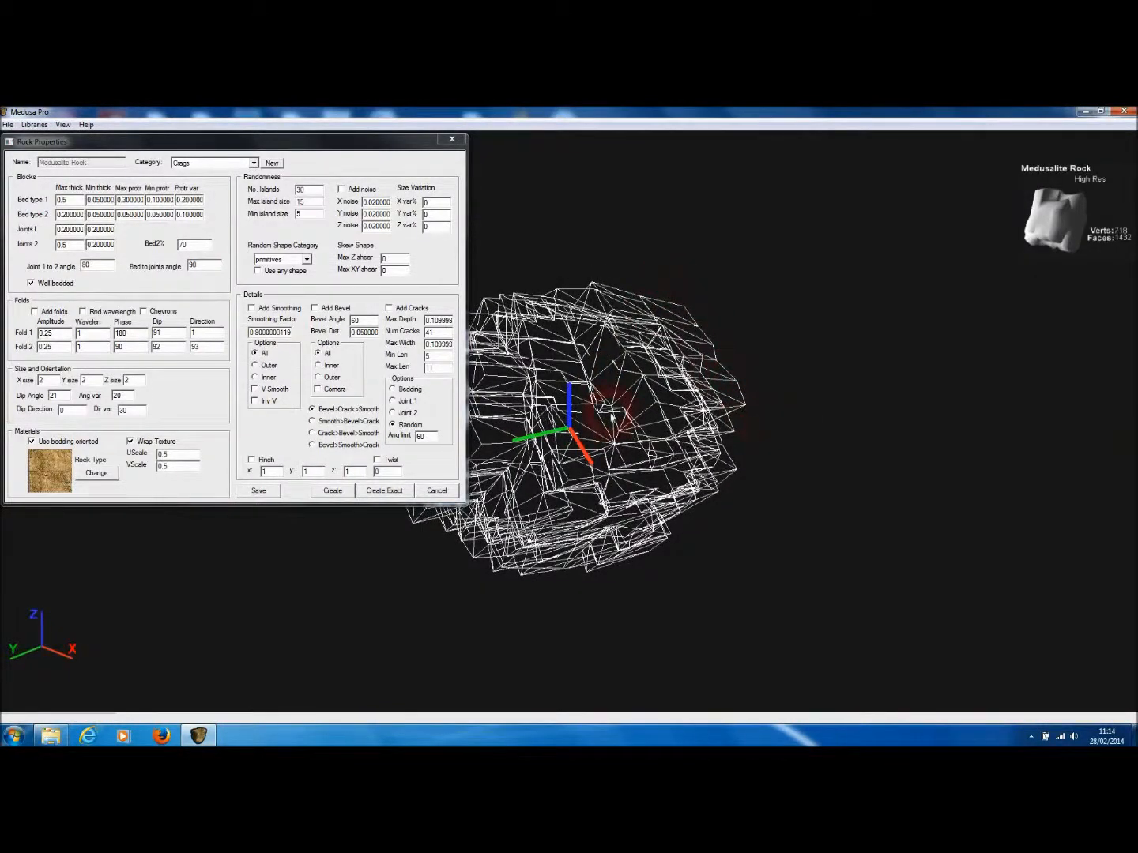
middle_click_drag(739, 464, 684, 423)
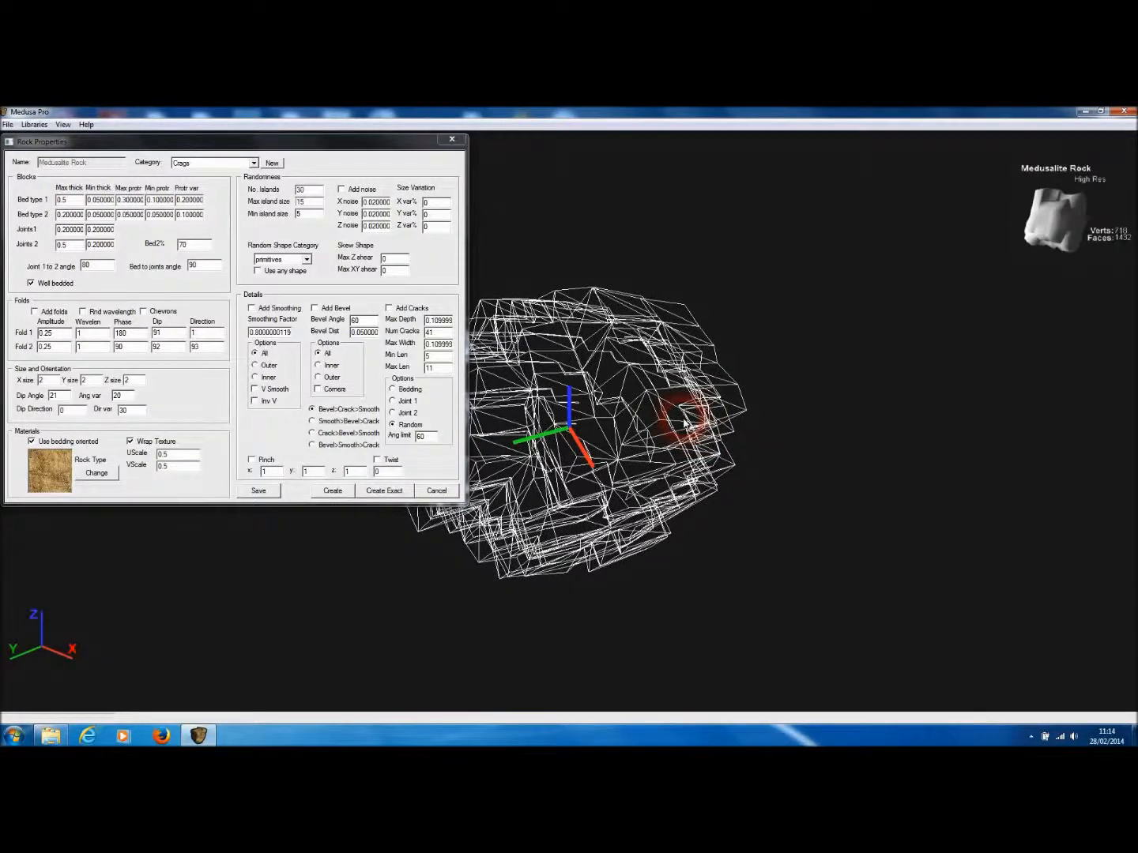
left_click_drag(769, 423, 654, 542)
Set the Joint 1 to 2 angle to 60 and create a new rock from the changed properties
left_click(202, 265)
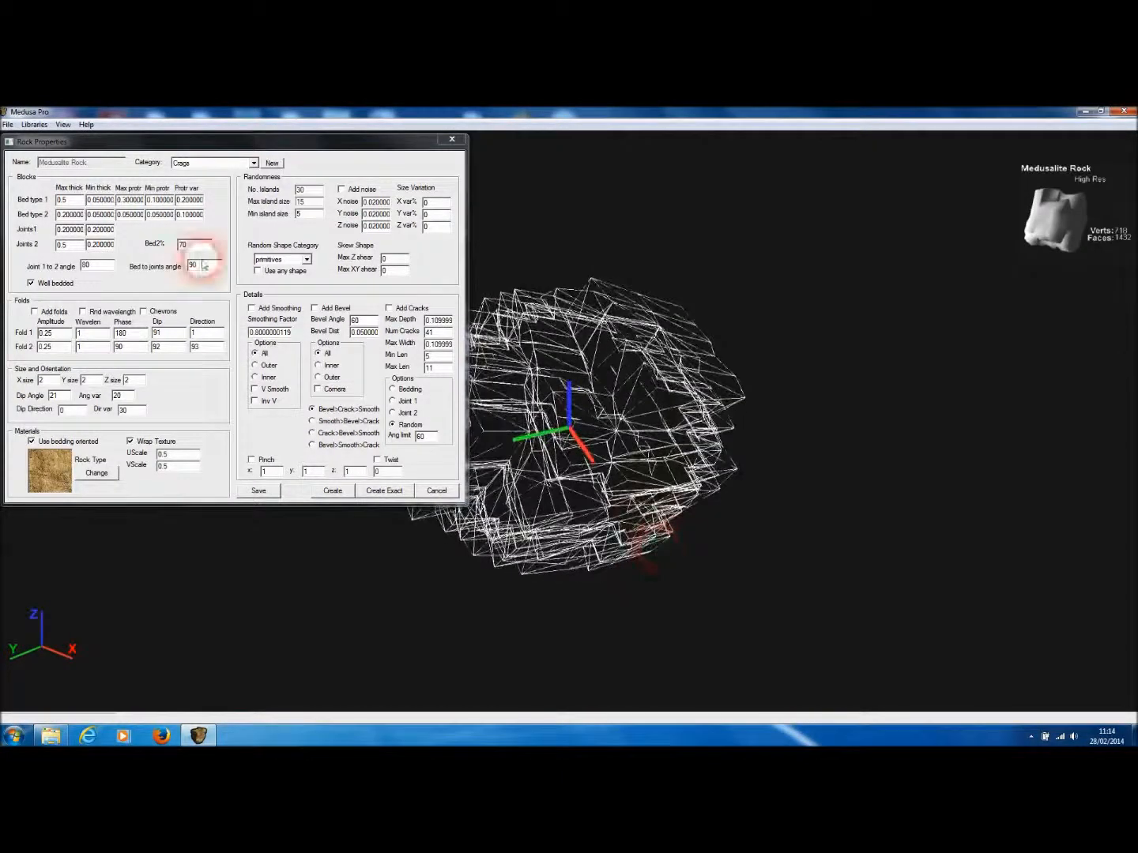
double_click(84, 265)
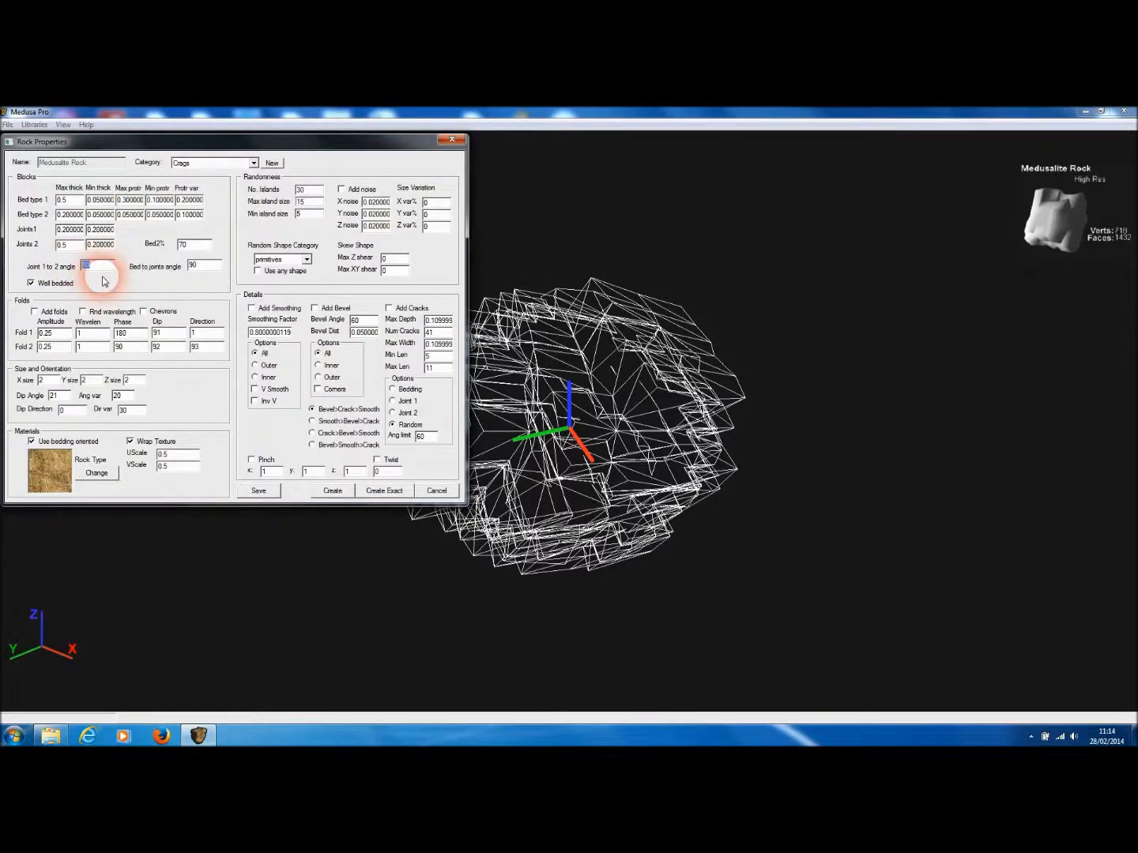
type("6")
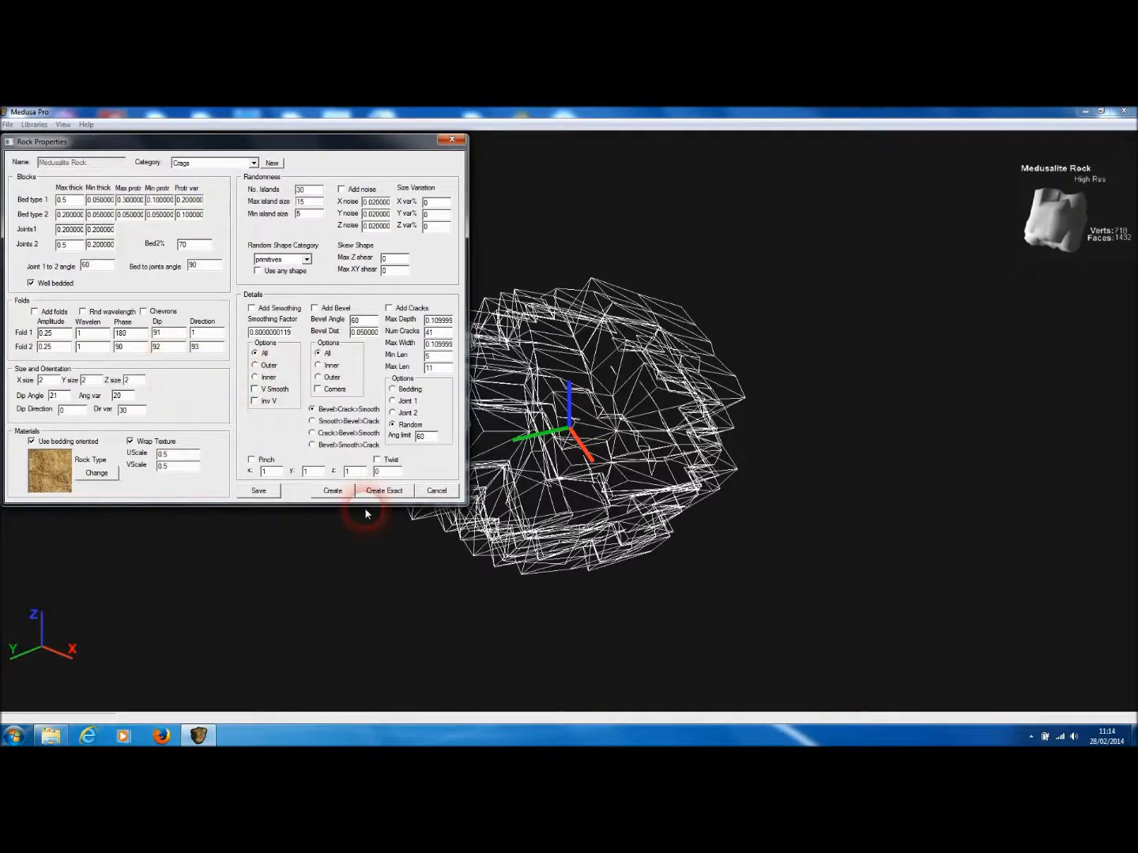
left_click(332, 491)
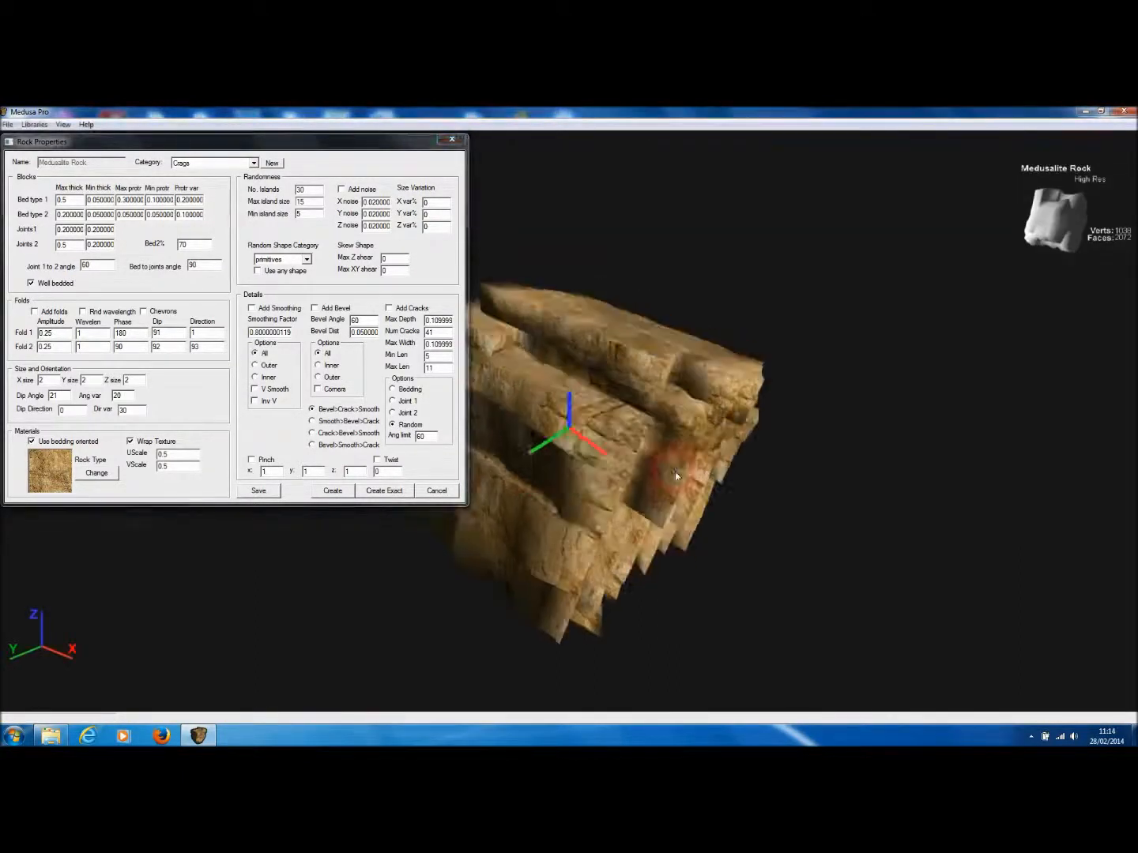
left_click_drag(674, 471, 641, 469)
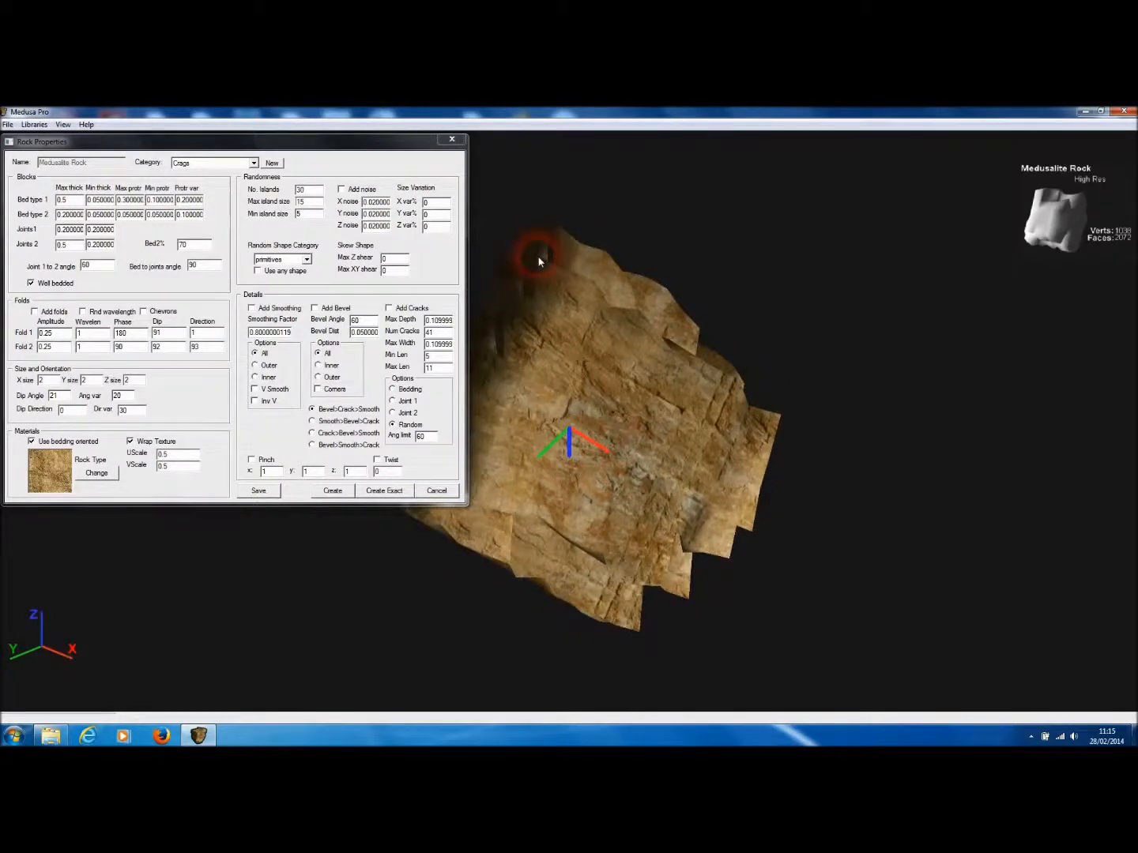
Set the Bed to joints angle to 60, create a new rock and examine its slanted joints
left_click_drag(531, 252, 581, 506)
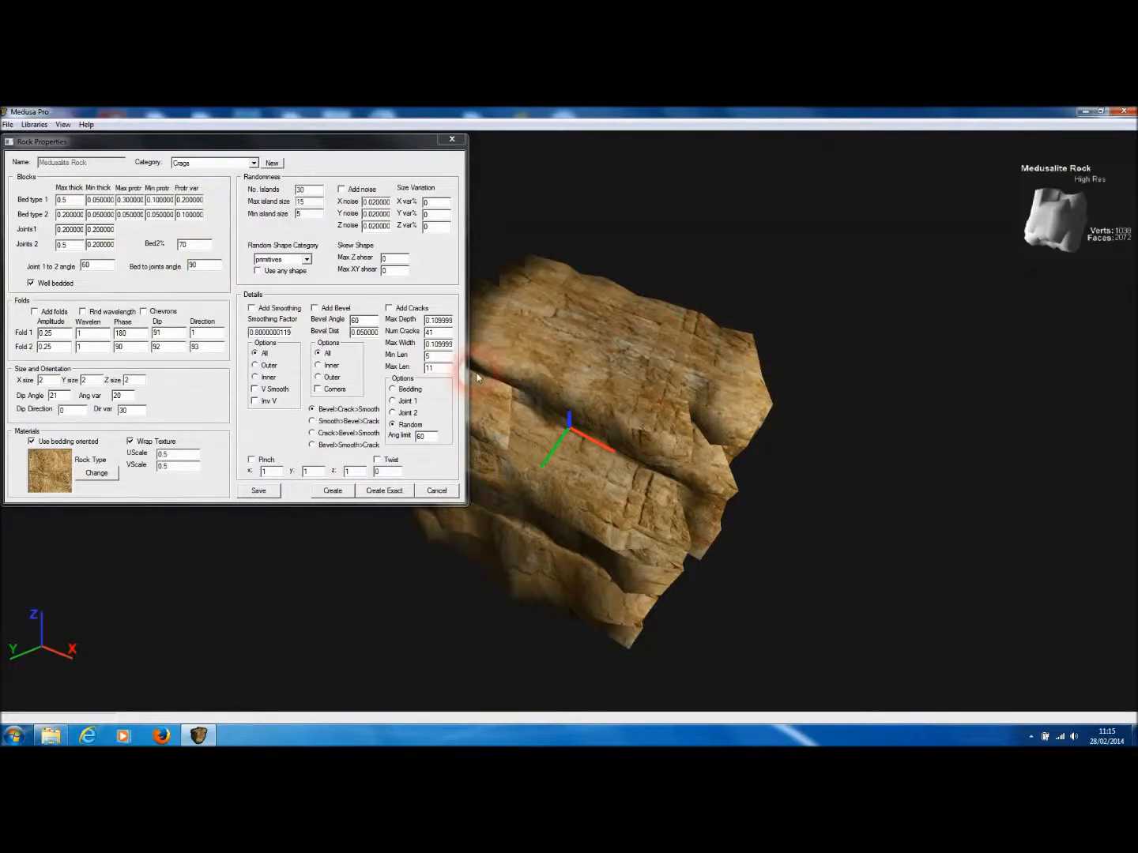
double_click(194, 266)
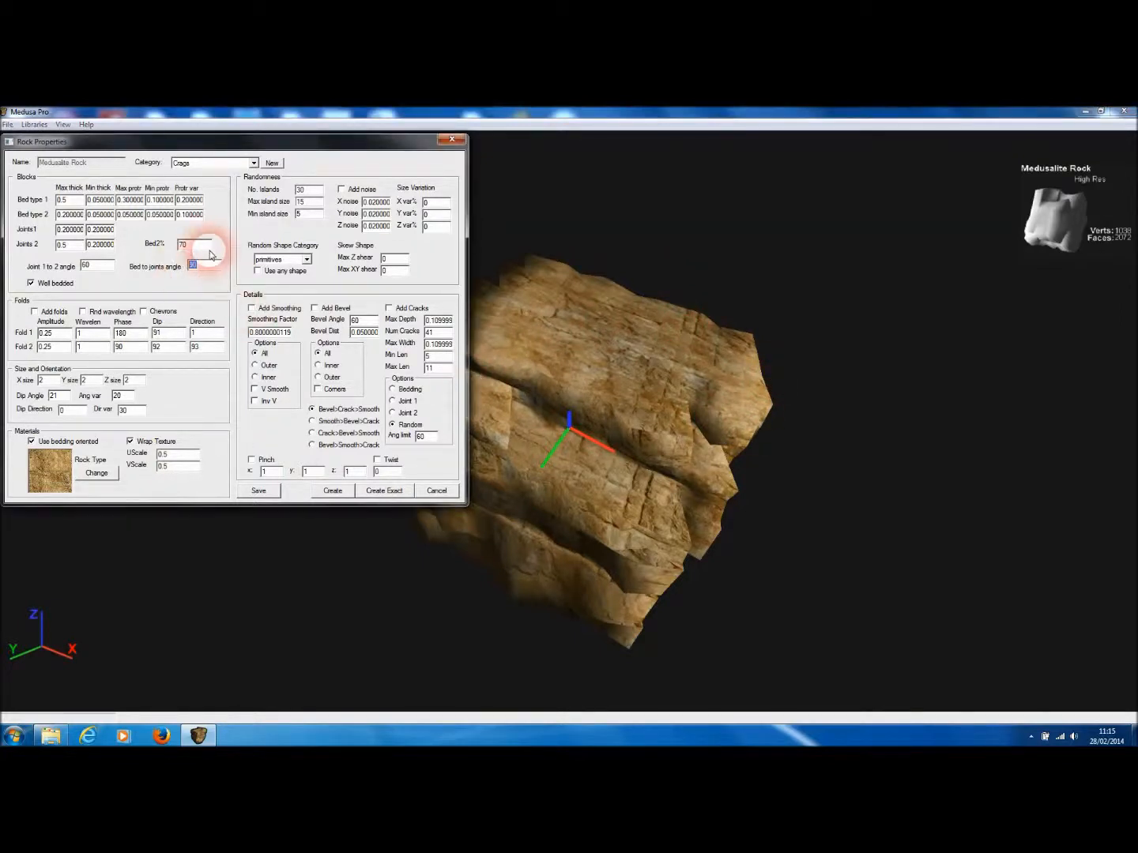
type("60")
left_click(333, 490)
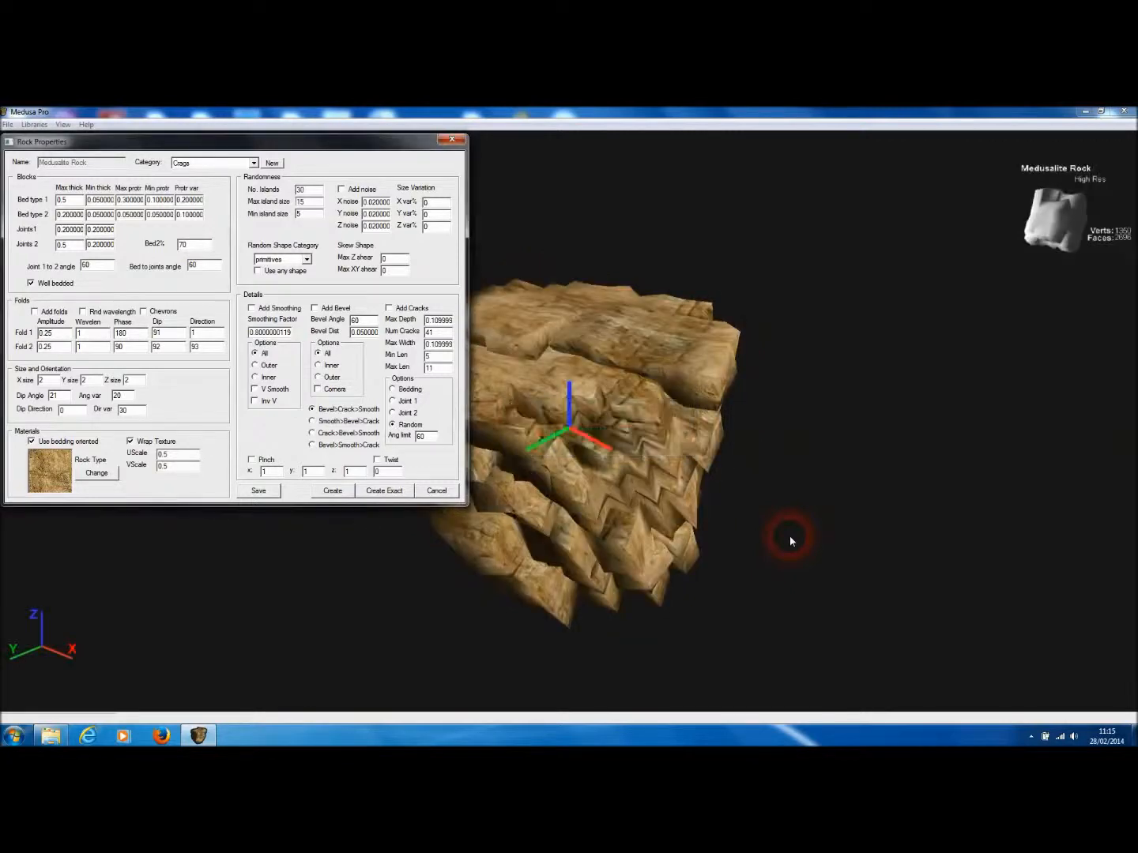
left_click_drag(805, 530, 636, 516)
left_click(428, 357)
Set the Bed to joints angle to 90 and the Joint 1 to 2 angle to 80
double_click(199, 266)
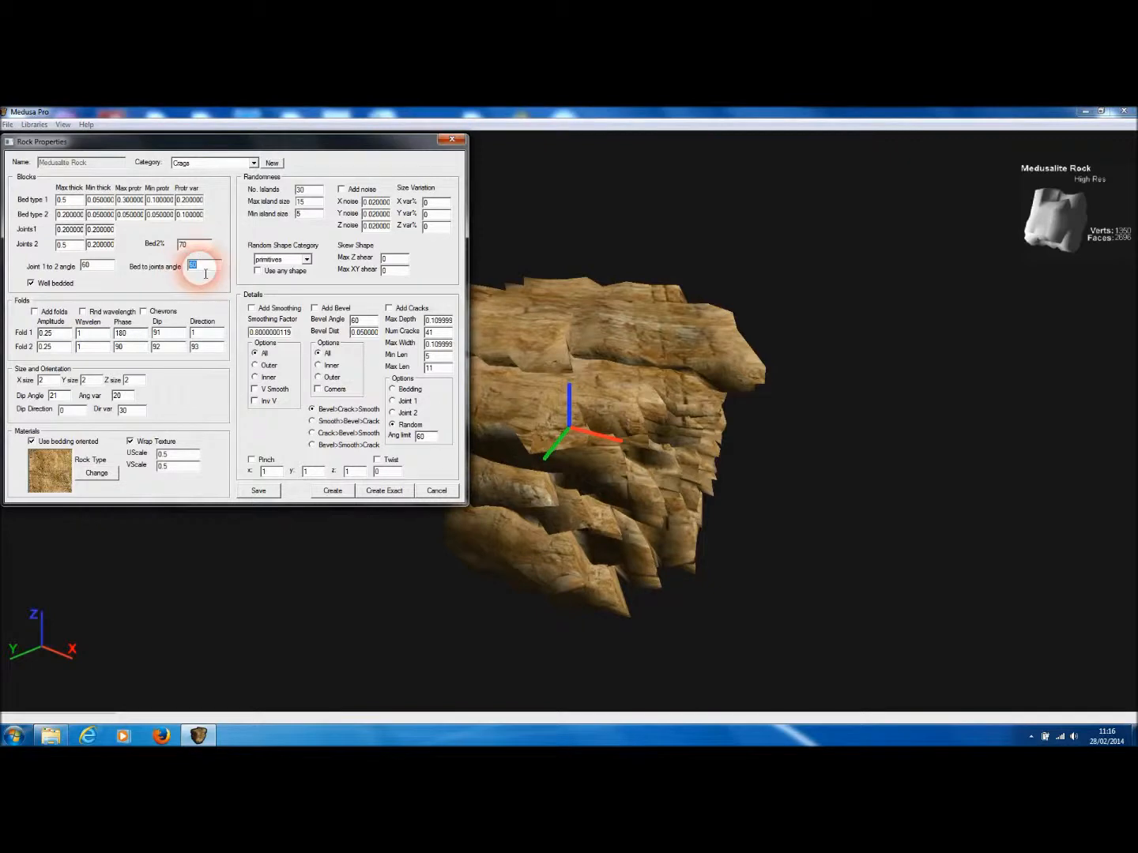
type("90")
left_click(110, 266)
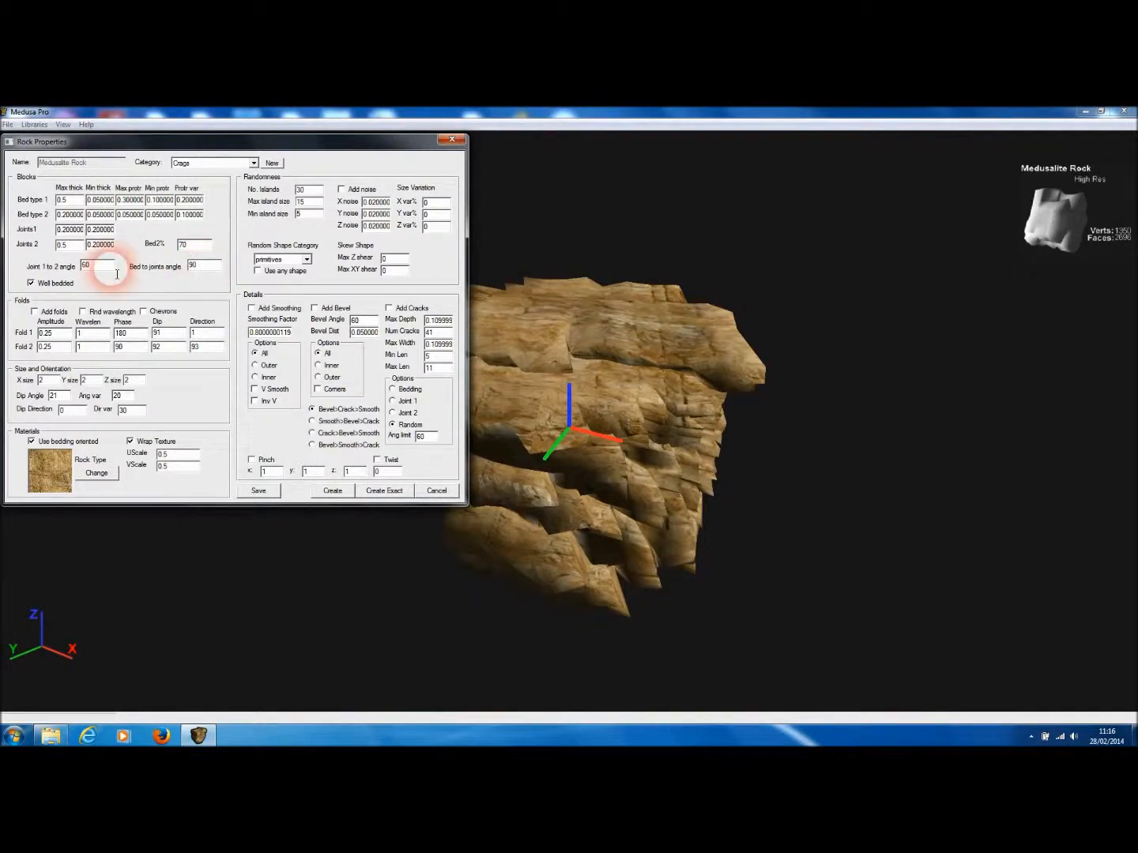
double_click(90, 264)
type("90")
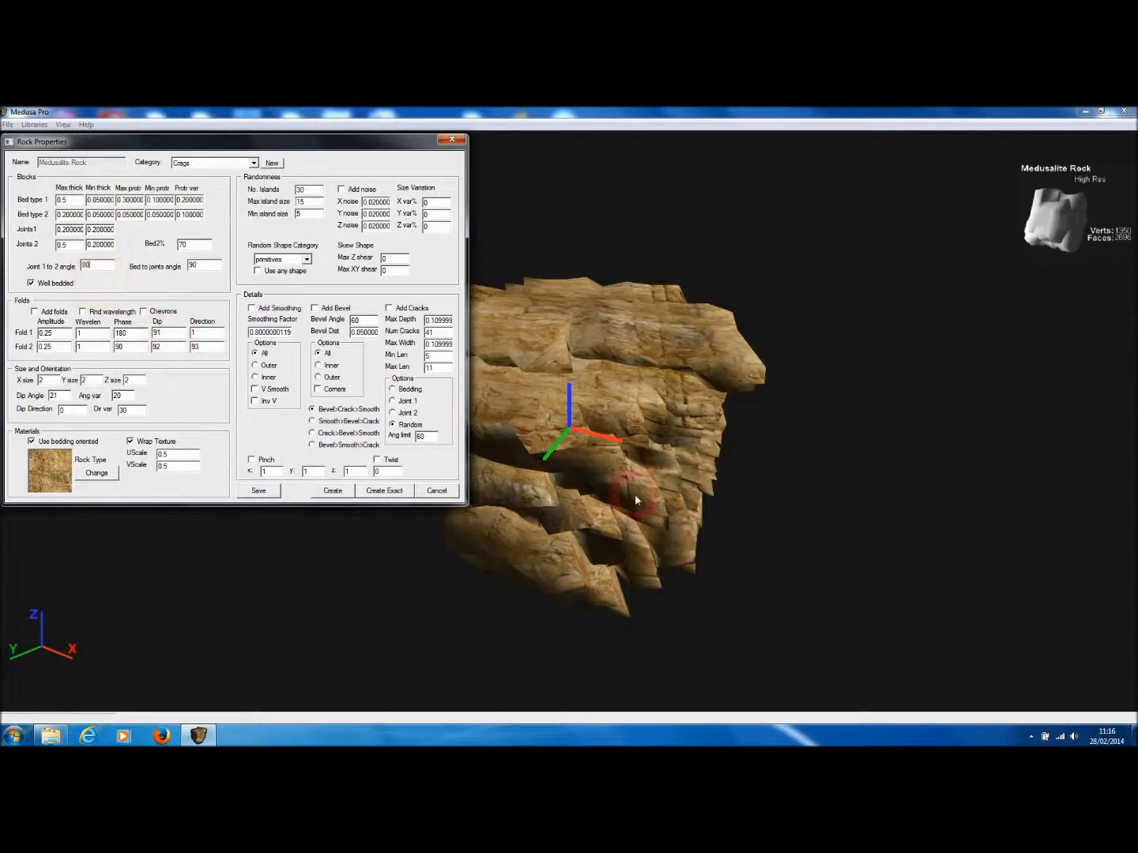
Set the Fold 1 amplitude to 0, enable Add folds and create a new folded rock
left_click_drag(636, 500, 656, 439)
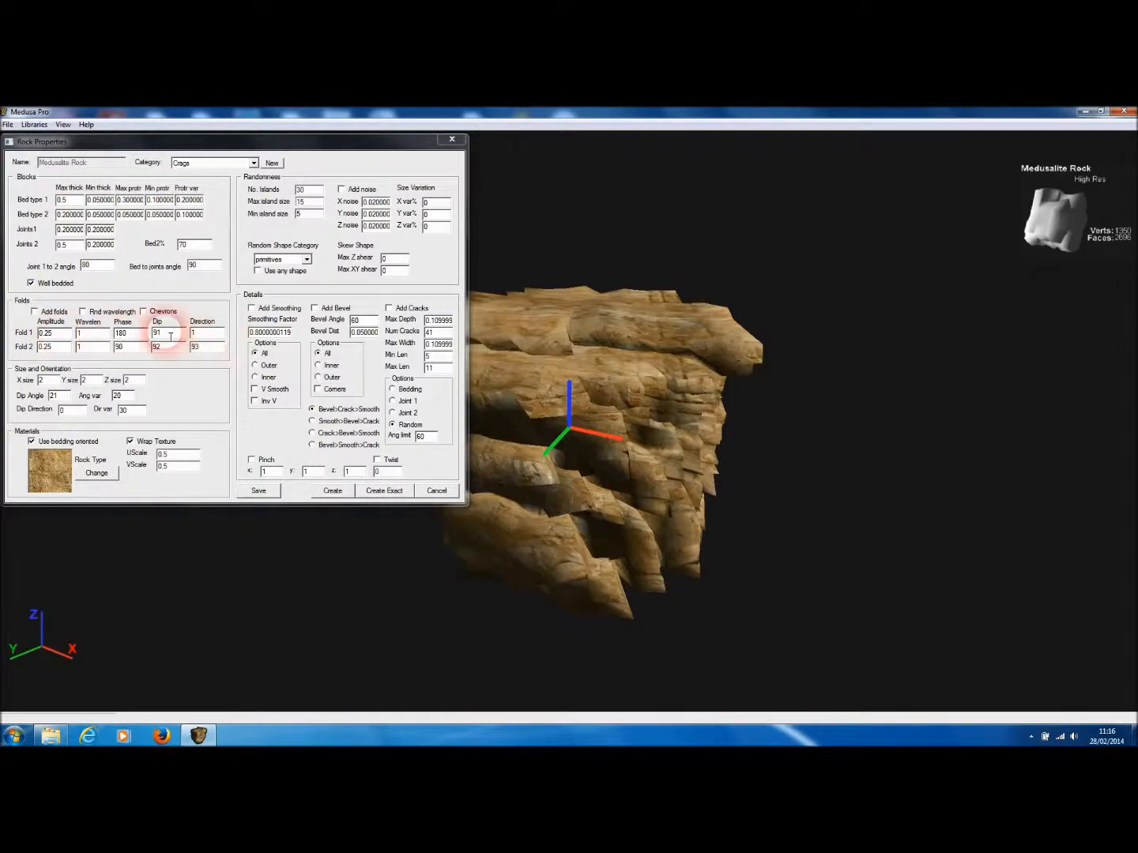
left_click_drag(740, 458, 654, 452)
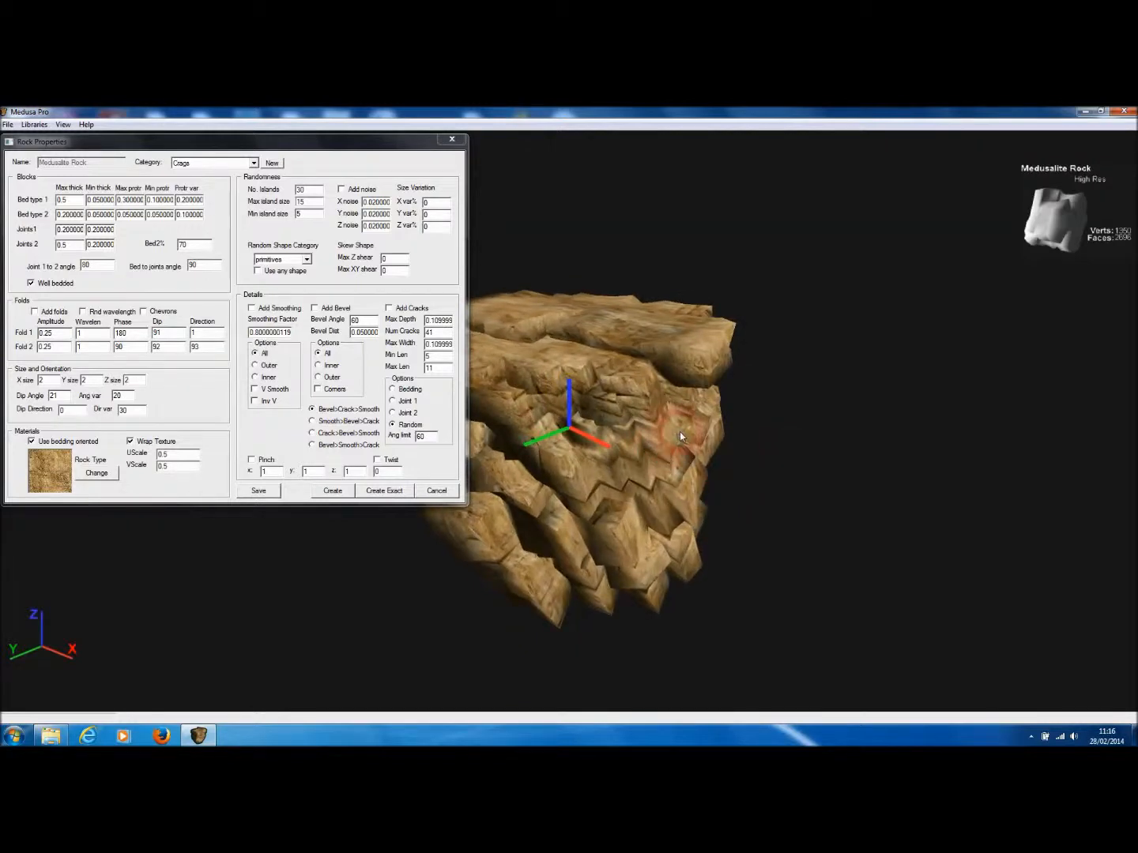
left_click_drag(679, 432, 613, 423)
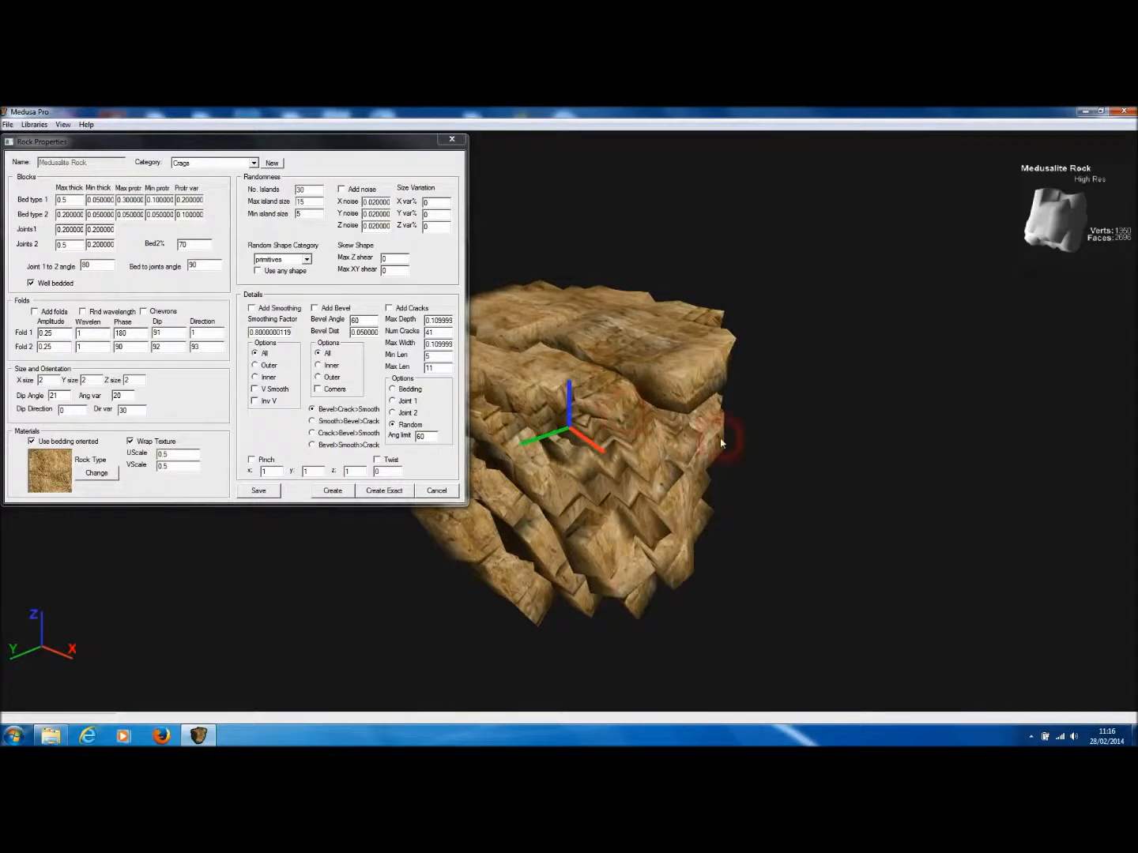
left_click_drag(720, 443, 632, 399)
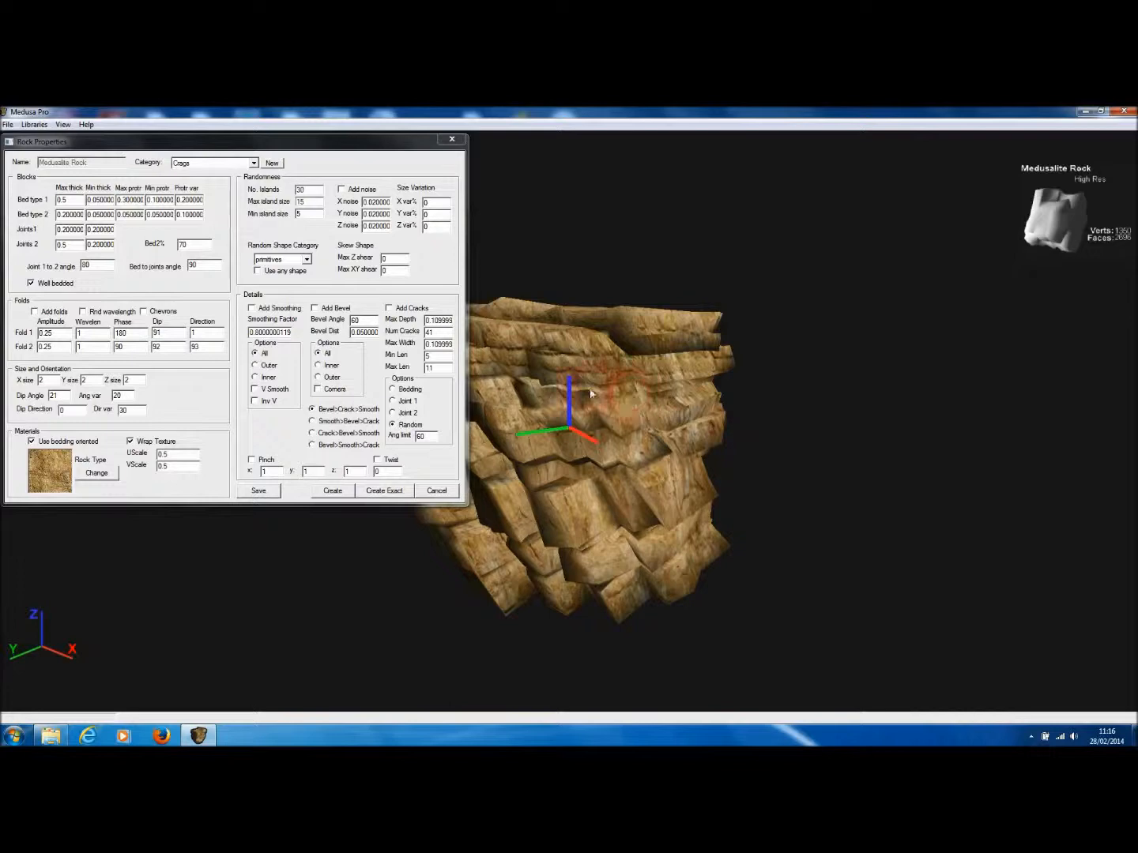
left_click_drag(730, 404, 596, 411)
left_click(64, 338)
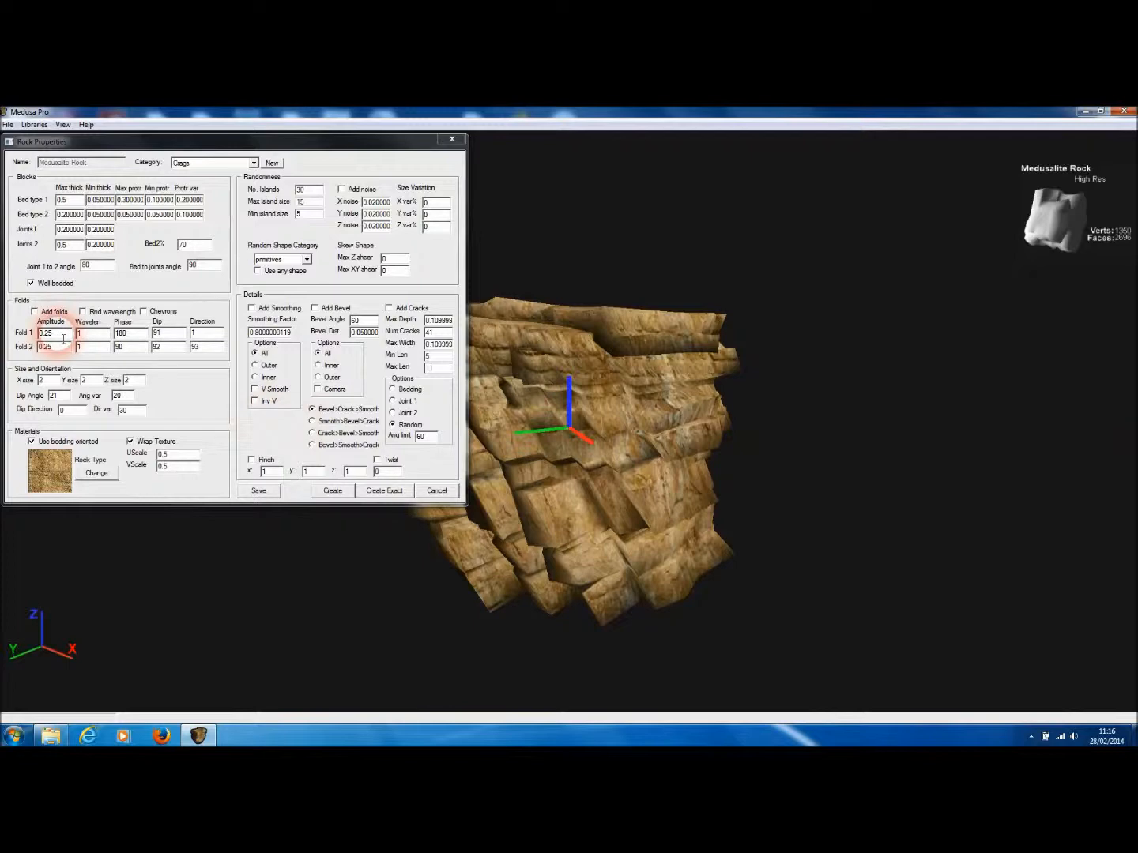
left_click_drag(62, 339, 33, 336)
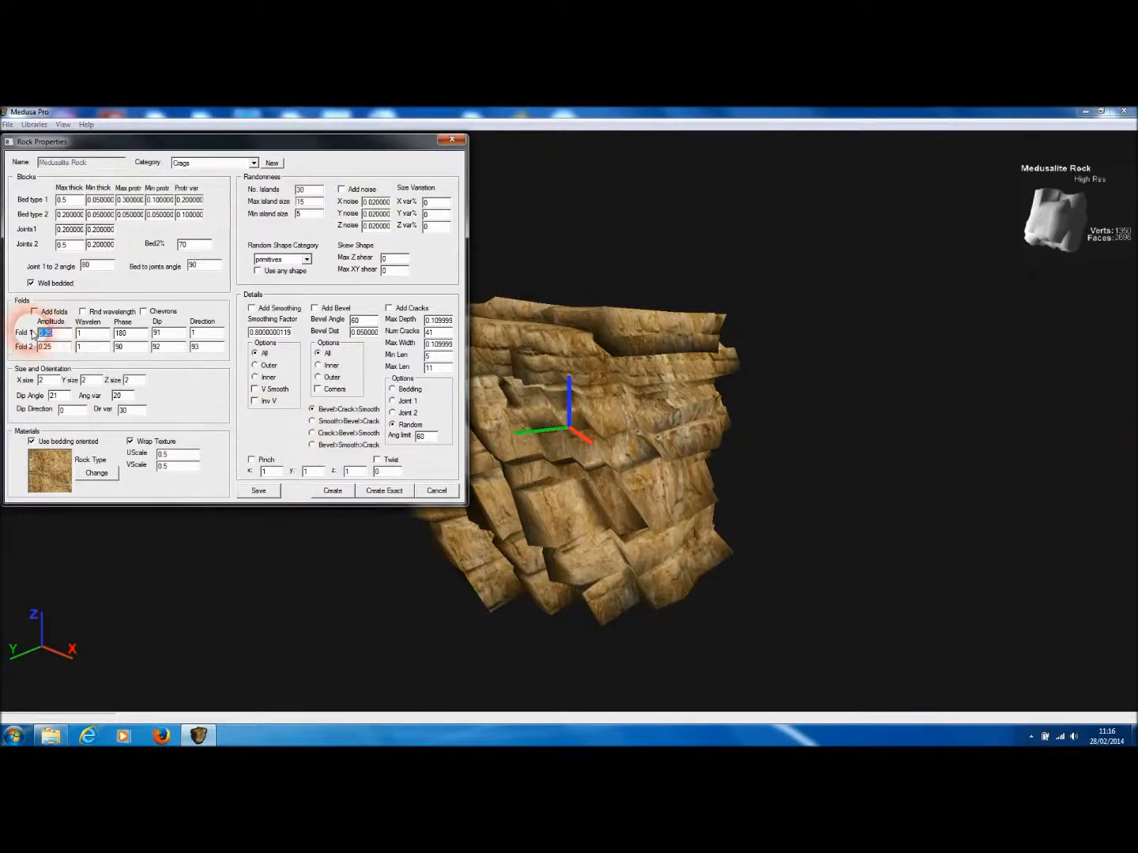
type("0")
left_click(44, 346)
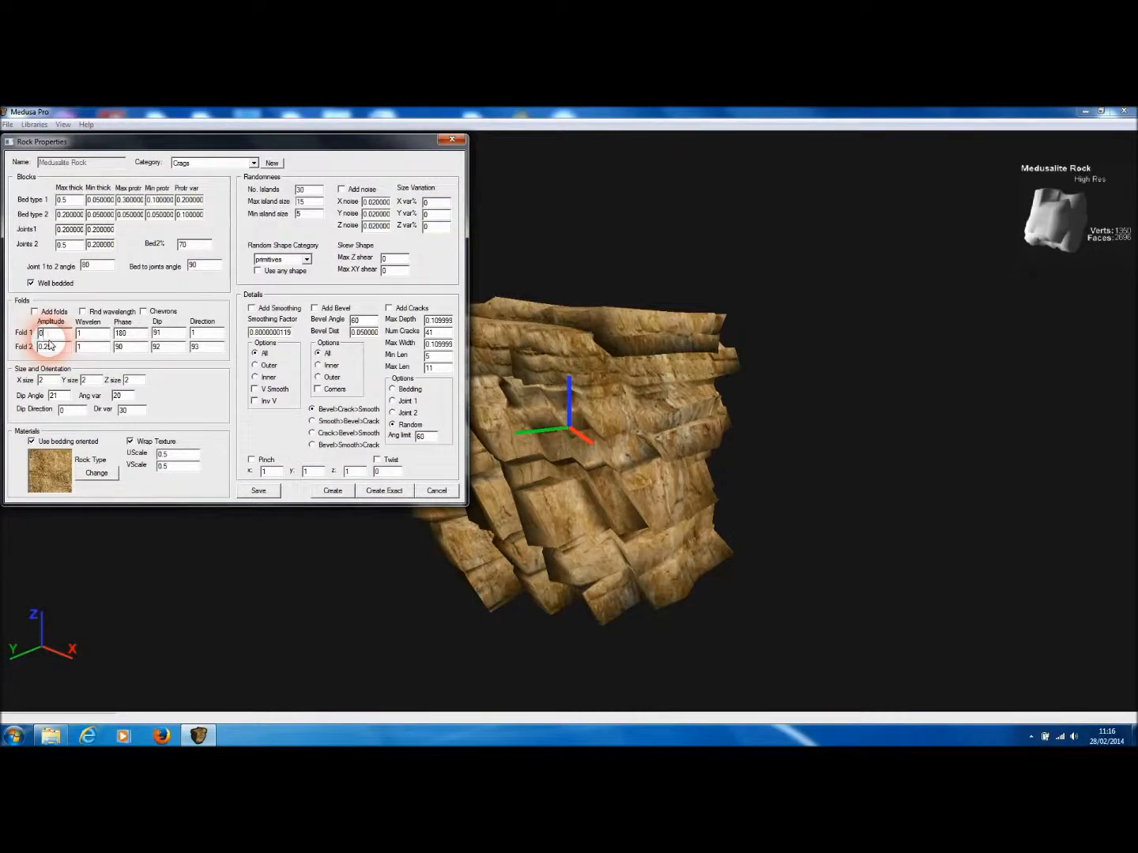
left_click(52, 343)
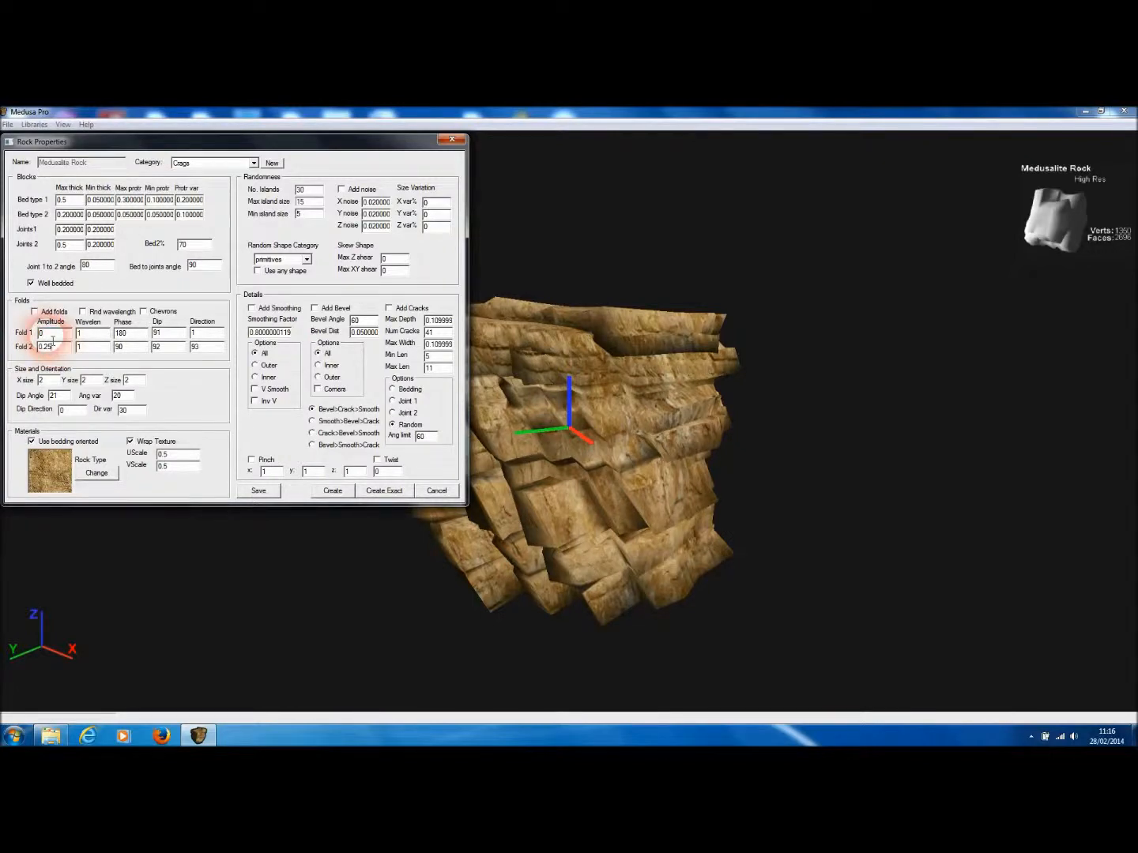
left_click(35, 312)
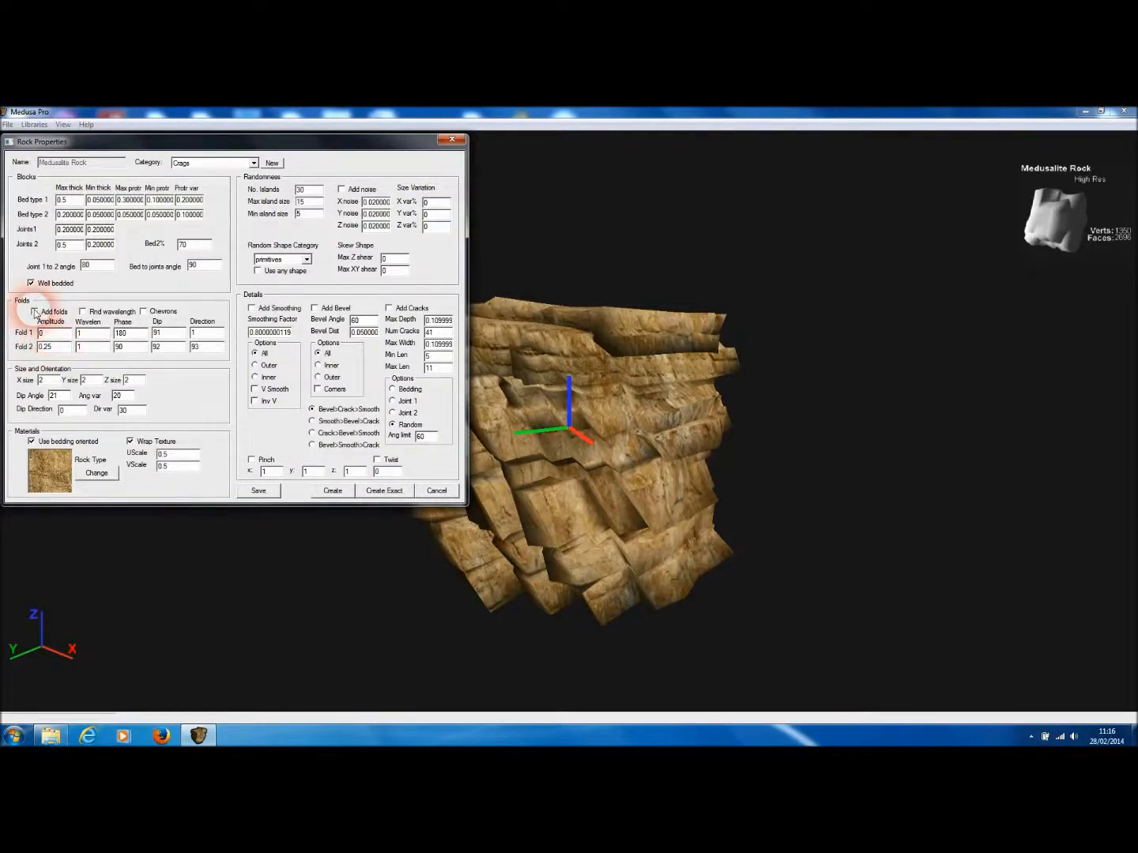
left_click(341, 495)
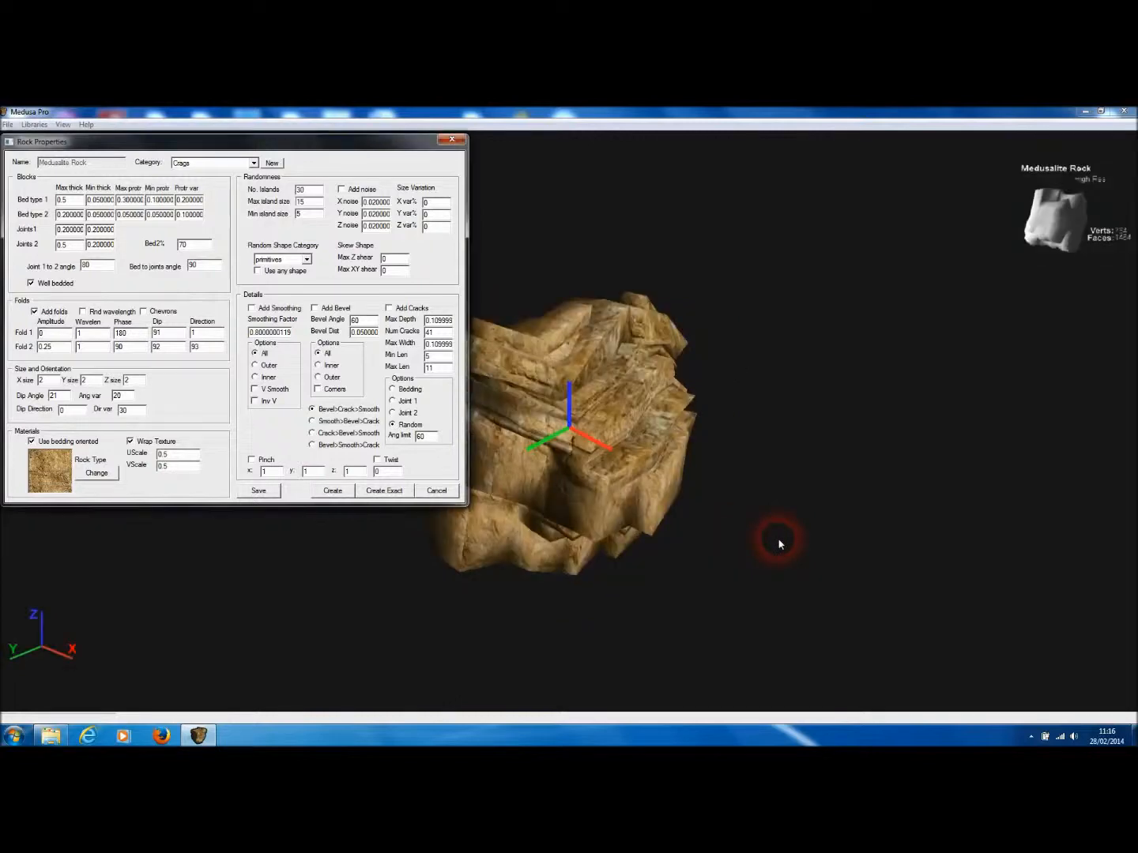
Generate another rock from the same fold properties and examine how its beds are folded
left_click_drag(807, 424, 796, 517)
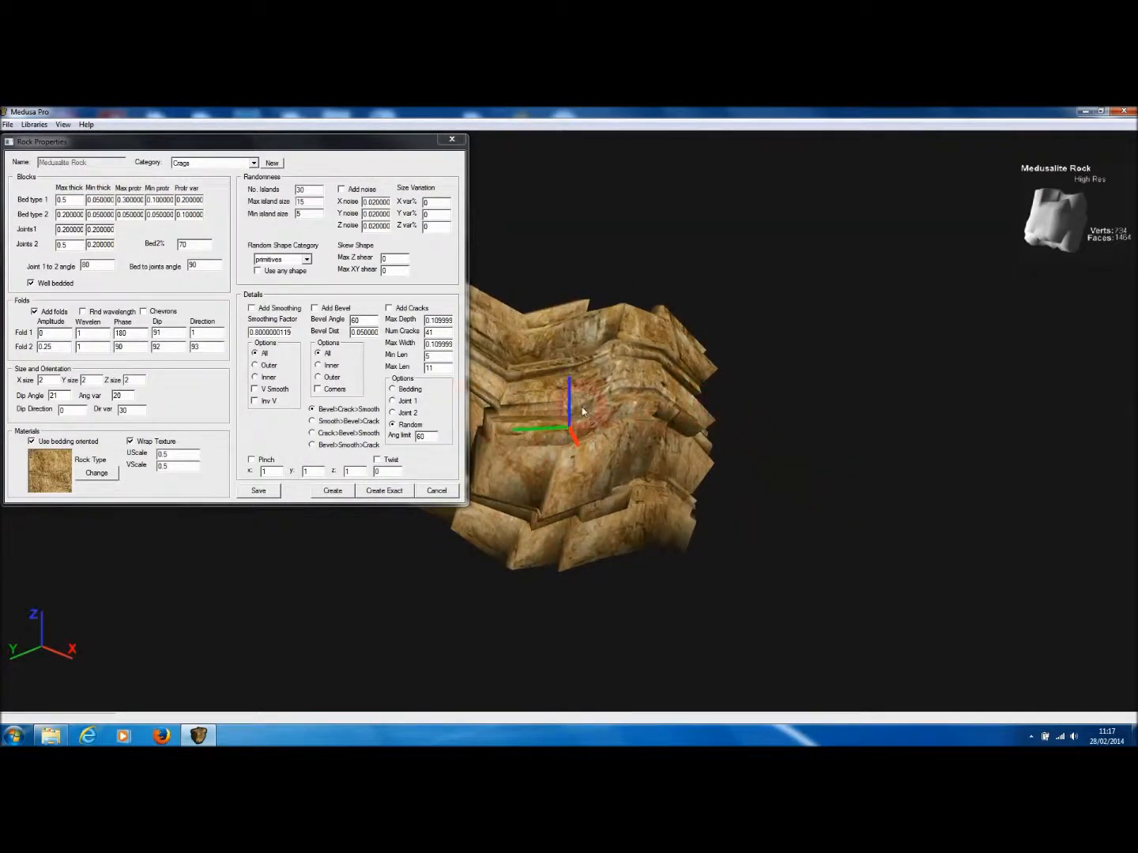
left_click_drag(781, 458, 678, 452)
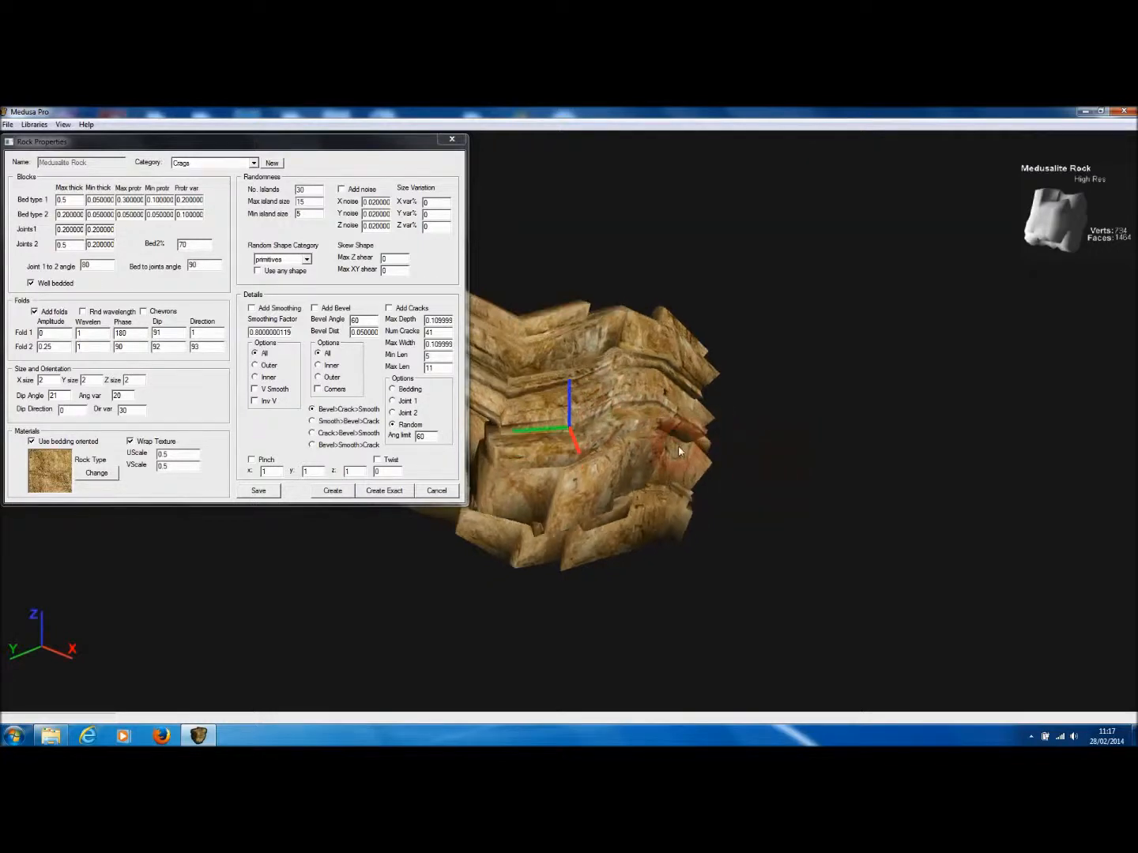
left_click_drag(715, 523, 656, 530)
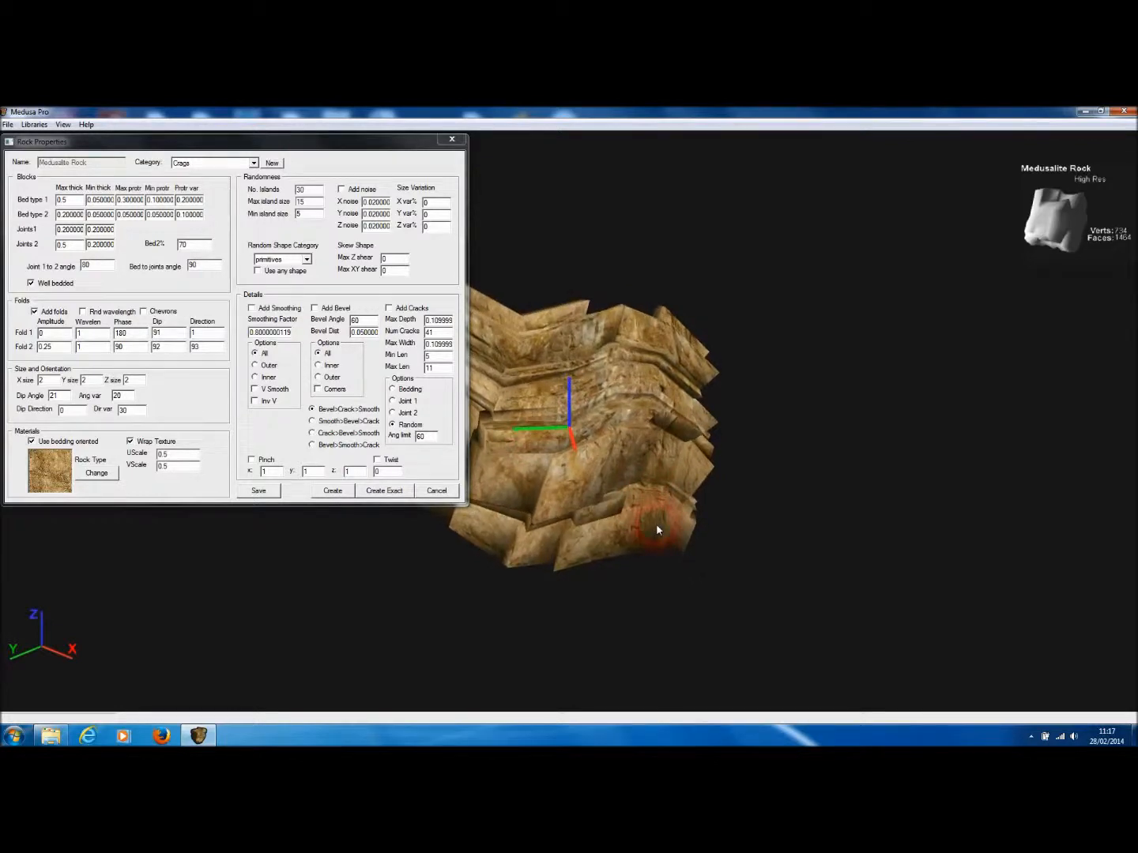
key("space")
left_click(531, 457)
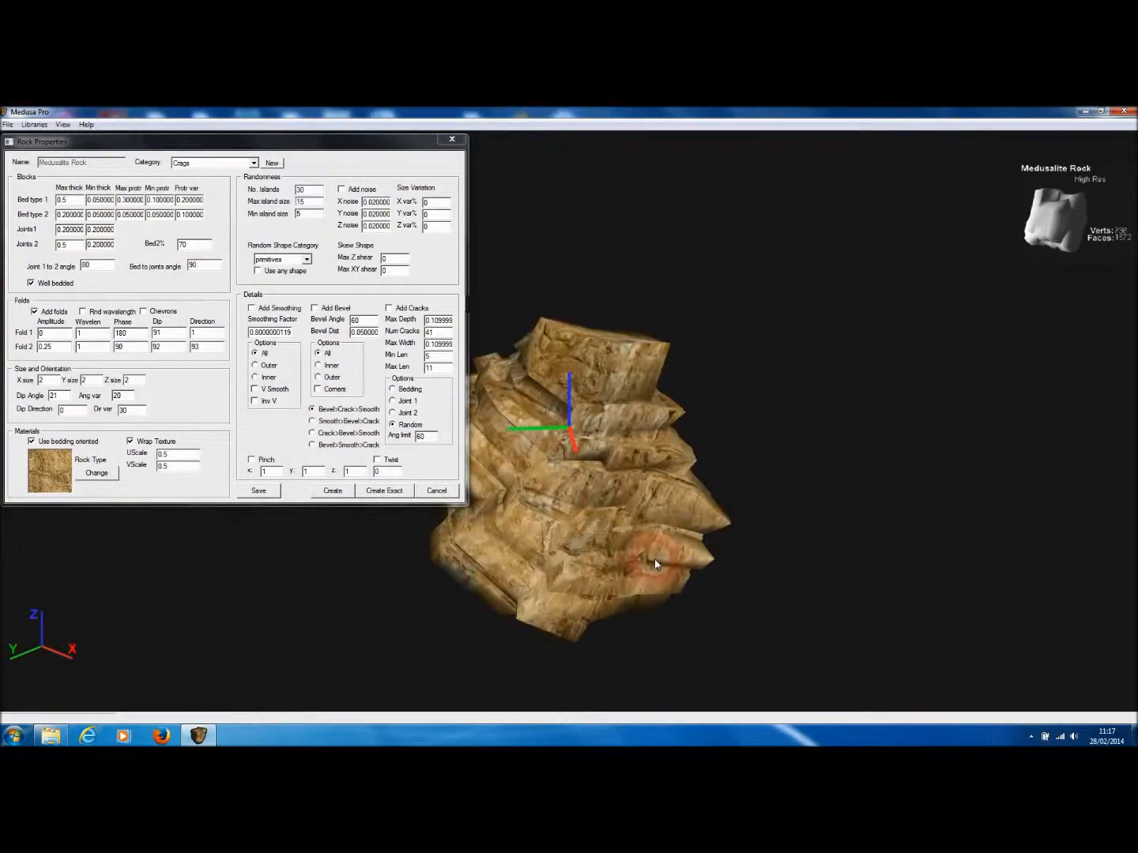
left_click_drag(664, 546, 747, 467)
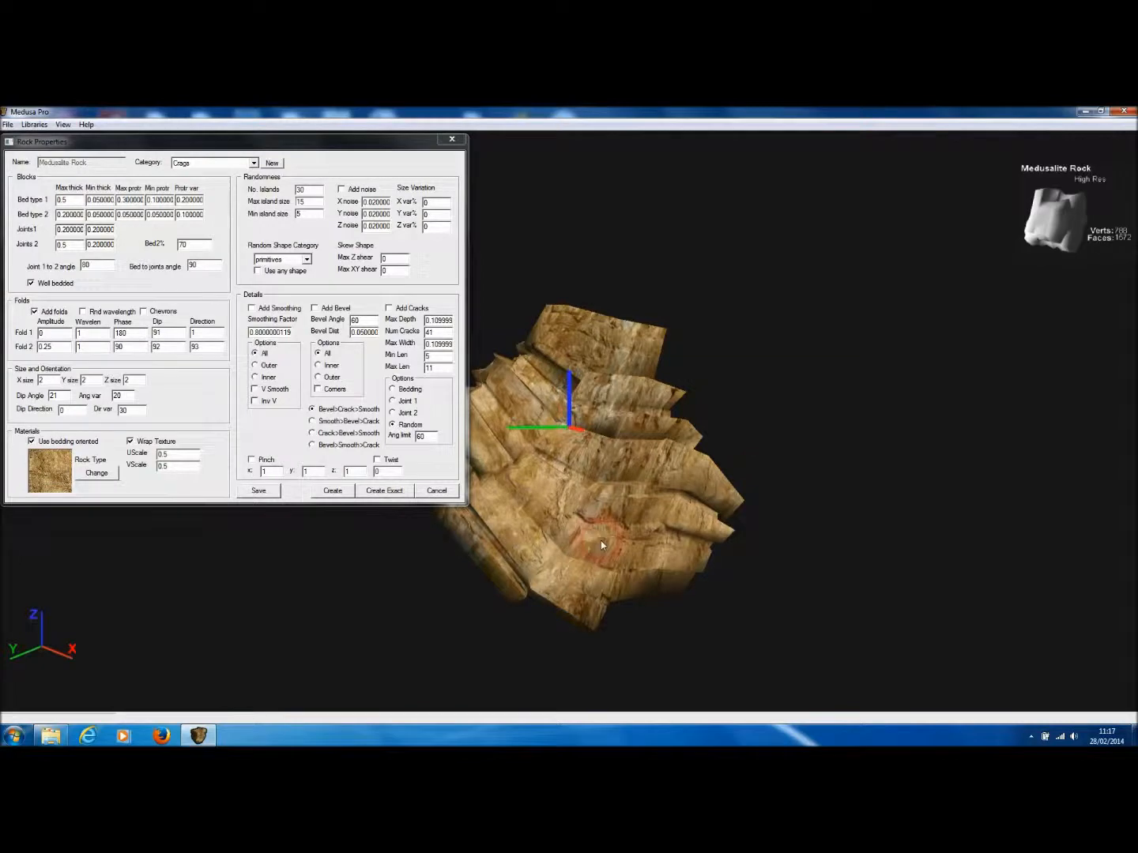
left_click_drag(587, 541, 117, 370)
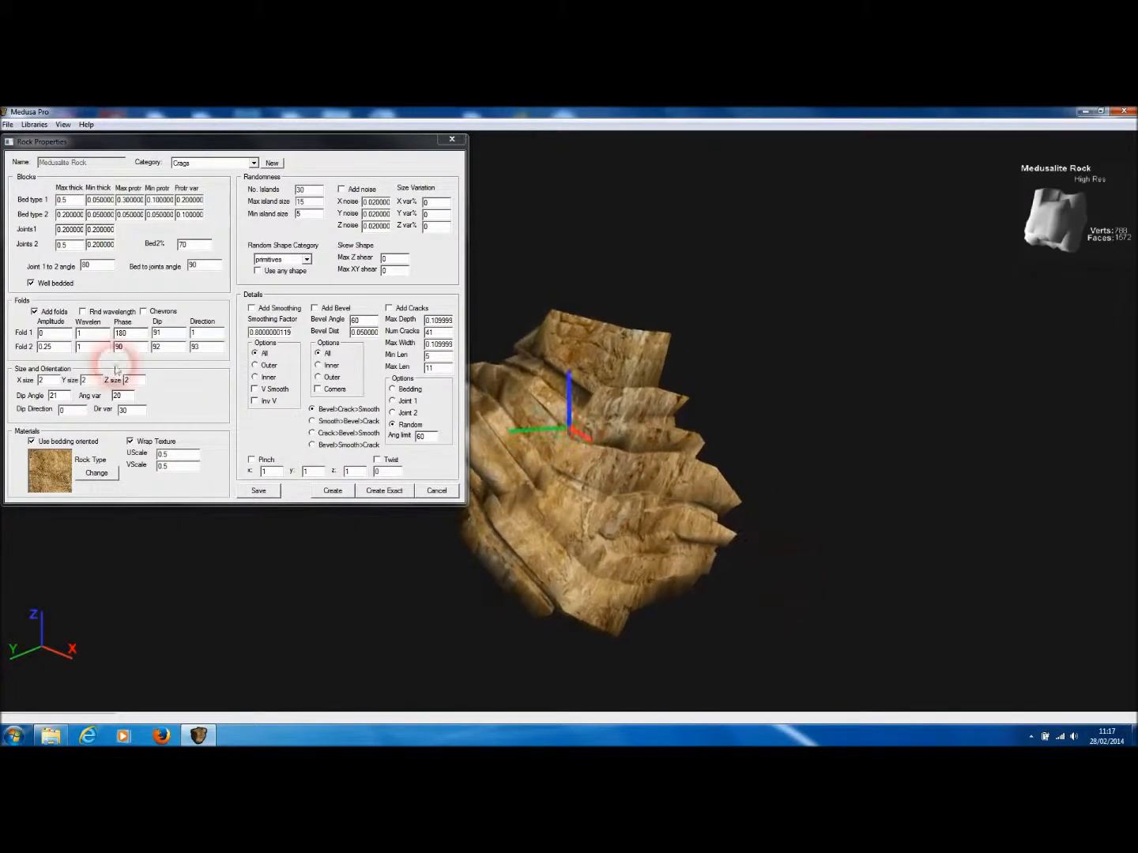
Set the Fold 2 wavelength to 2, create a new rock and examine its broader folds
double_click(85, 346)
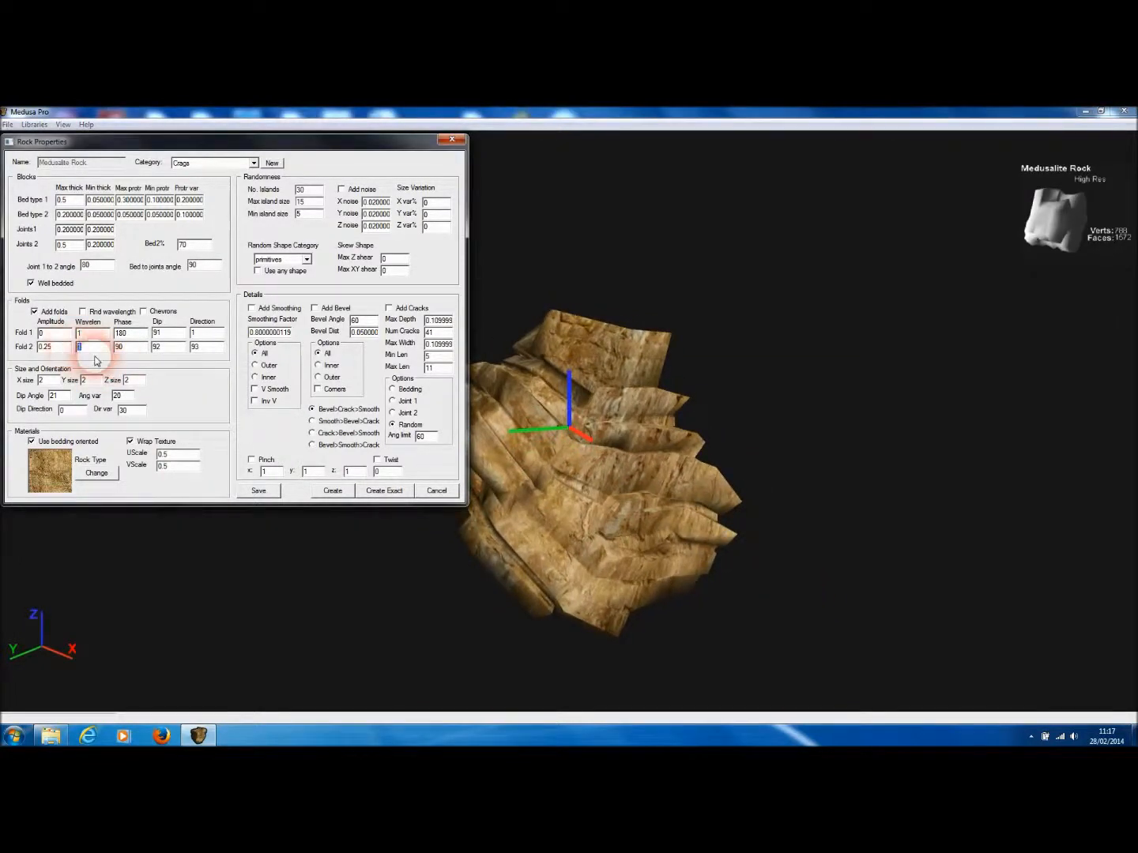
type("2")
left_click(332, 491)
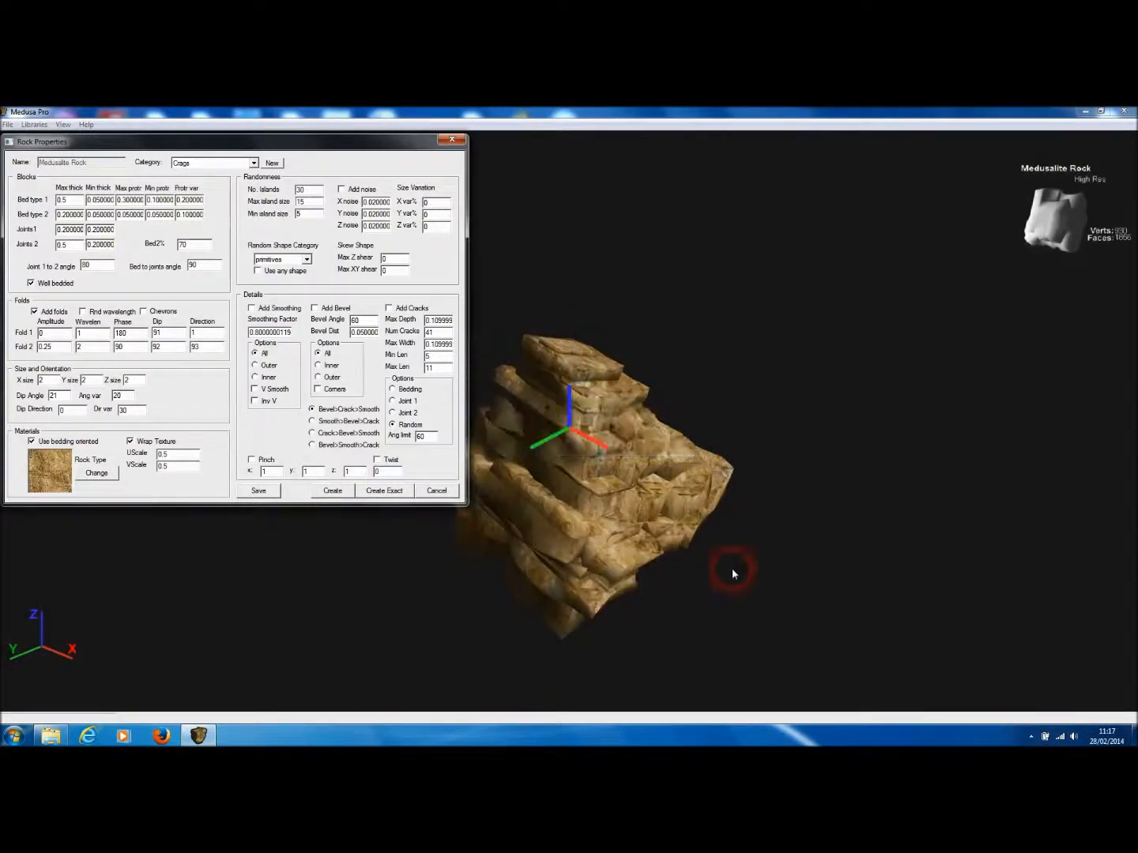
left_click_drag(732, 568, 558, 523)
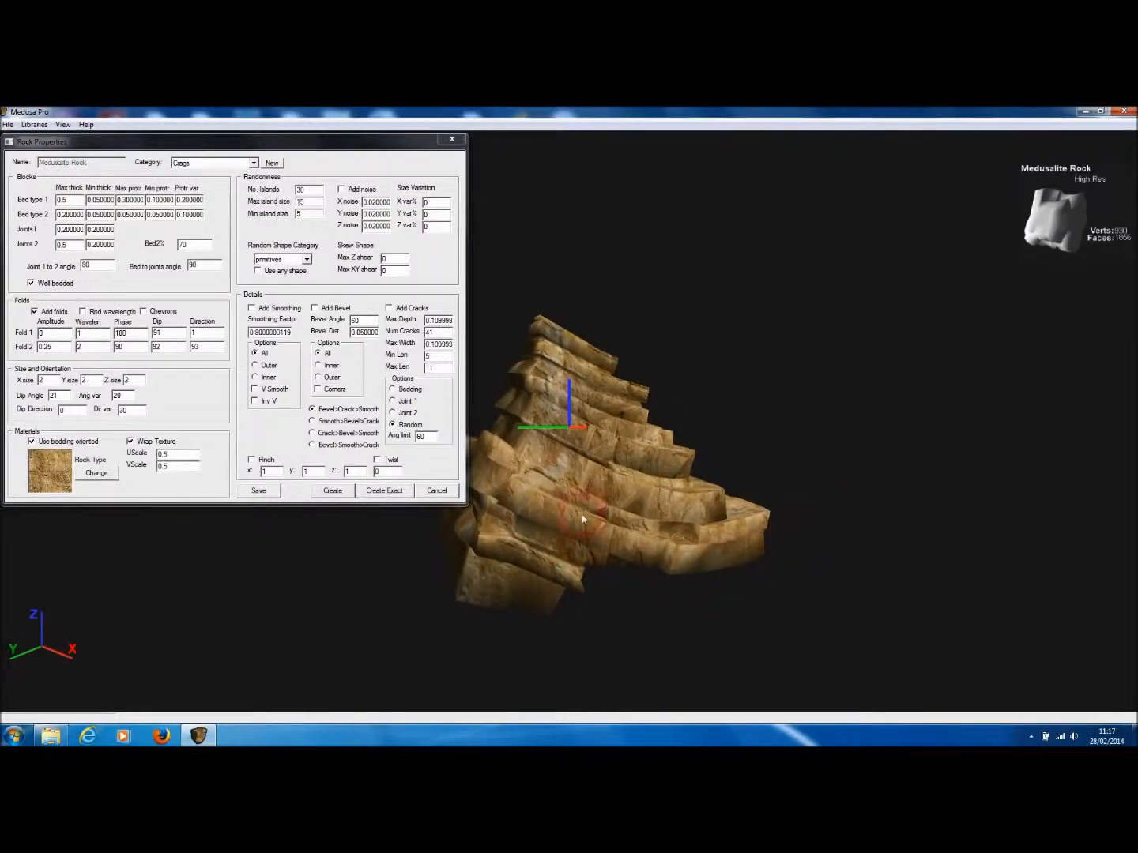
mouse_move(727, 552)
left_mouse_down()
mouse_move(723, 572)
mouse_move(693, 579)
mouse_move(720, 544)
left_mouse_up()
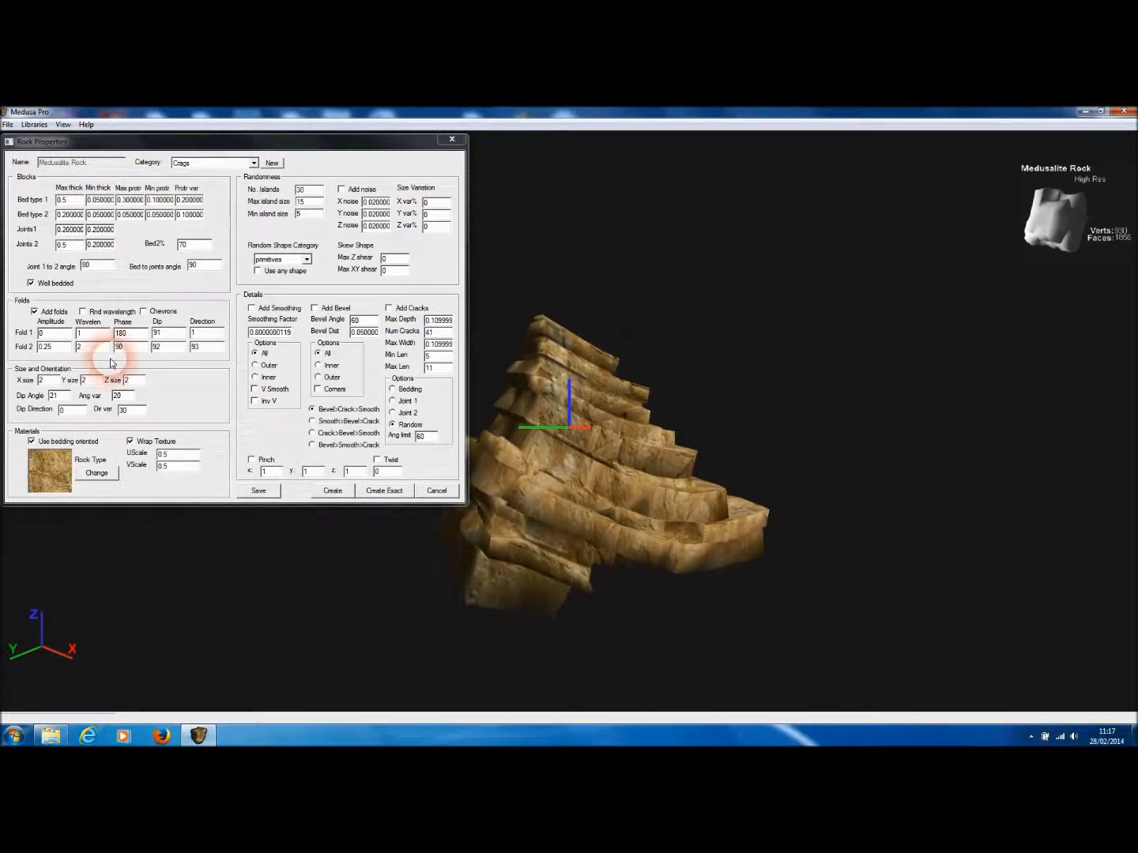
Set the Fold 2 wavelength to 1 and its phase to 270, create a new rock and examine its folded beds
double_click(82, 345)
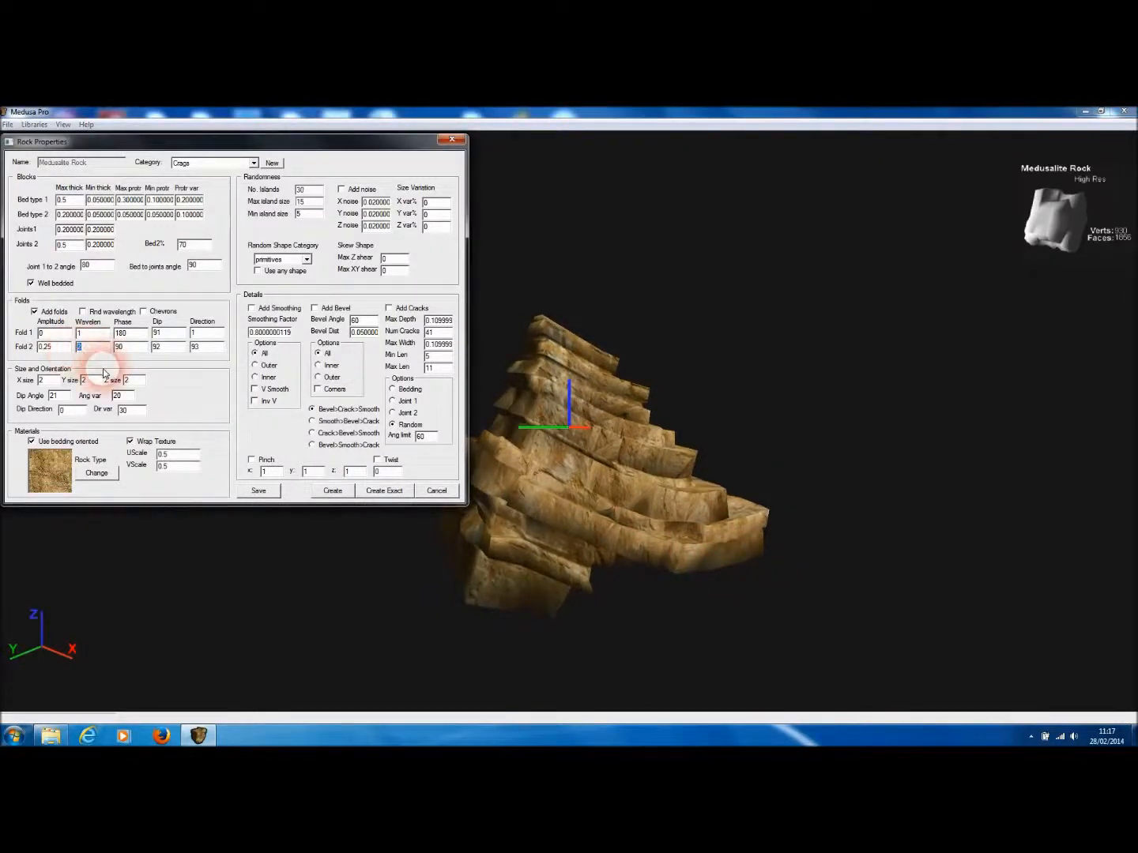
type("1")
left_click_drag(138, 348, 110, 354)
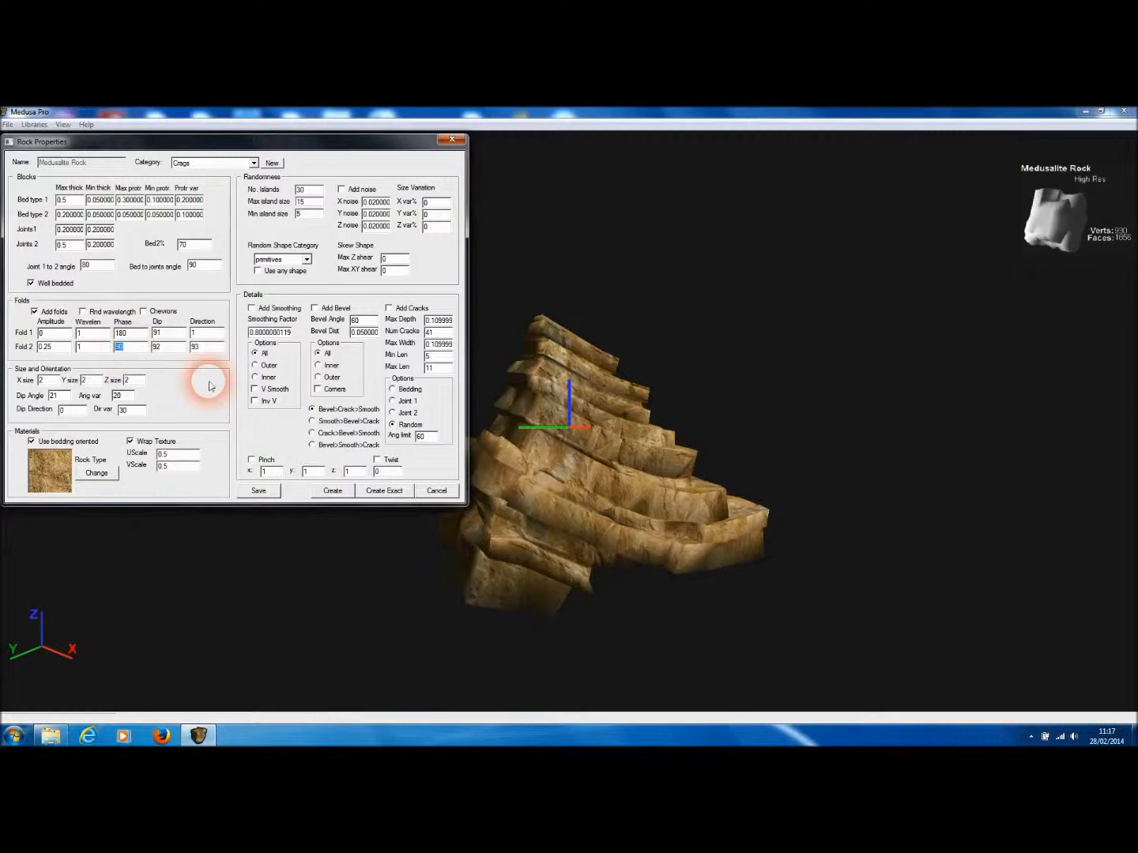
middle_click_drag(670, 534, 638, 509)
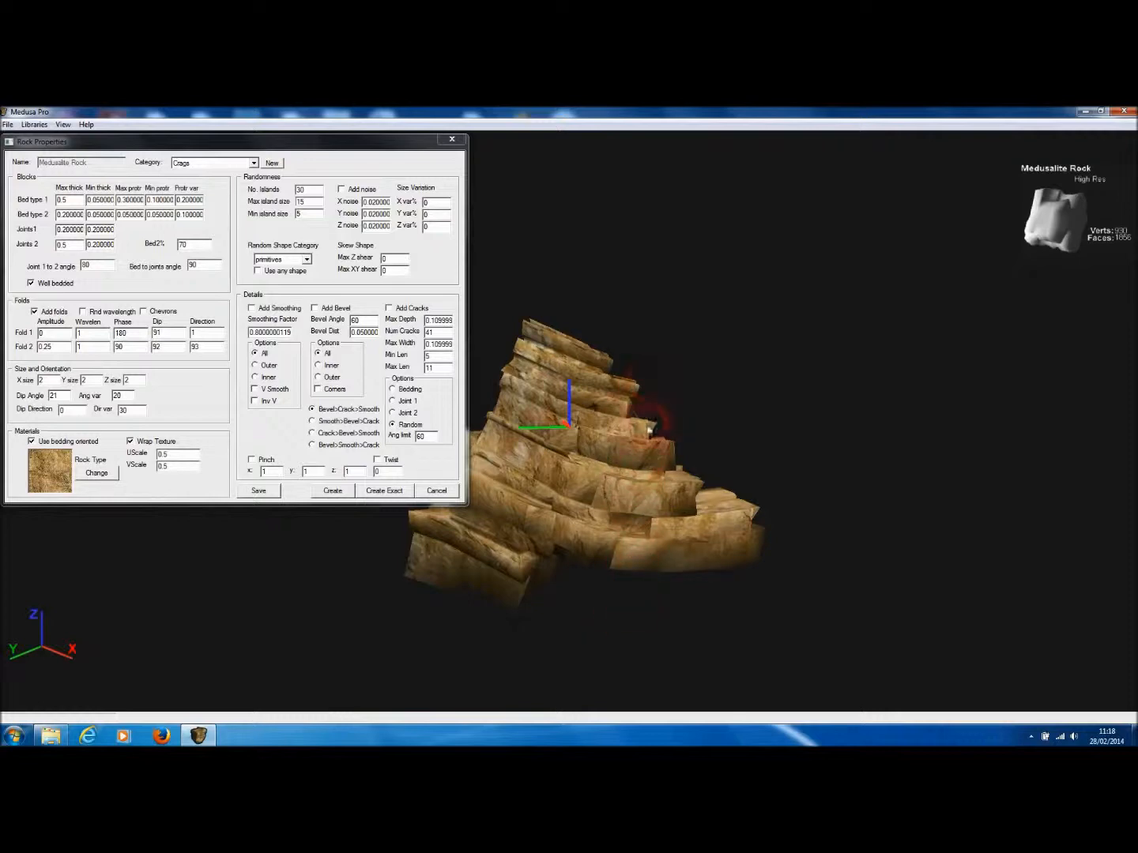
middle_click_drag(613, 460, 636, 487)
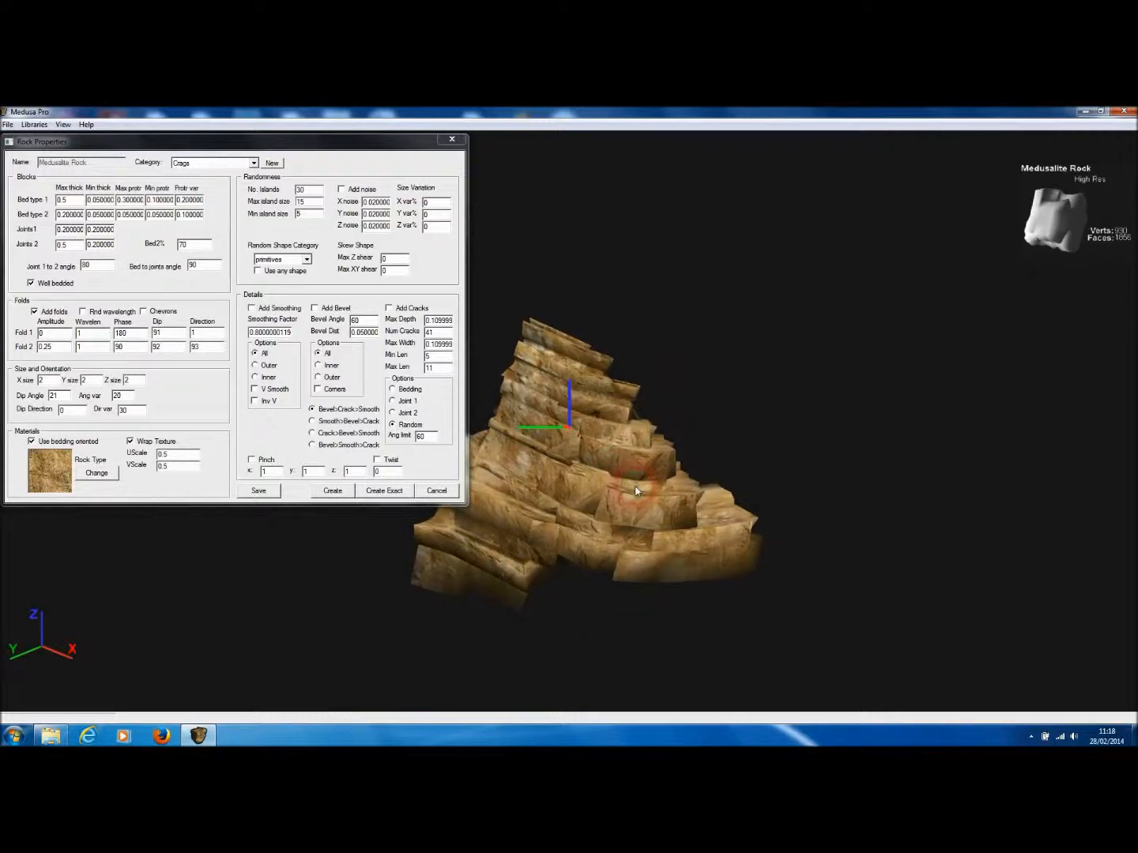
double_click(129, 349)
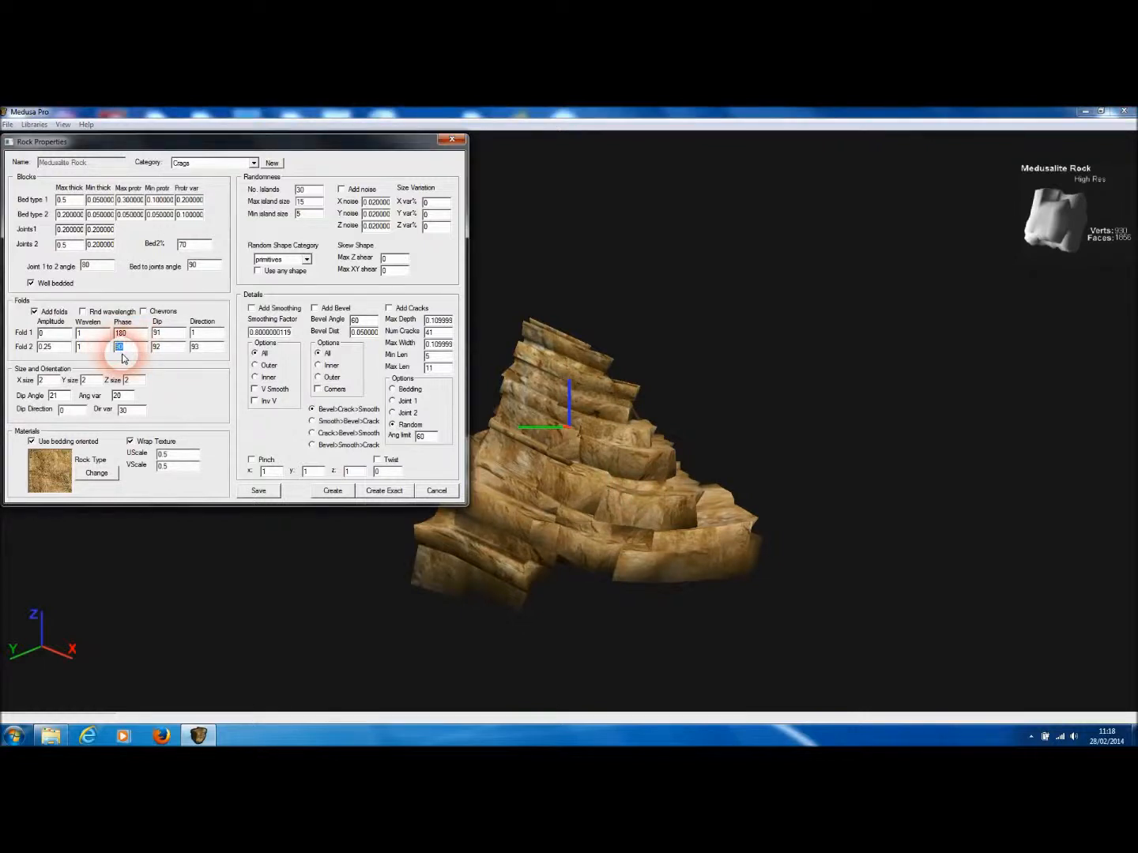
type("270")
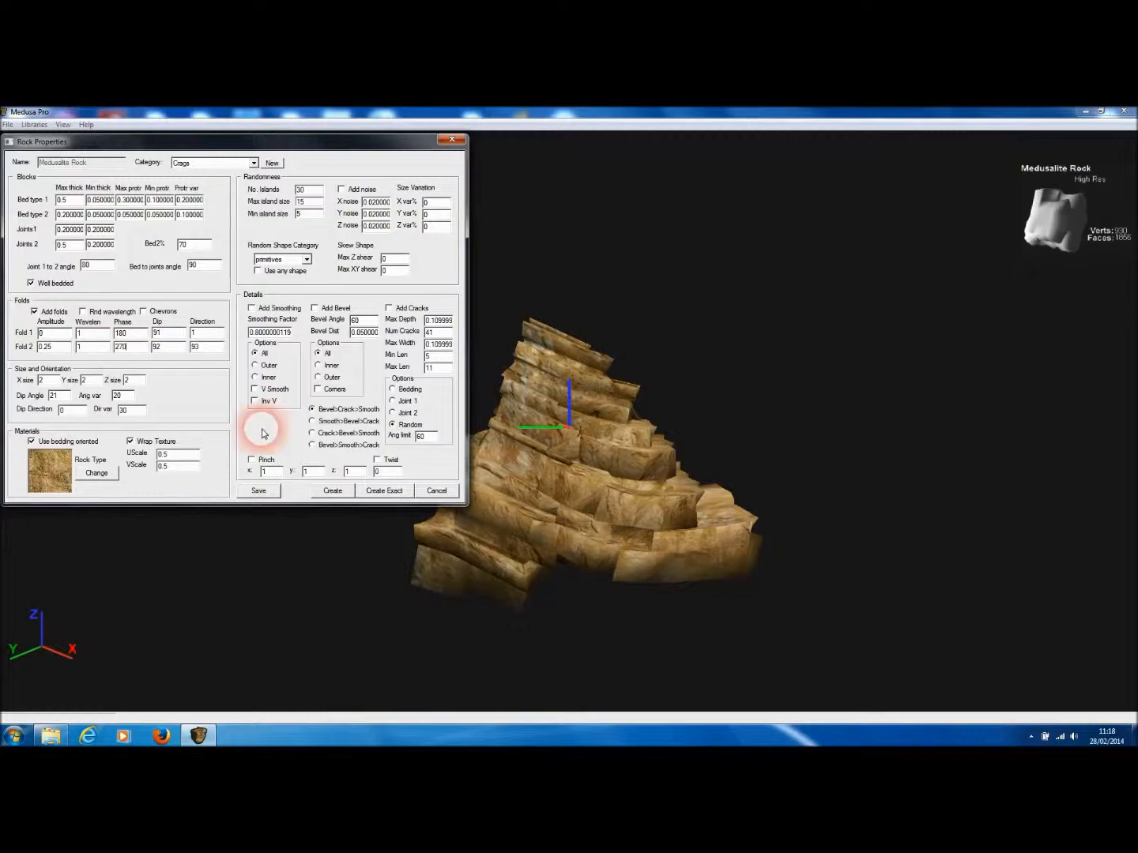
left_click(327, 492)
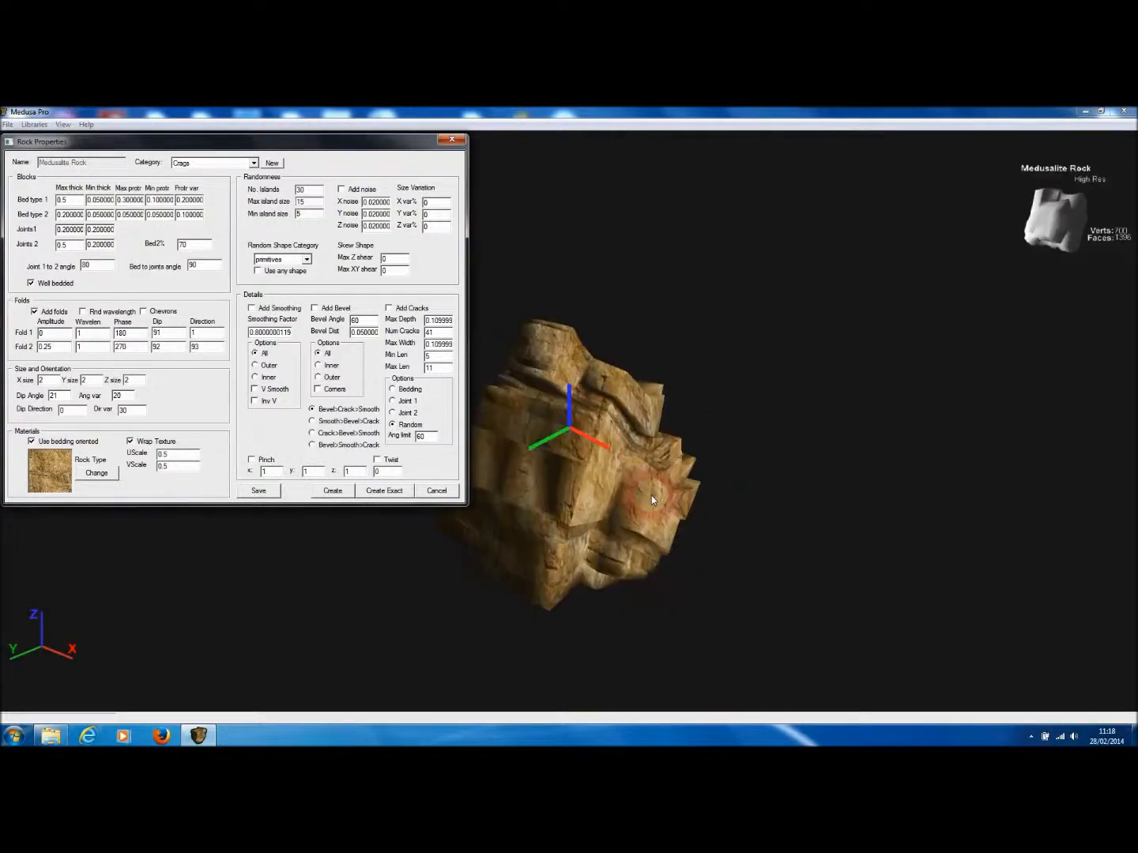
middle_click_drag(745, 530, 642, 627)
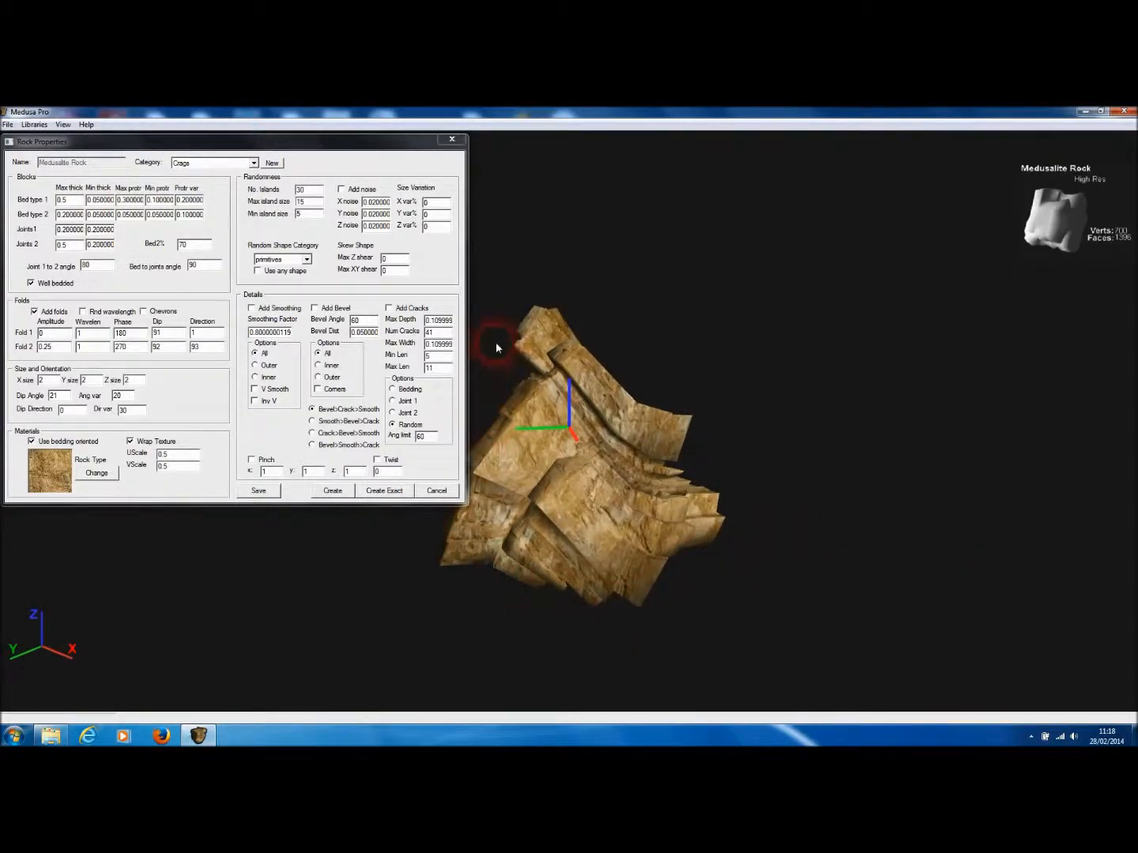
middle_click_drag(544, 439, 584, 477)
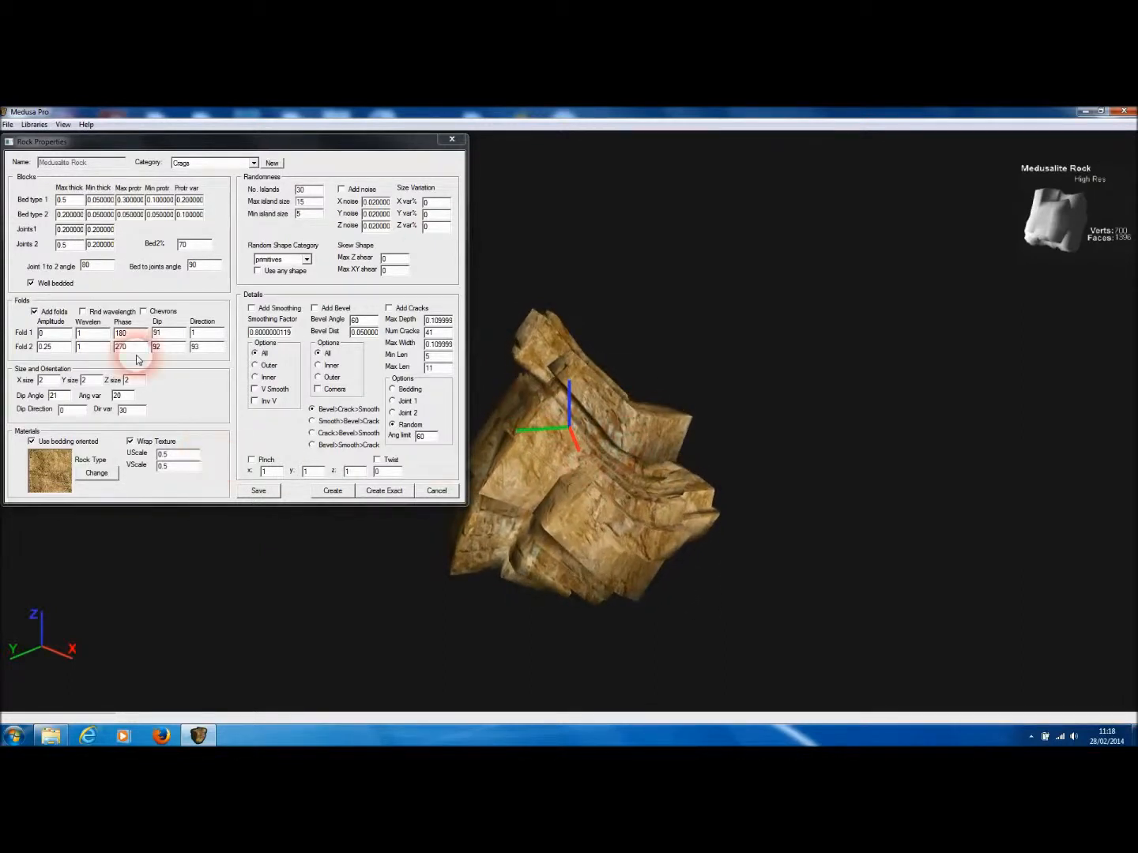
Set the Fold 2 phase to 0, create a new rock and examine the shape of its folds
left_click_drag(143, 348, 95, 349)
type("0")
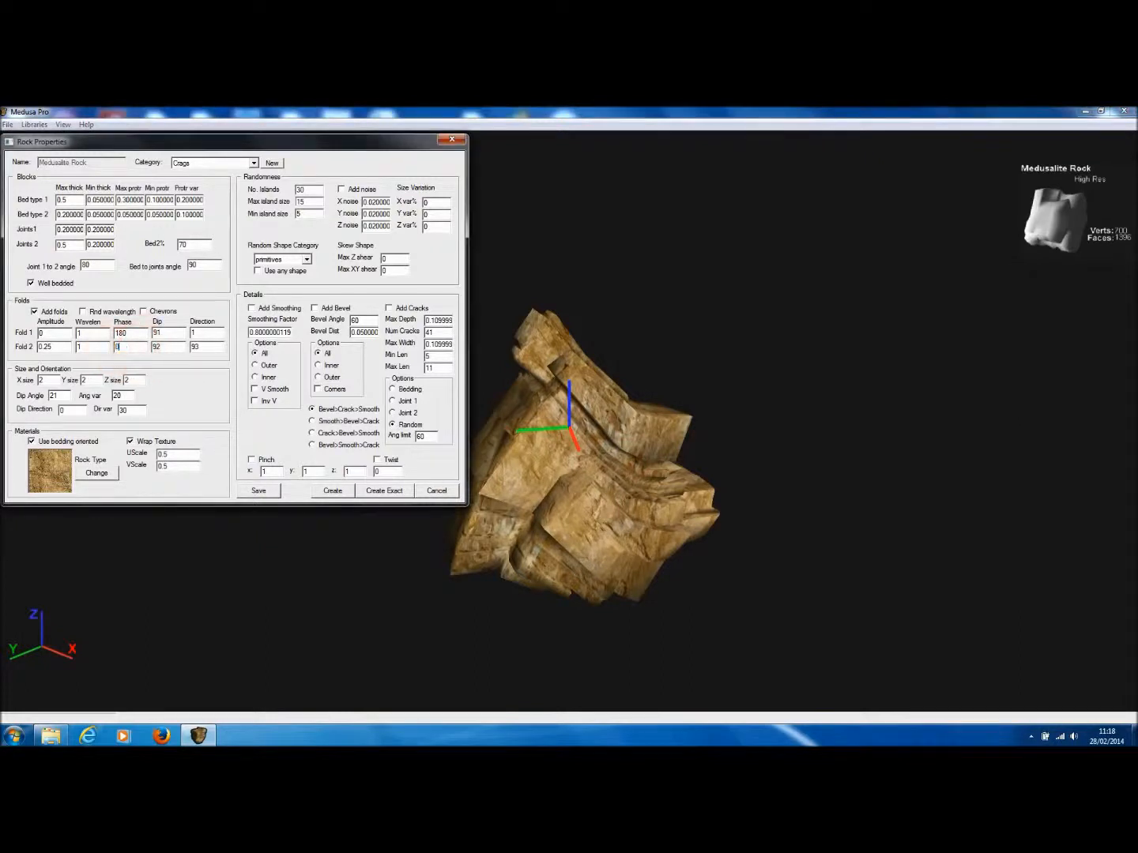
left_click(332, 490)
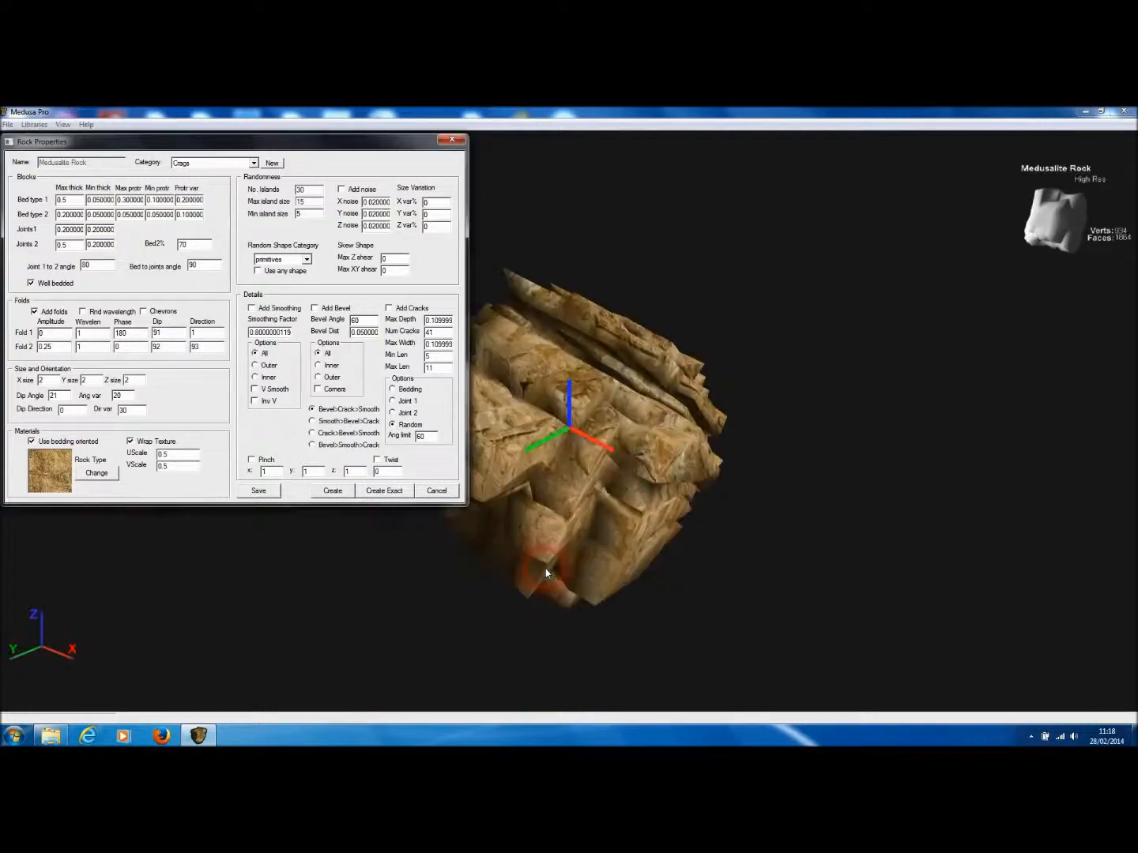
left_click_drag(561, 579, 624, 456)
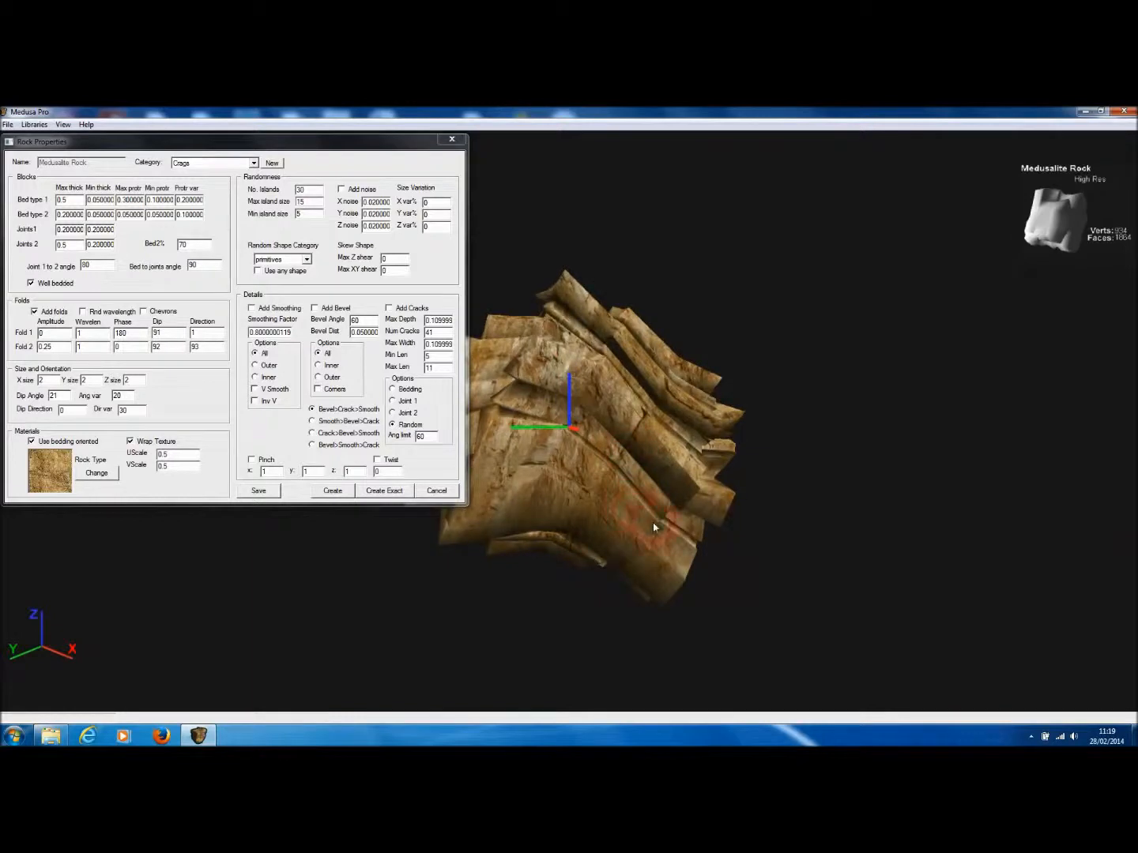
Set the Fold 2 phase to 90
double_click(118, 346)
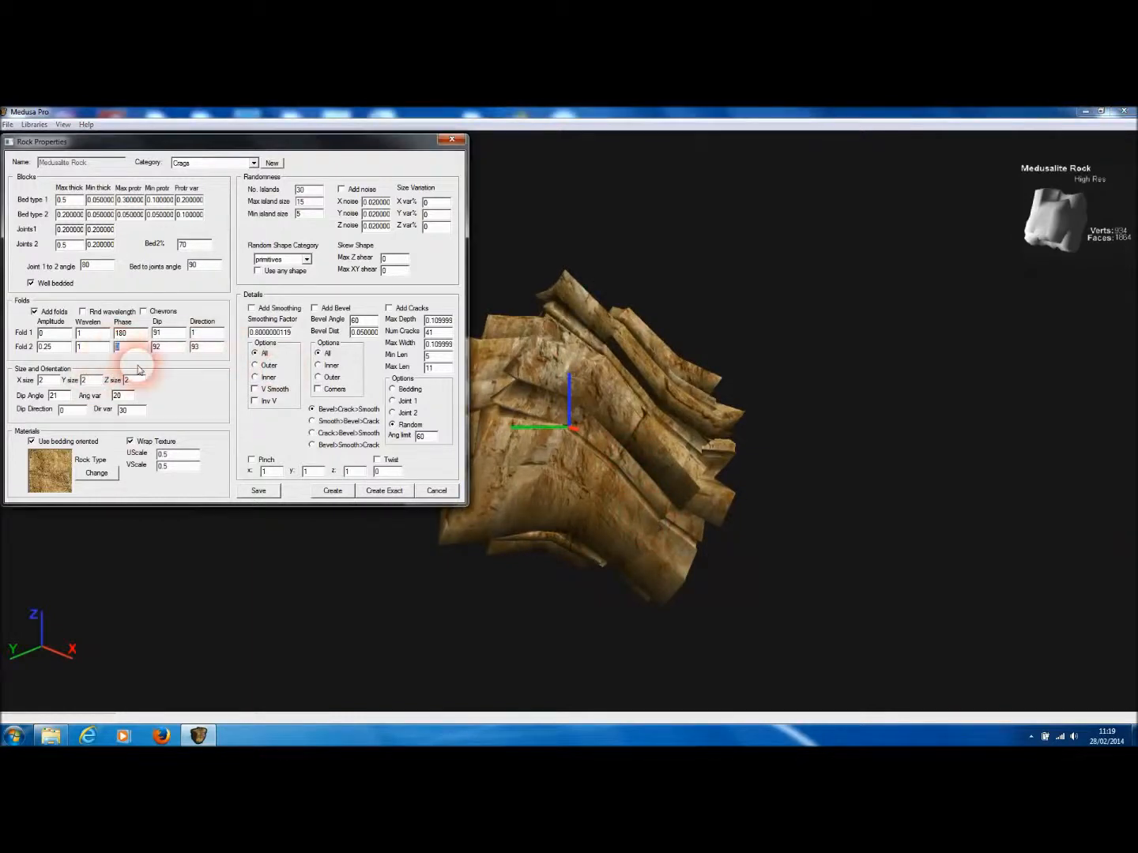
type("18")
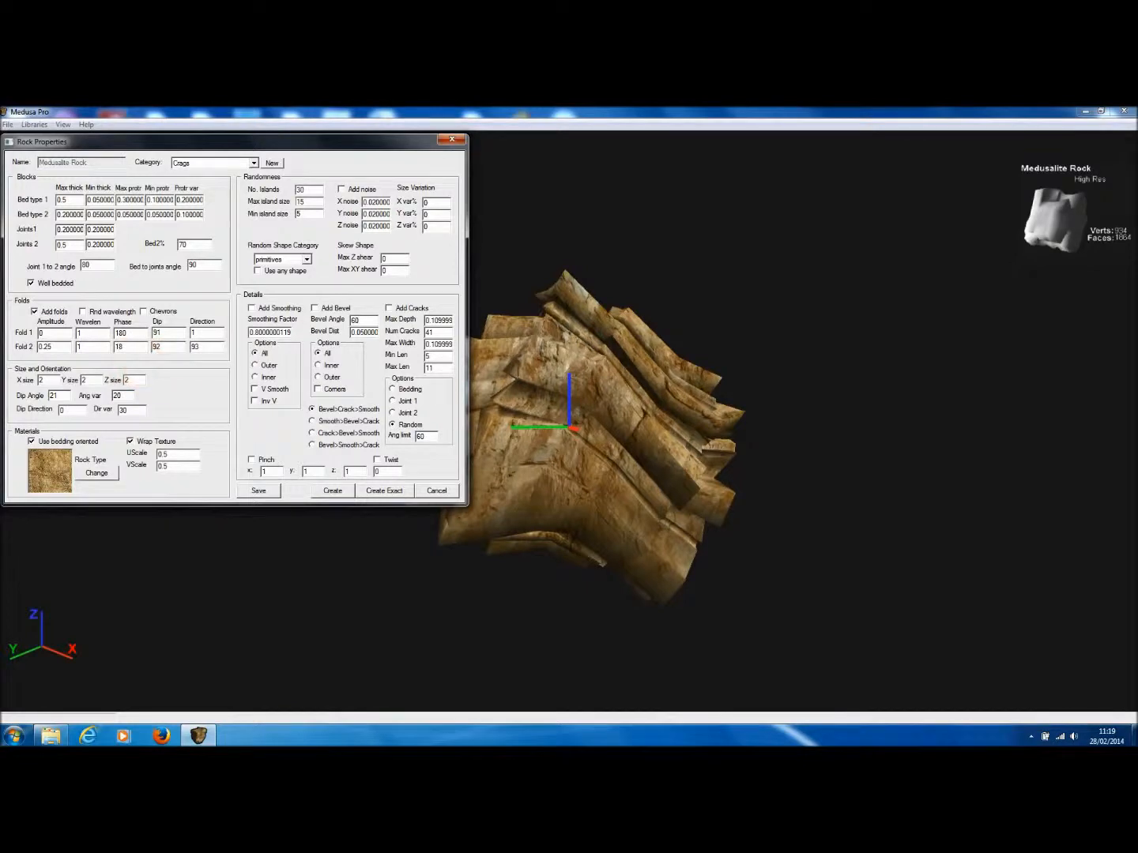
key("BackSpace")
key("BackSpace")
type("90")
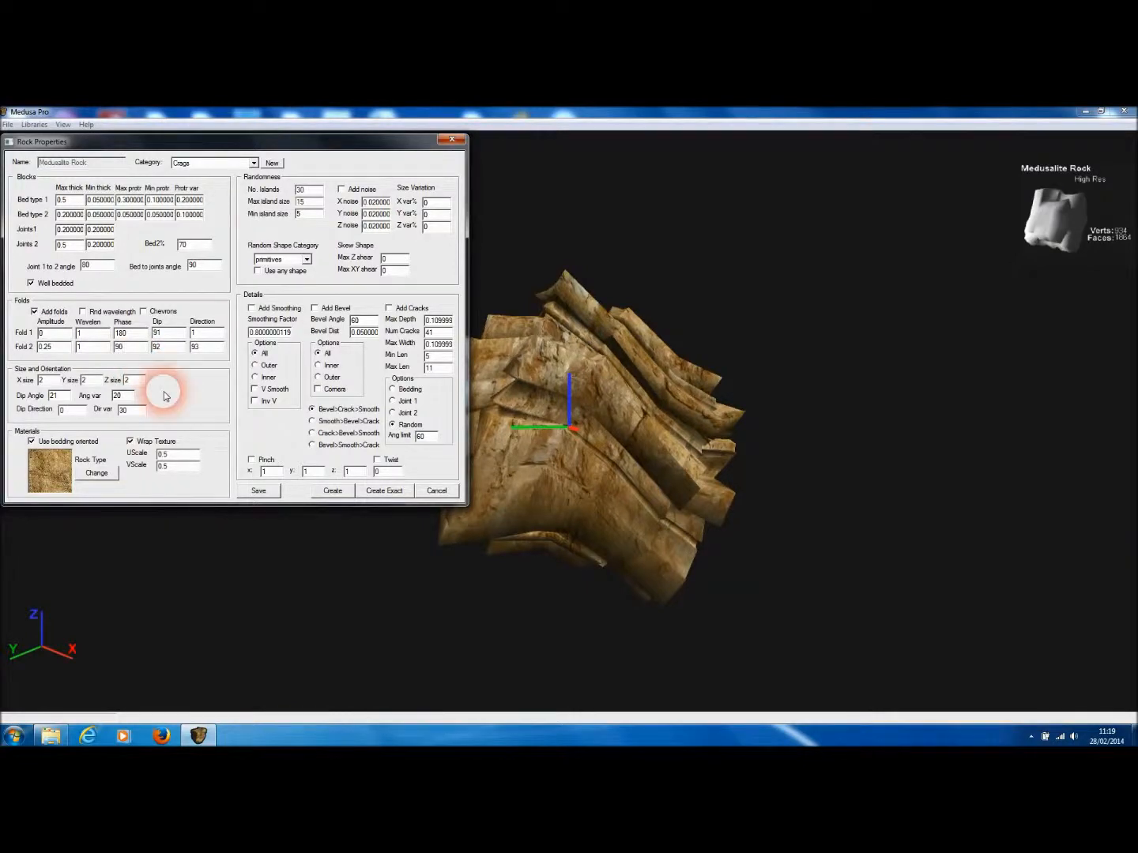
Set the Fold 2 dip to 90 and its direction to 45, create a new rock and examine it
left_click(170, 348)
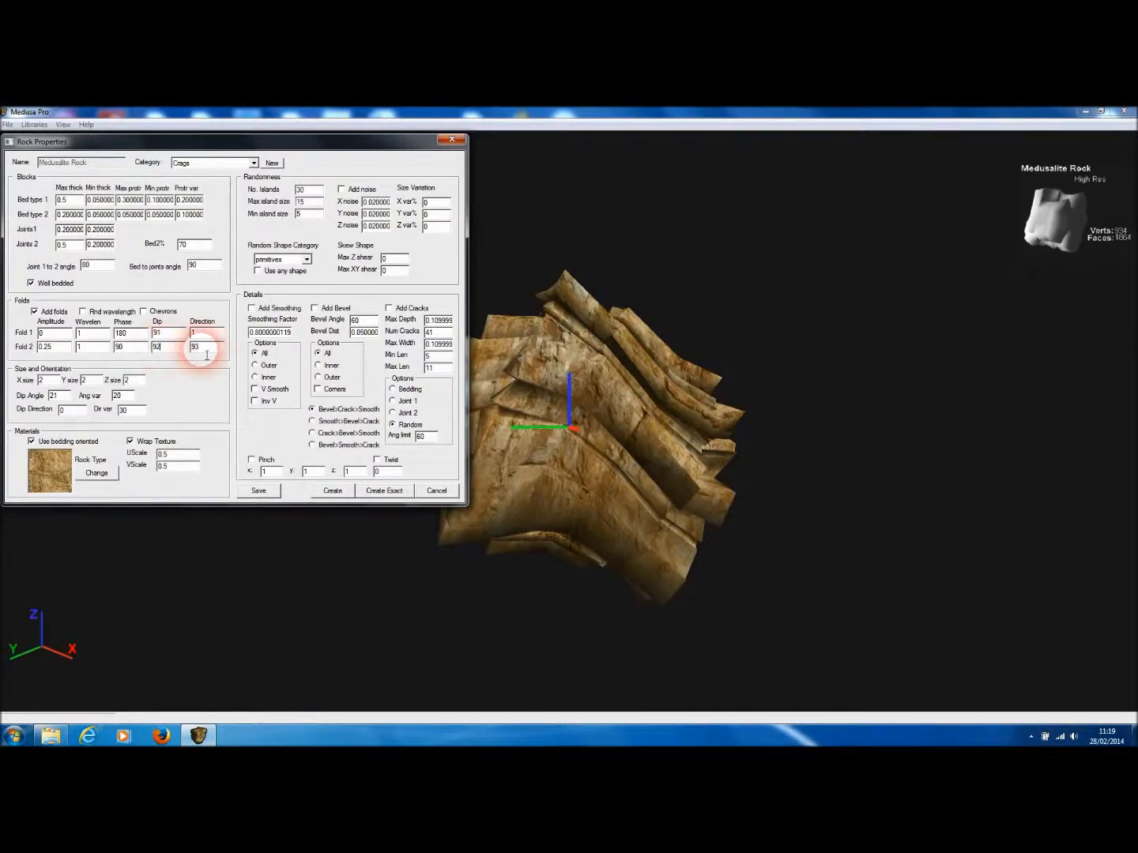
left_click(207, 354)
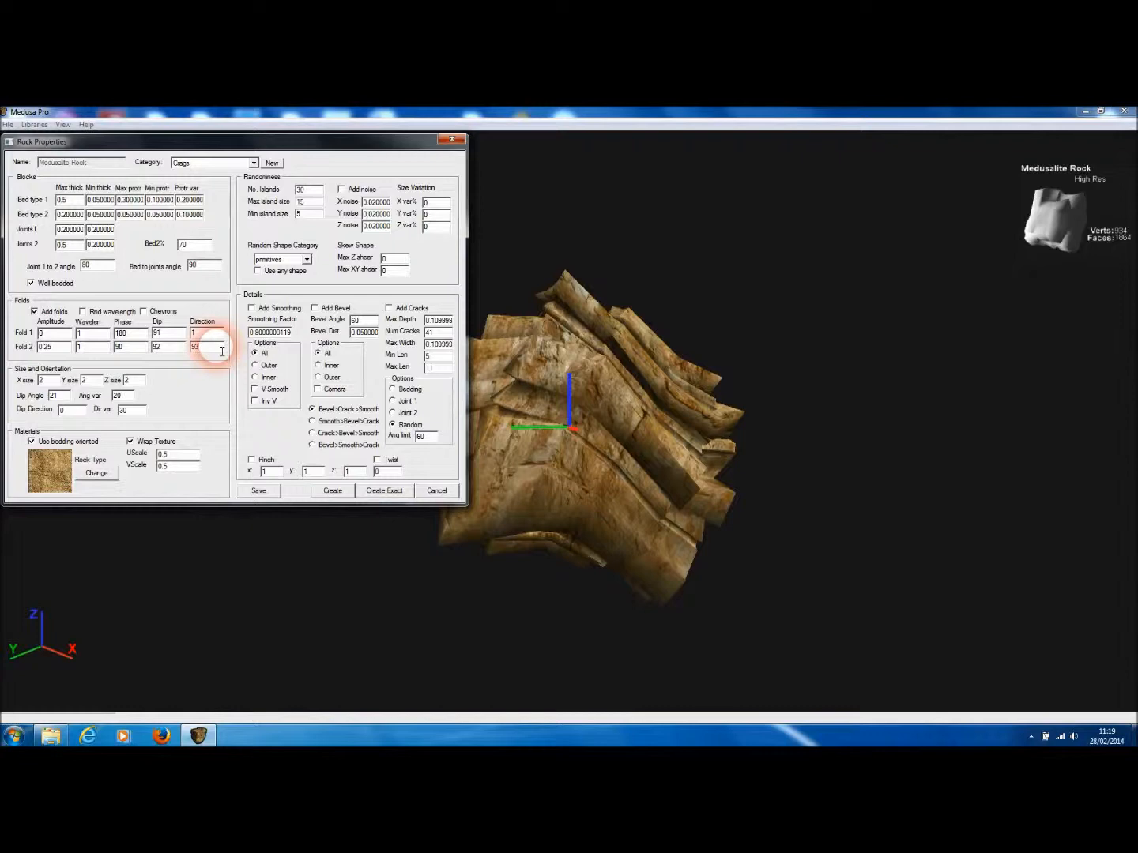
double_click(165, 349)
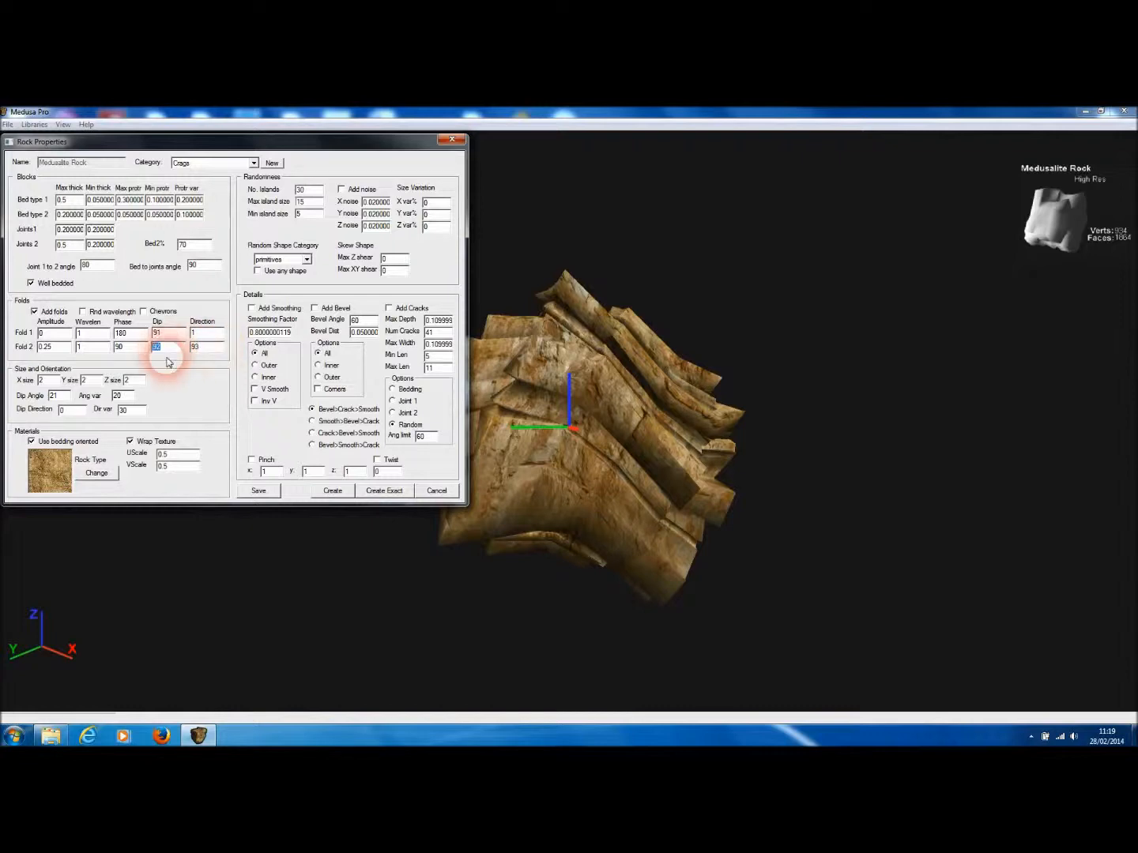
type("90")
double_click(211, 353)
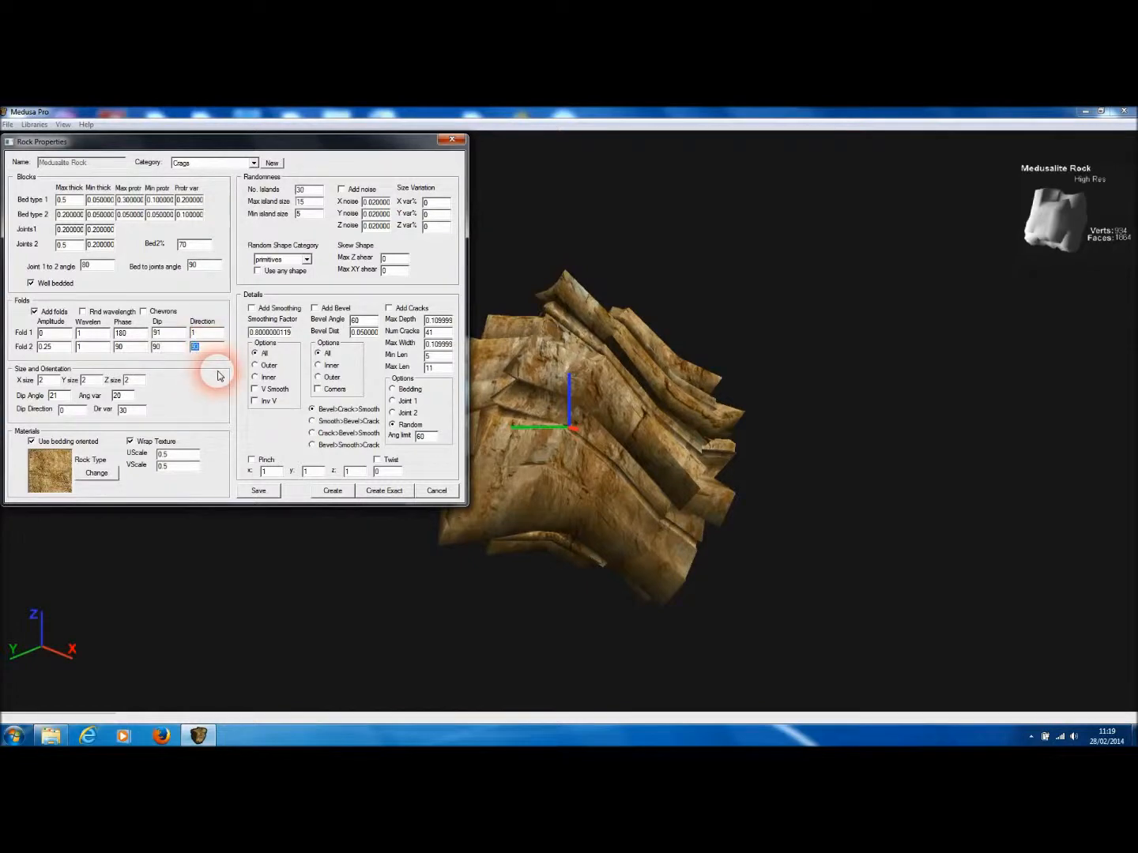
type("45")
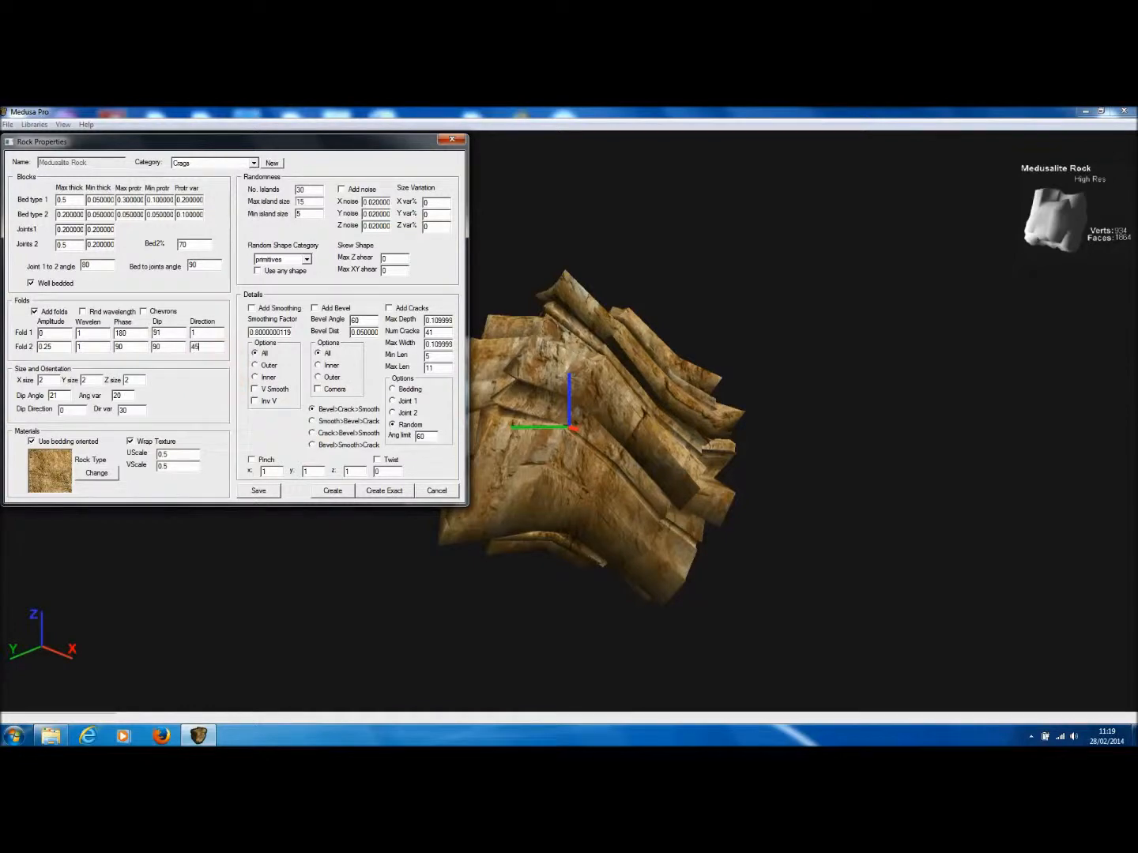
left_click(333, 491)
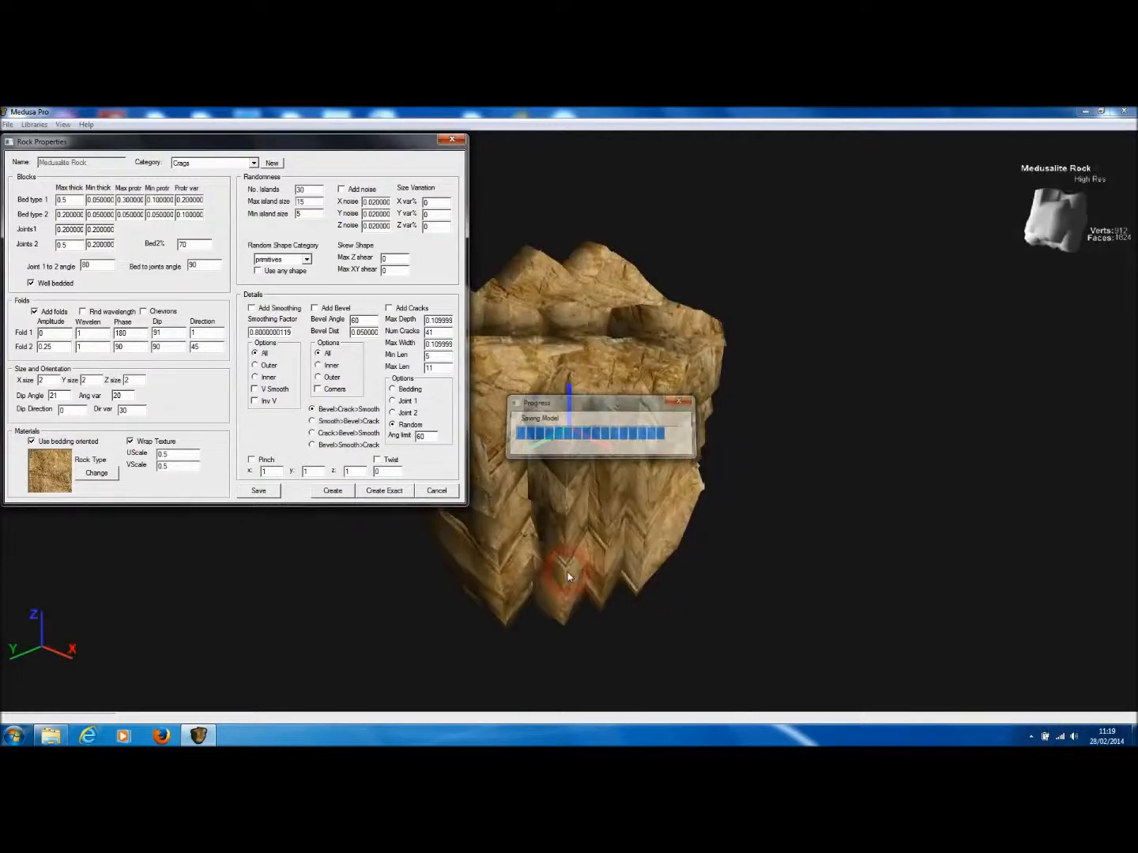
left_click_drag(570, 572, 731, 628)
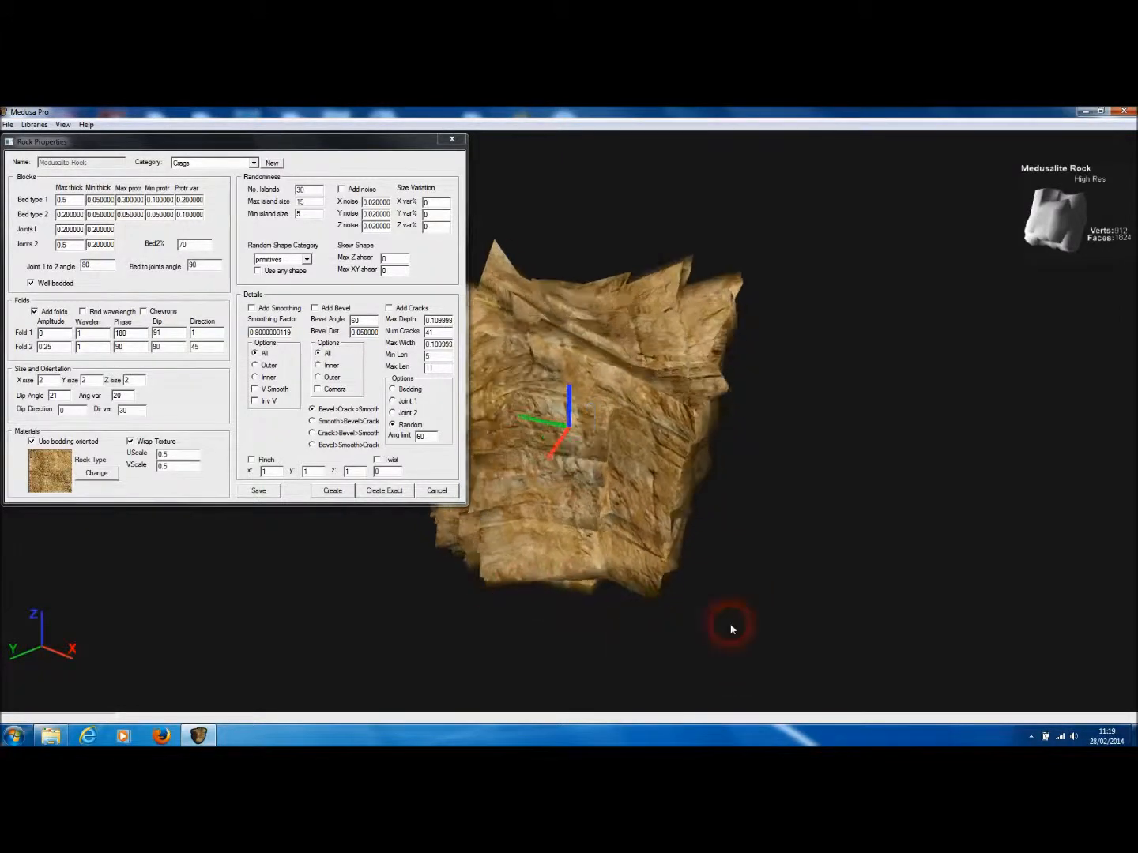
Set the Fold 2 direction to 90
left_click(198, 352)
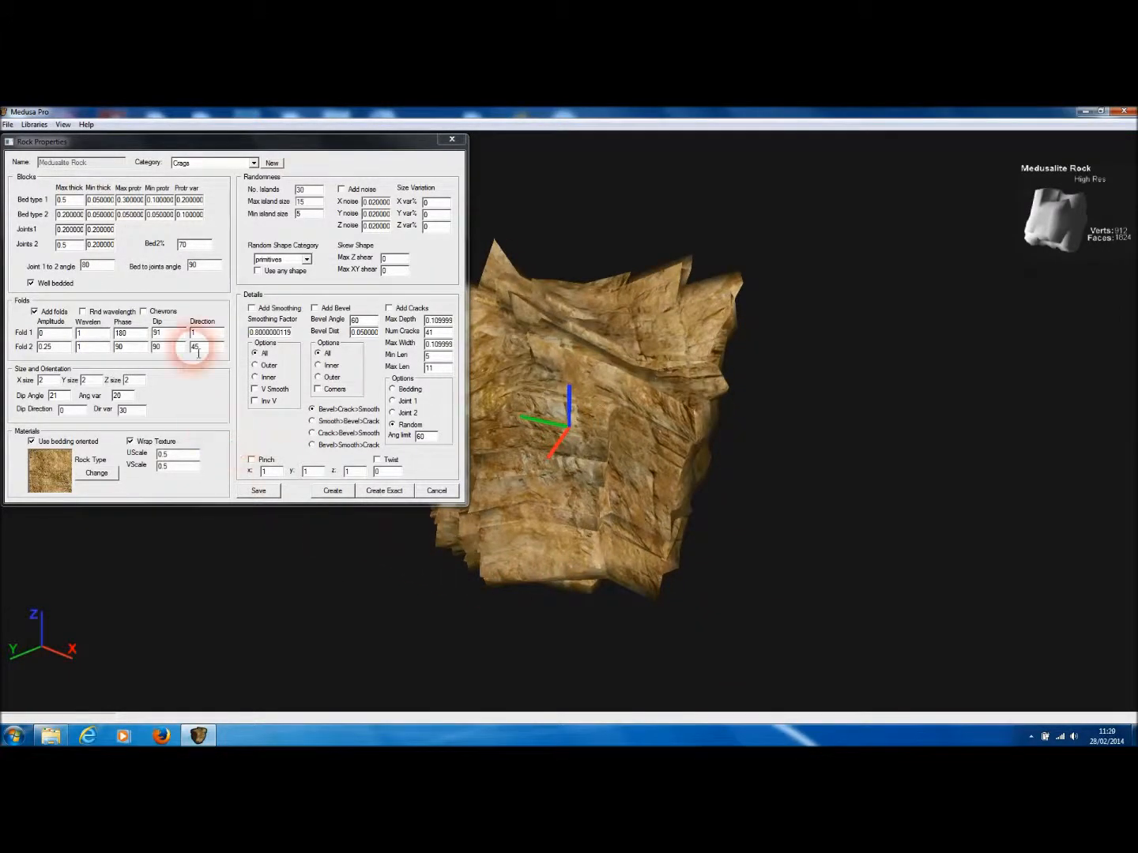
left_click_drag(212, 348, 177, 356)
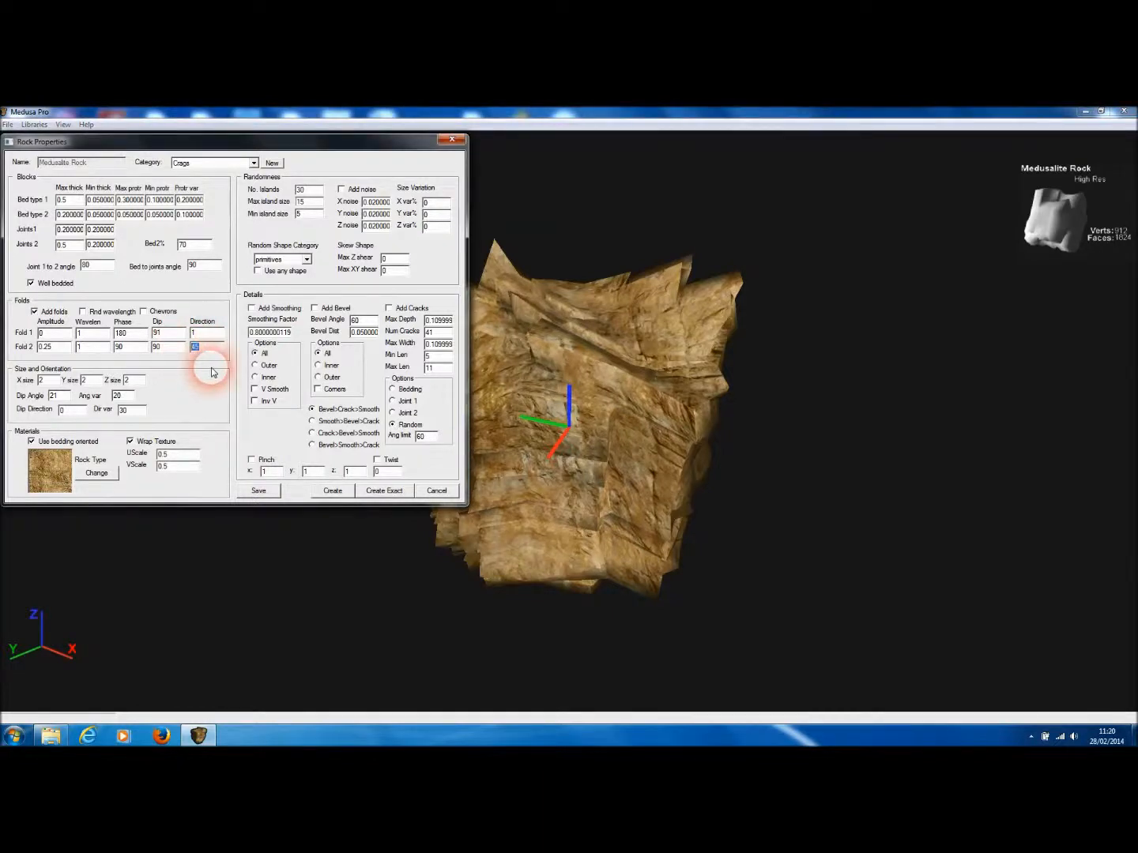
type("90")
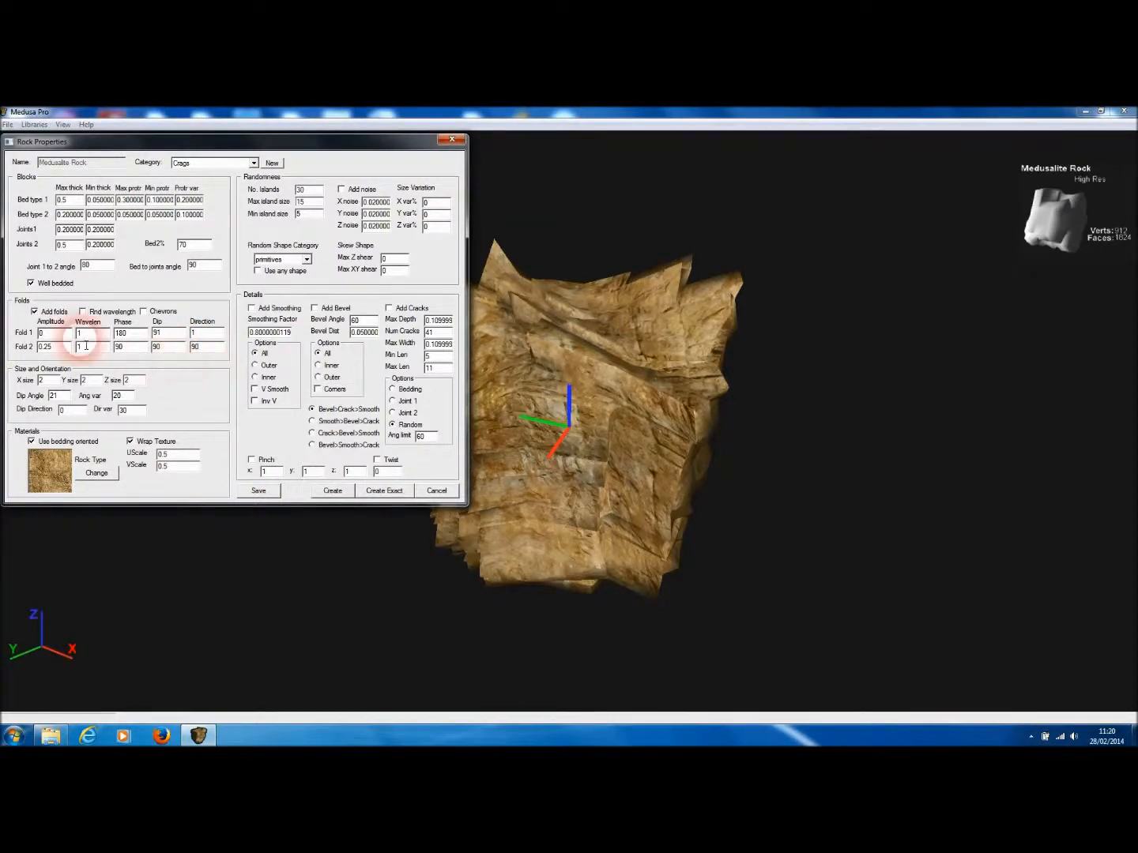
Set the Fold 1 amplitude to 0.25, create a new rock and examine how the two folds combine
left_click(48, 335)
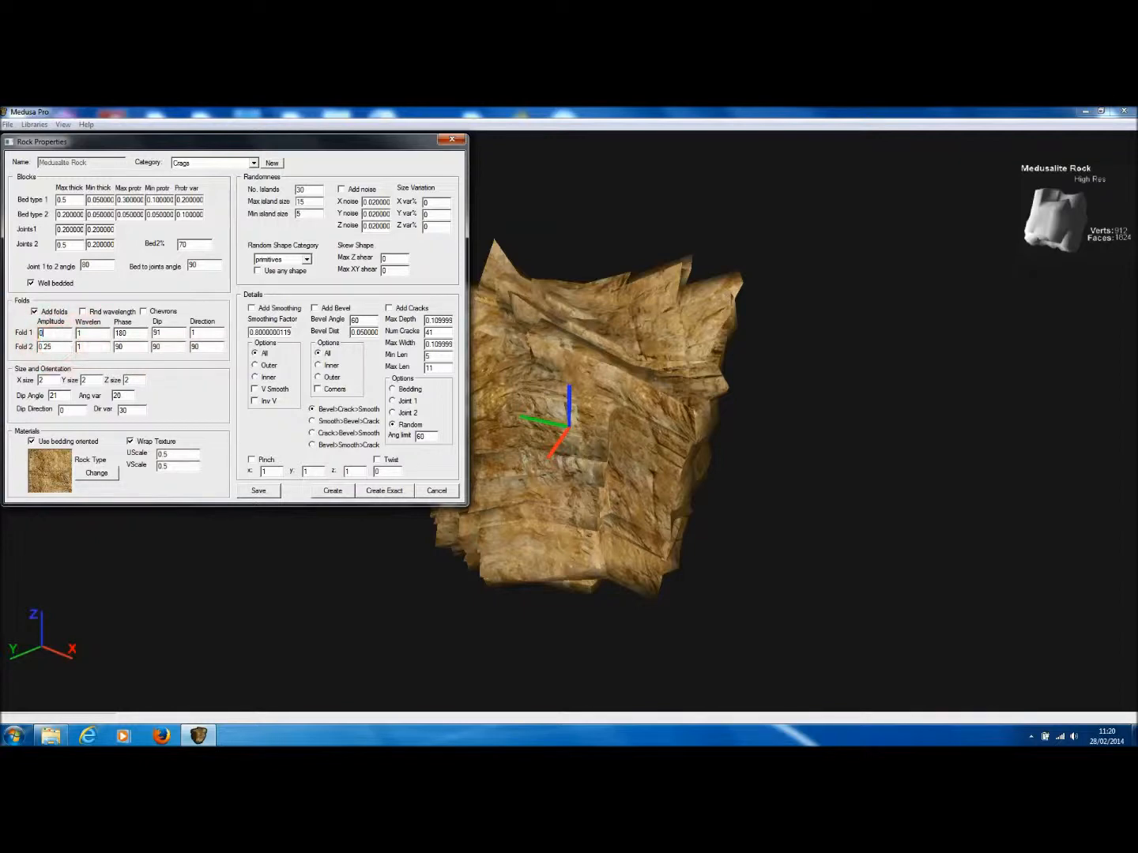
type("5")
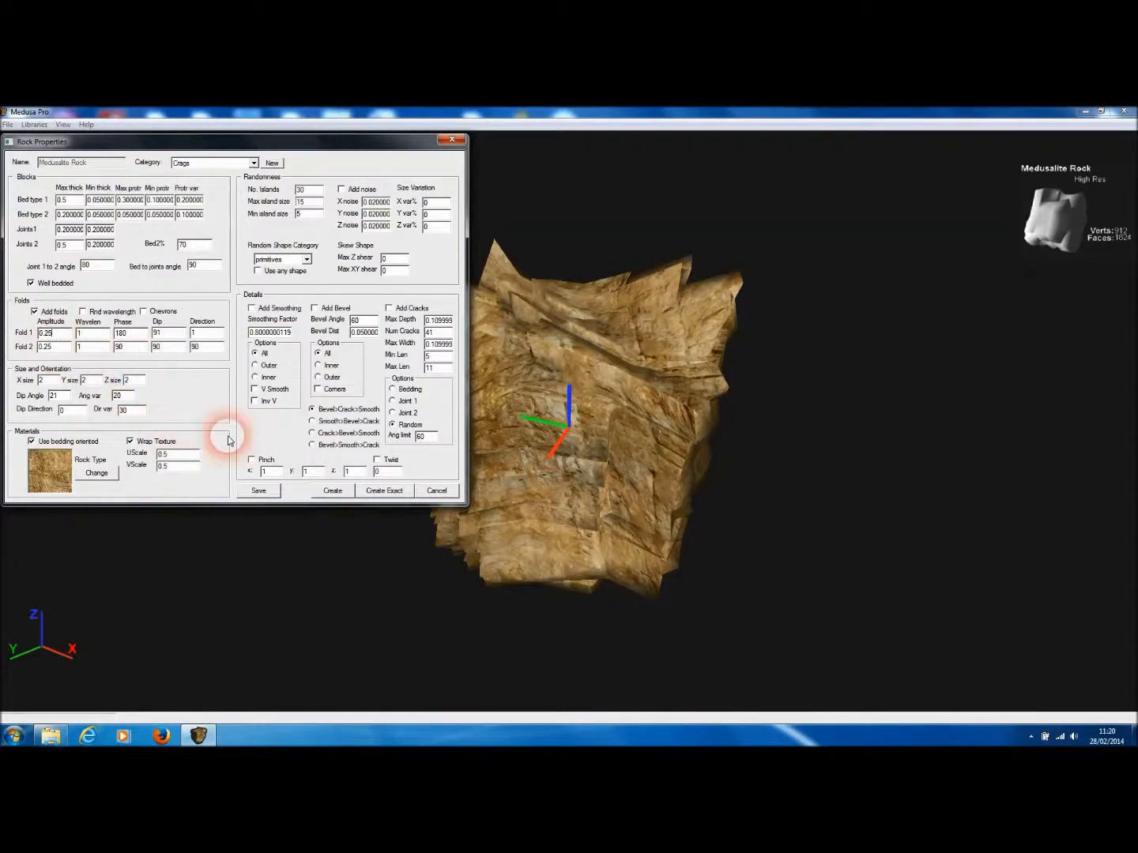
left_click(334, 489)
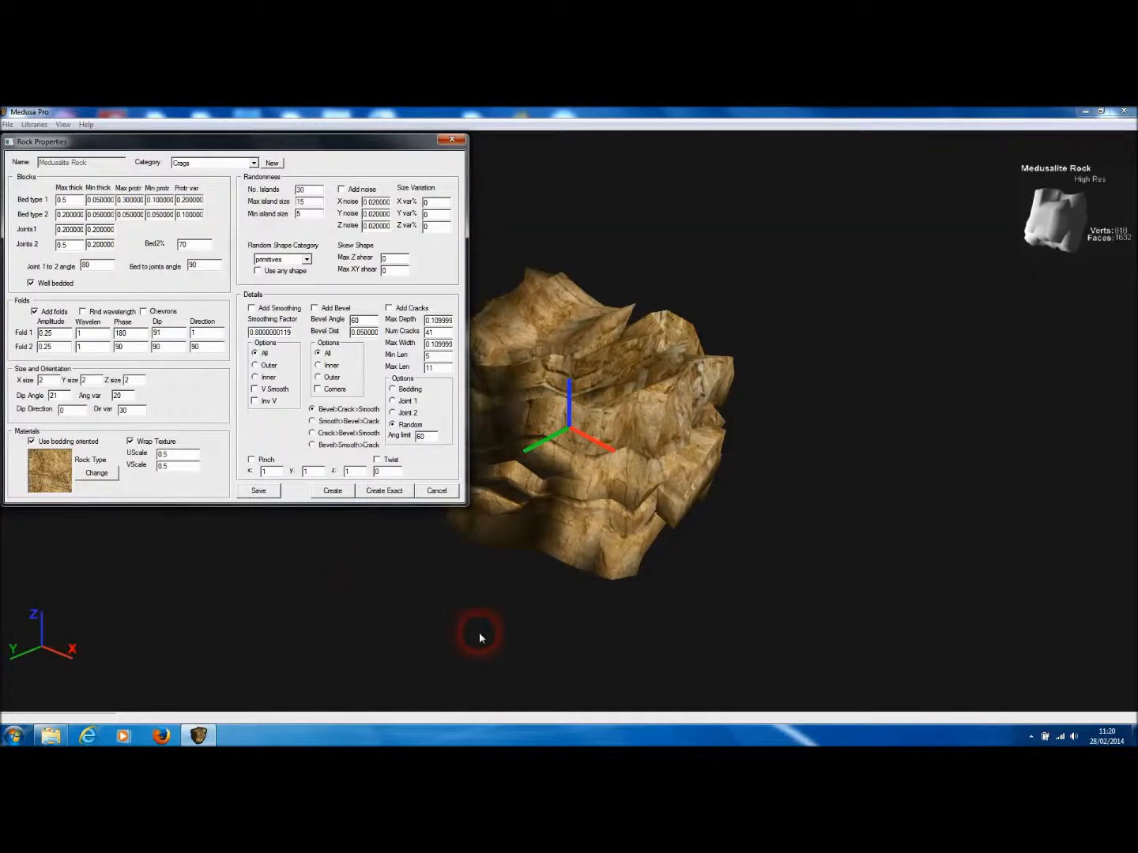
left_click_drag(482, 624, 567, 396)
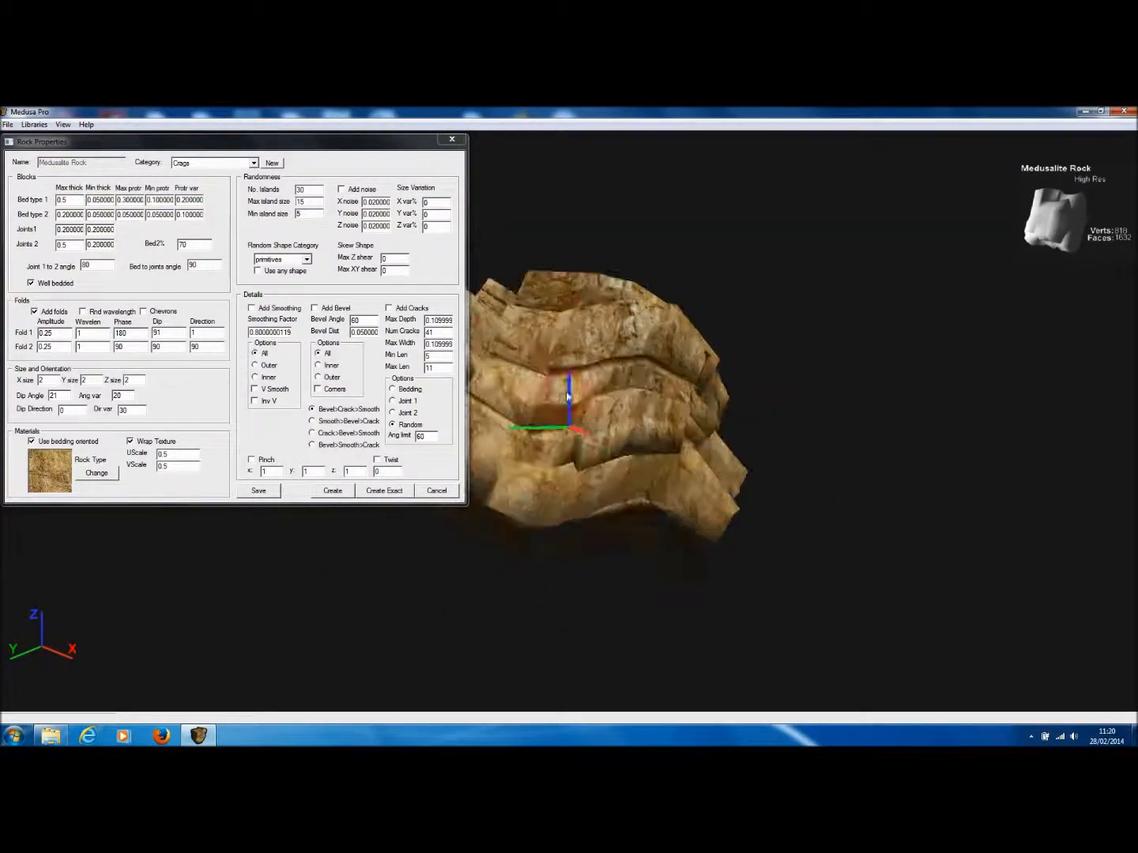
left_click_drag(565, 469, 588, 436)
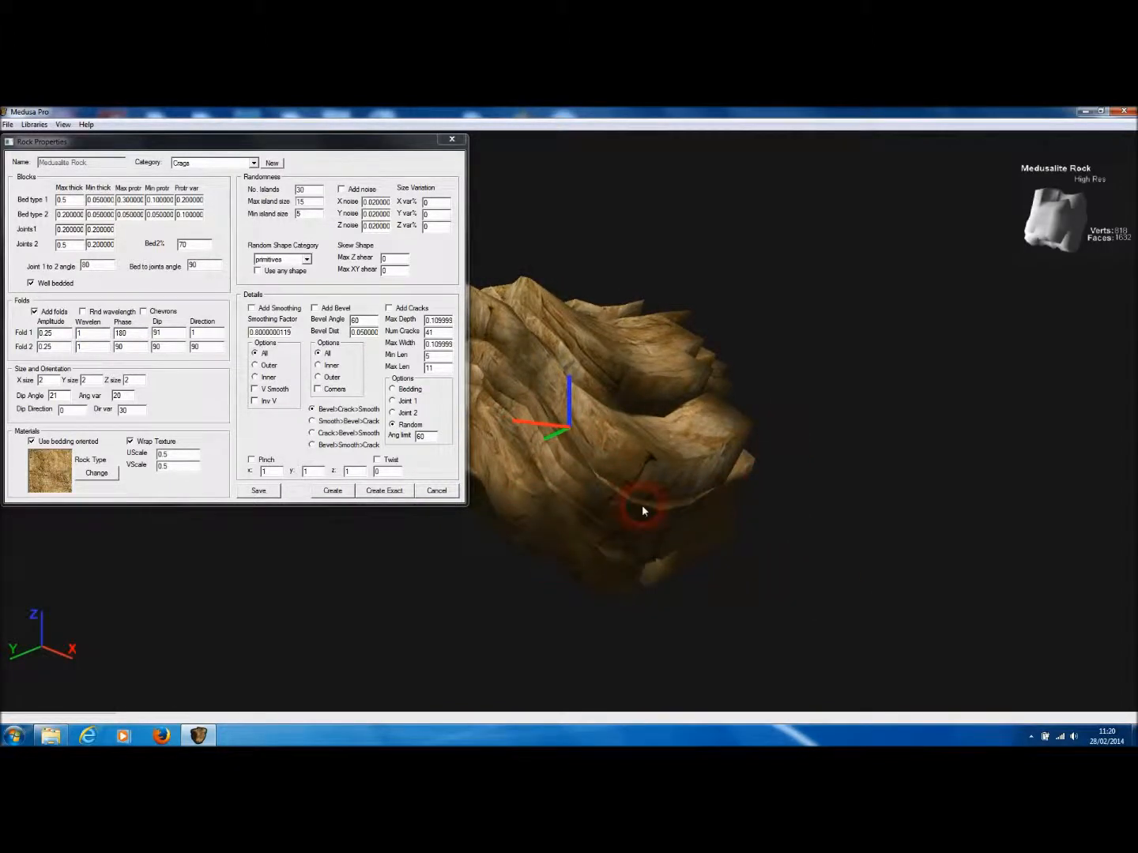
left_click_drag(641, 509, 721, 609)
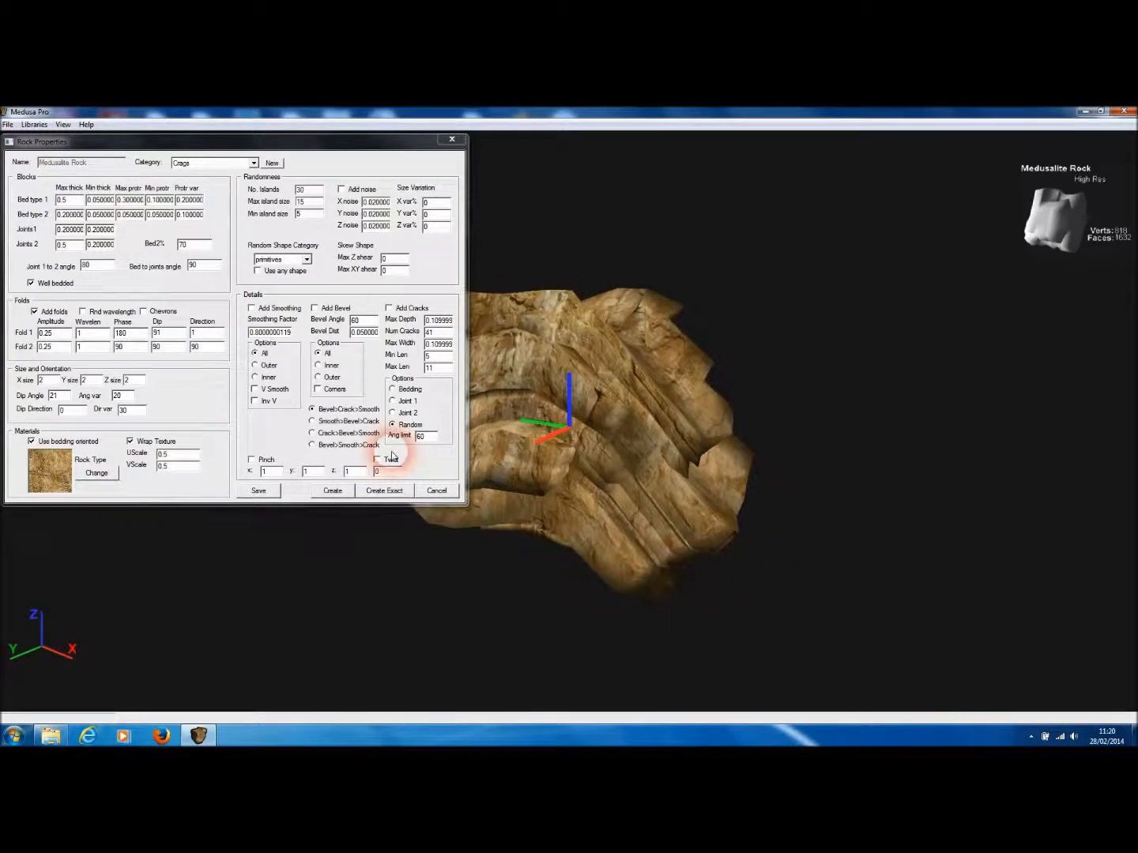
Set the Fold 1 amplitude back to 0 and enable the random wavelength option for the folds
double_click(56, 333)
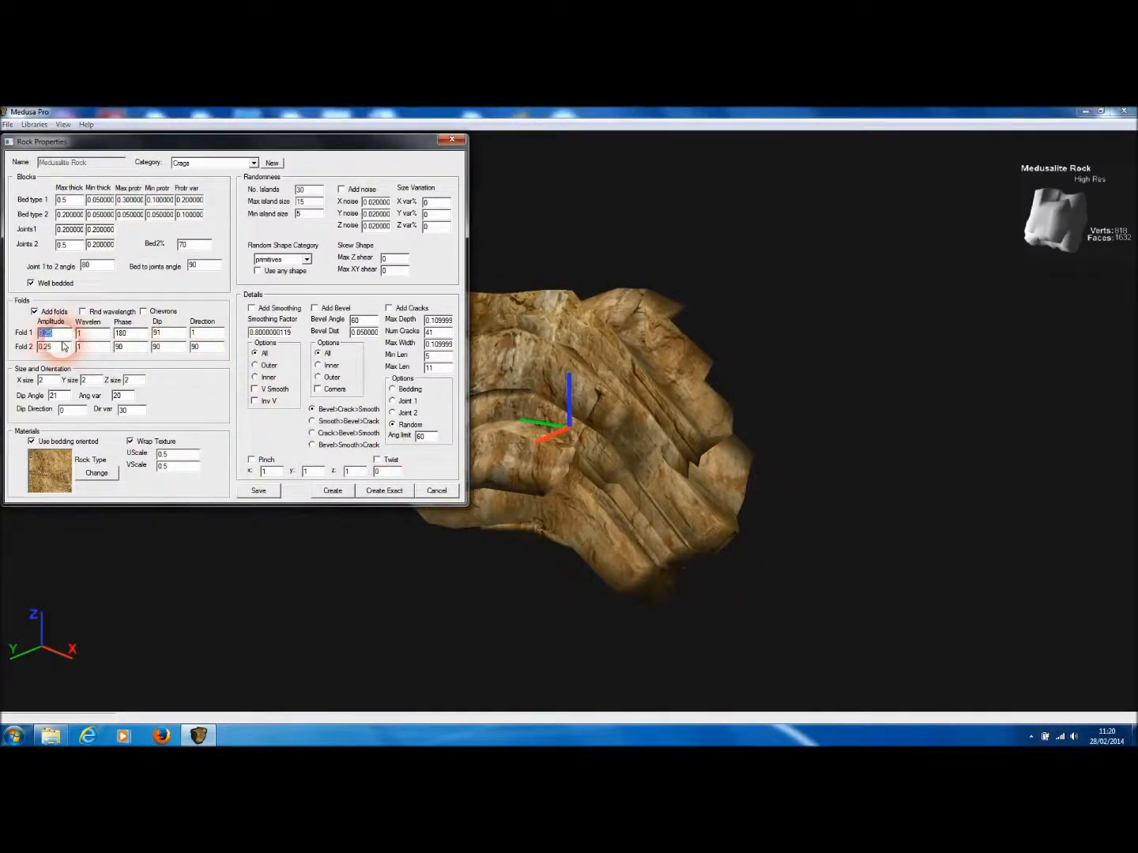
type("0")
left_click(174, 377)
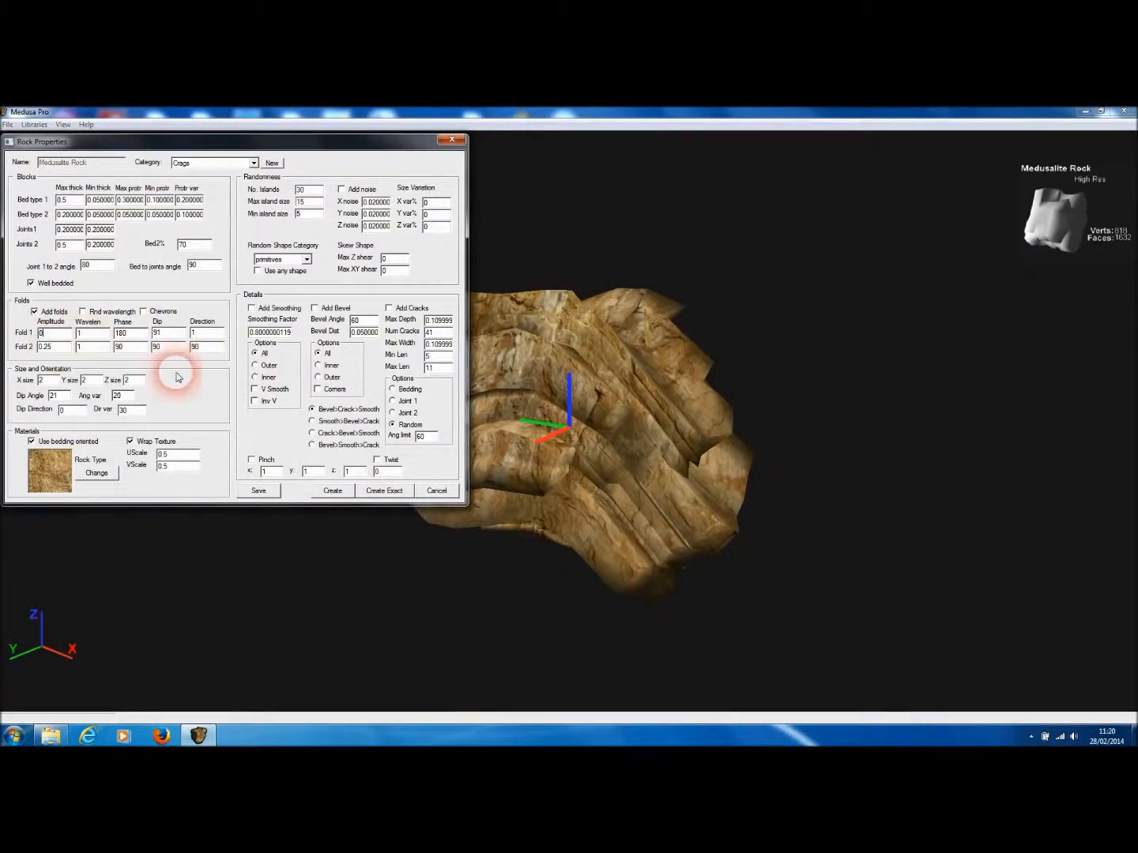
left_click(82, 312)
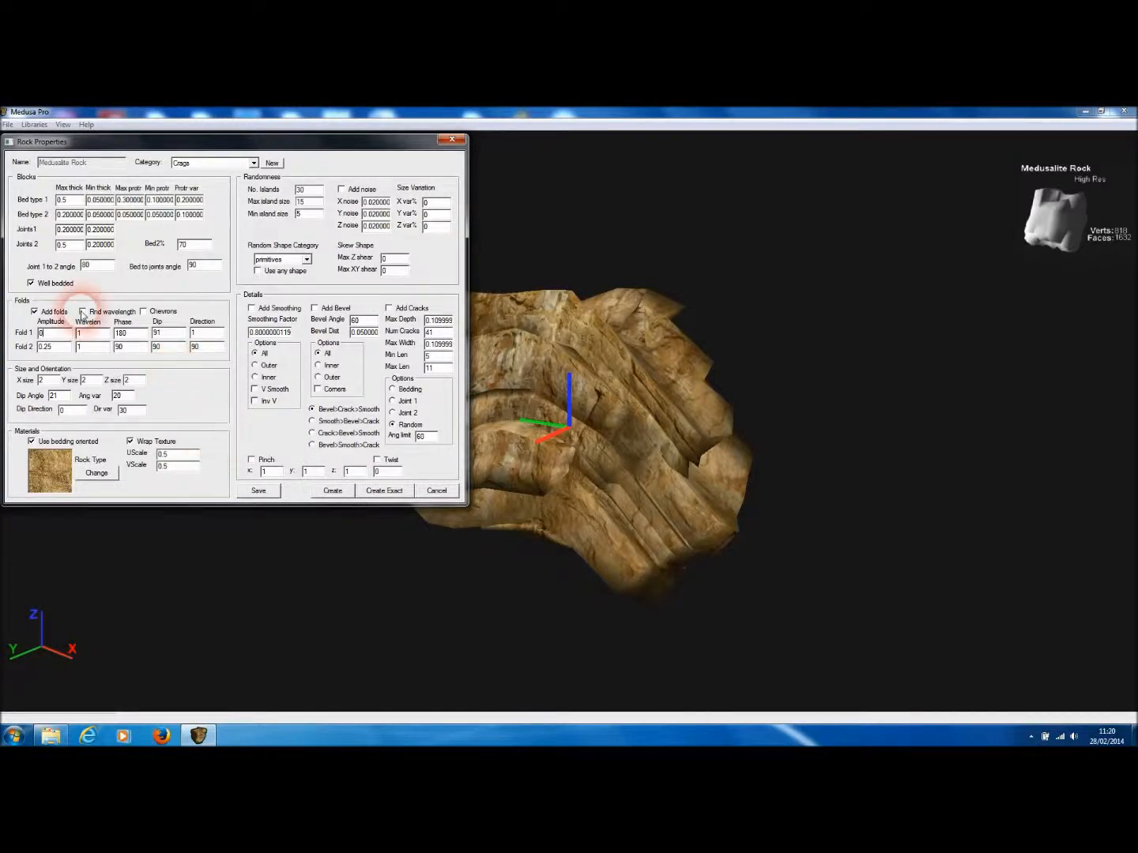
left_click(124, 335)
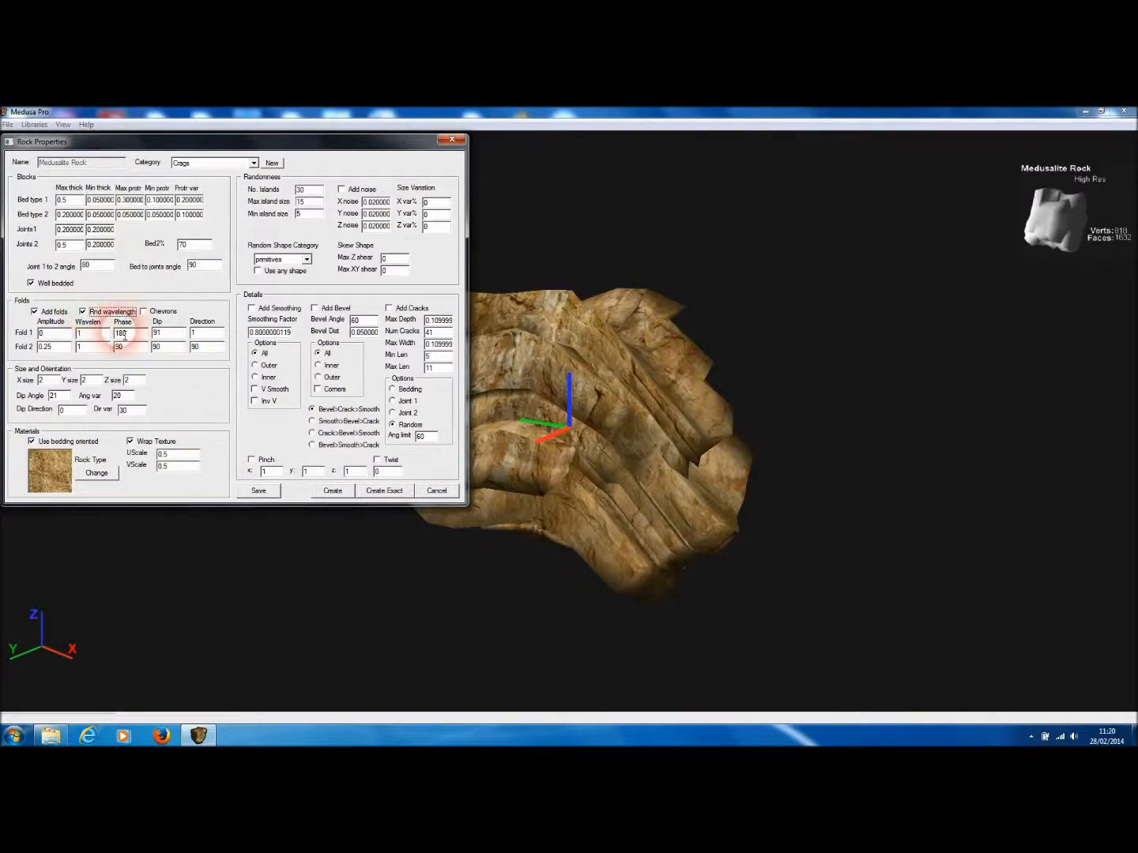
left_click(95, 337)
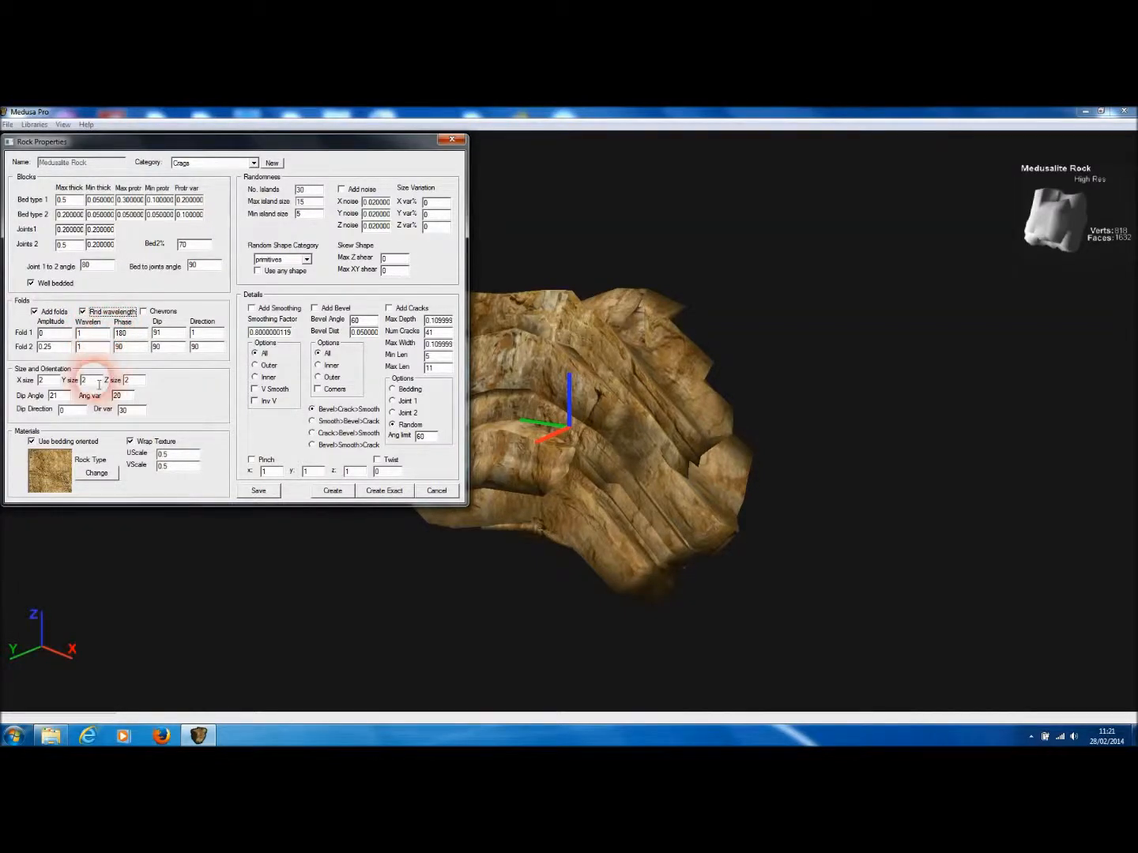
Set the rock's Y size to 4, create a new rock and examine its varying fold wavelengths
double_click(89, 381)
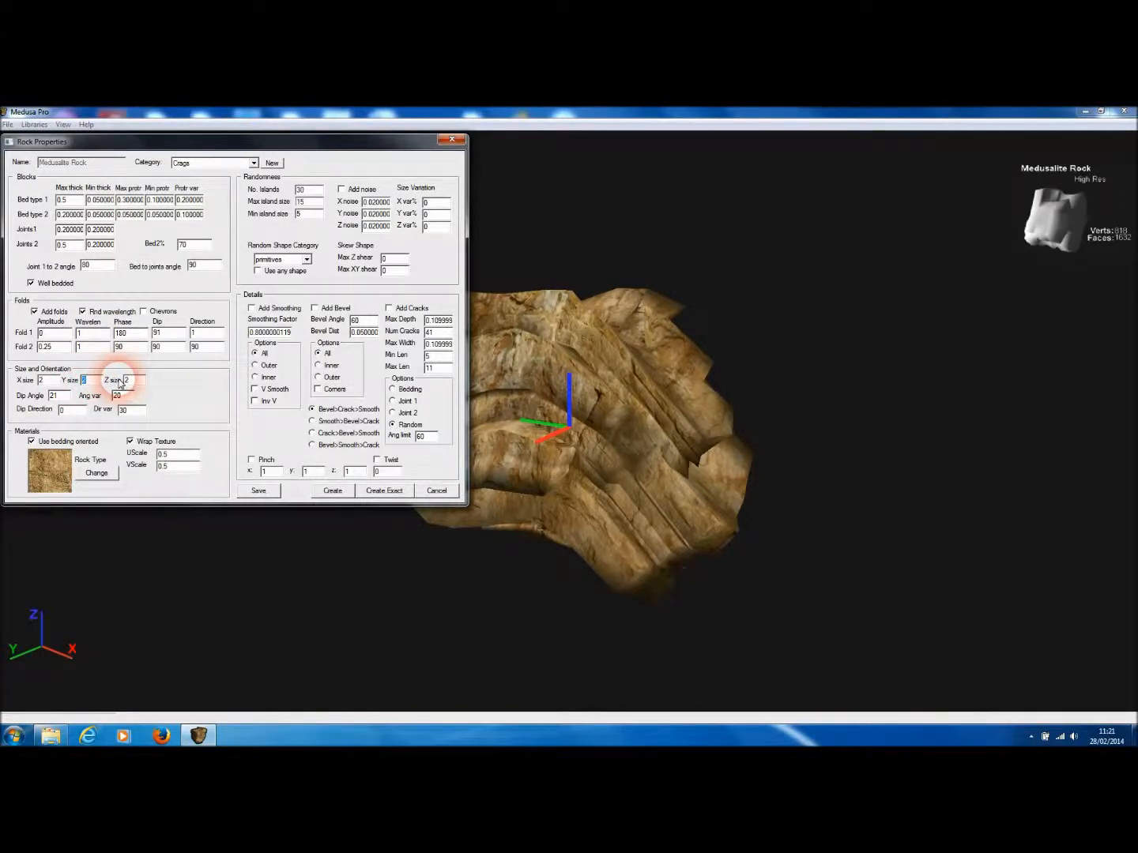
type("4")
left_click(576, 571)
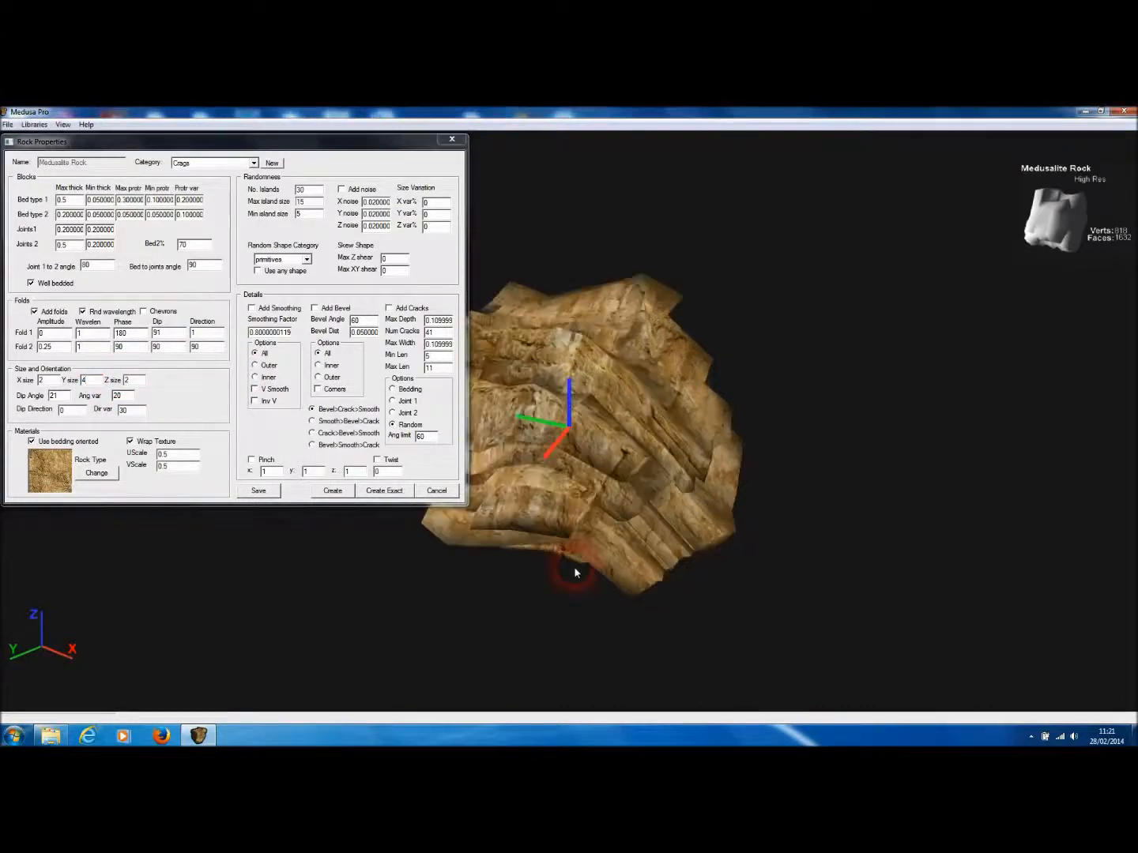
left_click_drag(517, 581, 379, 506)
left_click(332, 490)
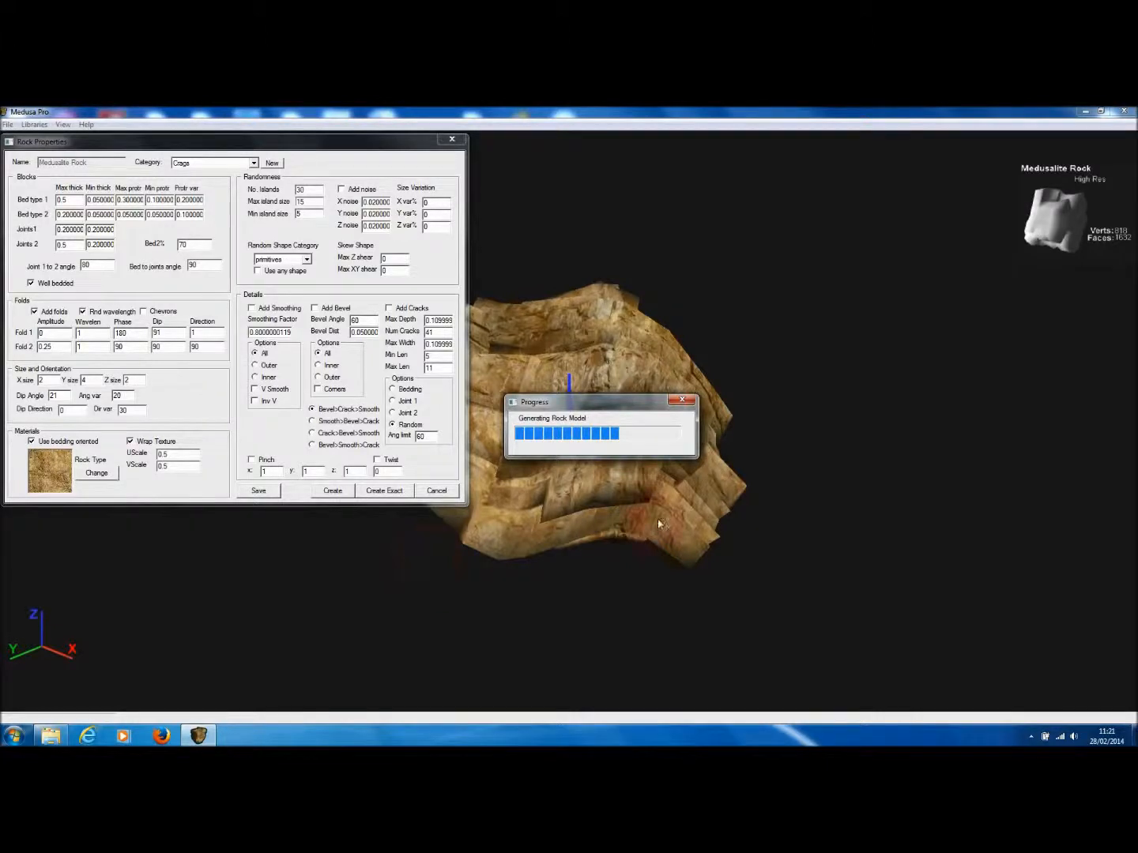
left_click(598, 573)
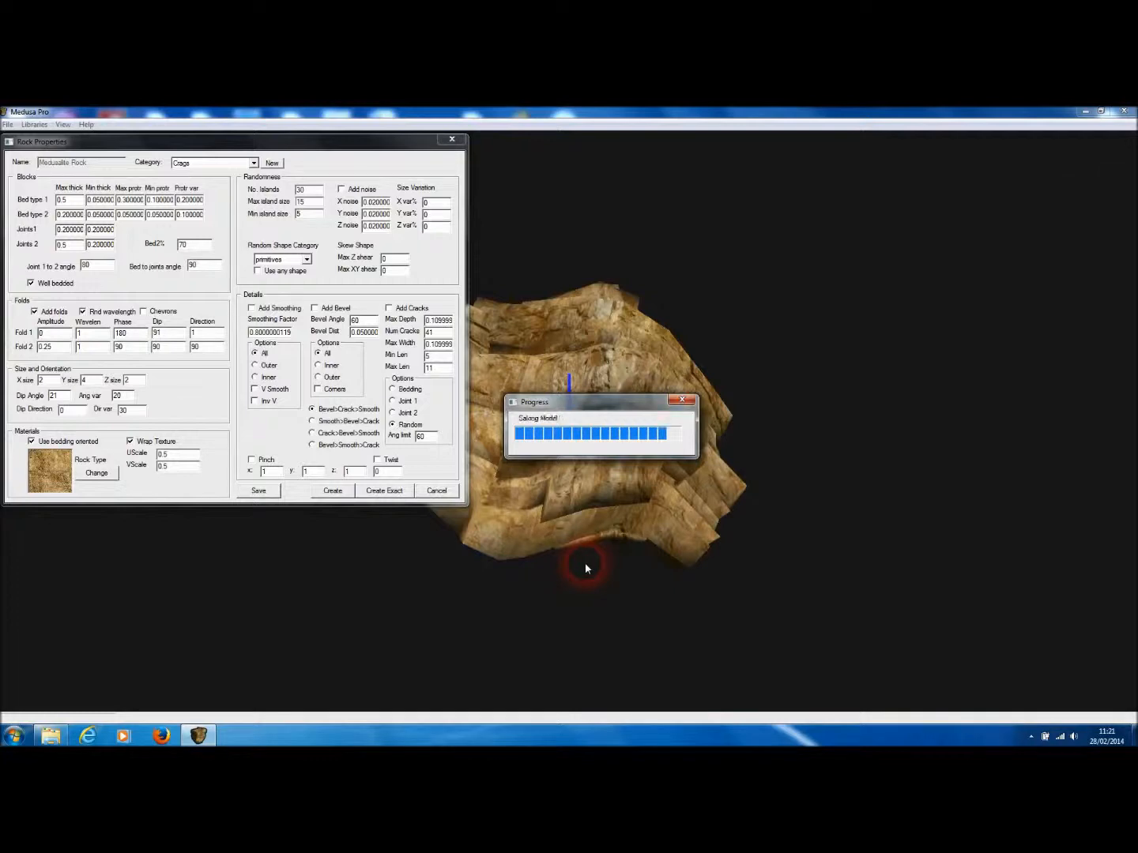
mouse_move(594, 562)
middle_mouse_down()
mouse_move(770, 565)
mouse_move(627, 399)
mouse_move(754, 490)
mouse_move(652, 482)
mouse_move(596, 454)
mouse_move(528, 470)
mouse_move(604, 513)
middle_mouse_up()
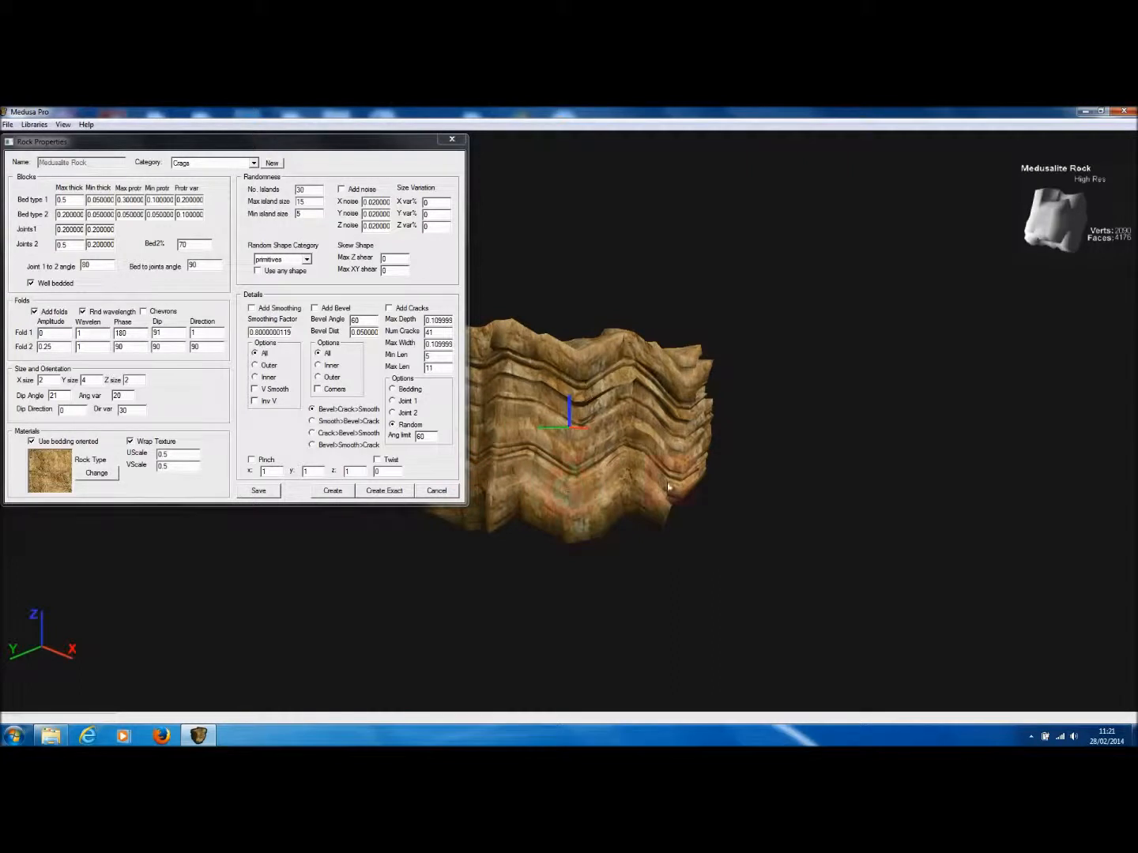
middle_click_drag(730, 430, 622, 545)
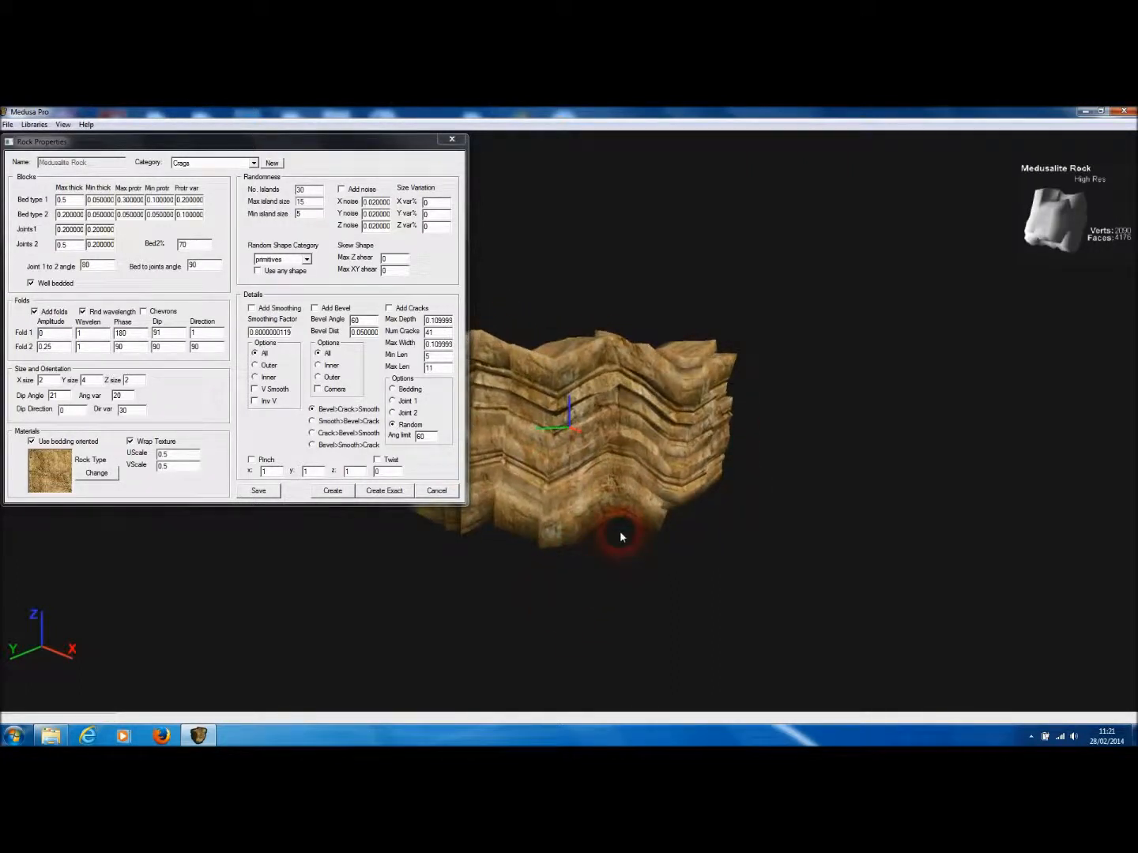
Enable chevrons for the folds, create a new rock and examine its sharp-angled folds
left_click(147, 313)
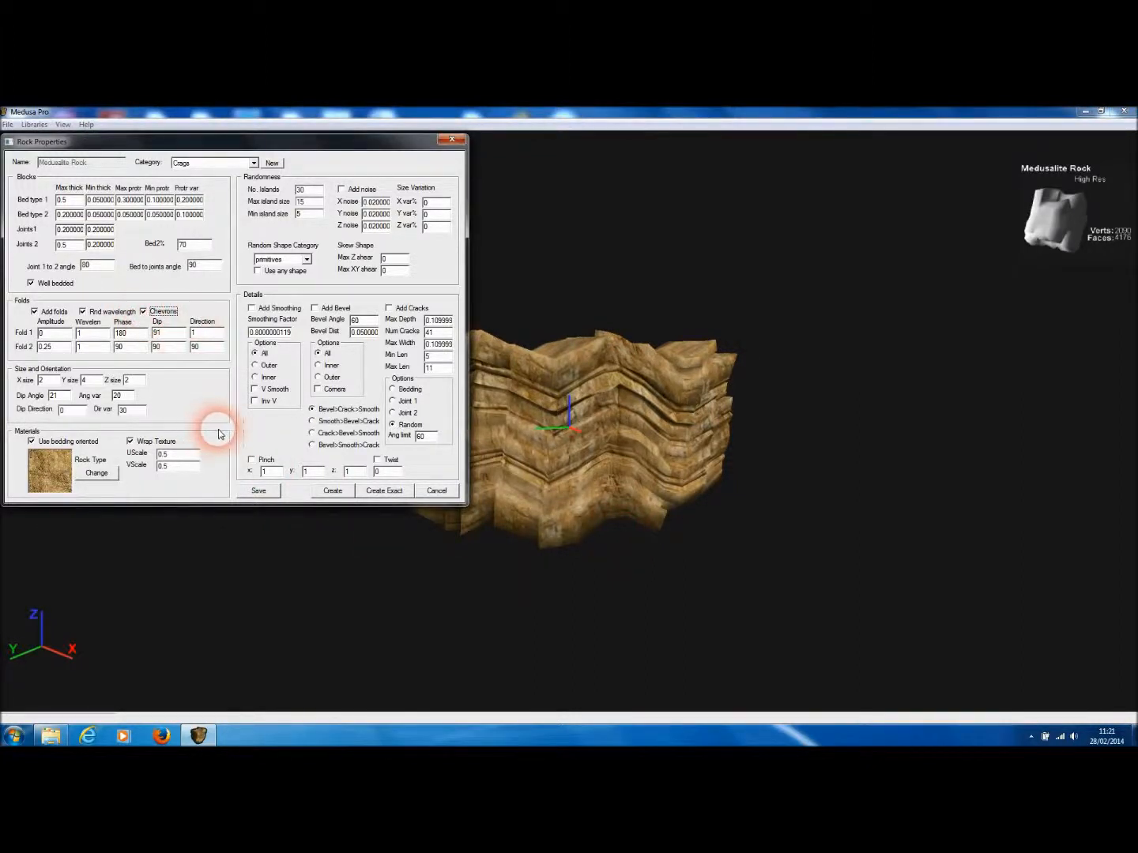
left_click_drag(872, 483, 693, 452)
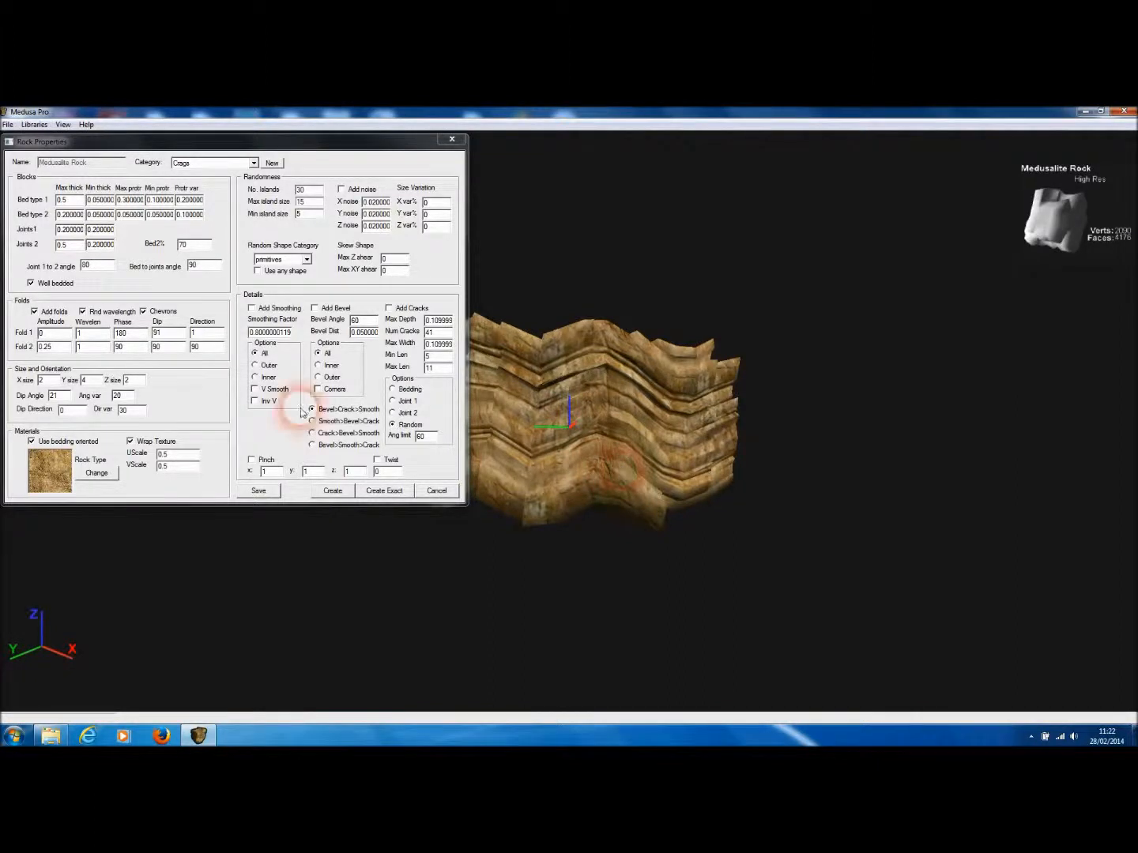
left_click(330, 490)
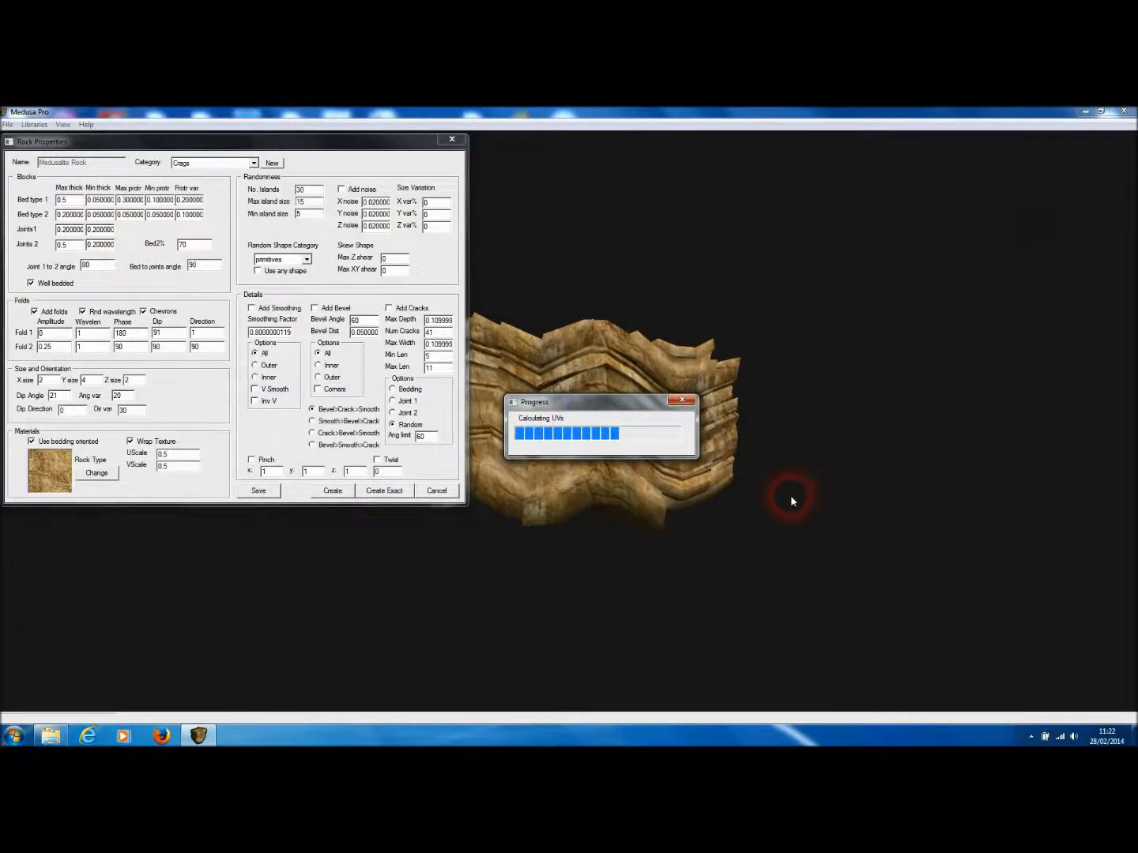
left_click_drag(684, 538, 634, 559)
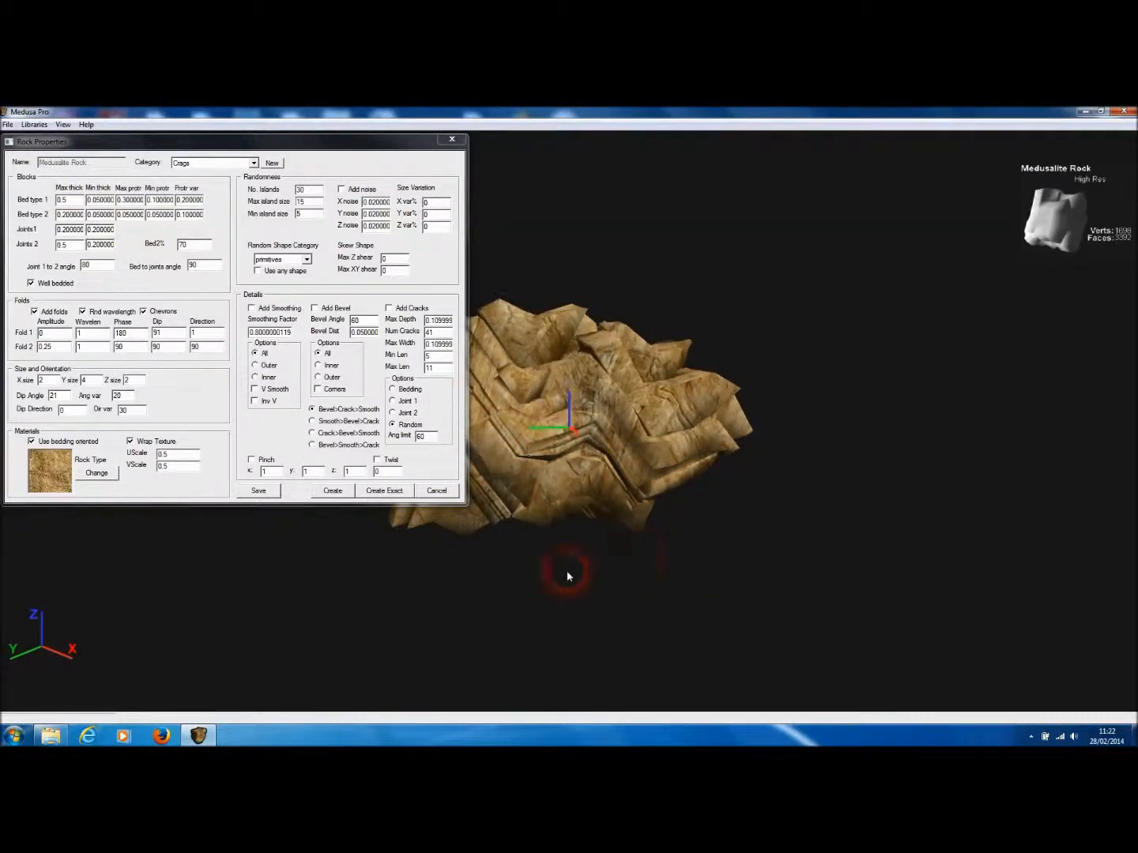
Turn off folds, random wavelength and chevrons, and set the rock's Y size to 2
left_click(34, 314)
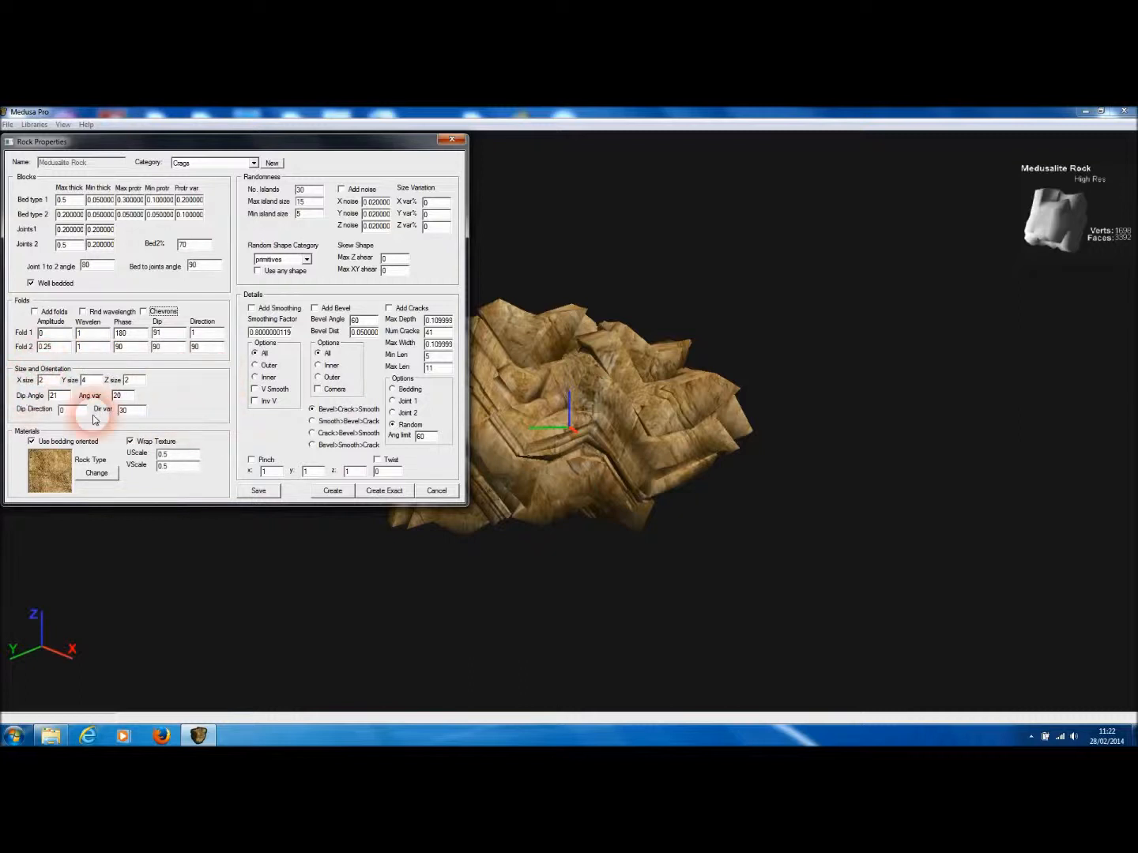
double_click(95, 383)
type("2")
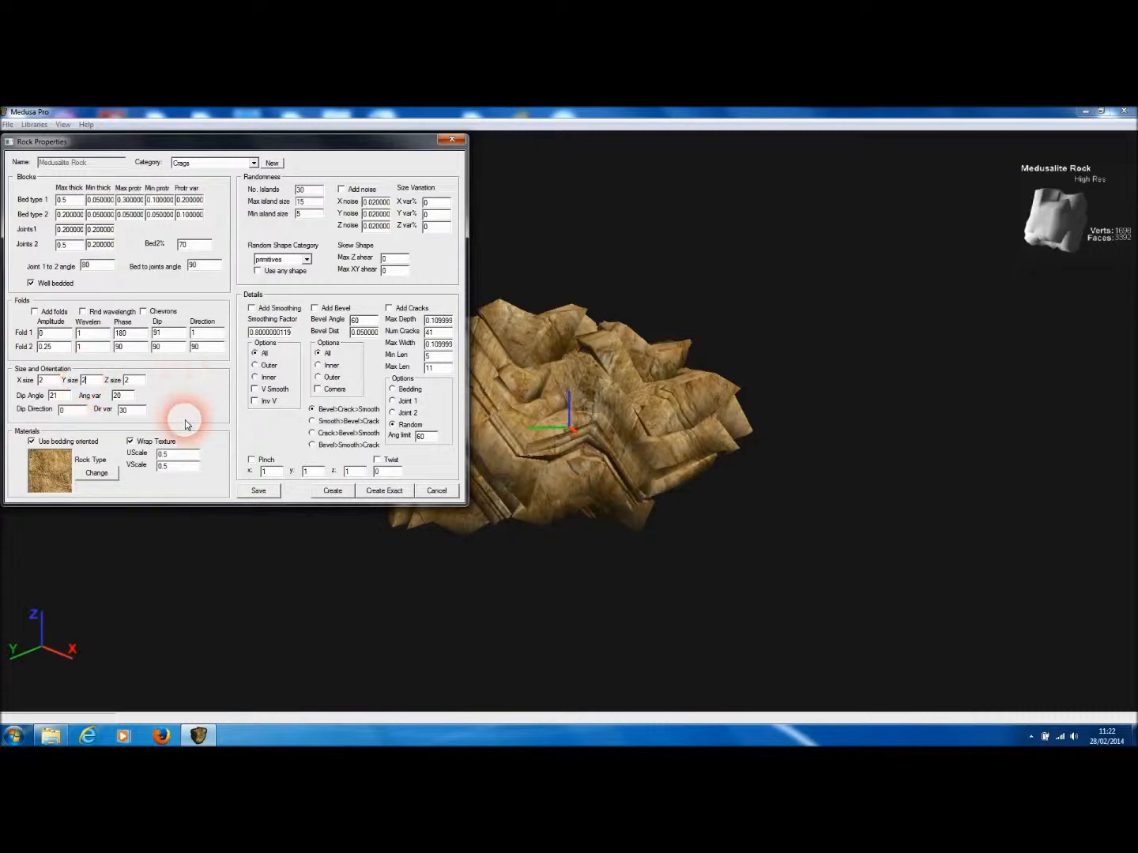
Set both the dip angle variation and the dip direction variation to 0
left_click(60, 396)
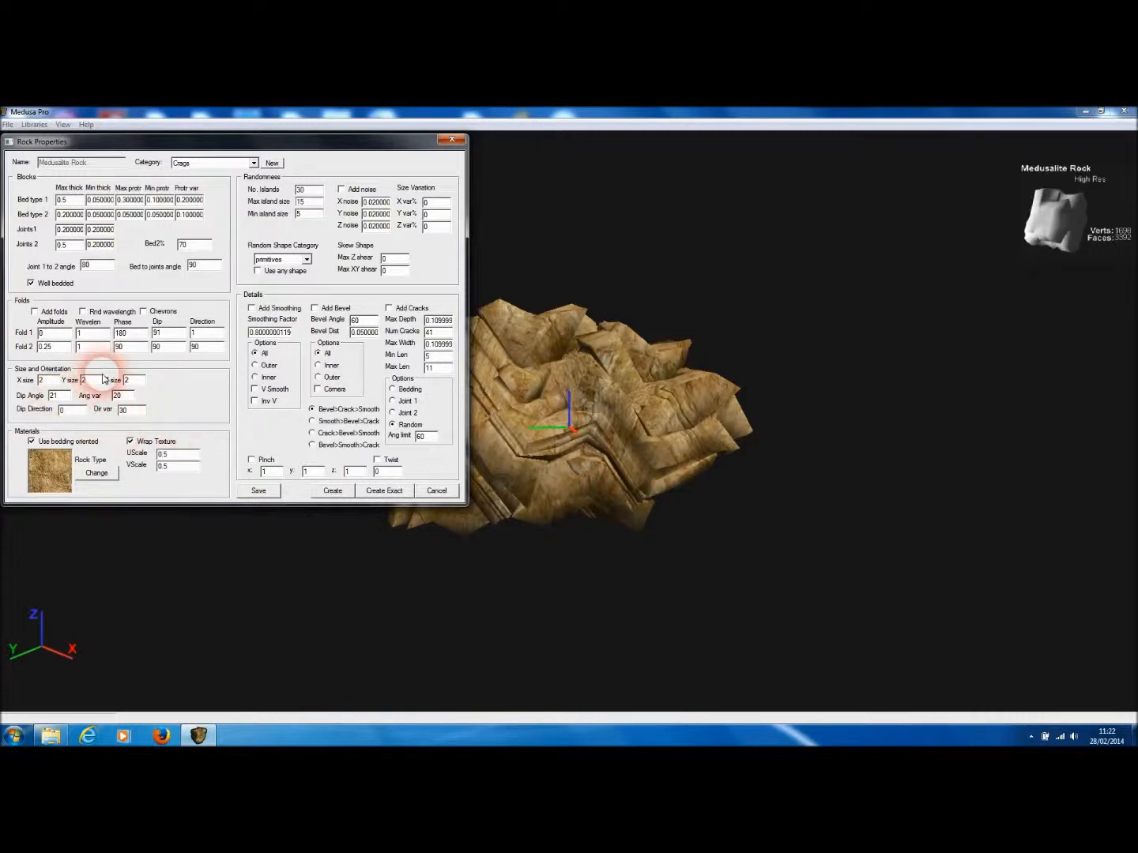
left_click(66, 410)
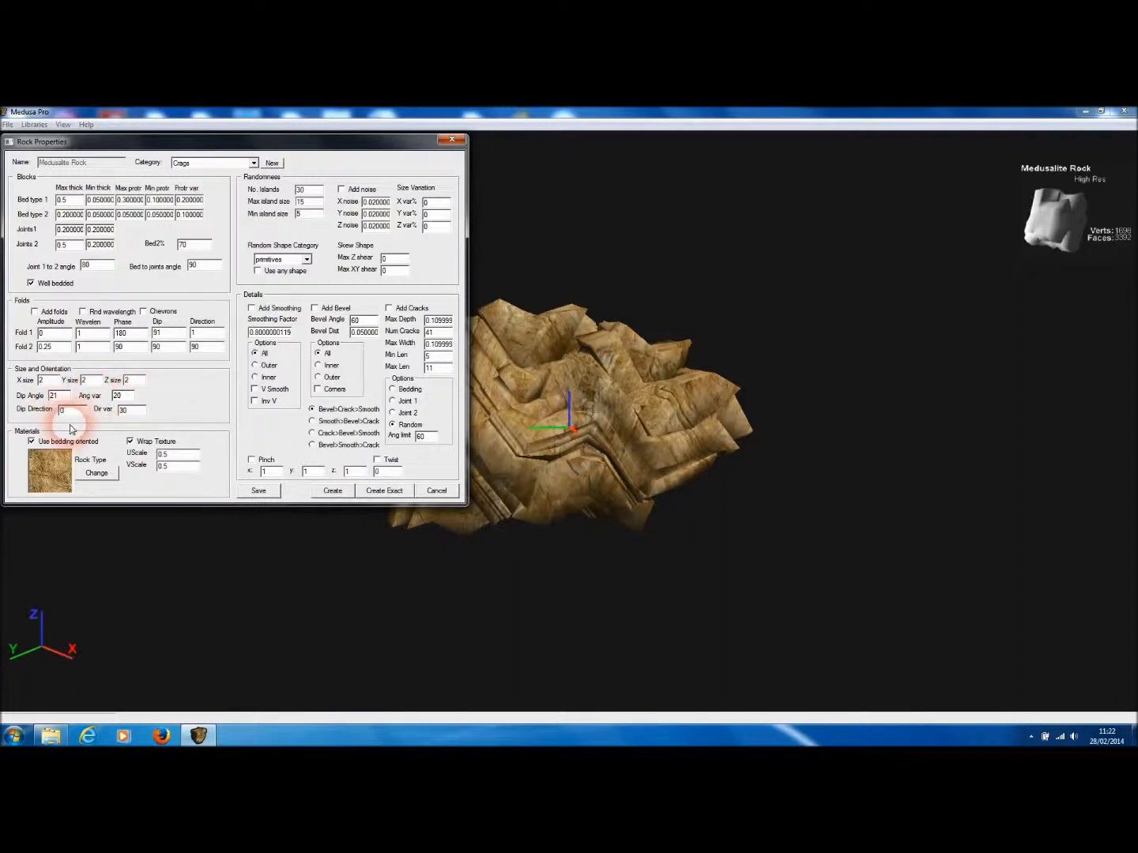
double_click(118, 395)
type("0")
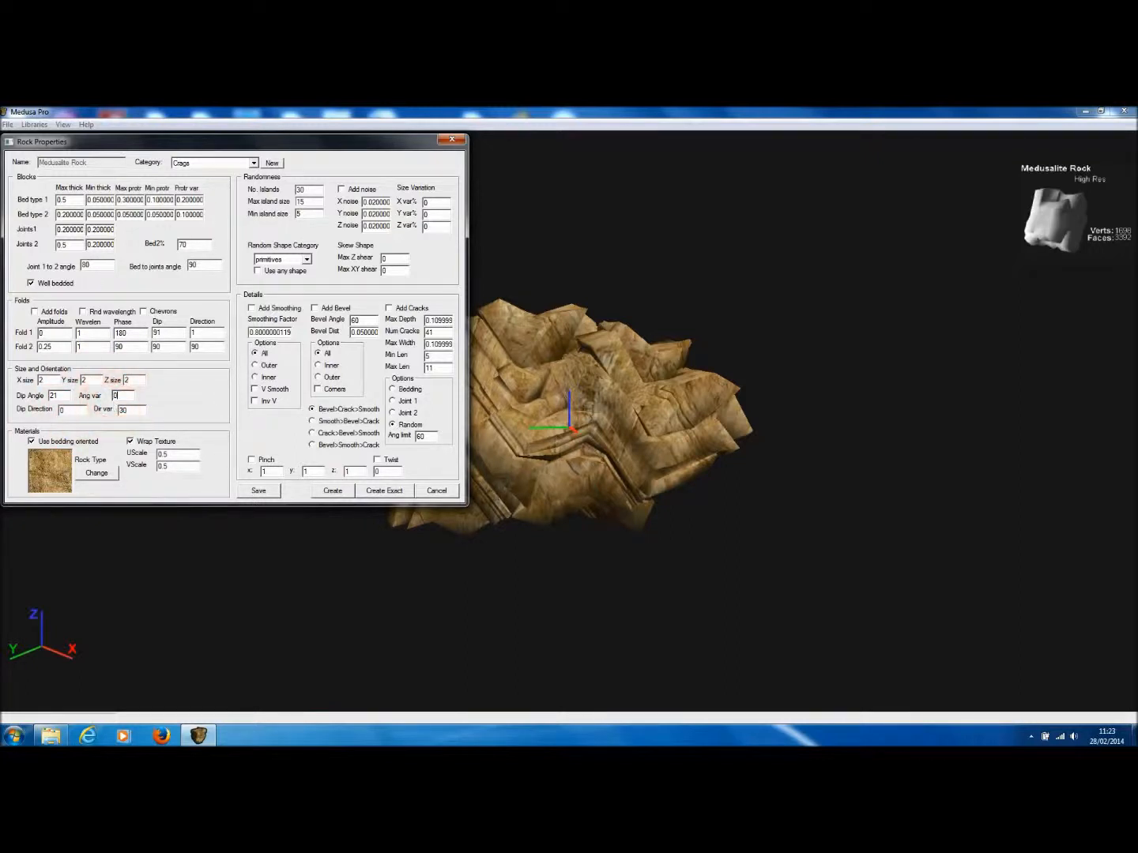
double_click(128, 410)
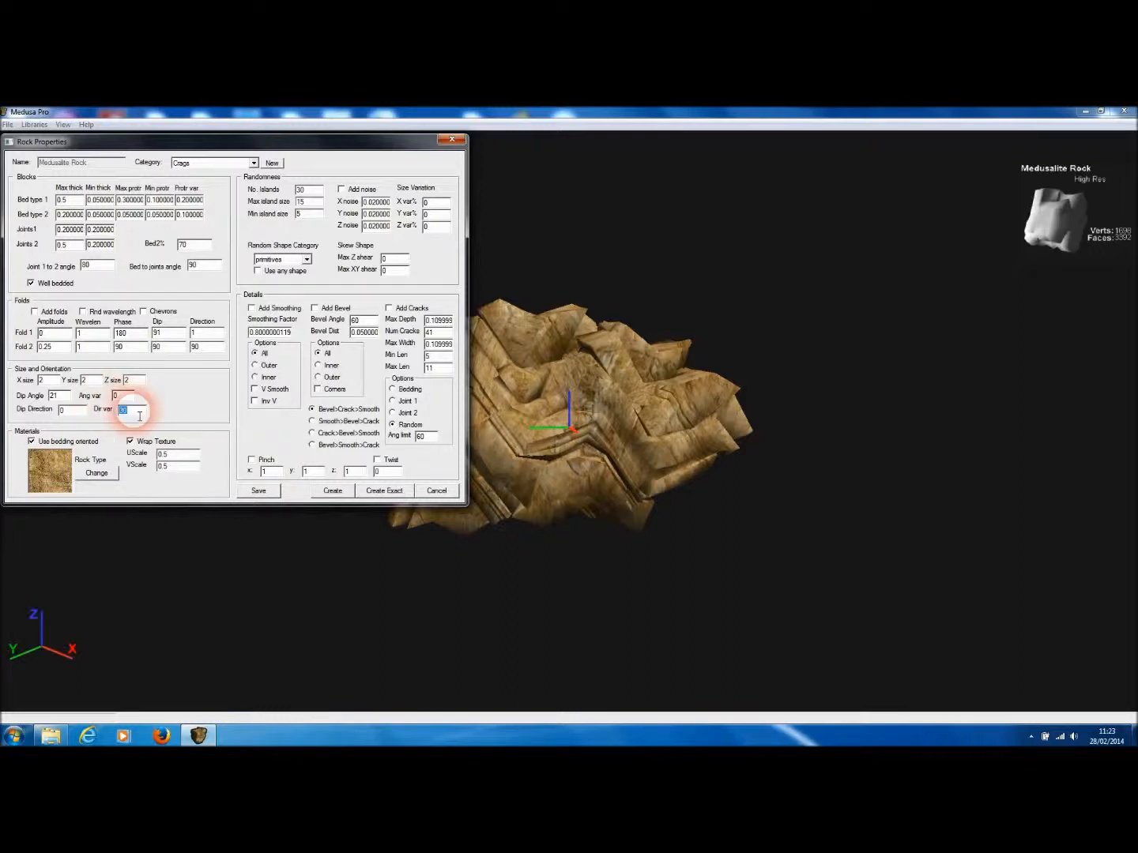
type("0")
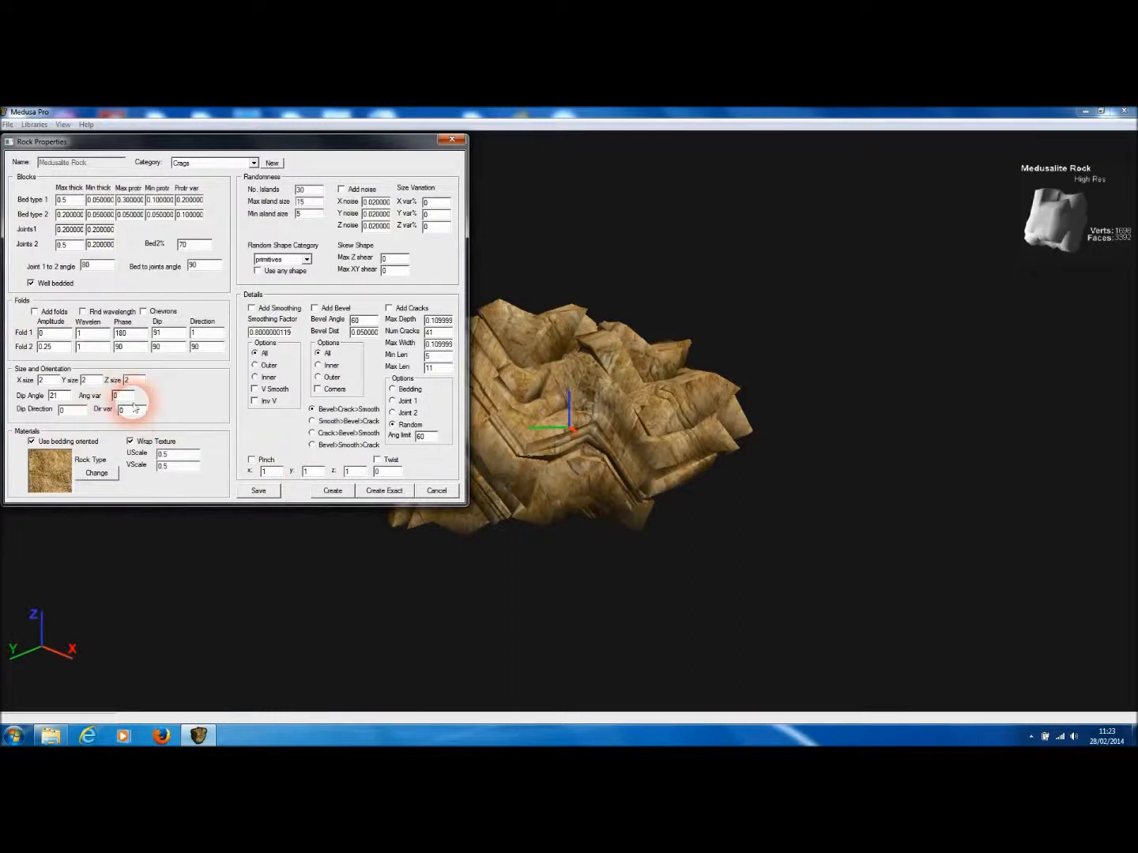
Create a new unfolded rock and examine how its beds dip relative to the axes
left_click(70, 396)
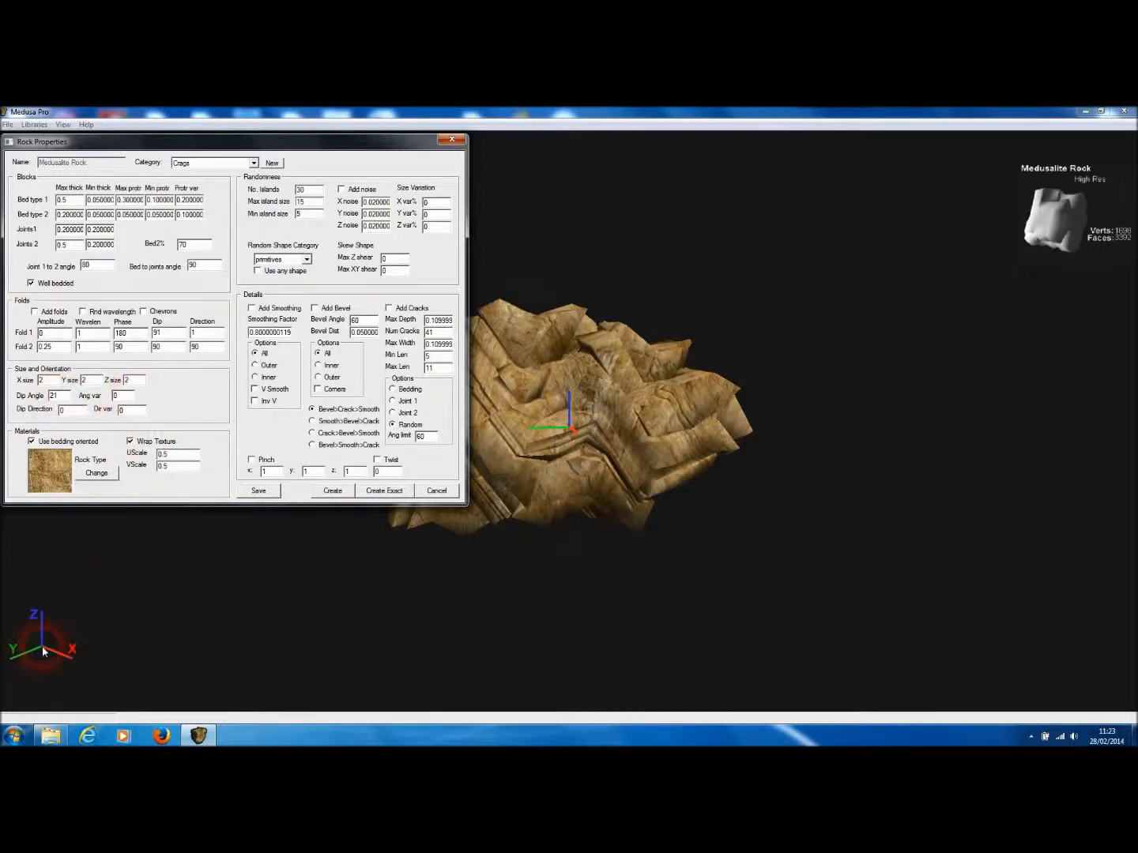
left_click(336, 492)
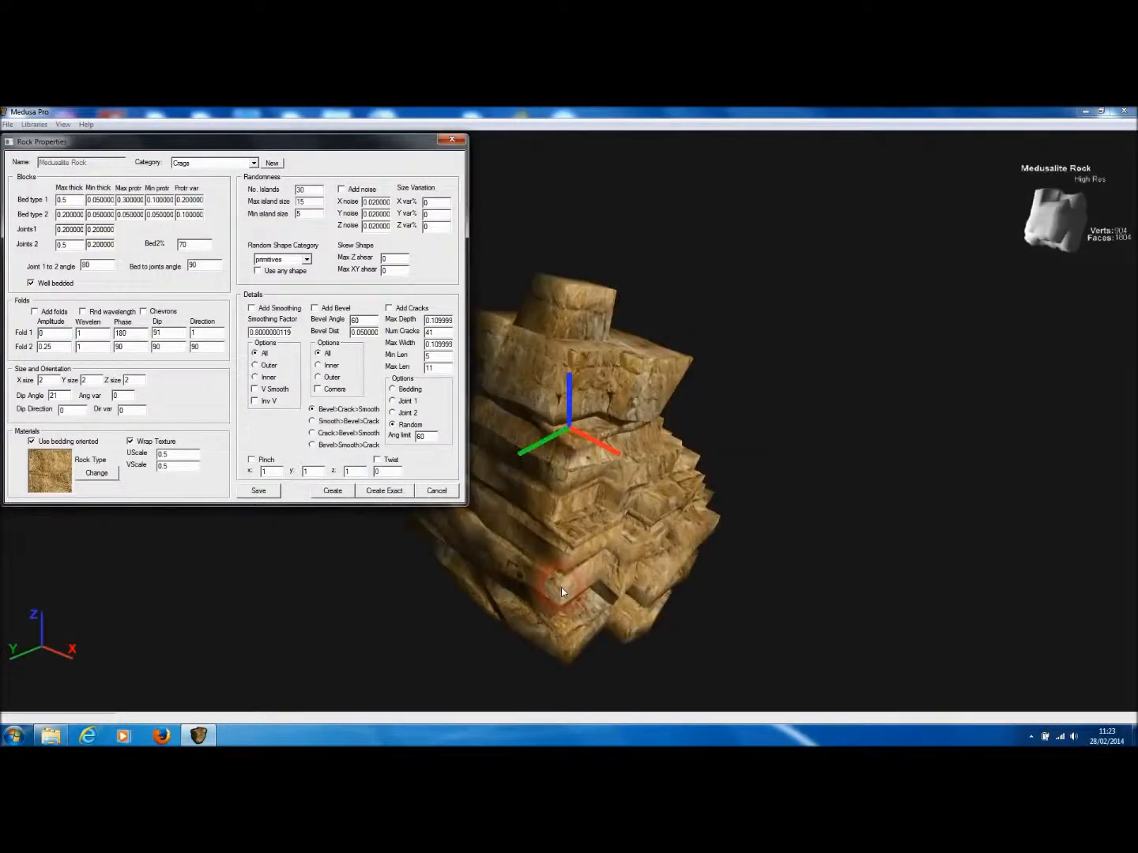
left_click_drag(589, 594, 506, 471)
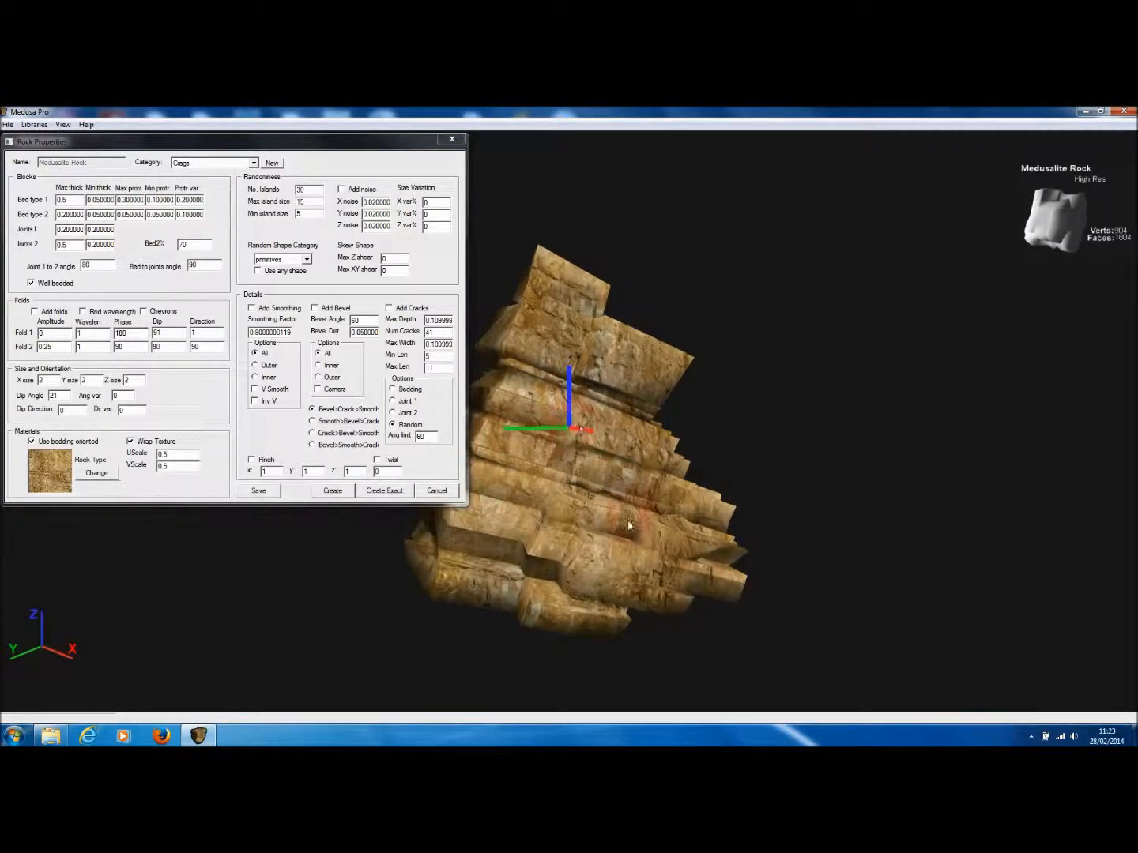
Set the dip direction to 45, create a new rock and examine its tilted beds from several angles
left_click_drag(67, 410, 52, 416)
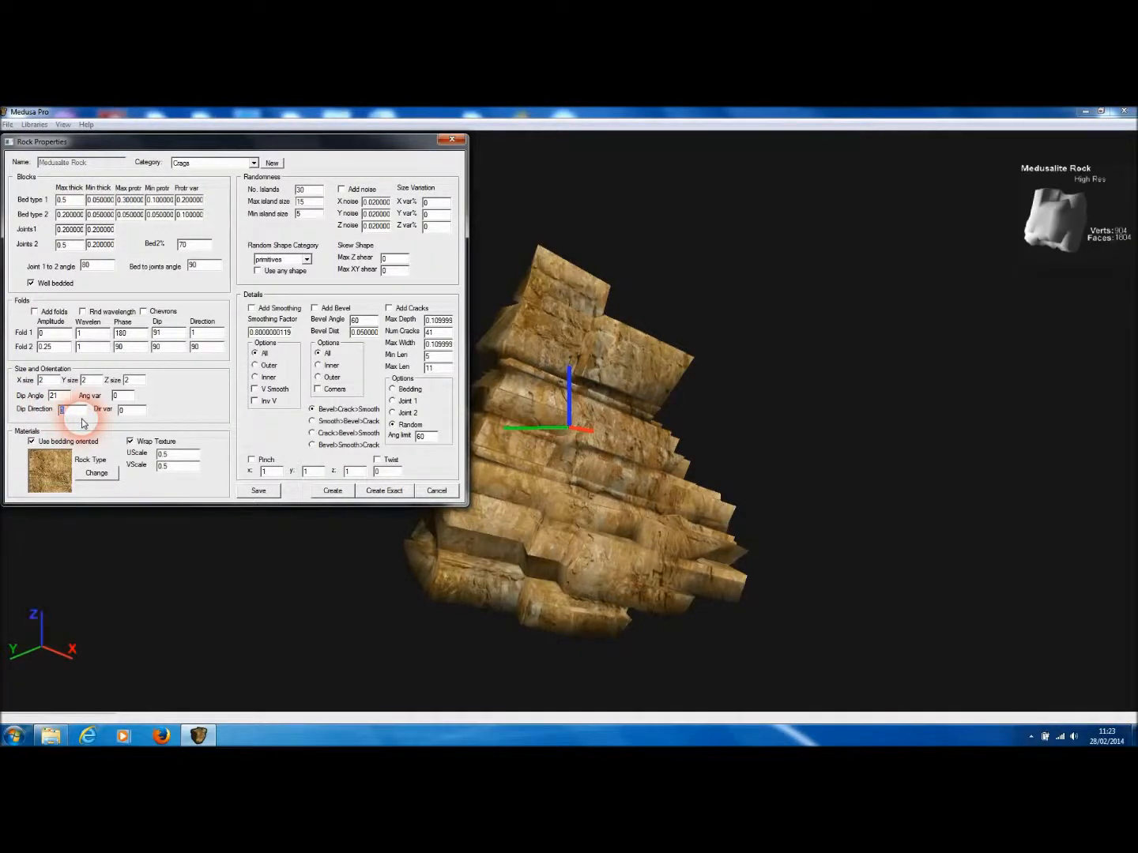
type("45")
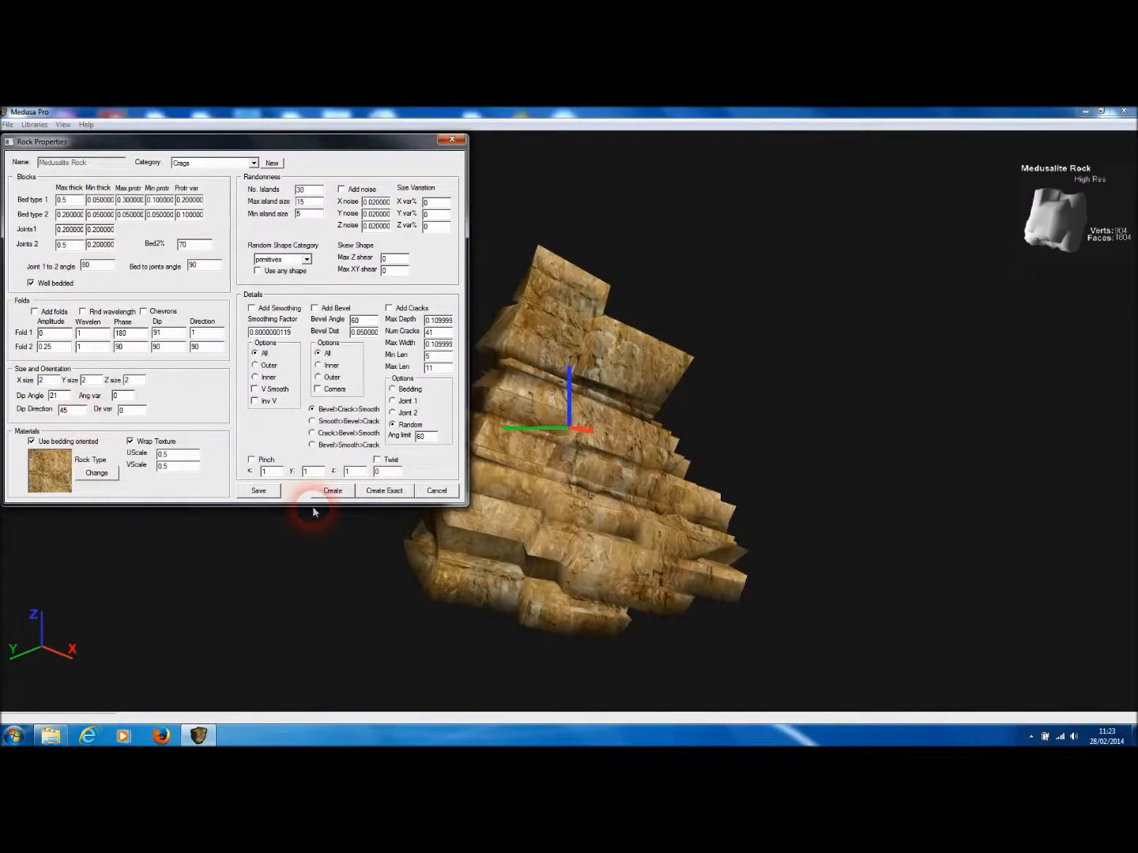
left_click(332, 490)
left_click(423, 575)
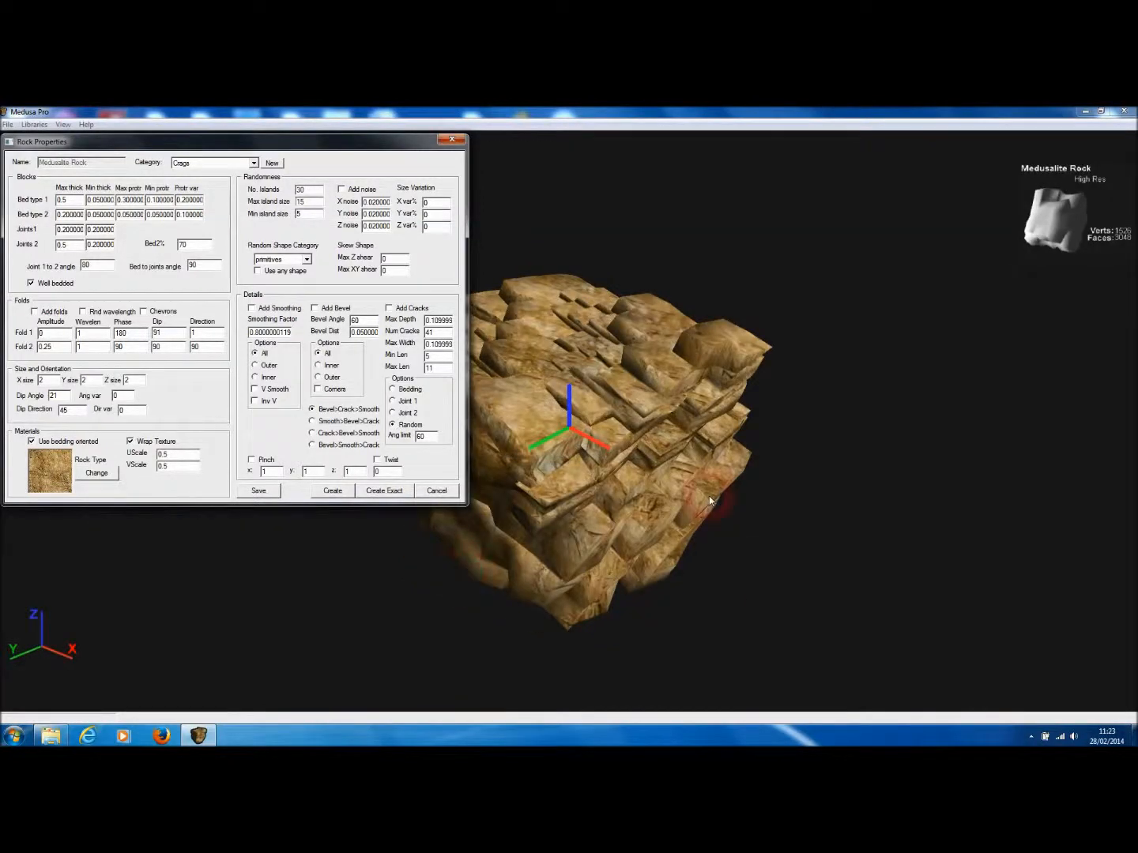
left_click_drag(710, 501, 543, 433)
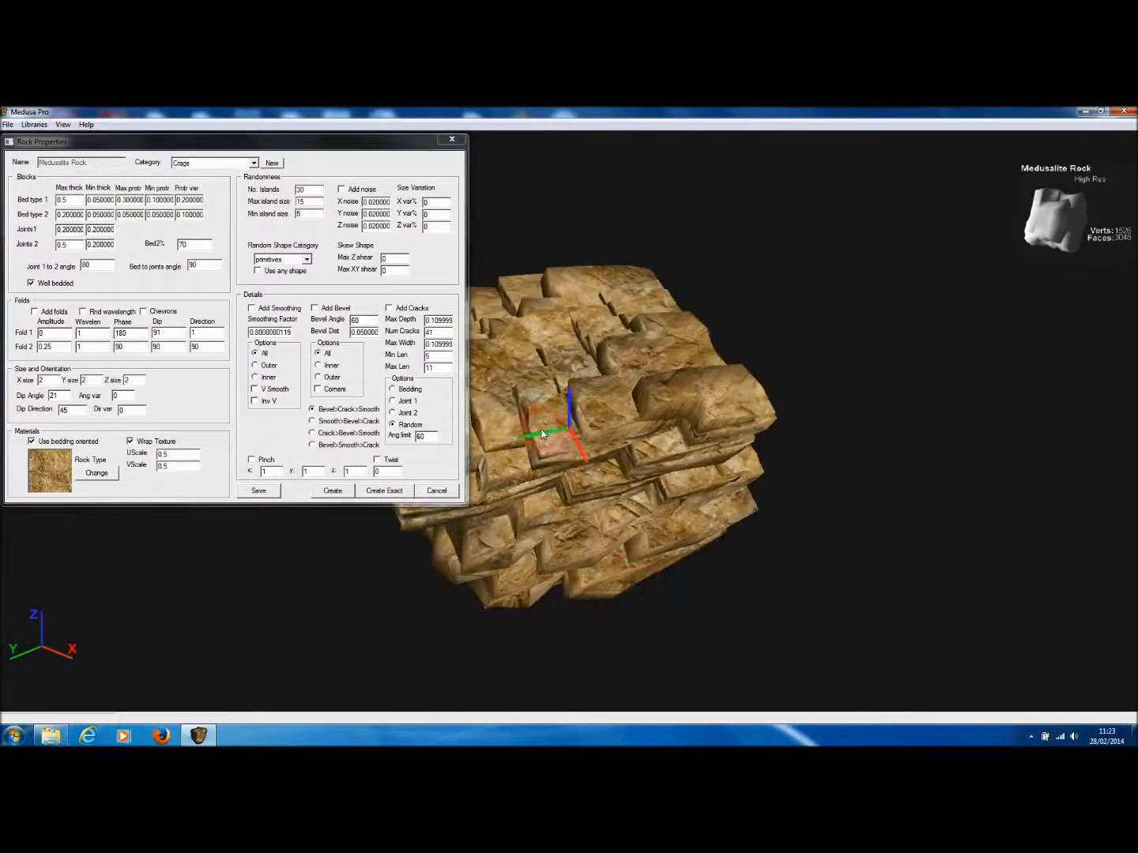
left_click_drag(767, 363, 721, 291)
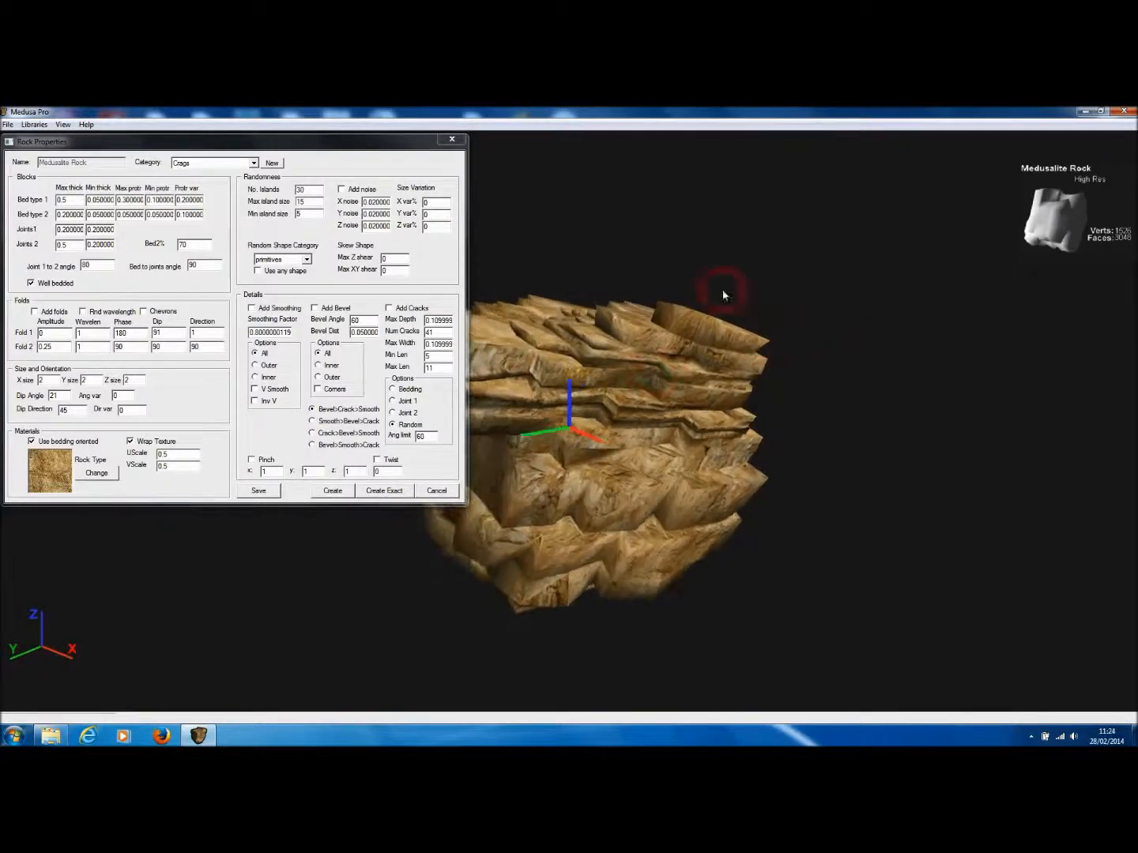
left_click_drag(629, 439, 807, 450)
left_click_drag(642, 462, 644, 500)
left_click(444, 550)
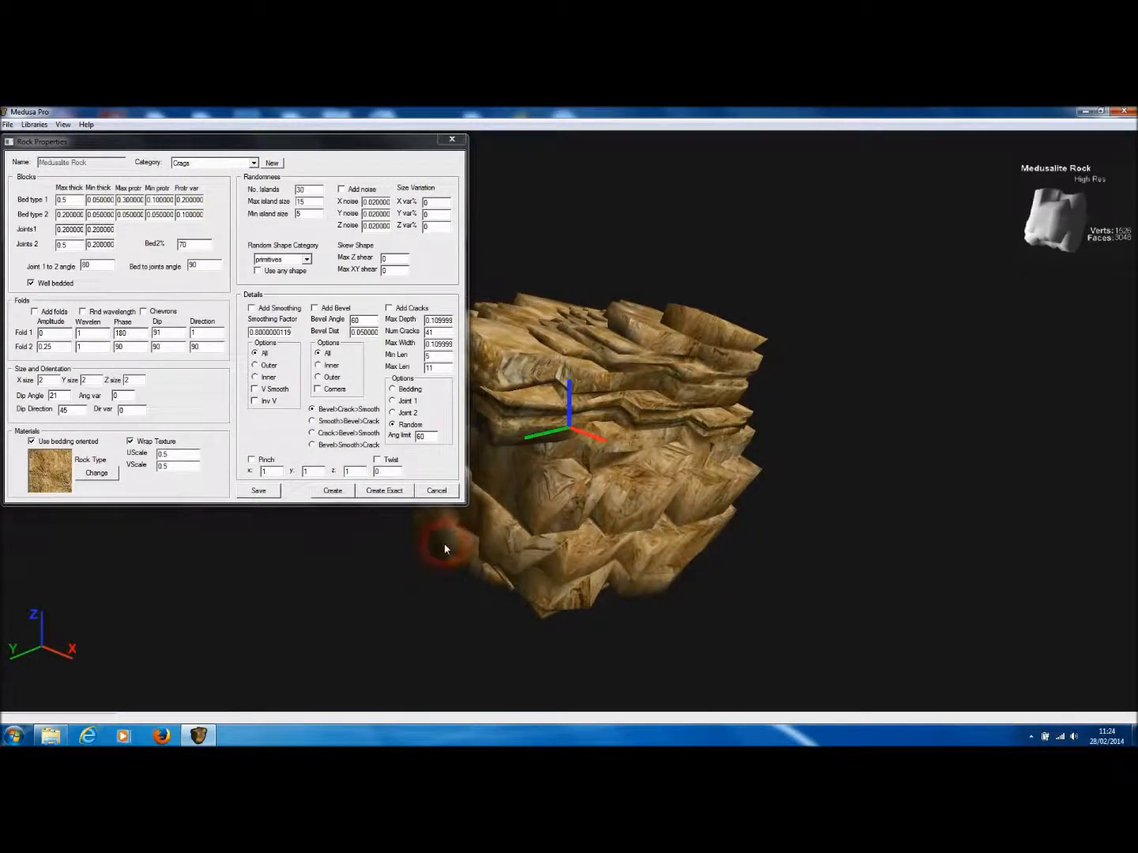
Set the dip angle variation to 30, the dip direction to 0 and the direction variation to 60
left_click(126, 397)
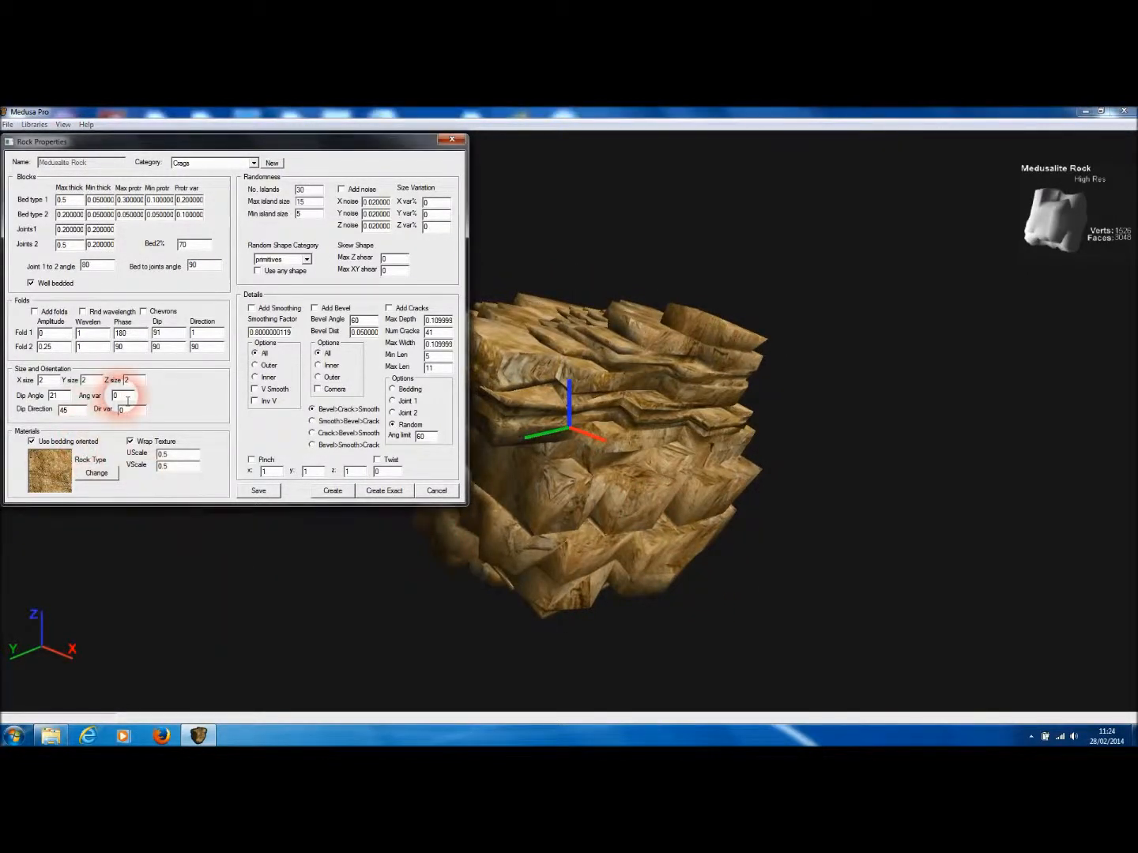
left_click_drag(128, 402, 108, 400)
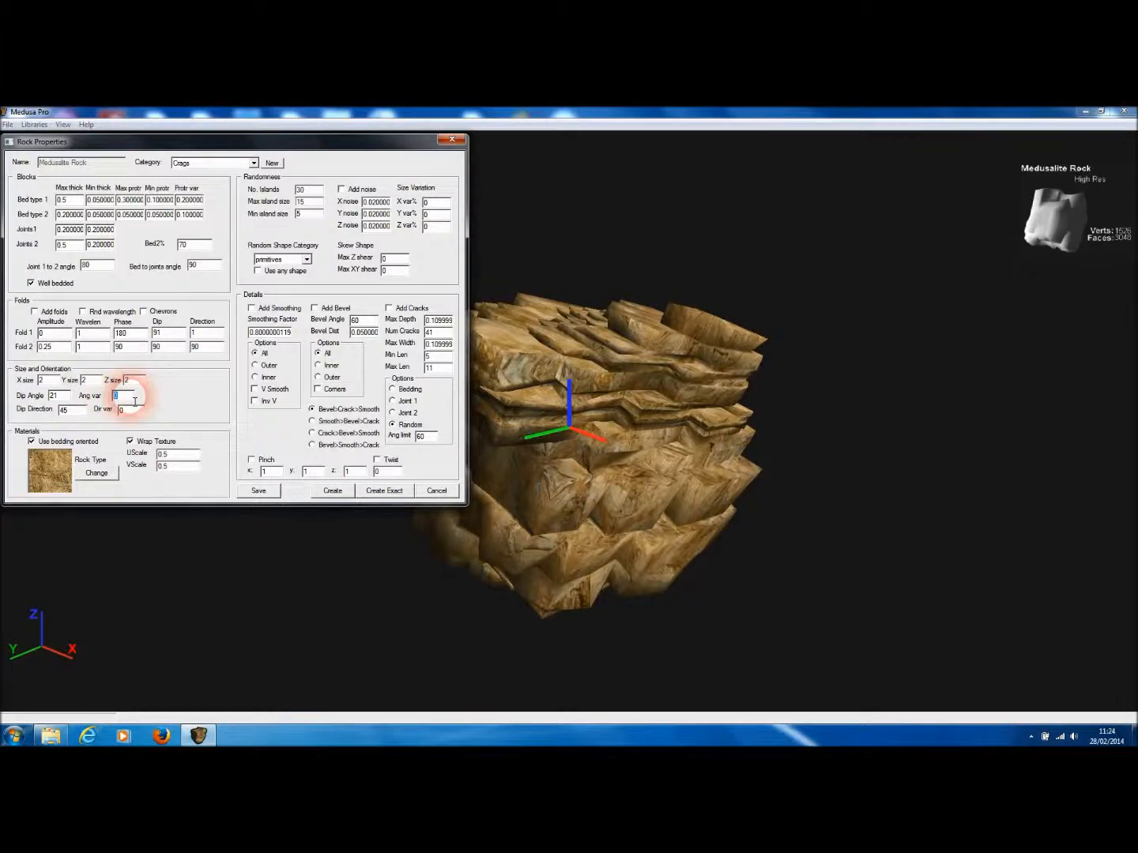
type("30")
left_click(101, 413)
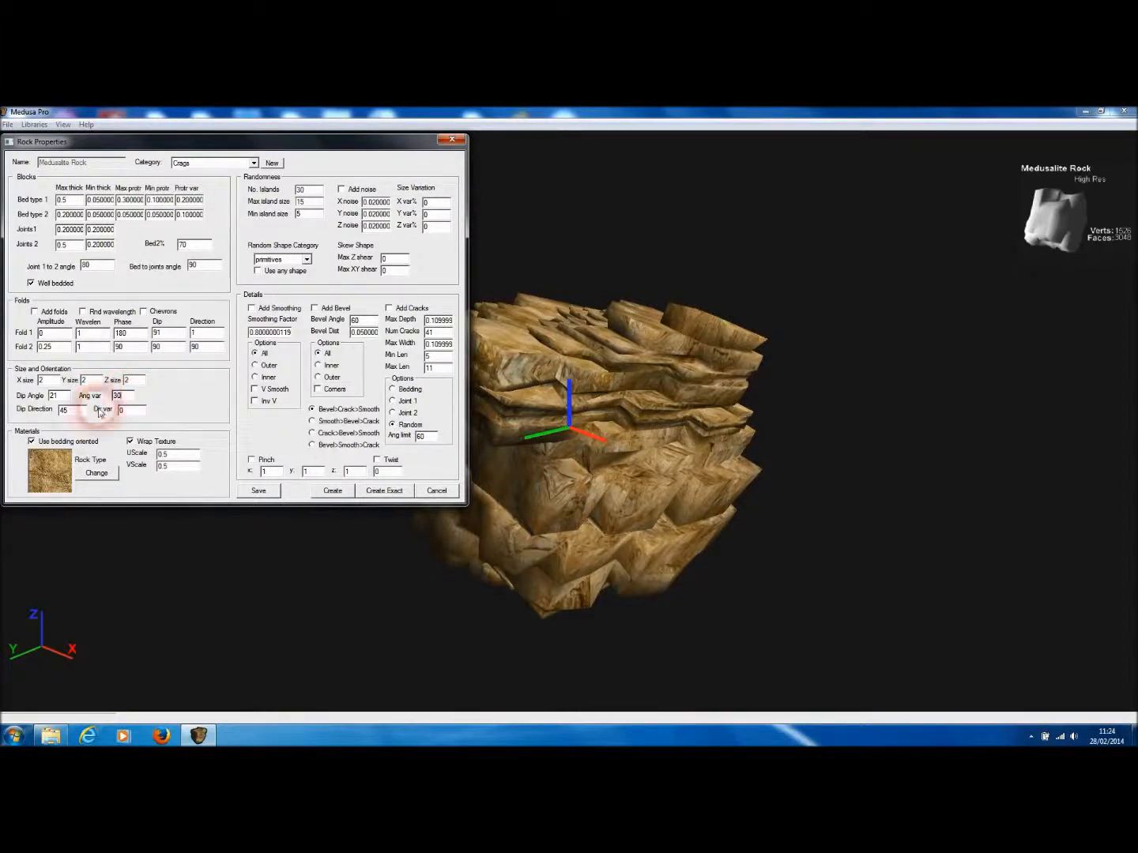
left_click_drag(81, 413, 54, 414)
type("0")
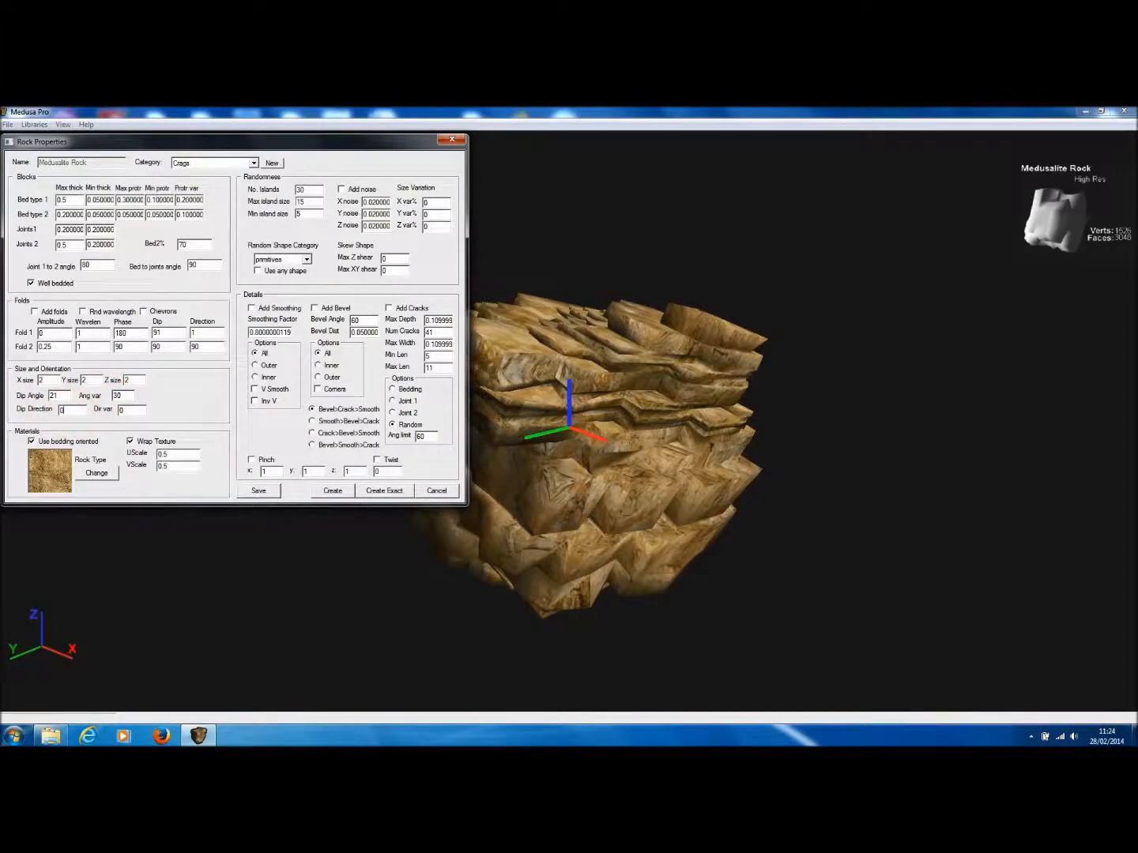
left_click_drag(132, 410, 121, 410)
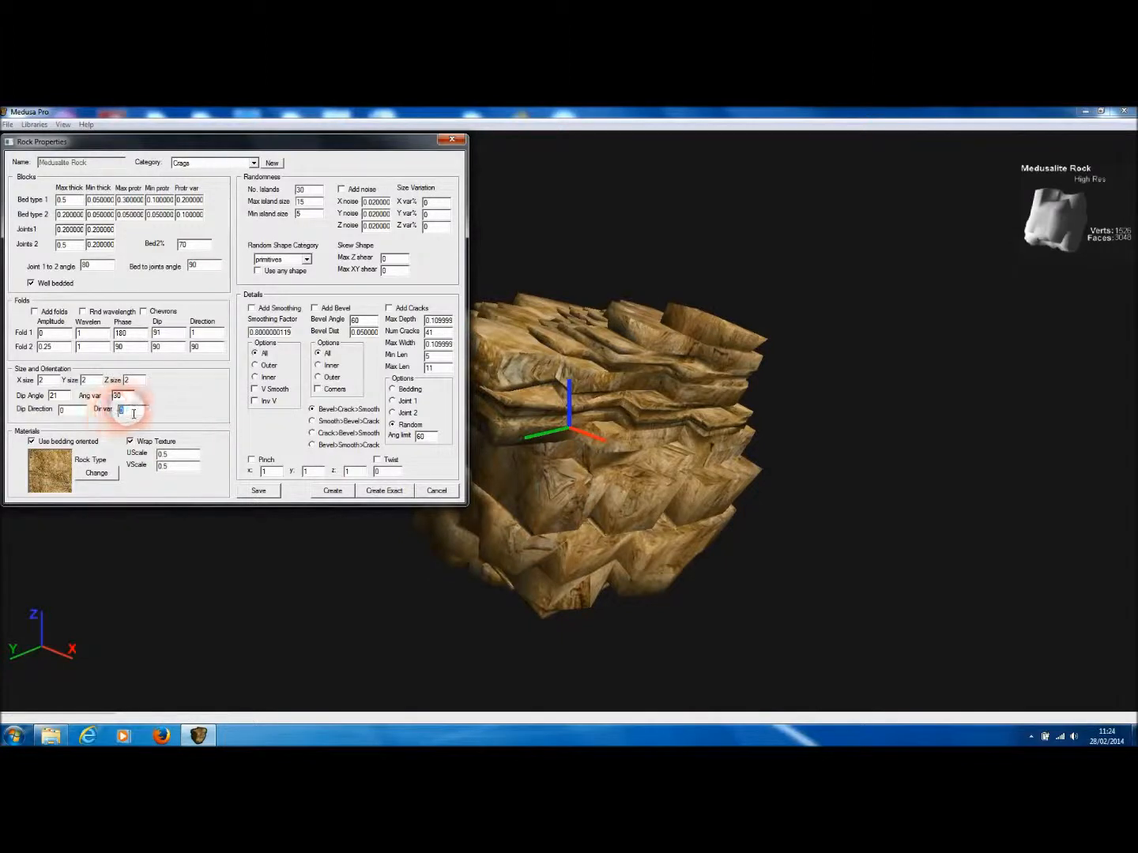
type("60")
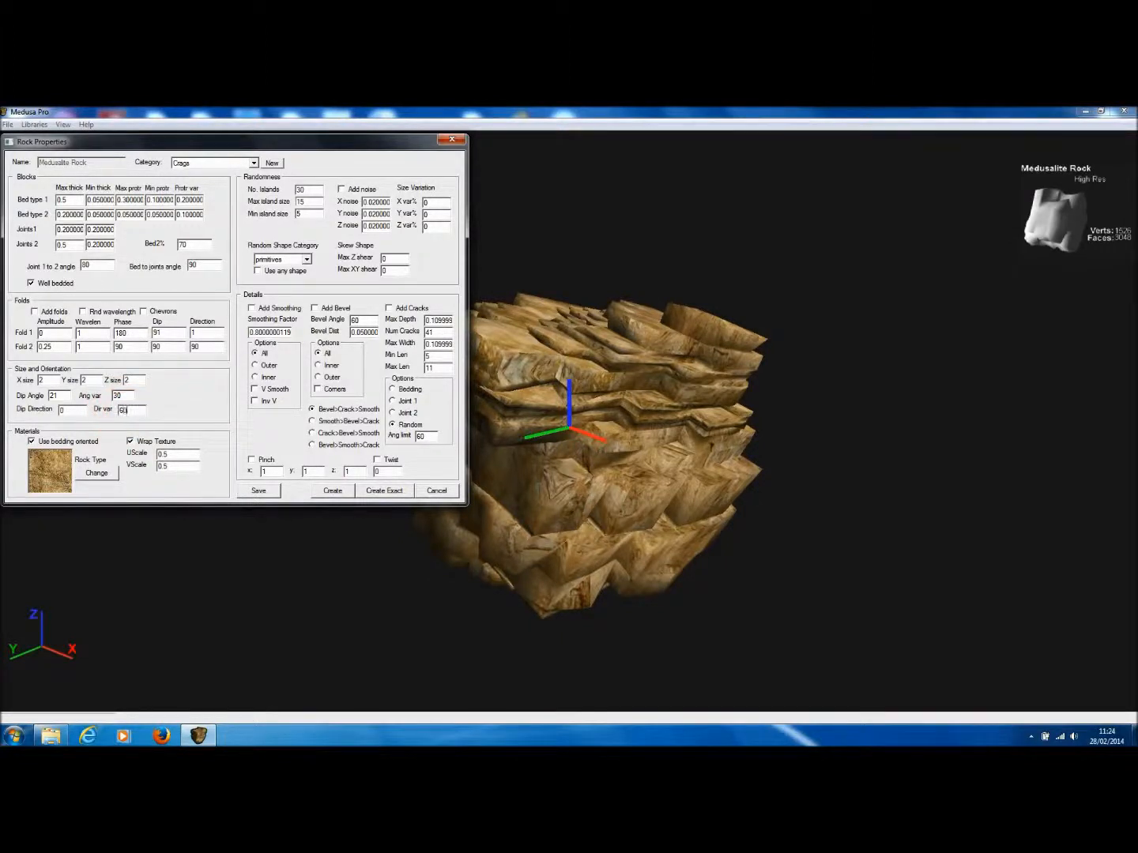
Create several random rocks with the same settings and compare how their dip angle and direction vary
left_click(331, 490)
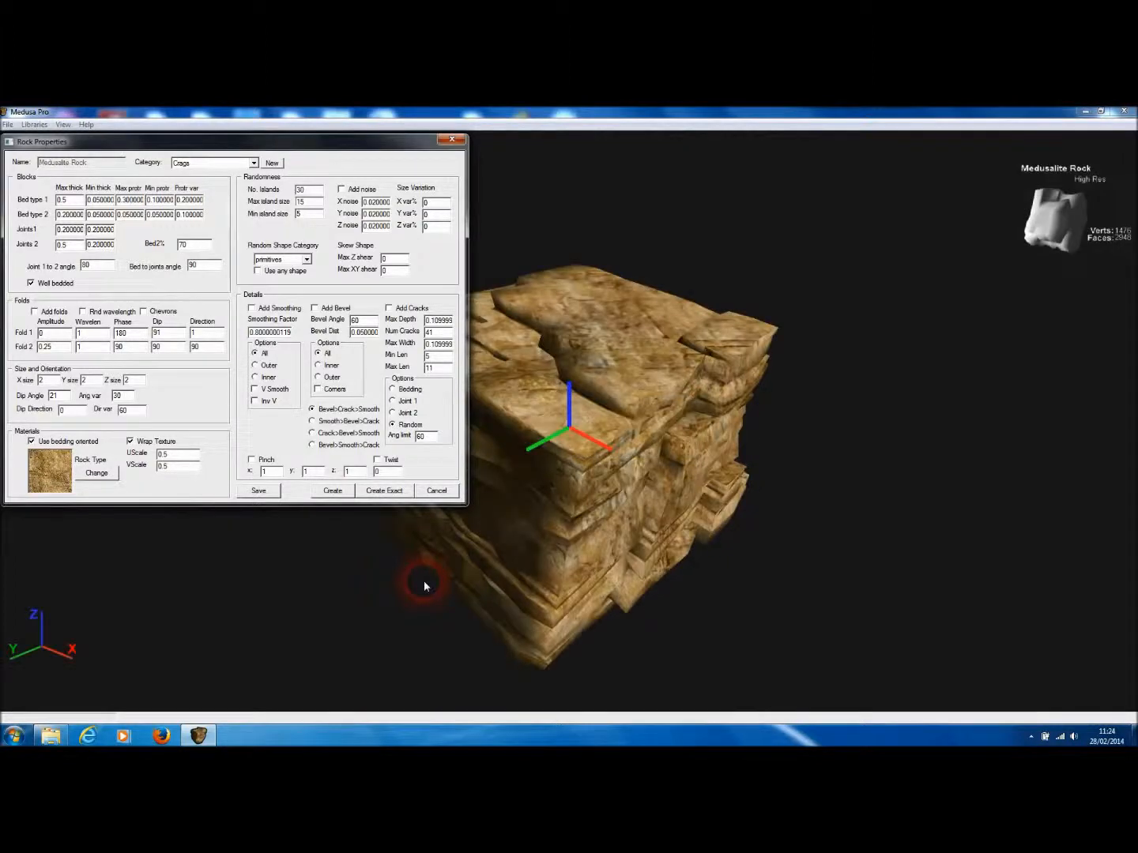
left_click_drag(634, 584, 680, 477)
key("space")
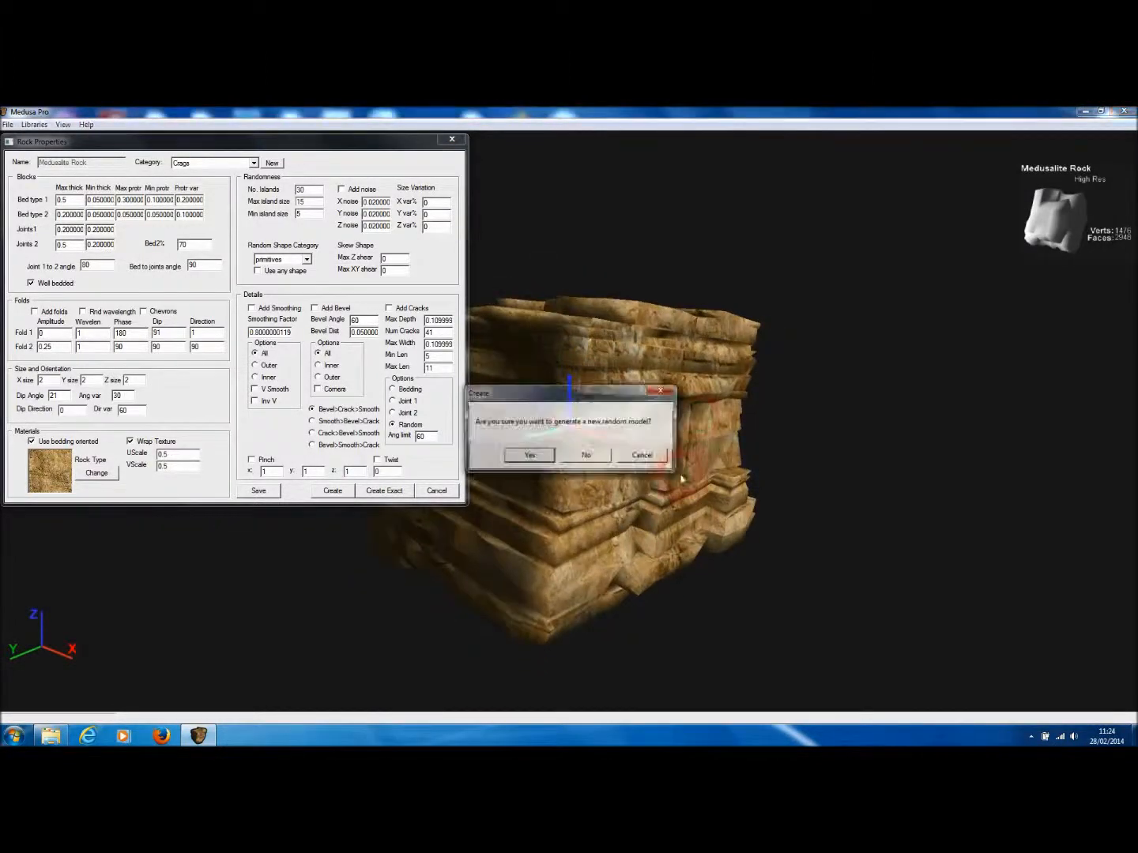
left_click(536, 458)
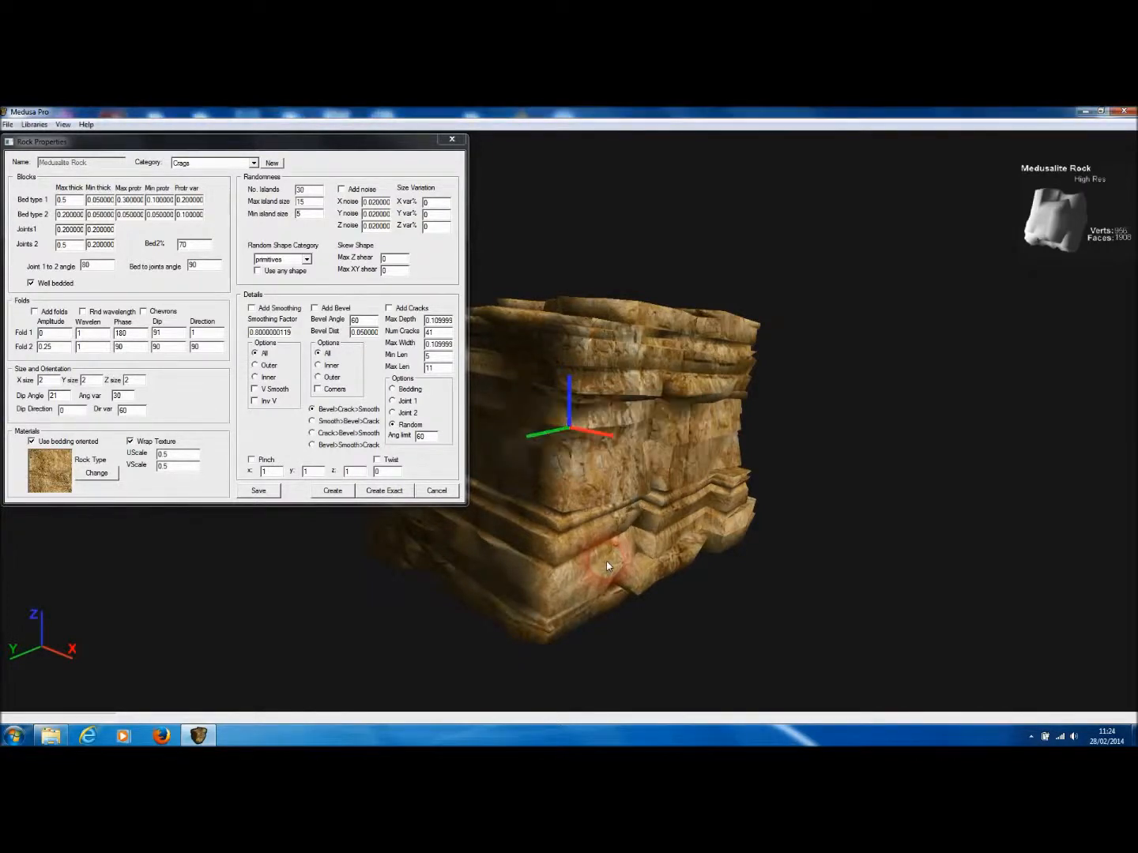
left_click(530, 458)
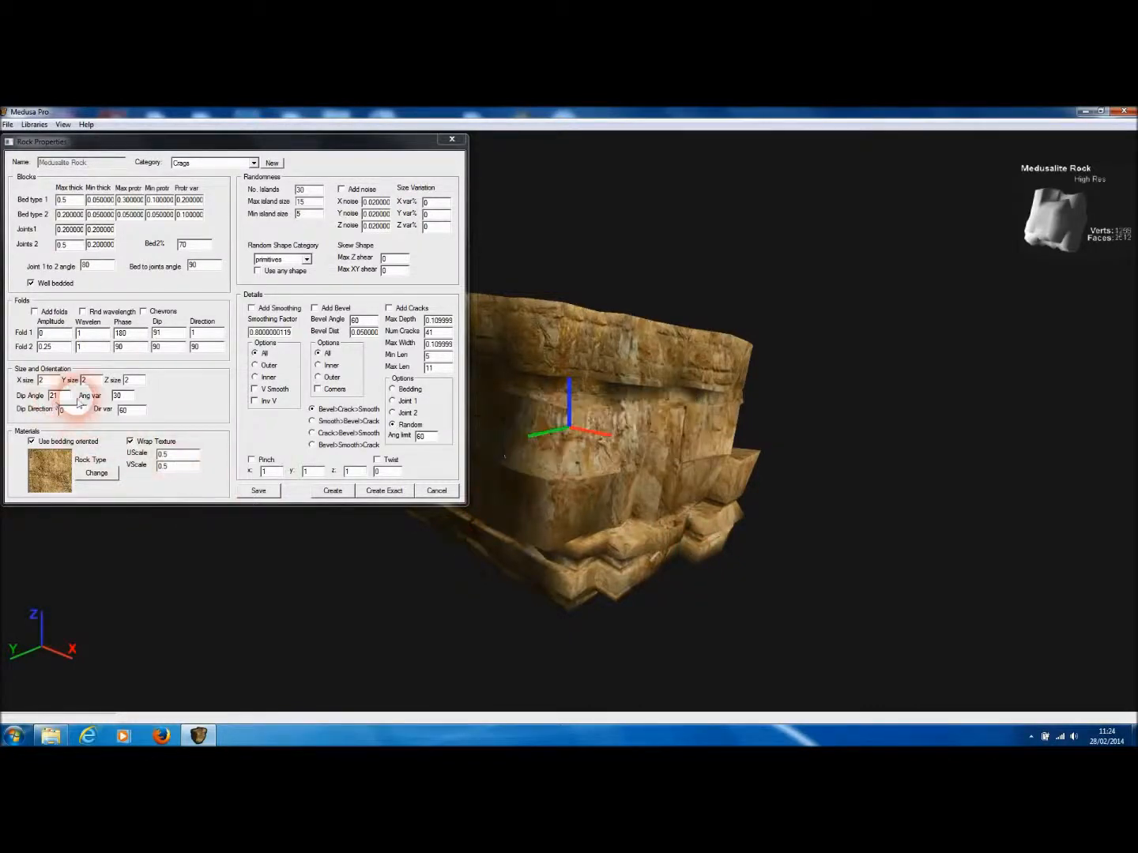
left_click(142, 408)
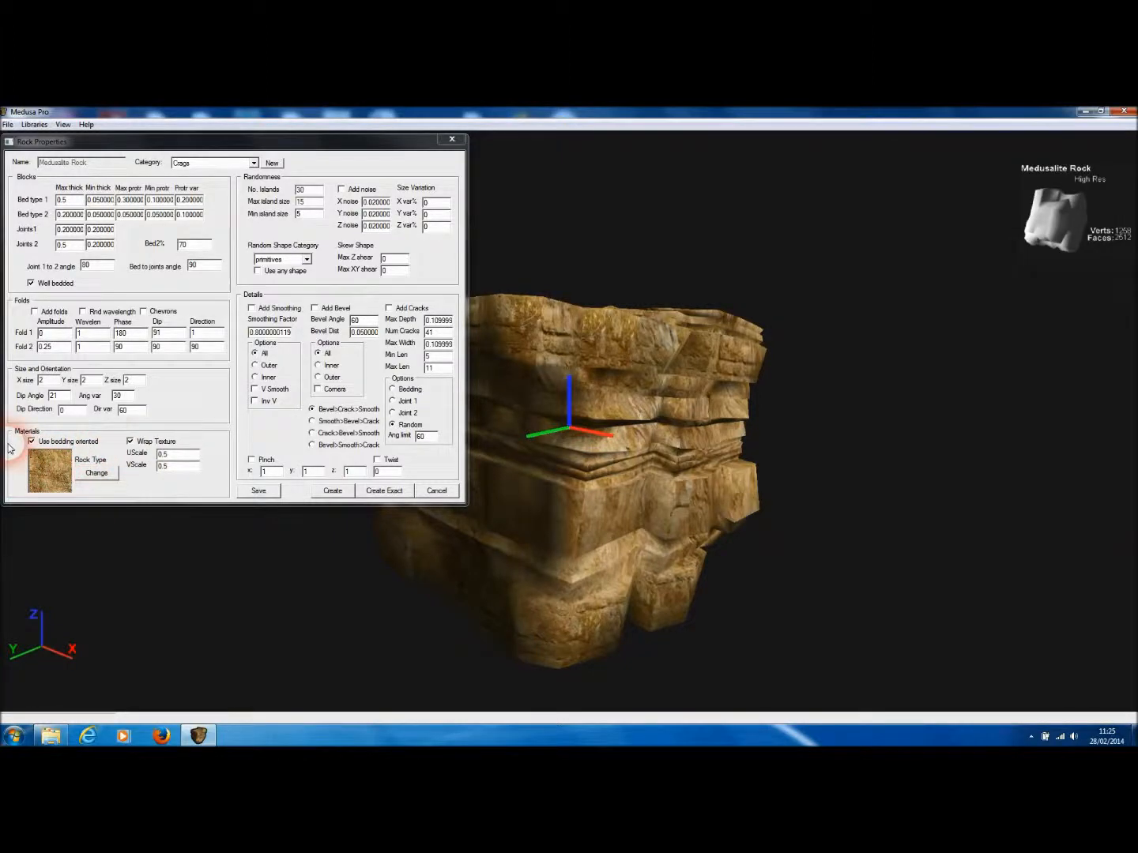
Change the rock type material to Red Sandstone from the material library
left_click(96, 472)
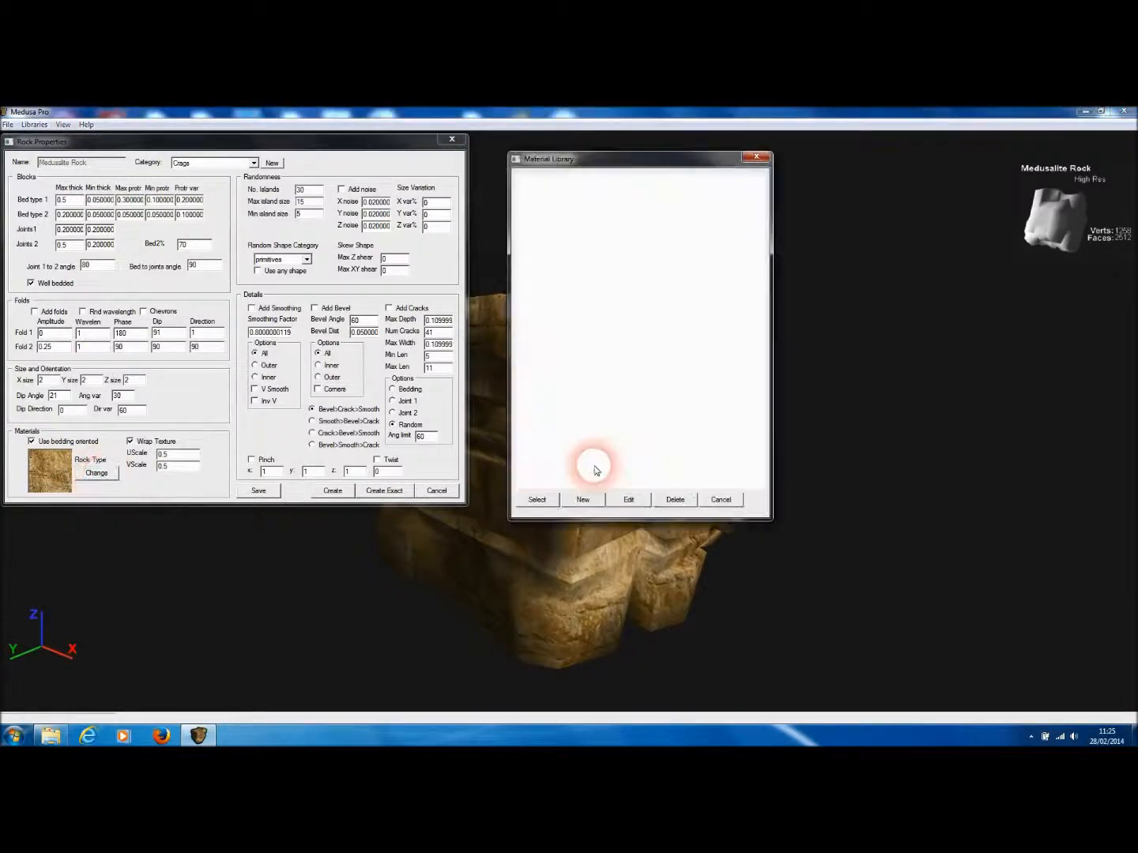
left_click(644, 301)
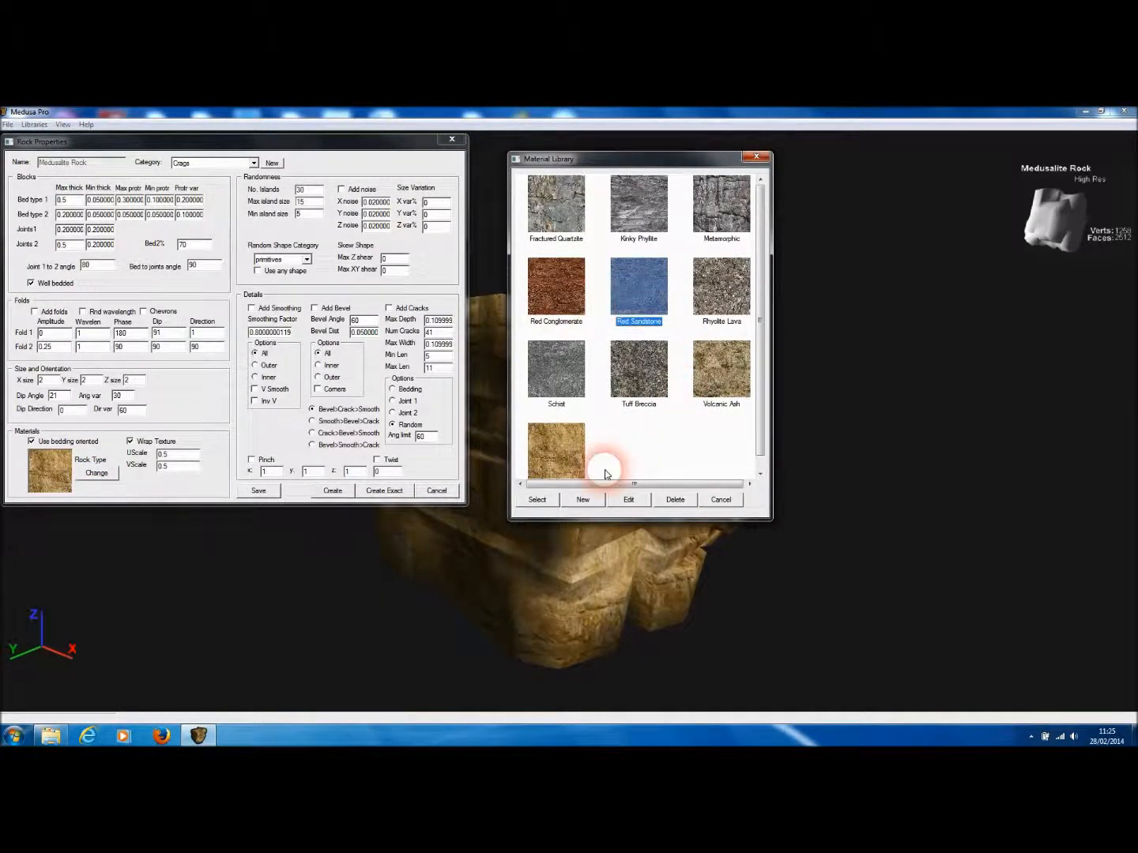
left_click(537, 499)
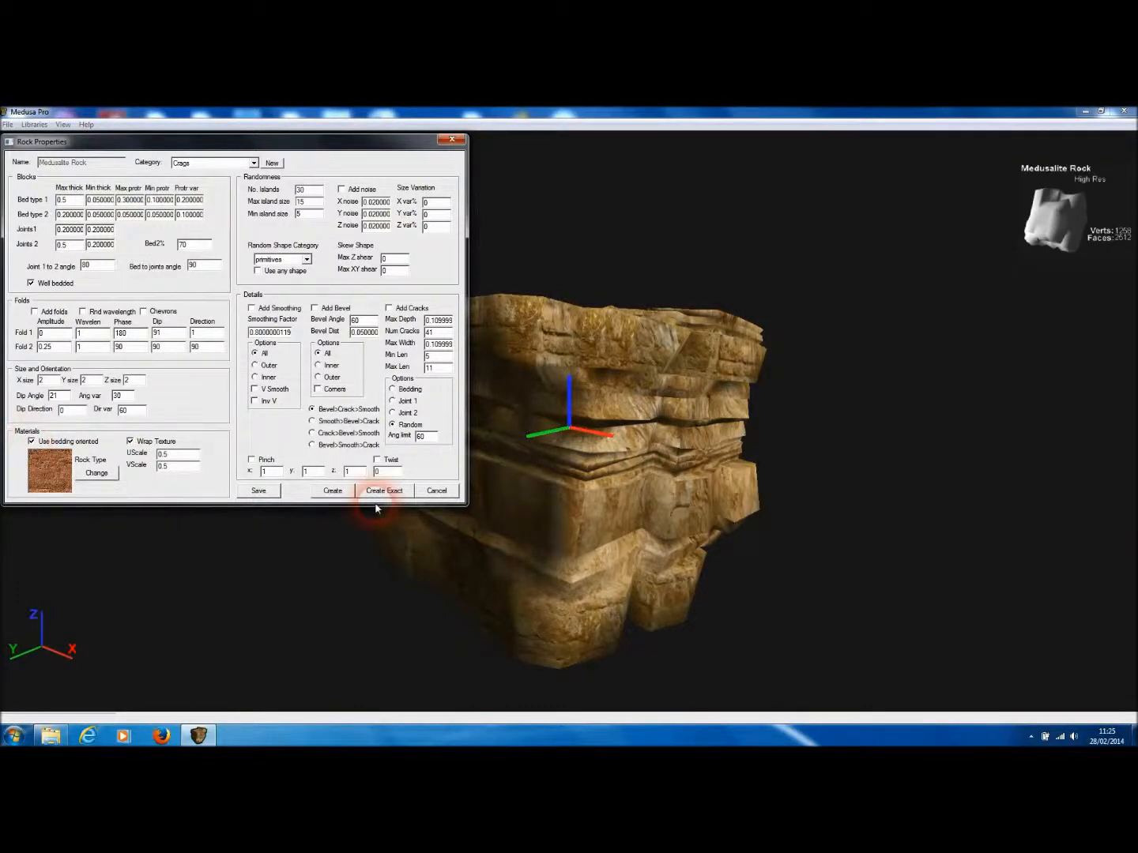
left_click(595, 544)
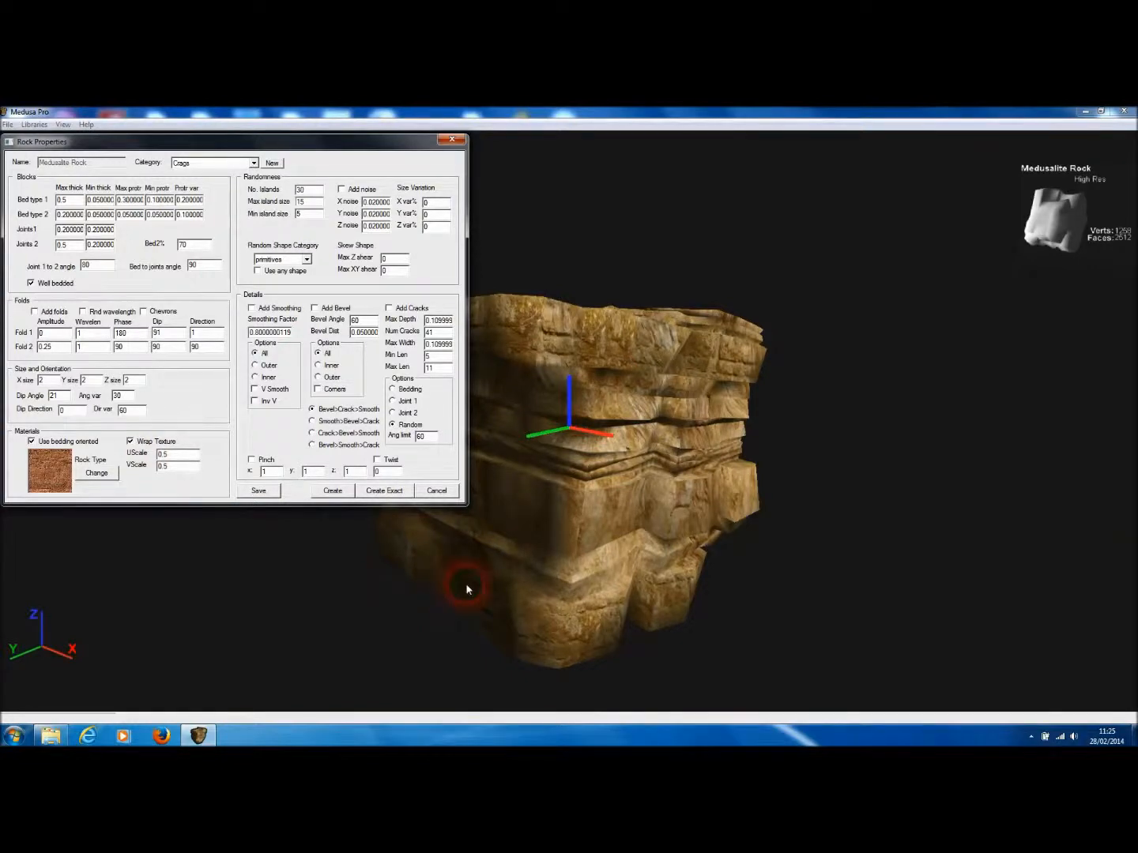
Set the texture UScale and VScale to 1, create a new rock and examine its finer surface texture up close
left_click_drag(767, 542, 628, 497)
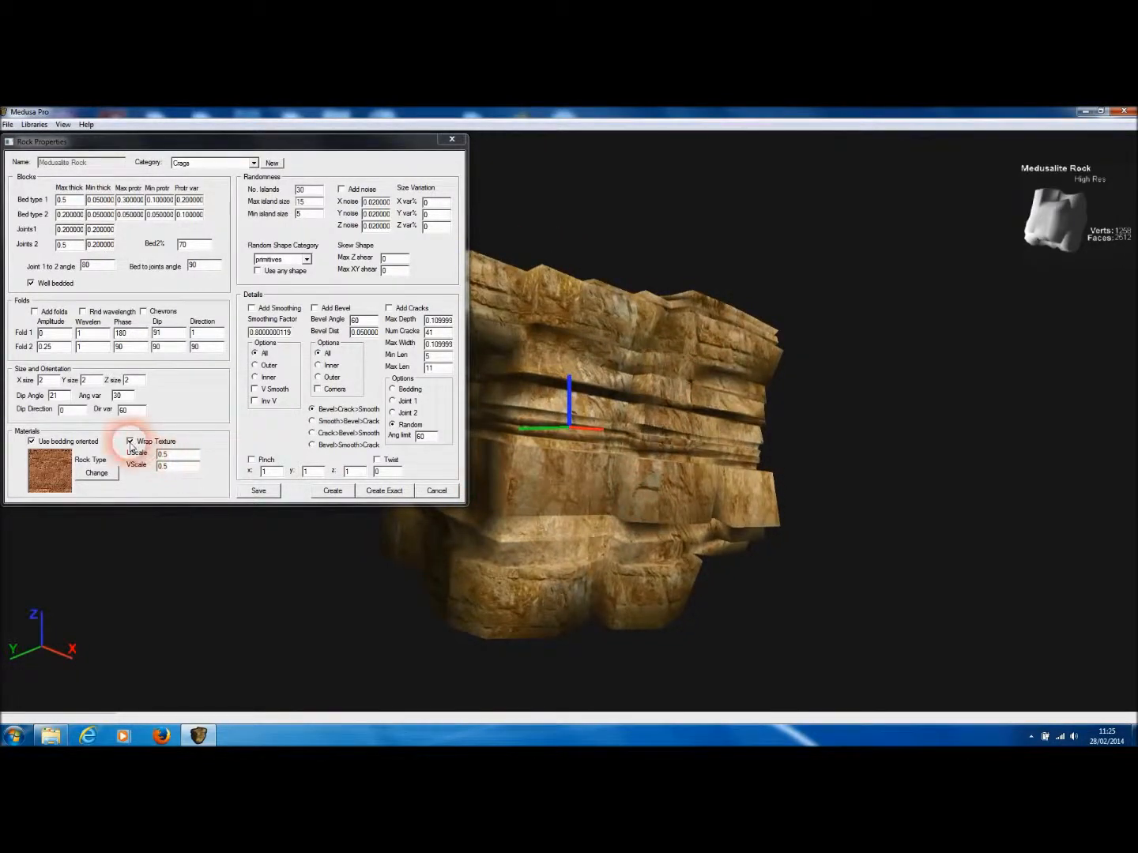
left_click_drag(657, 602, 687, 648)
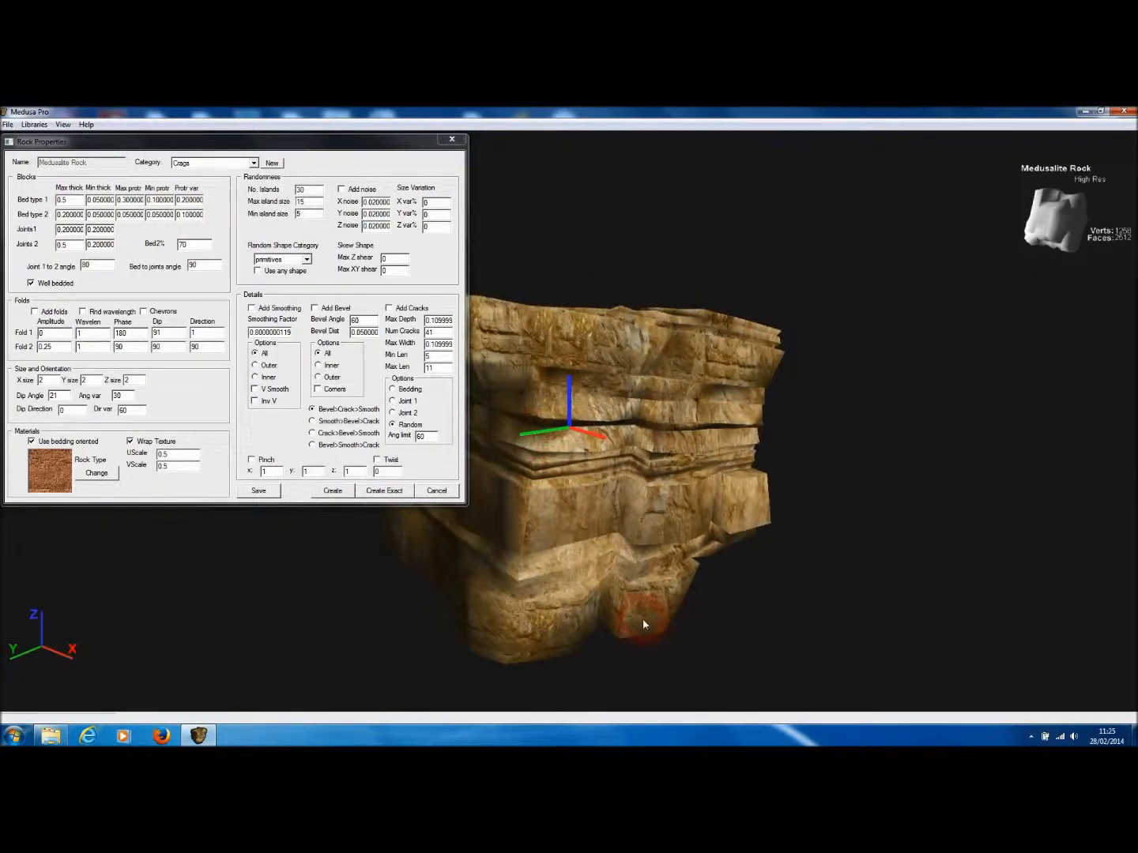
left_click(181, 456)
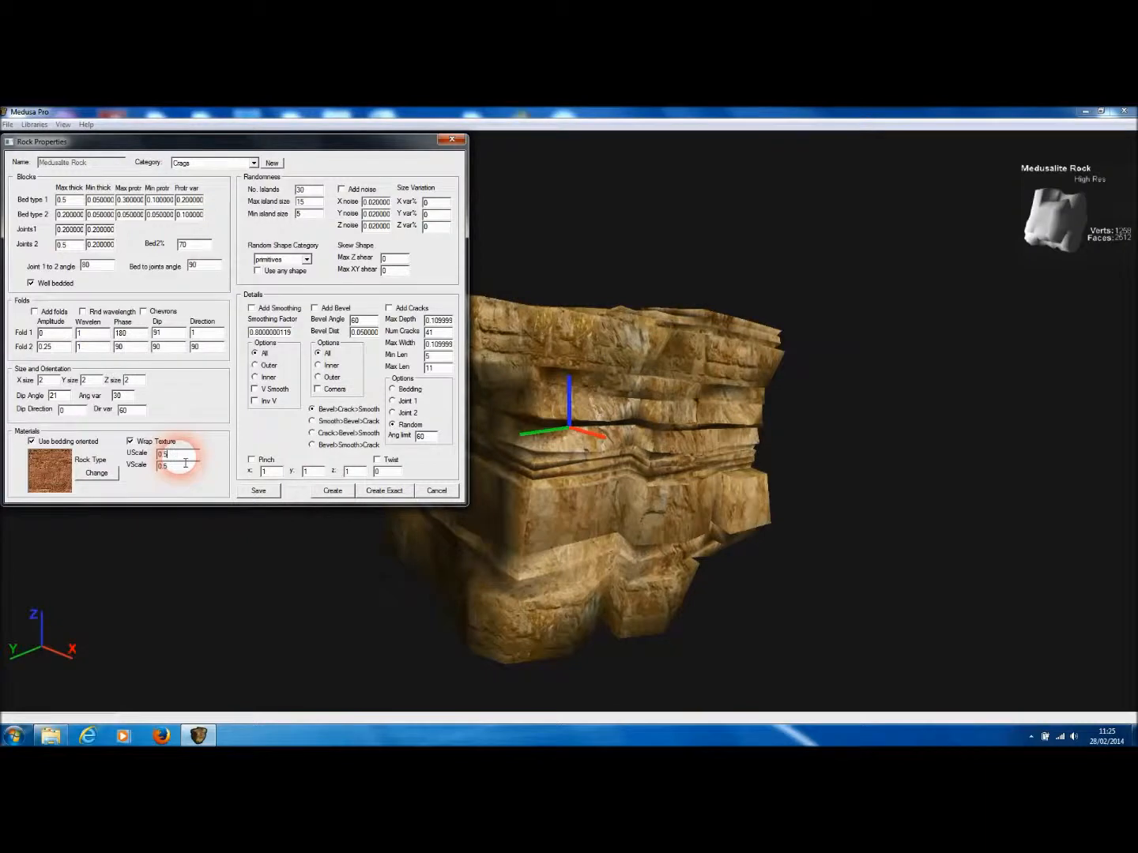
key("BackSpace")
type("1")
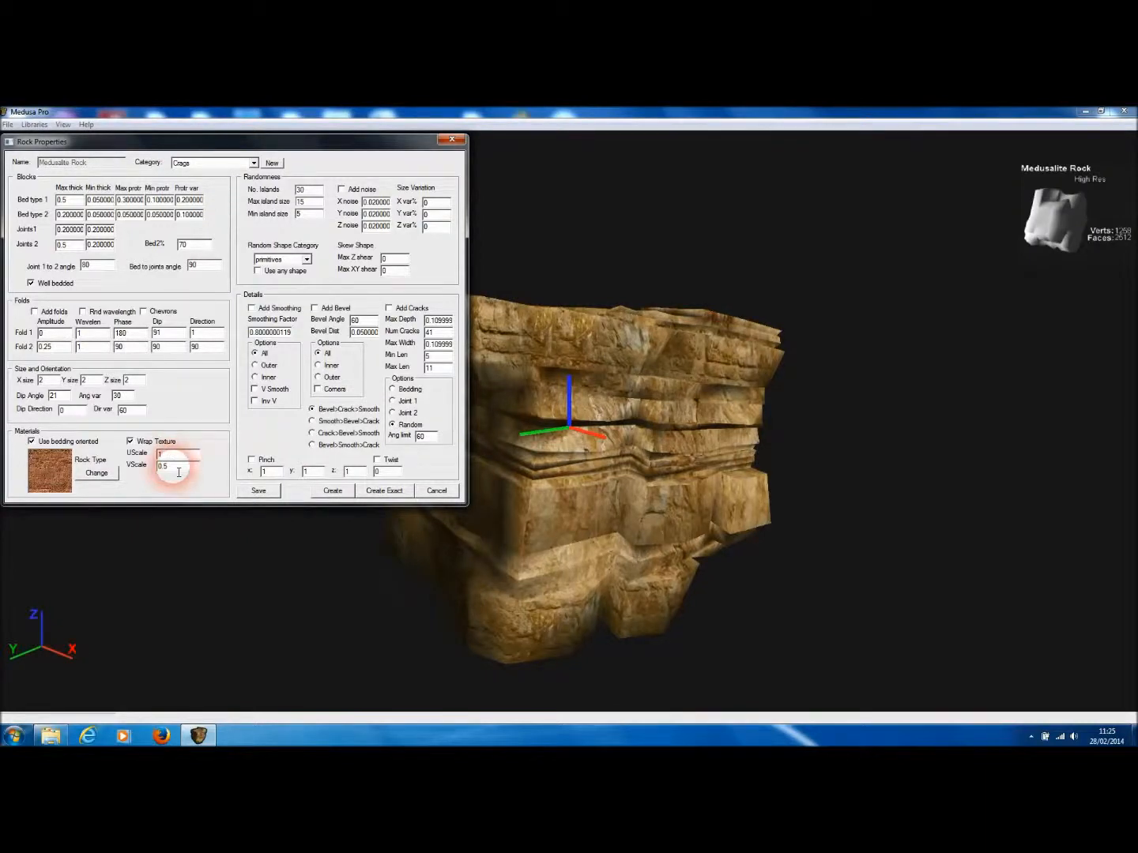
key("BackSpace")
key("BackSpace")
key("BackSpace")
type("1")
left_click(334, 491)
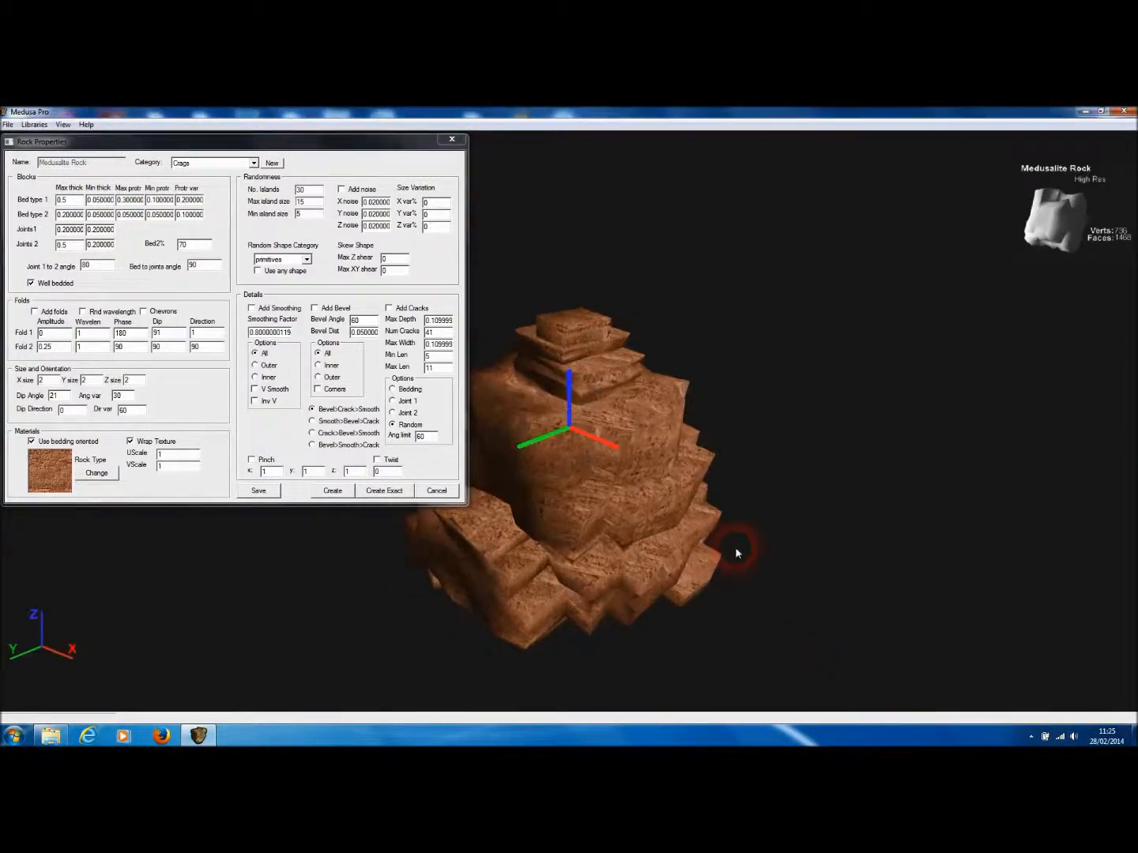
scroll(699, 423, "up", 3)
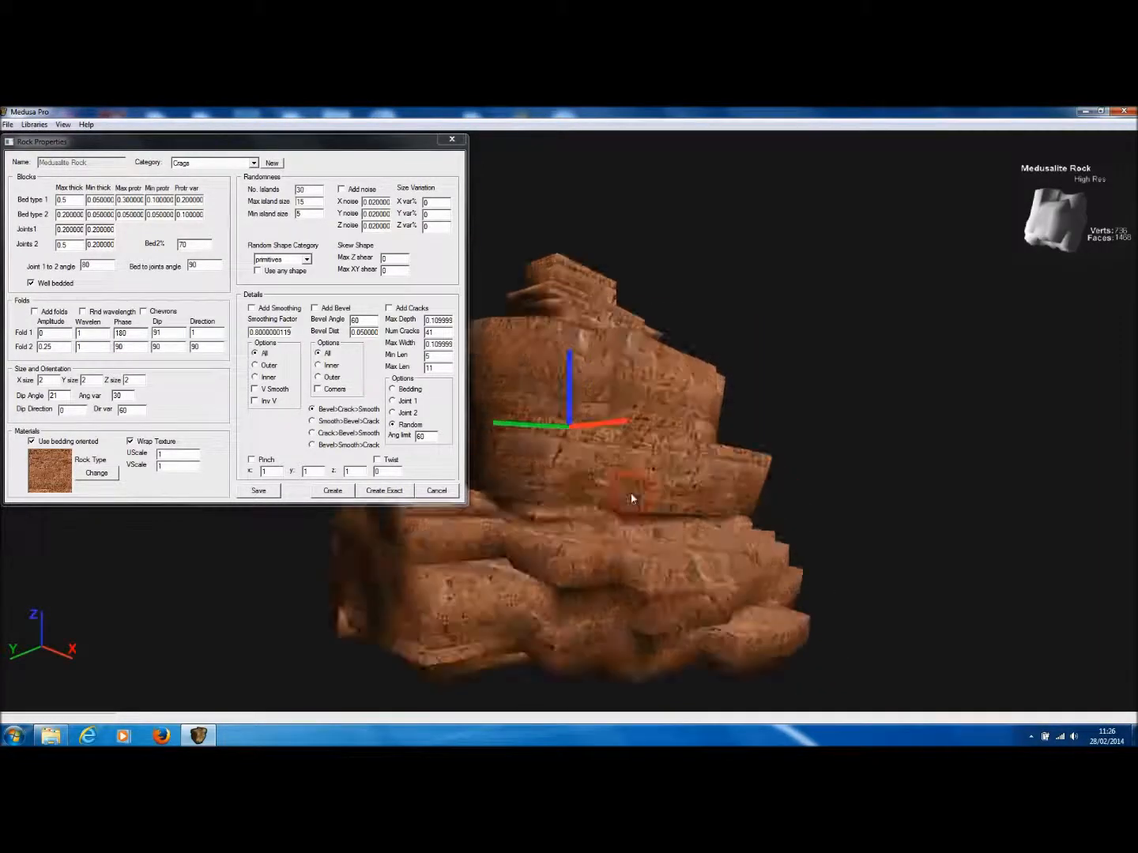
scroll(631, 492, "up", 2)
mouse_move(632, 501)
middle_mouse_down()
mouse_move(803, 474)
mouse_move(580, 513)
mouse_move(636, 556)
mouse_move(686, 524)
mouse_move(631, 480)
middle_mouse_up()
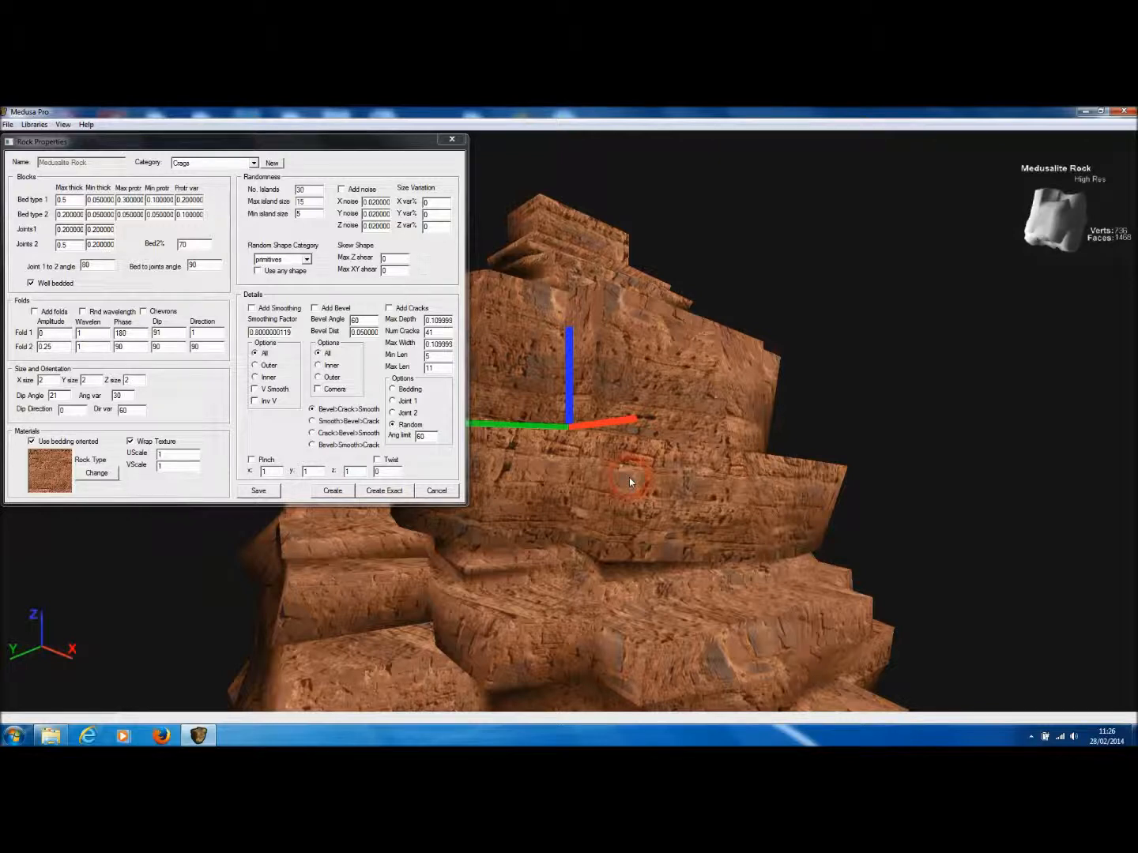
Set the texture UScale and VScale to 0.5
double_click(179, 457)
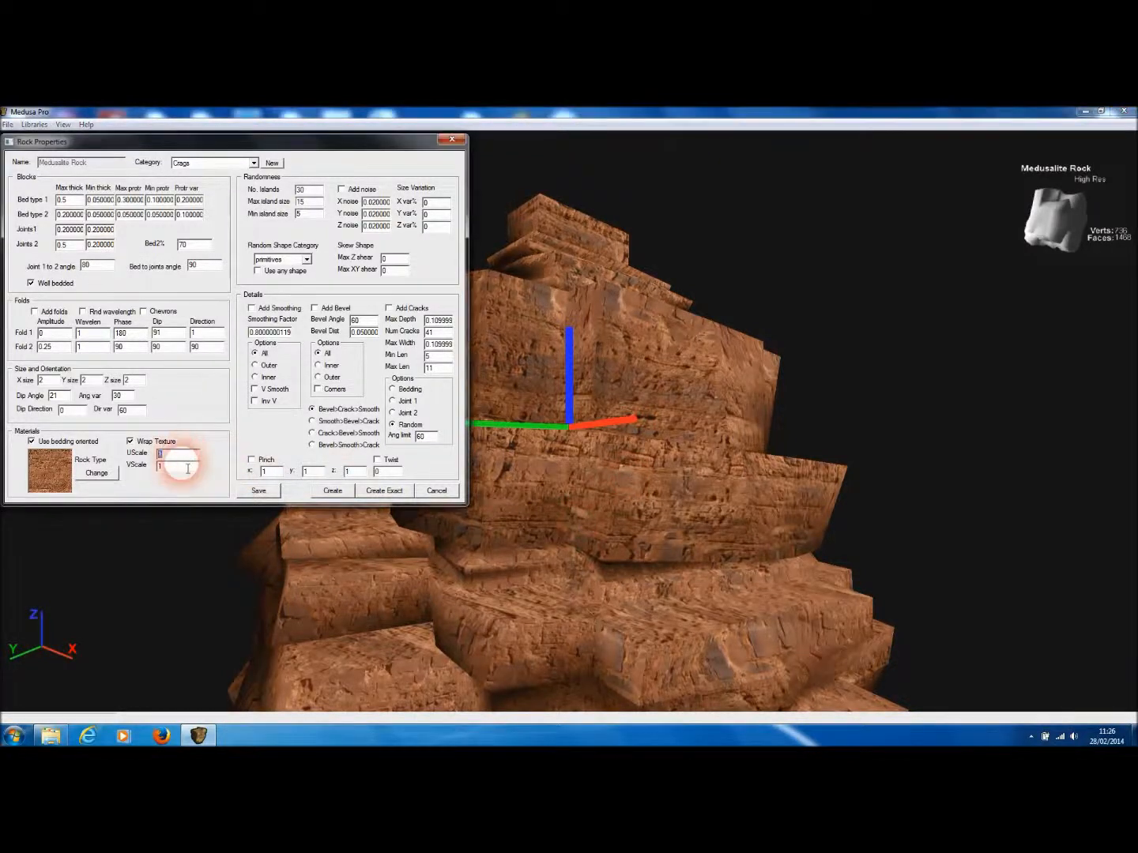
type("0.5")
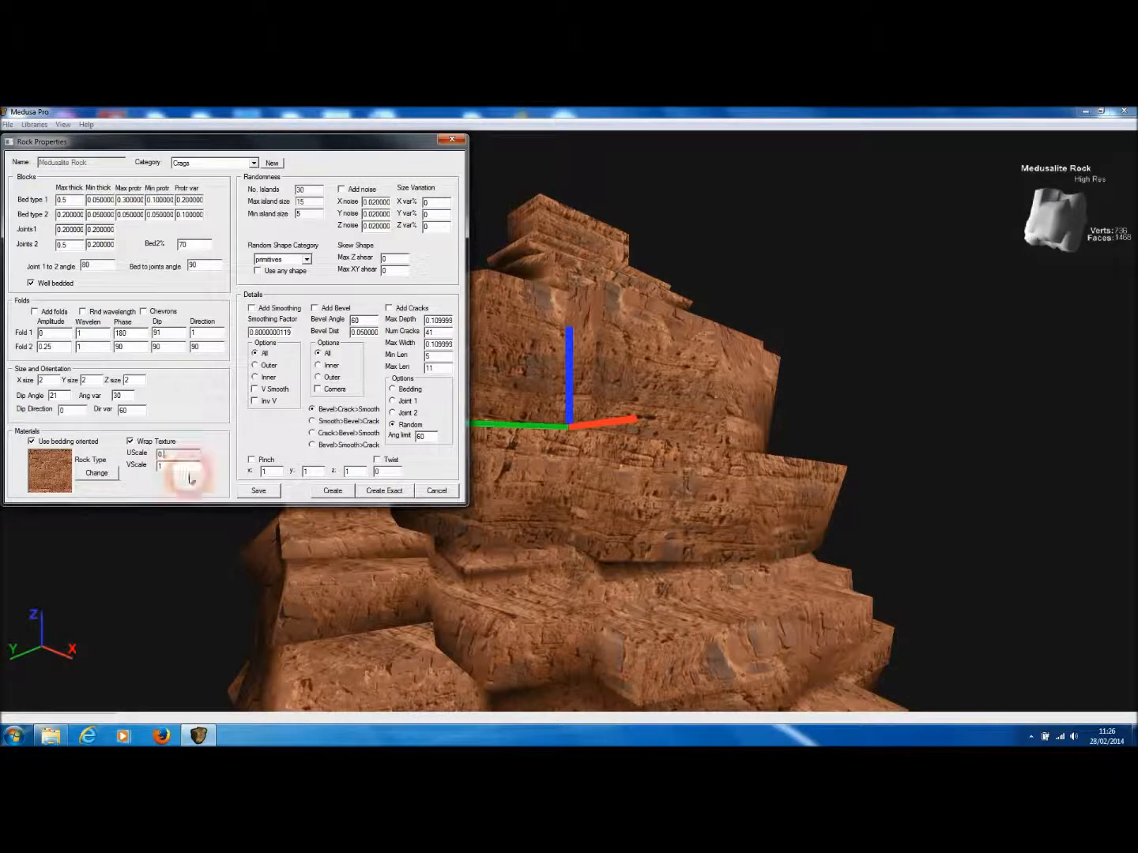
left_click(168, 474)
key("BackSpace")
type("0.5")
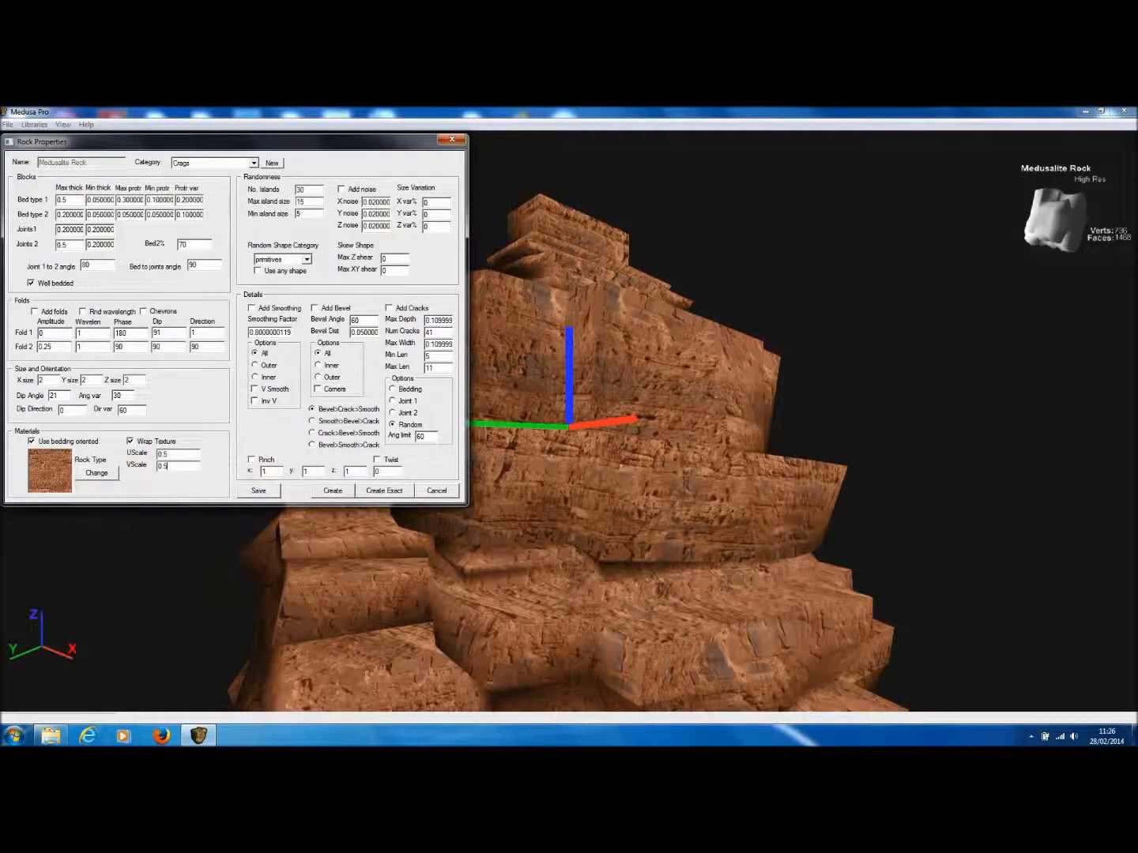
Change the rock type material to the yellow-brown rock texture in the last row of the material library
left_click(97, 474)
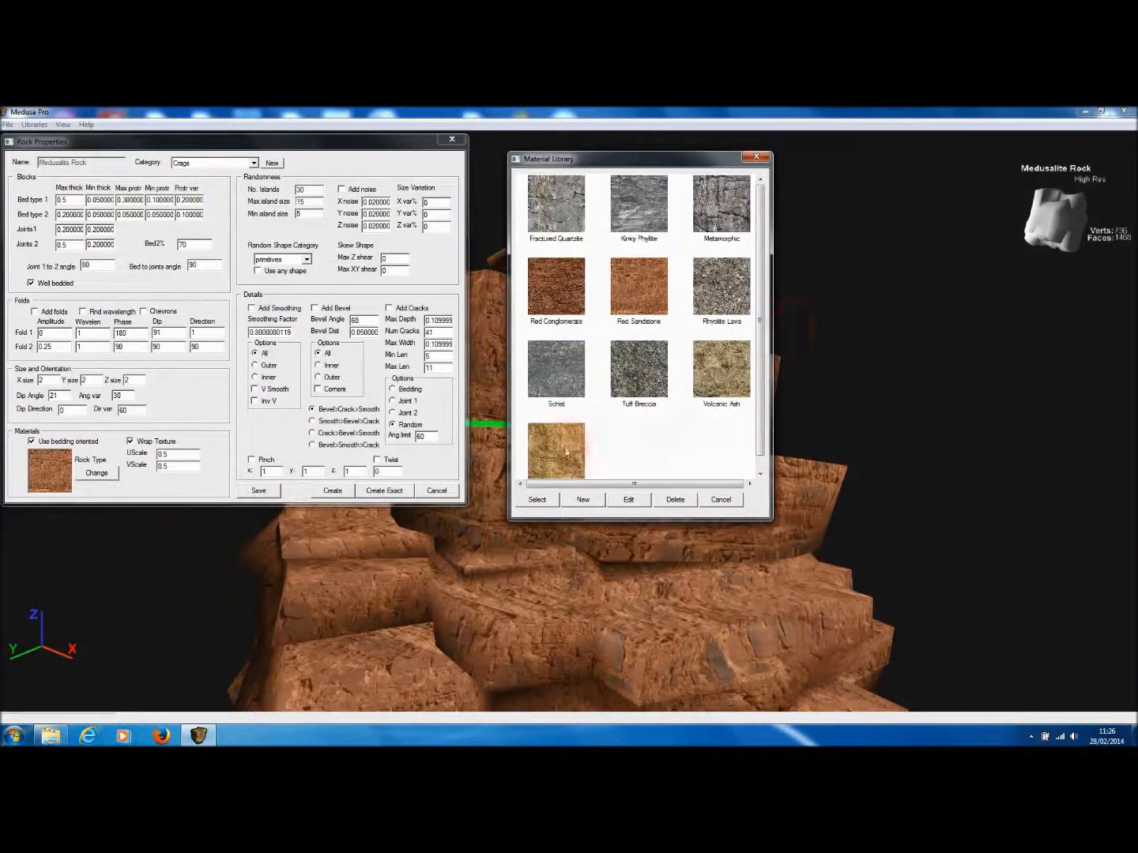
left_click(565, 452)
left_click(537, 499)
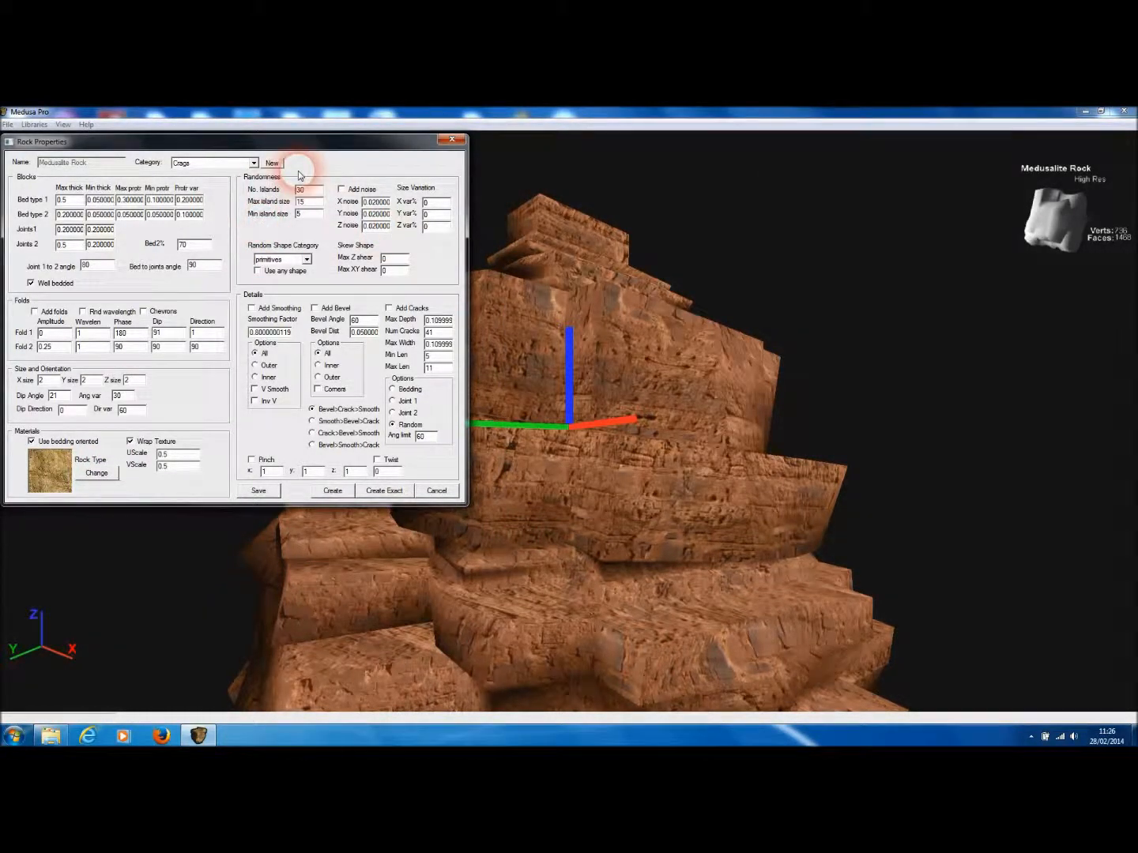
Set the number of islands to 50, create a new rock and view its shape from above
left_click(306, 259)
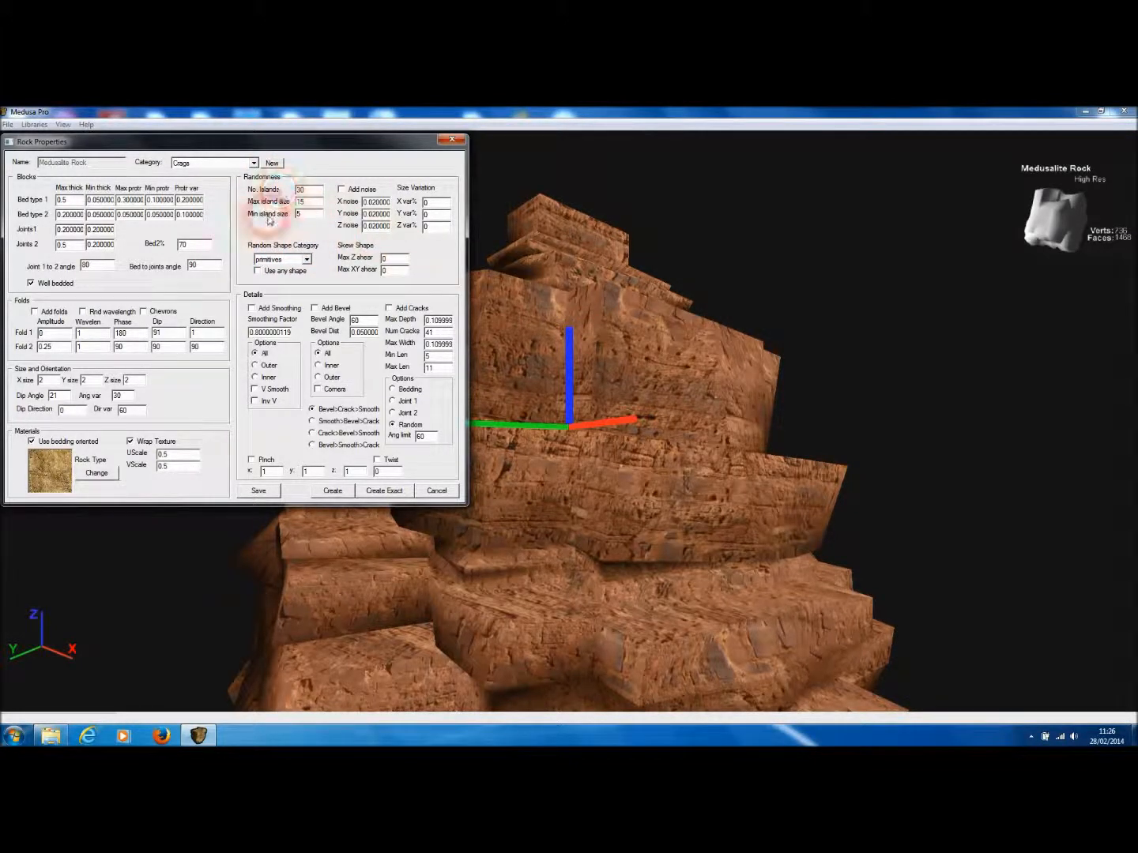
double_click(301, 189)
type("5")
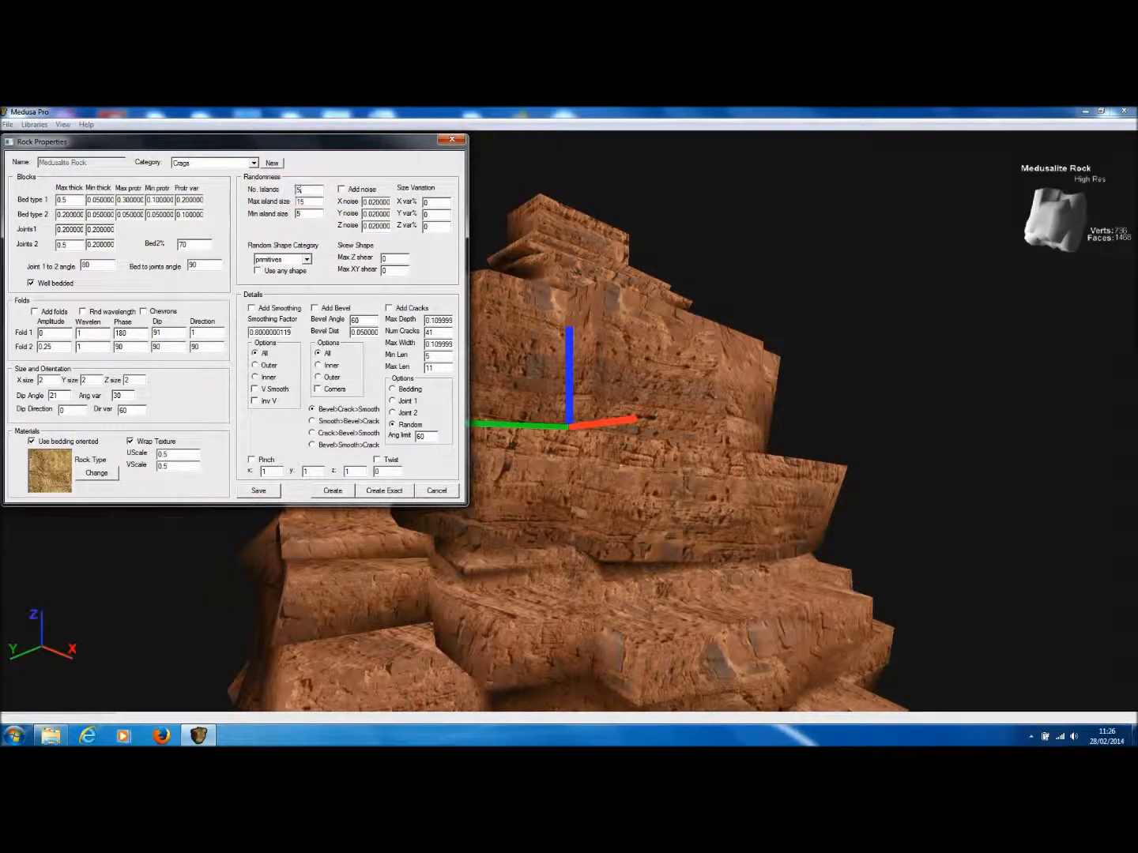
type("0")
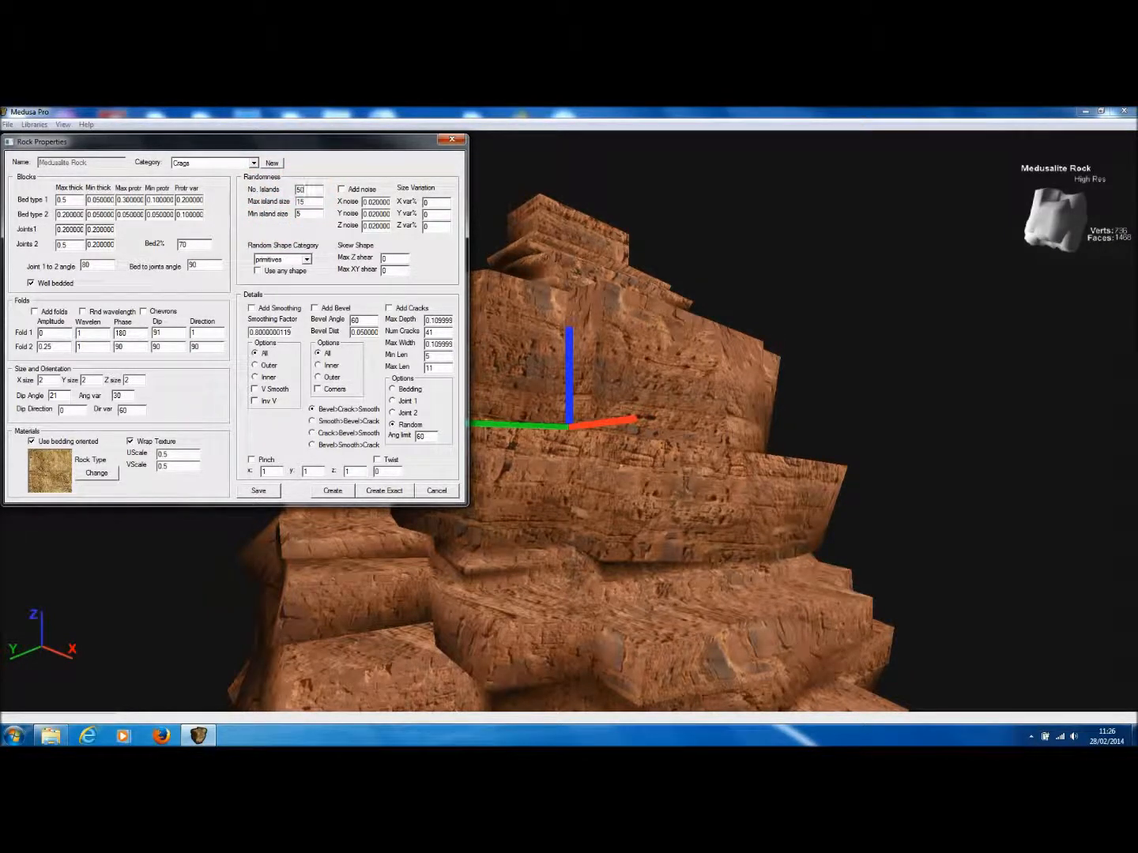
left_click(333, 489)
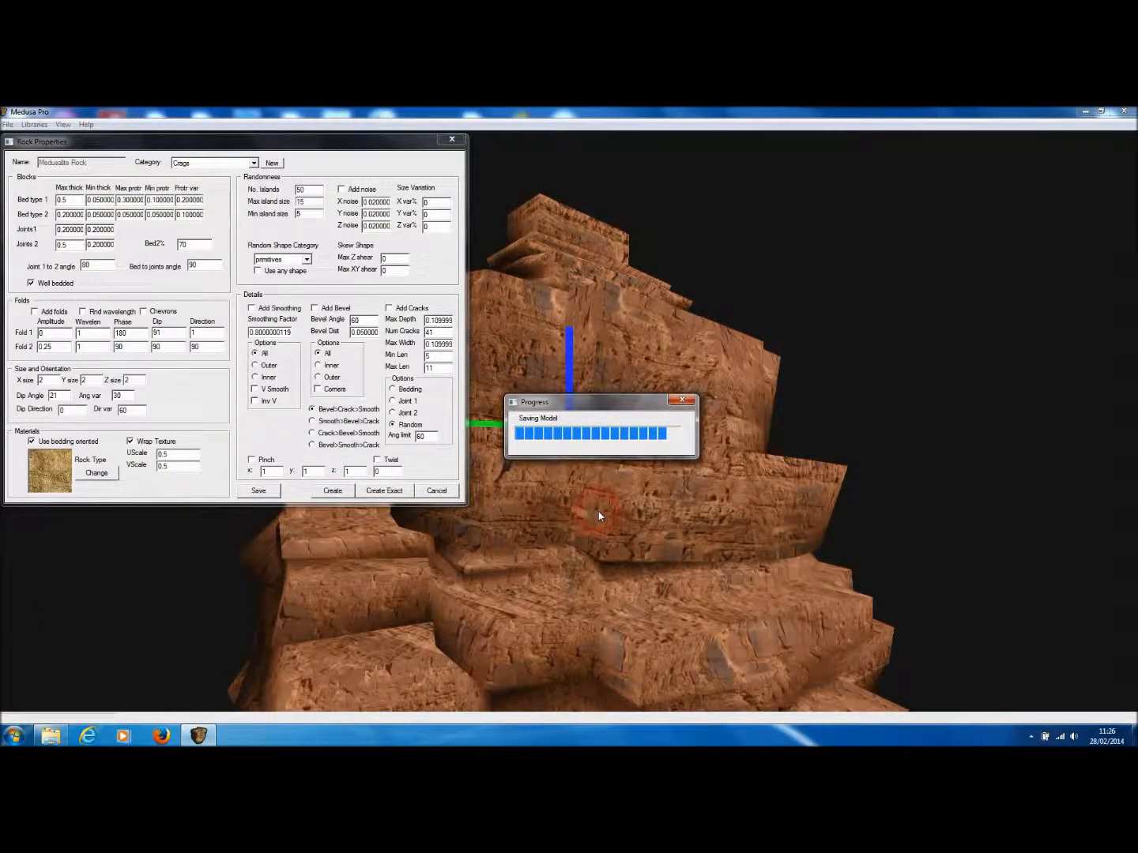
middle_click_drag(629, 468, 651, 568)
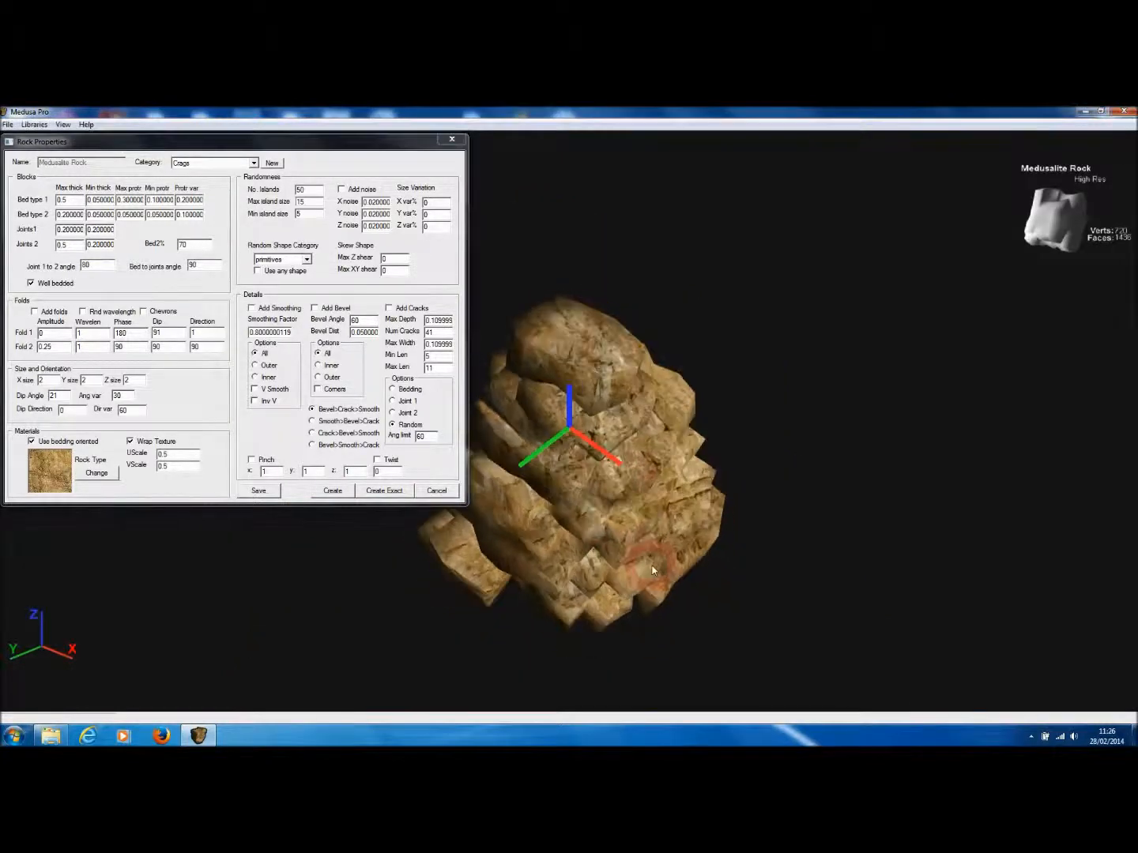
Create further random rocks with the same island settings and compare their shapes
key("Return")
left_click(538, 457)
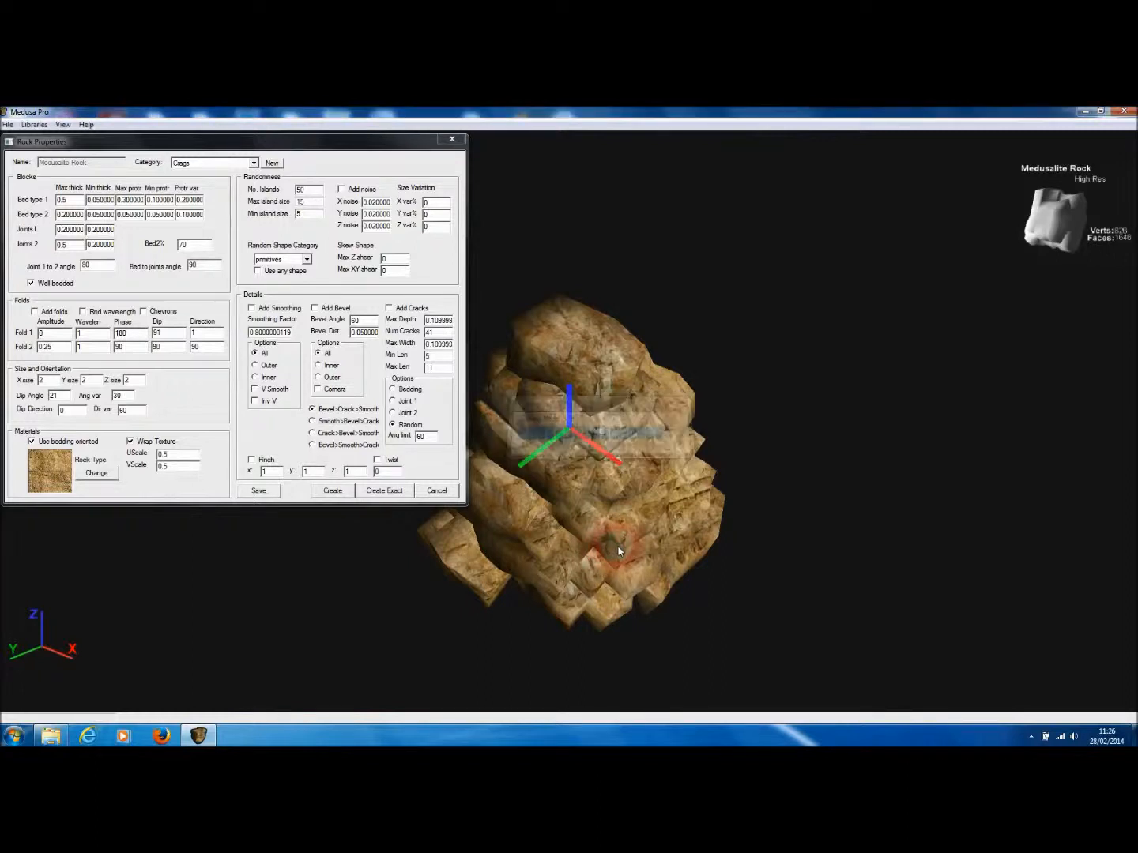
left_click(617, 546)
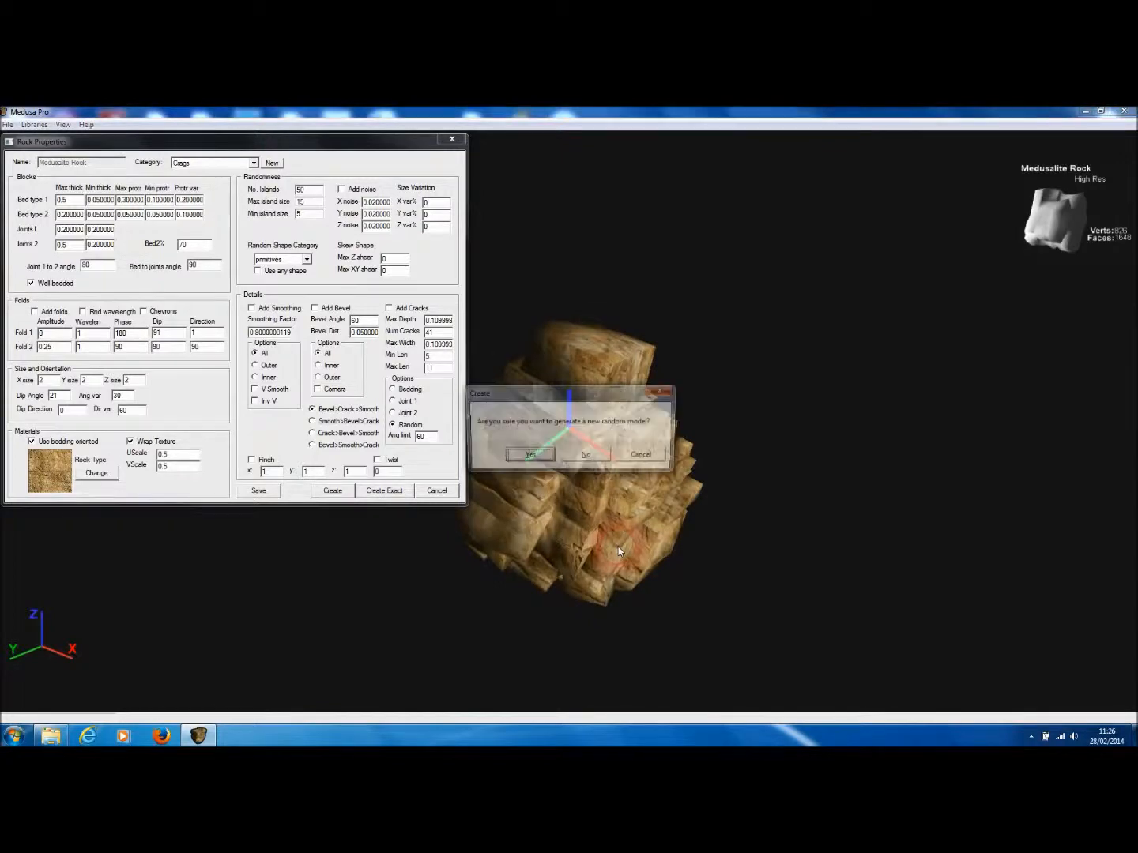
left_click(527, 454)
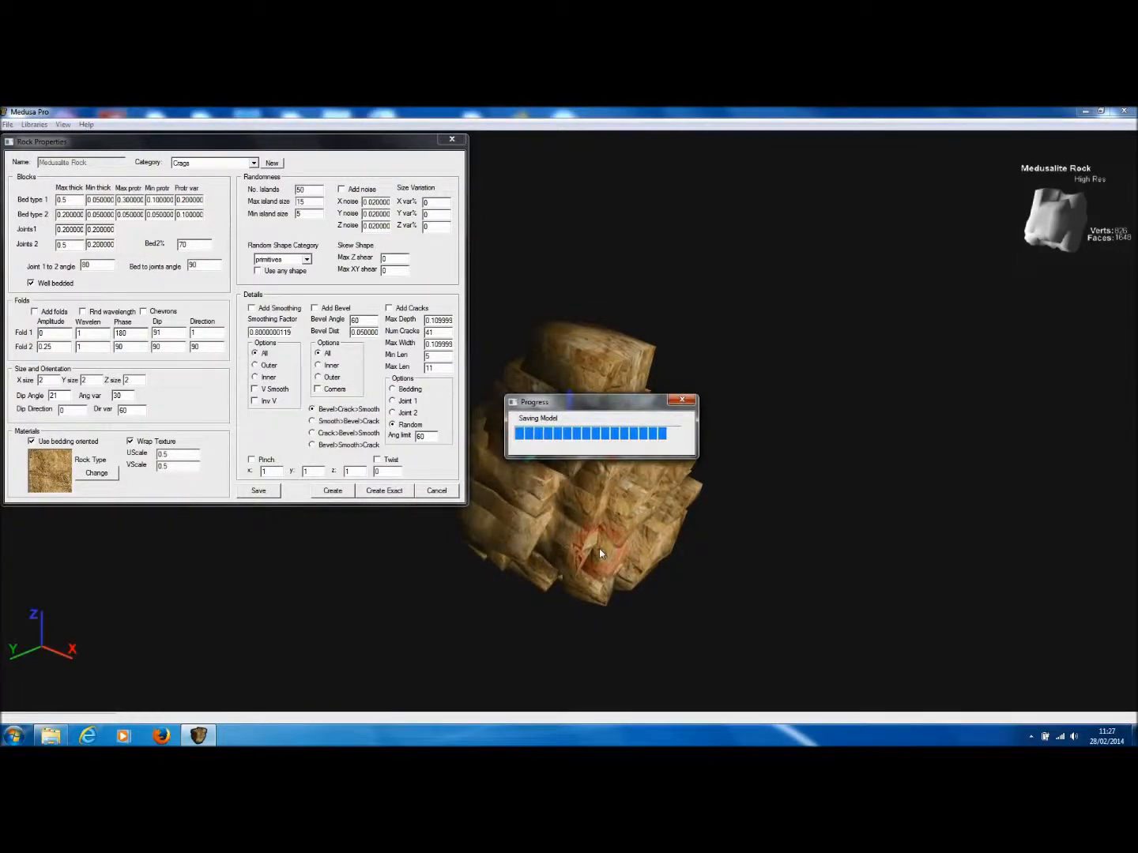
middle_click_drag(643, 555, 777, 501)
middle_click_drag(595, 428, 672, 584)
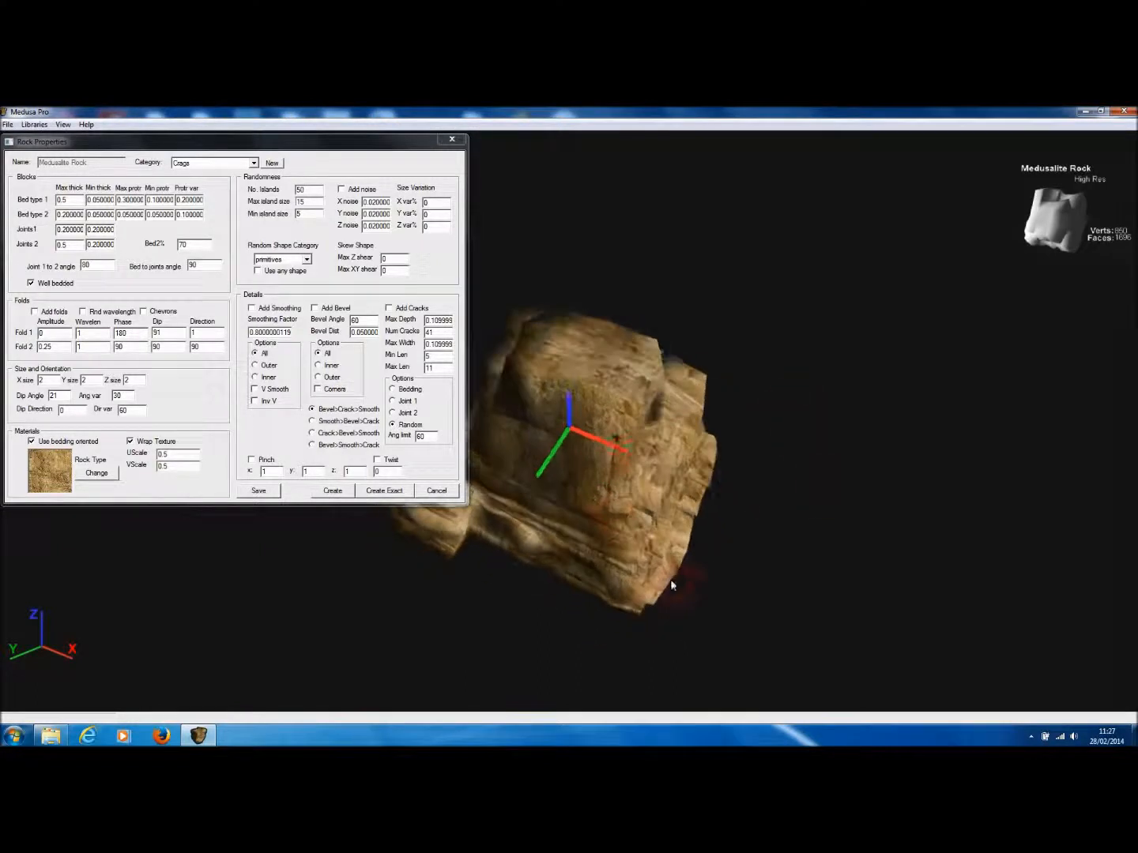
Set the number of islands to 30, enable added noise, create a new rock and examine its irregular blocks
double_click(304, 189)
type("3")
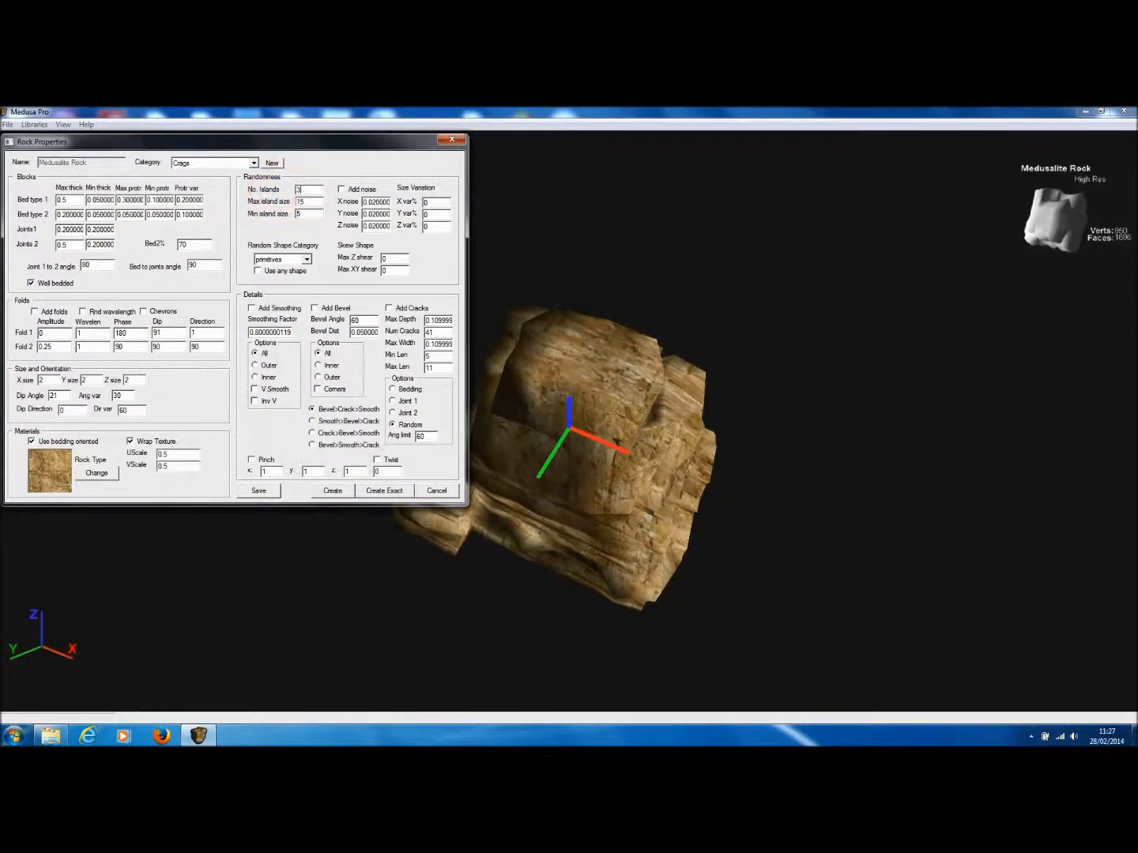
left_click(341, 189)
left_click(371, 493)
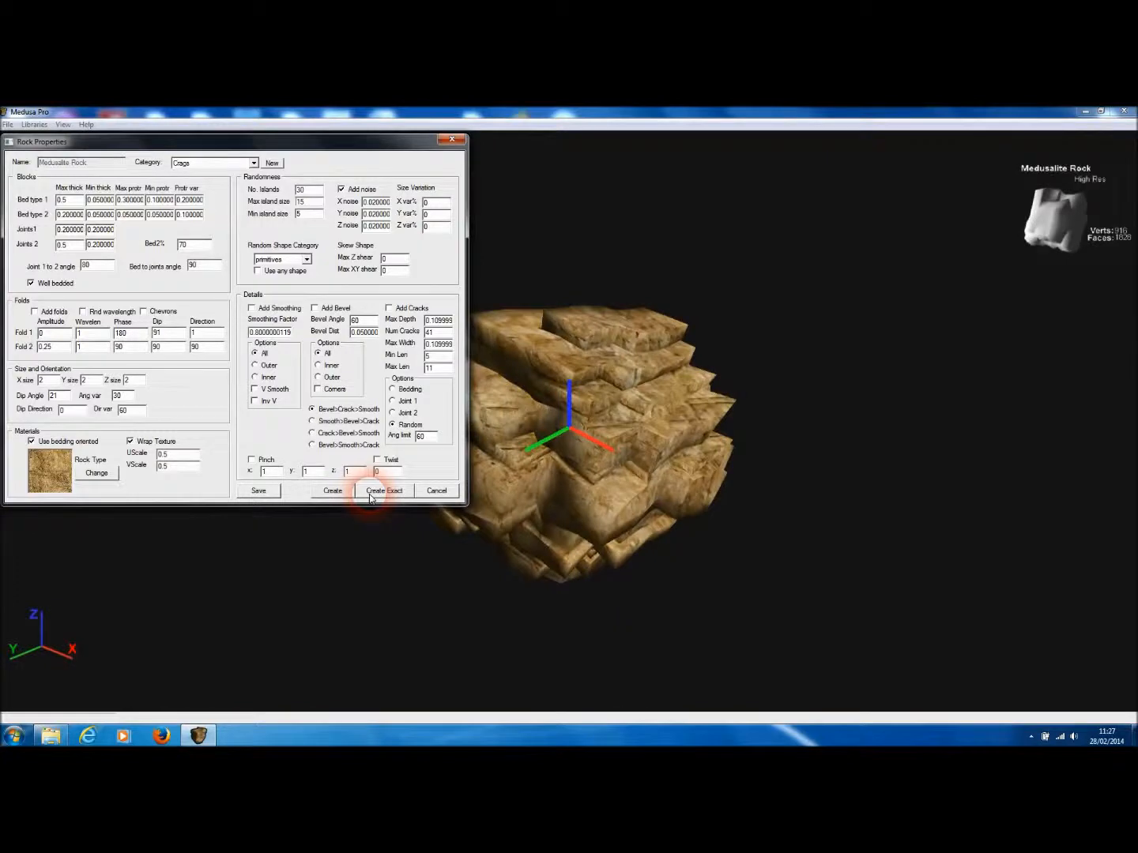
left_click(604, 428)
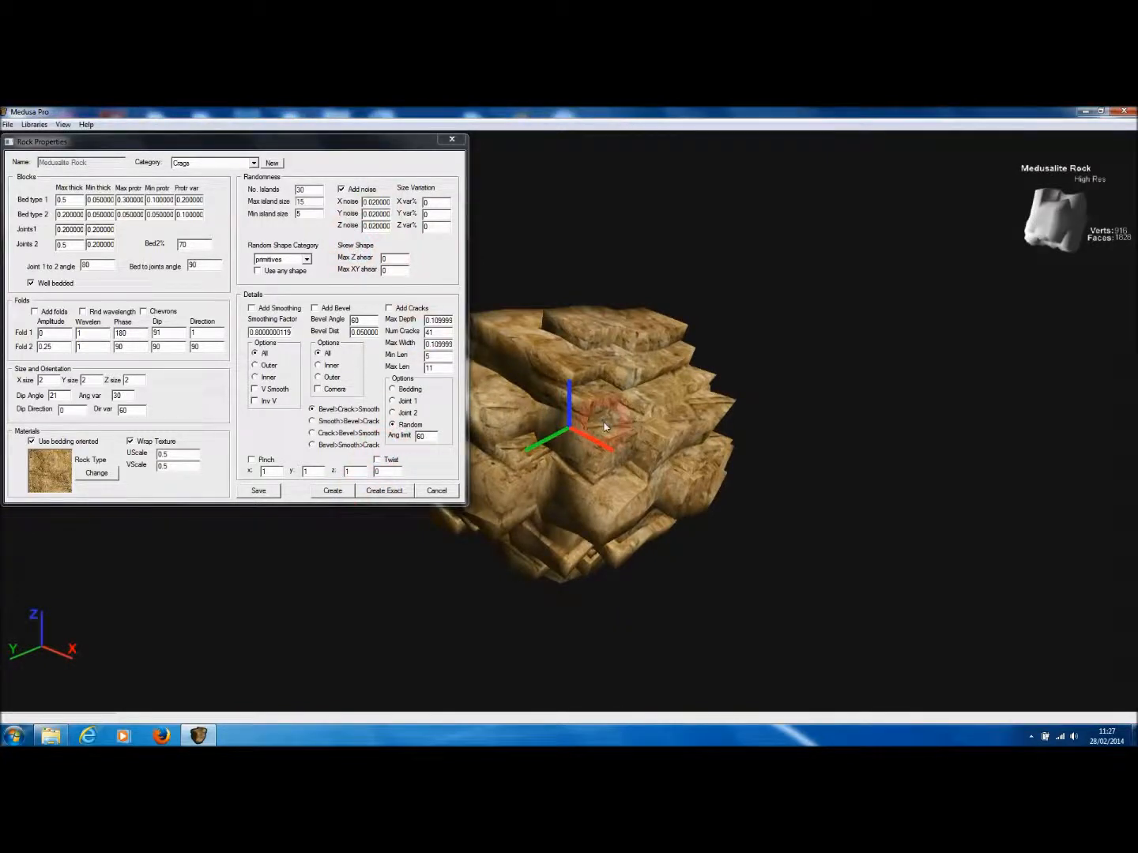
middle_click_drag(606, 426, 773, 458)
Inspect the noisy rock from a lower angle and turn off the added noise
left_click(387, 203)
left_click(437, 216)
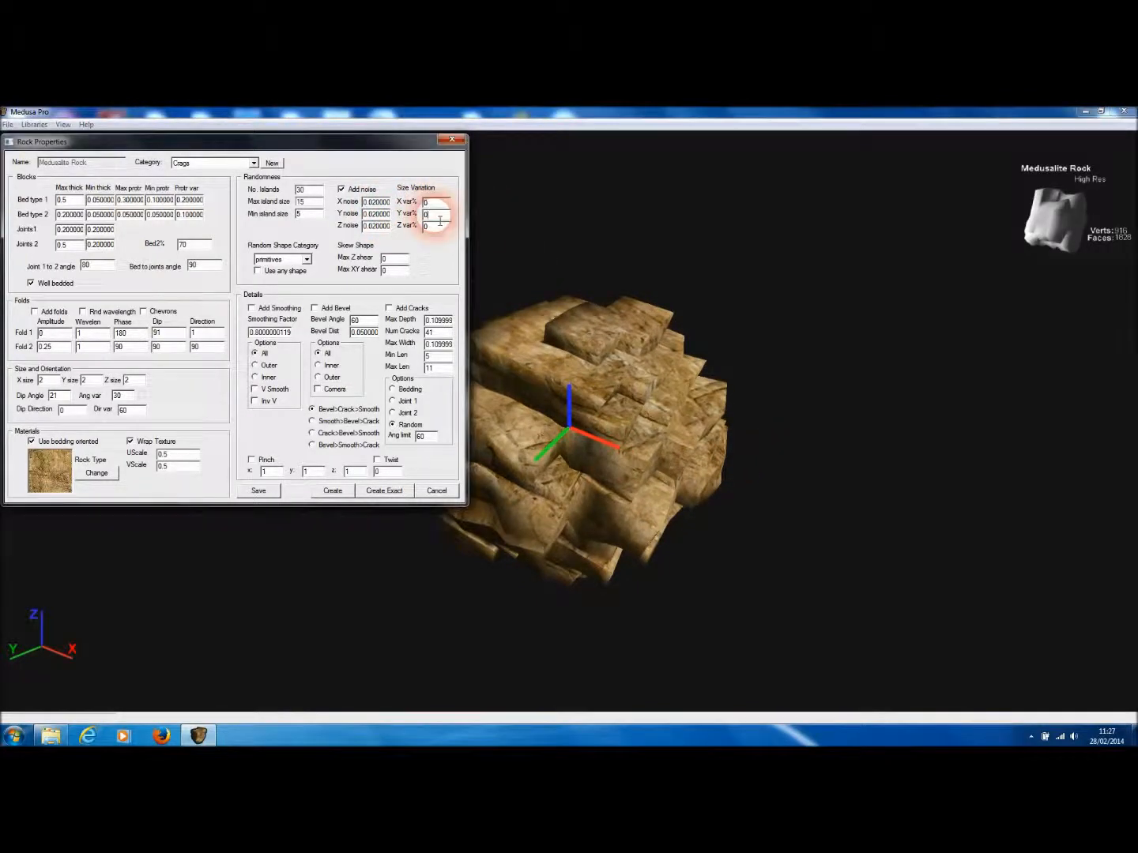
left_click(437, 205)
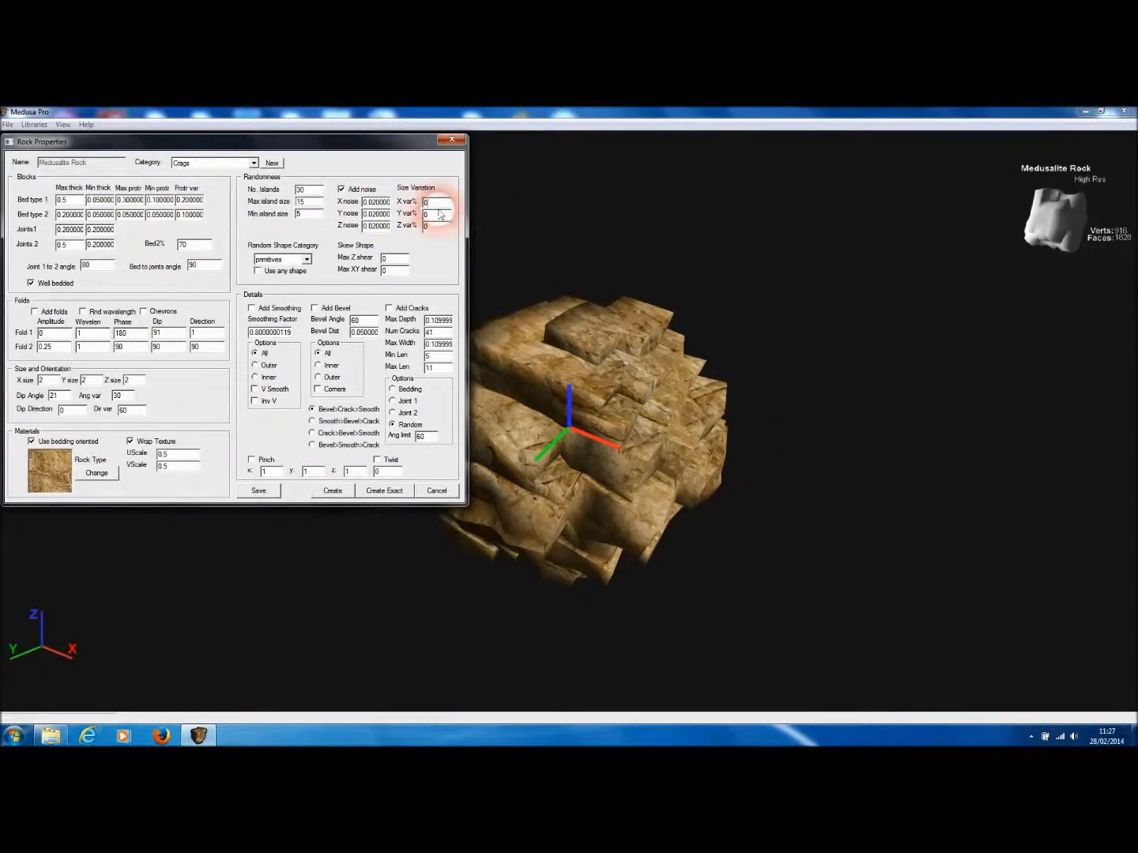
left_click(447, 228)
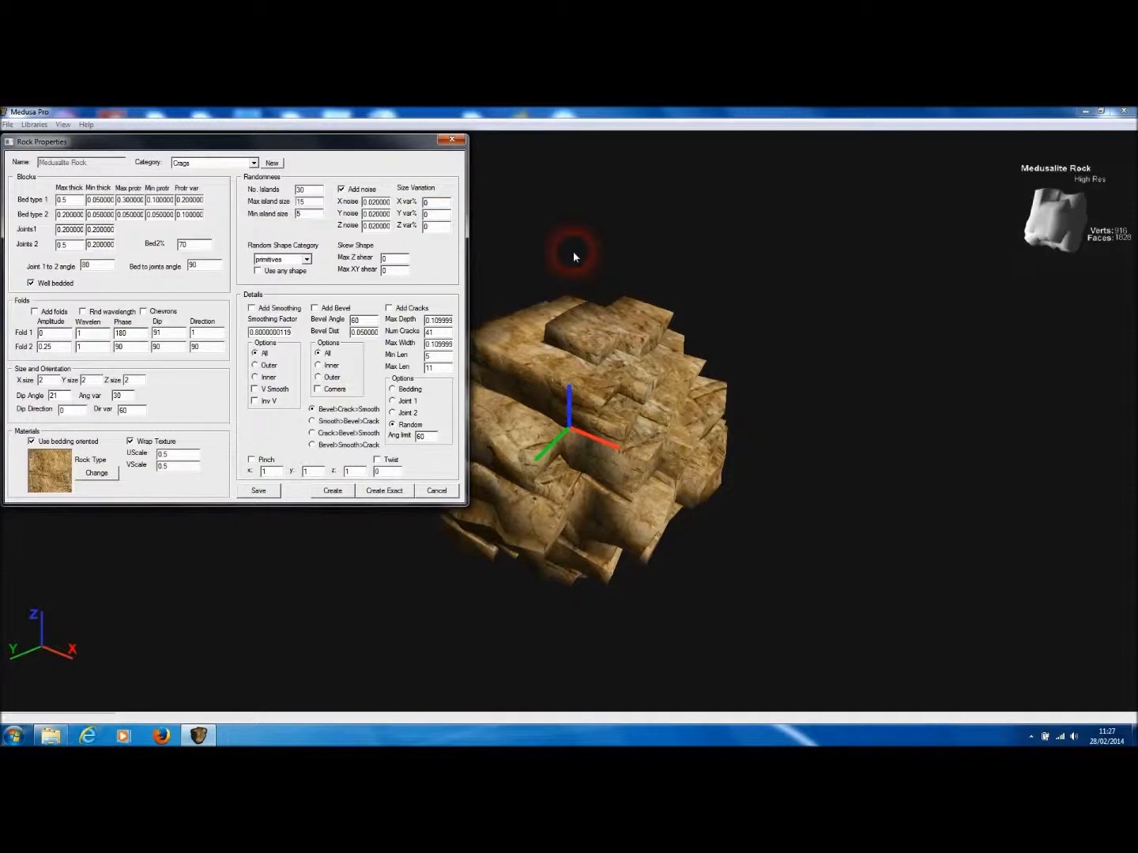
mouse_move(607, 372)
middle_mouse_down()
mouse_move(615, 326)
mouse_move(691, 291)
mouse_move(648, 285)
mouse_move(657, 300)
mouse_move(622, 443)
mouse_move(597, 380)
mouse_move(609, 359)
middle_mouse_up()
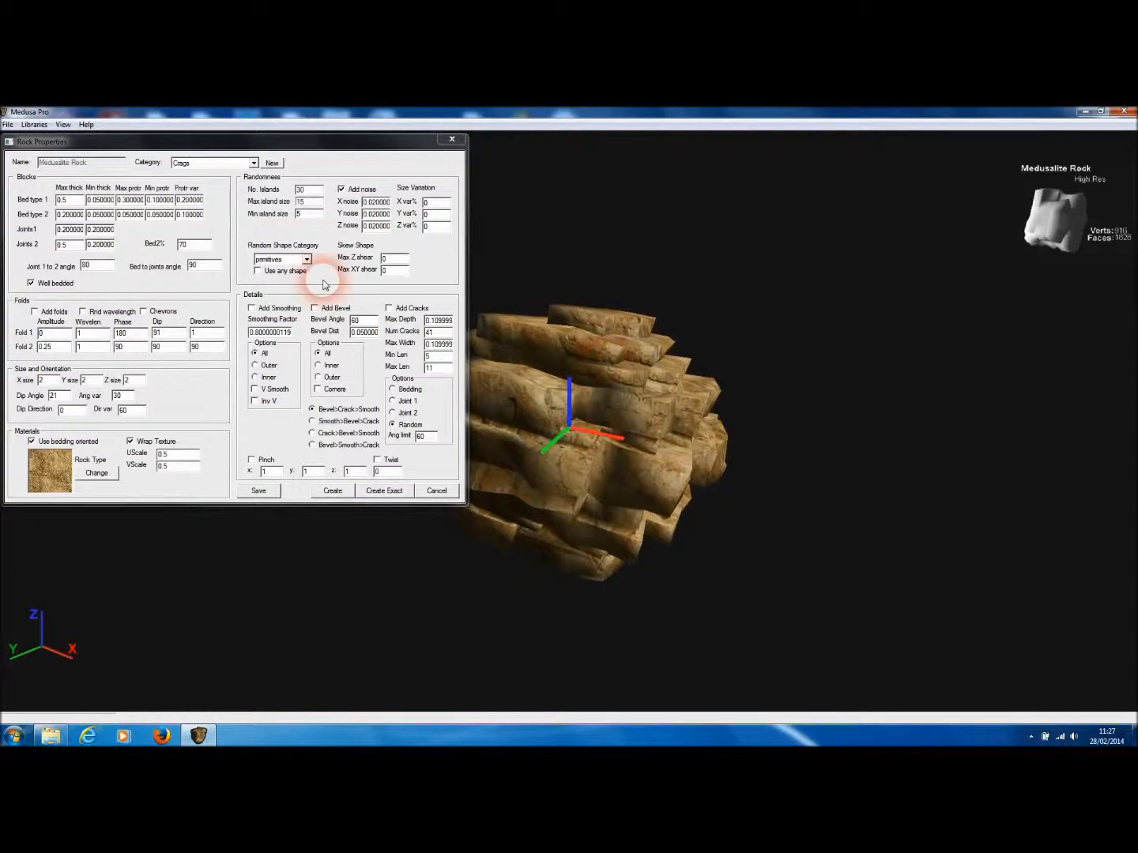
left_click(342, 189)
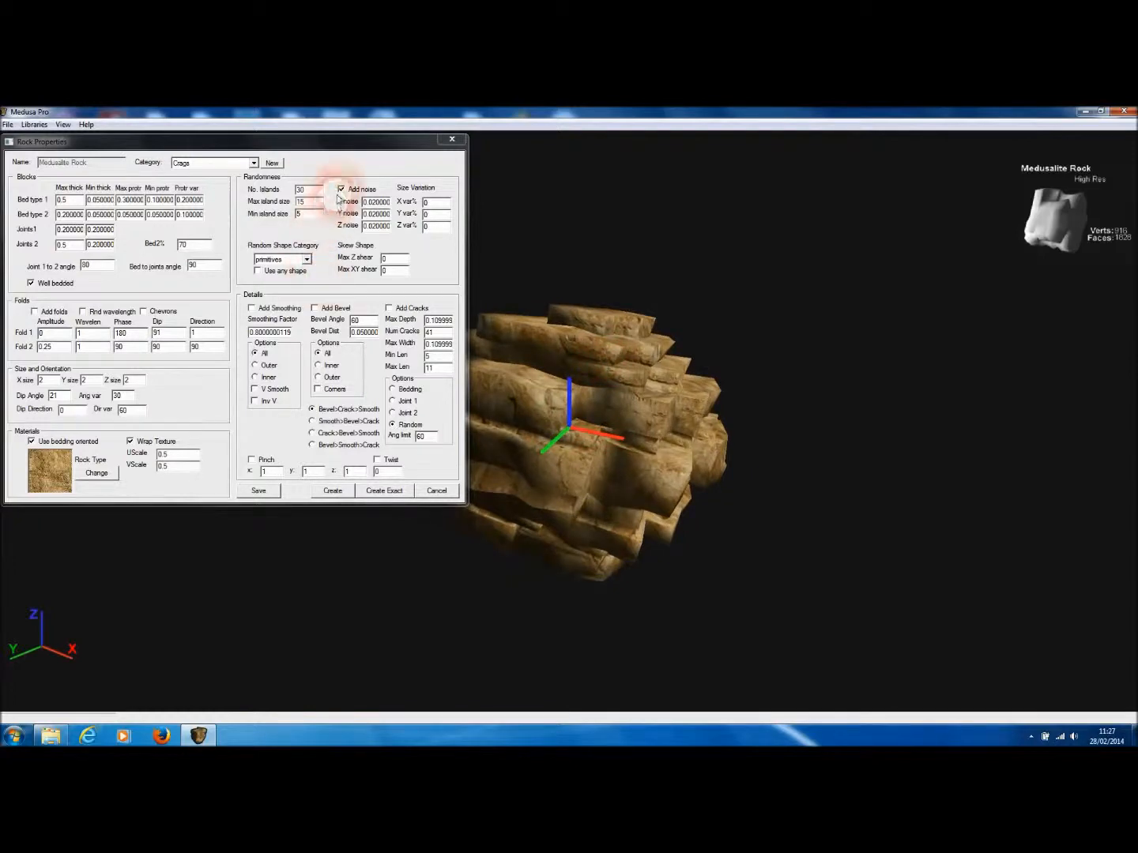
Try arches as the random shape category and set it back to primitives
left_click(307, 259)
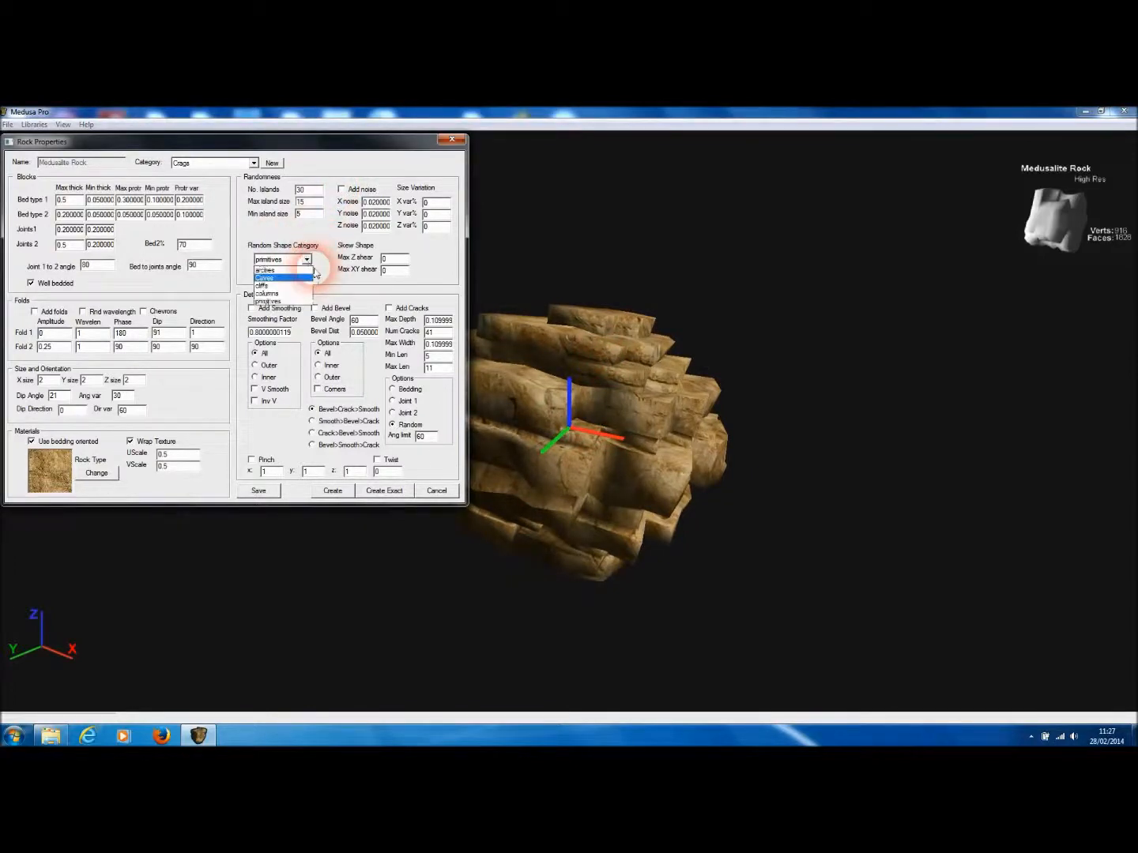
left_click(308, 260)
left_click(307, 262)
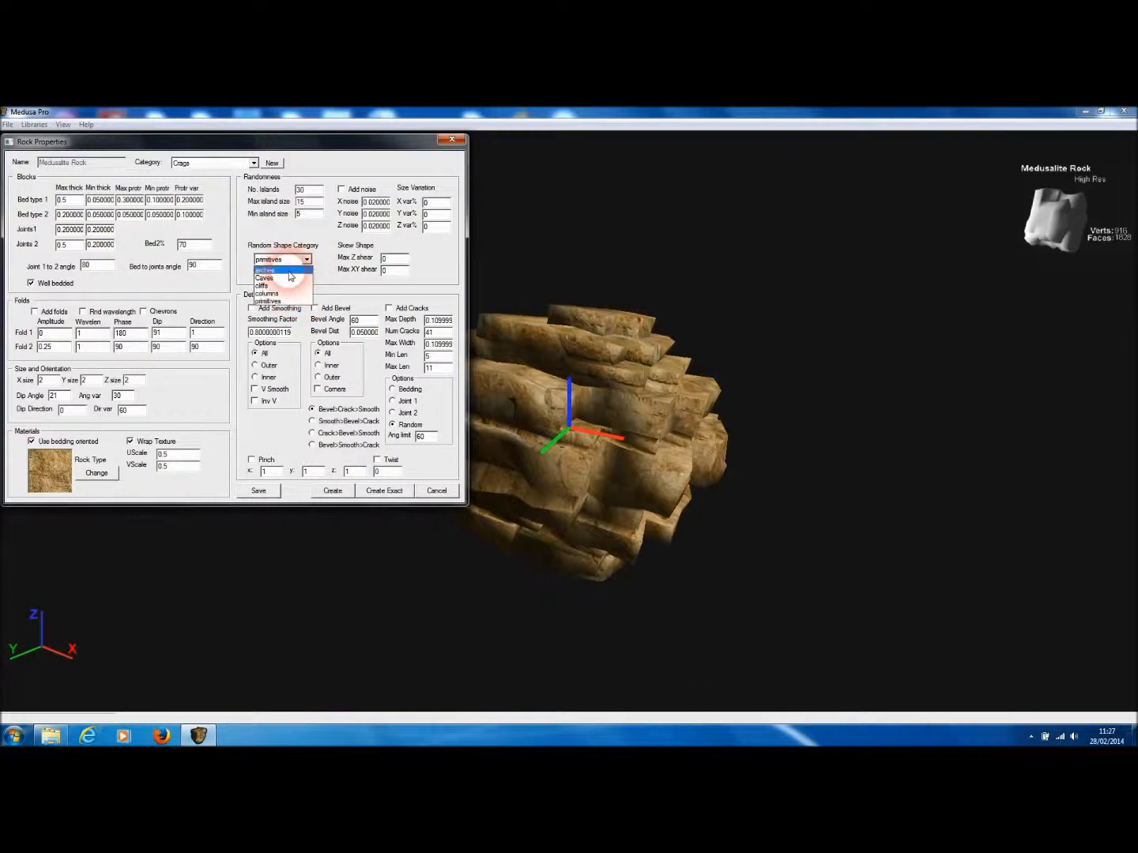
left_click(290, 271)
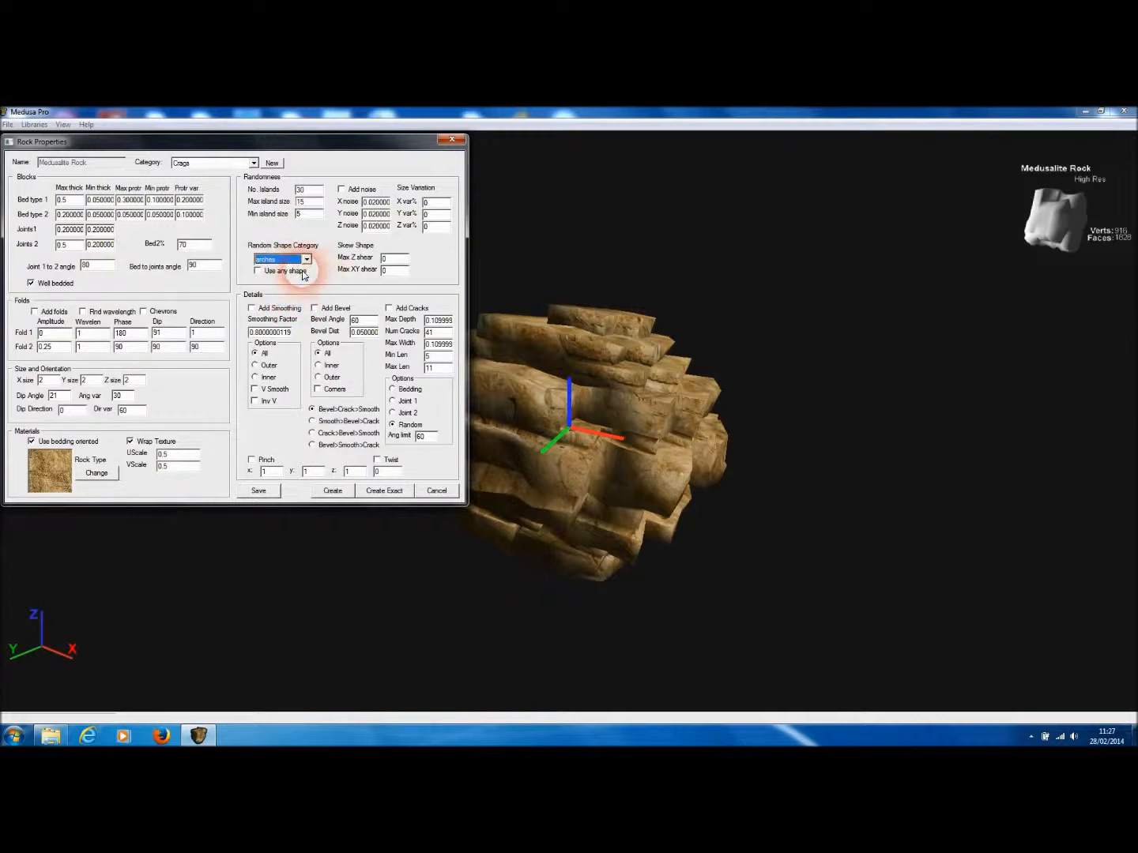
left_click(292, 262)
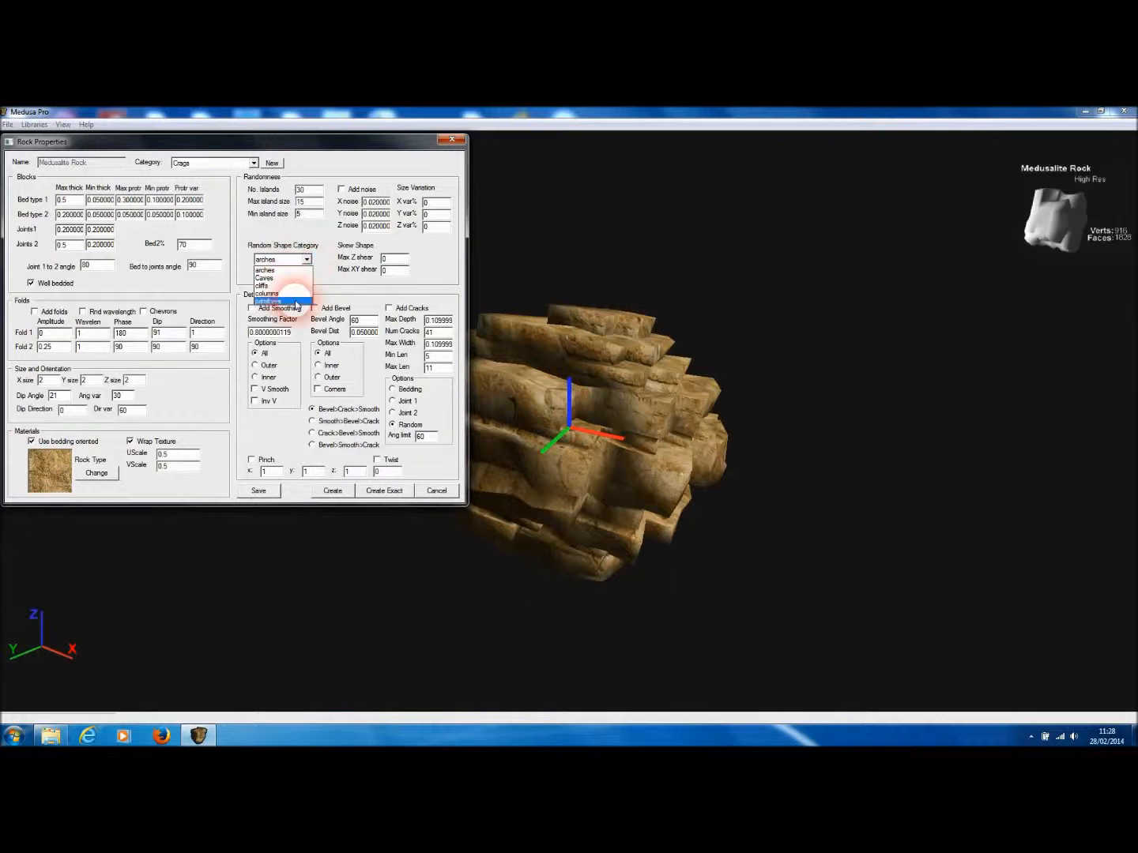
left_click(295, 303)
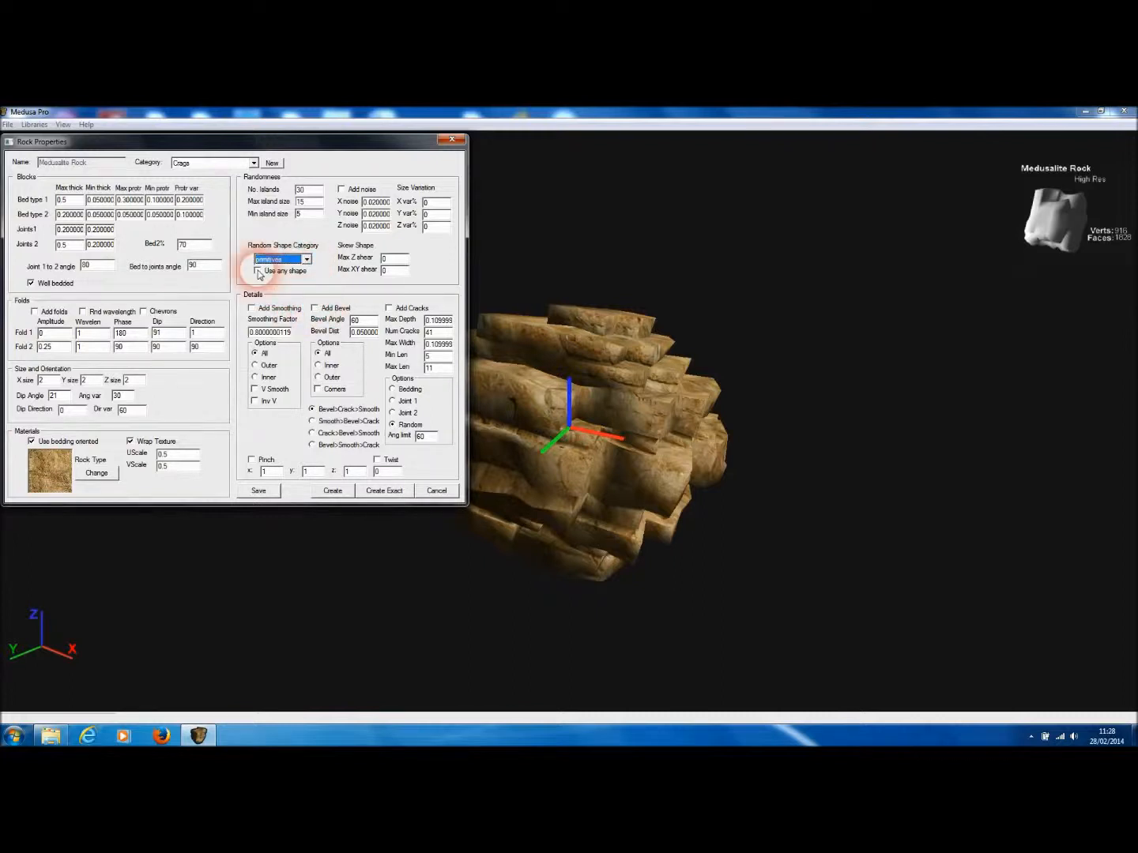
Browse all shapes in the shapes library down to the primitives and close the library without selecting one
left_click(34, 124)
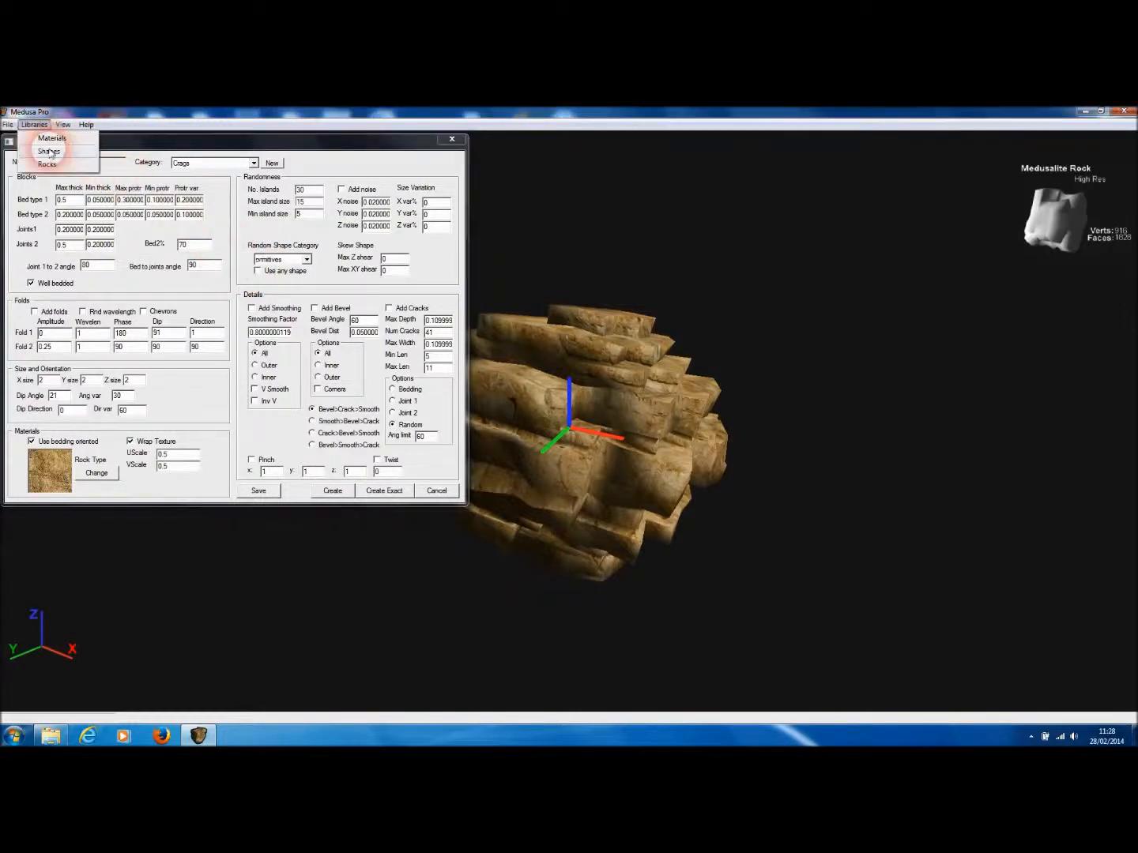
left_click(49, 152)
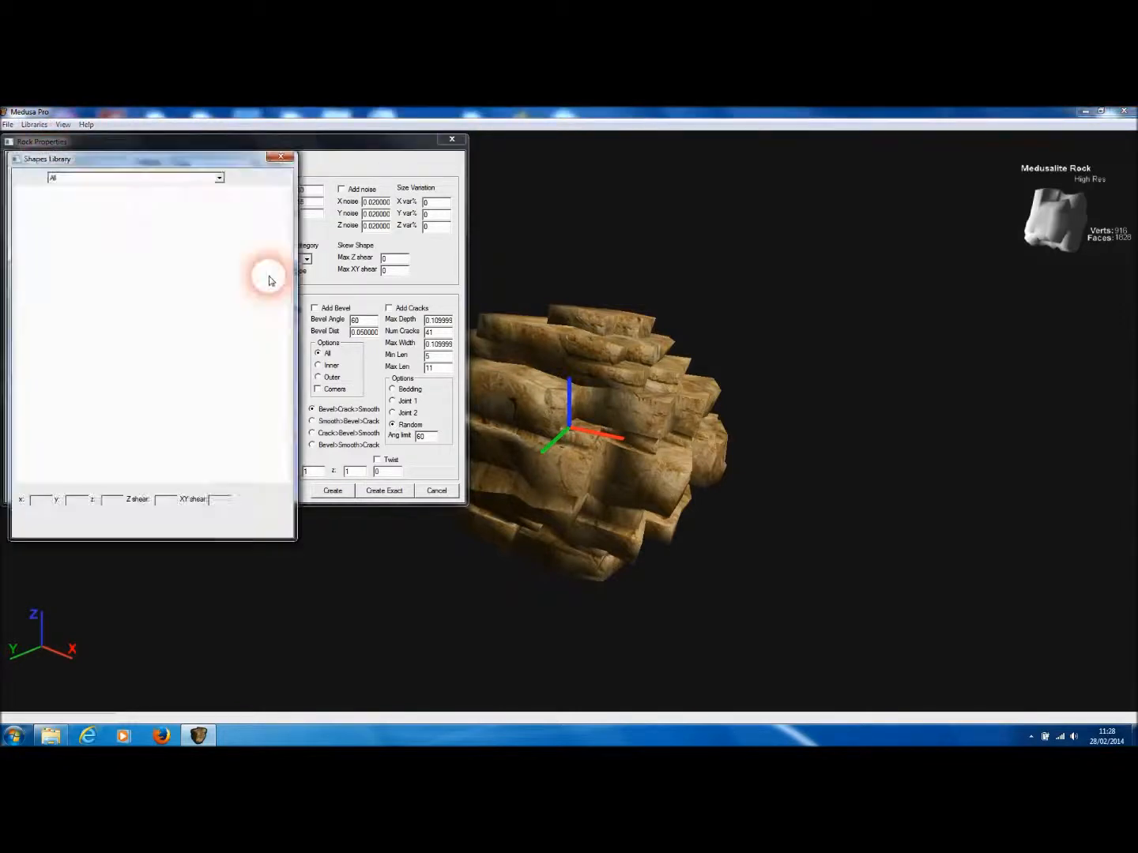
left_click_drag(286, 250, 283, 373)
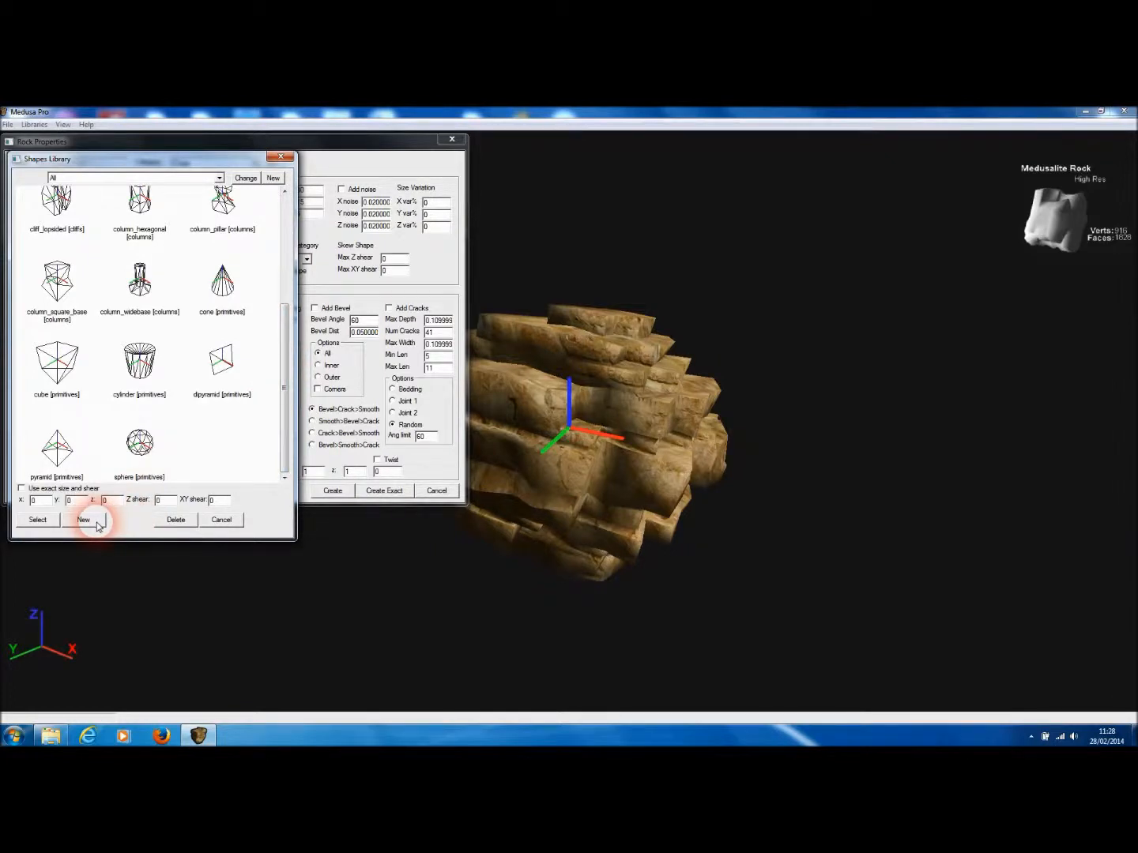
left_click(222, 519)
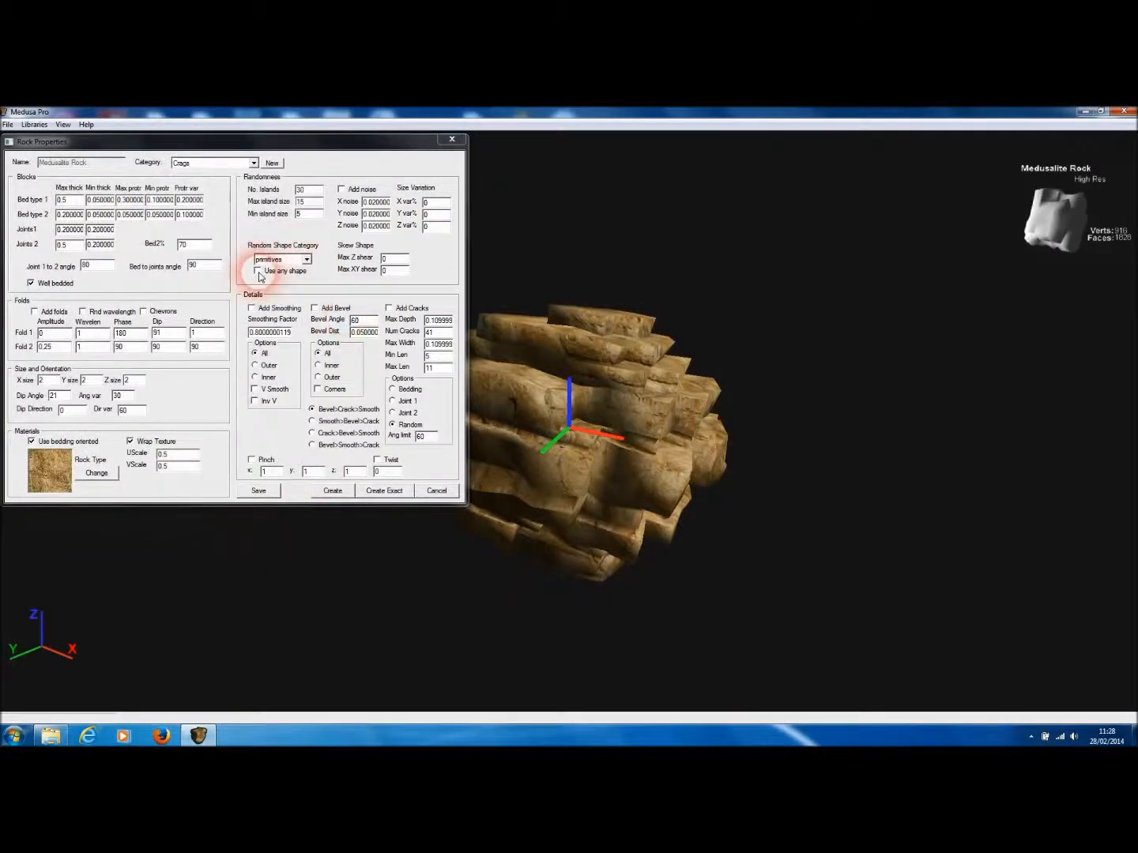
Try the option to use any random shape, turn it off again, and review the maximum Z and XY shear settings
left_click(260, 272)
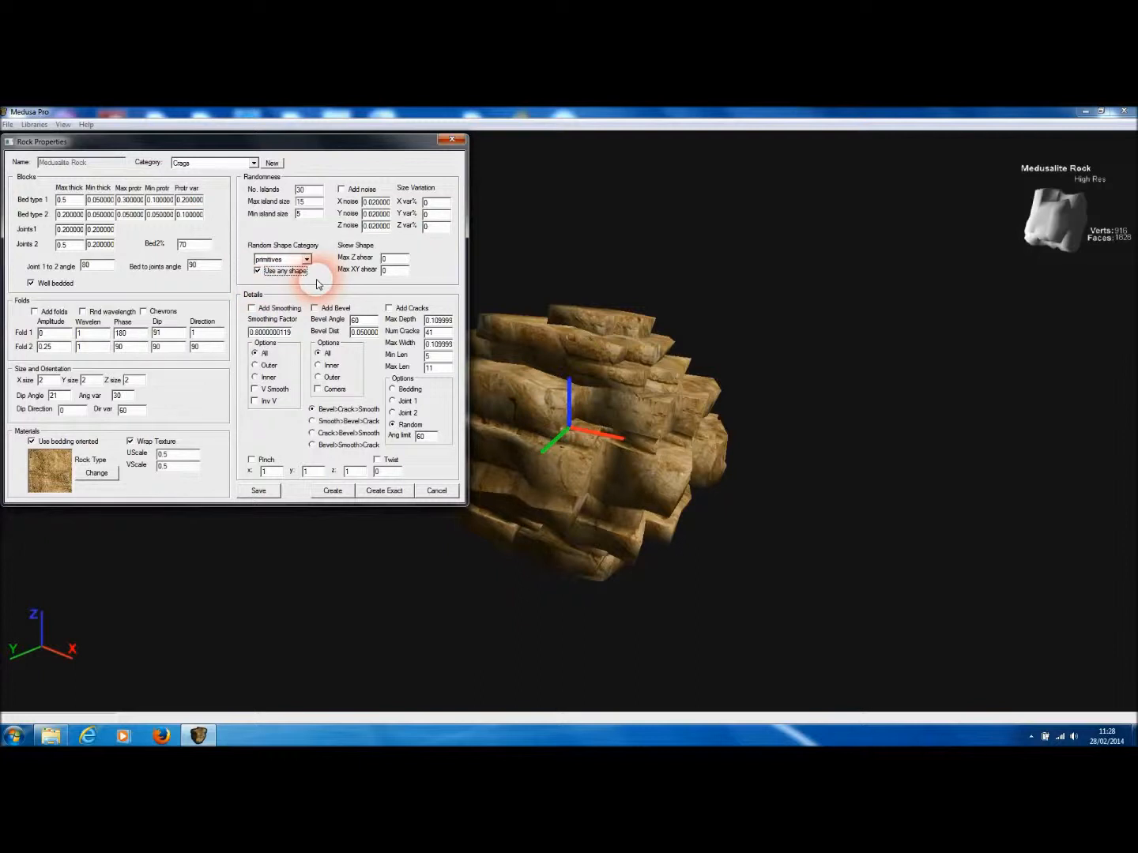
left_click(258, 271)
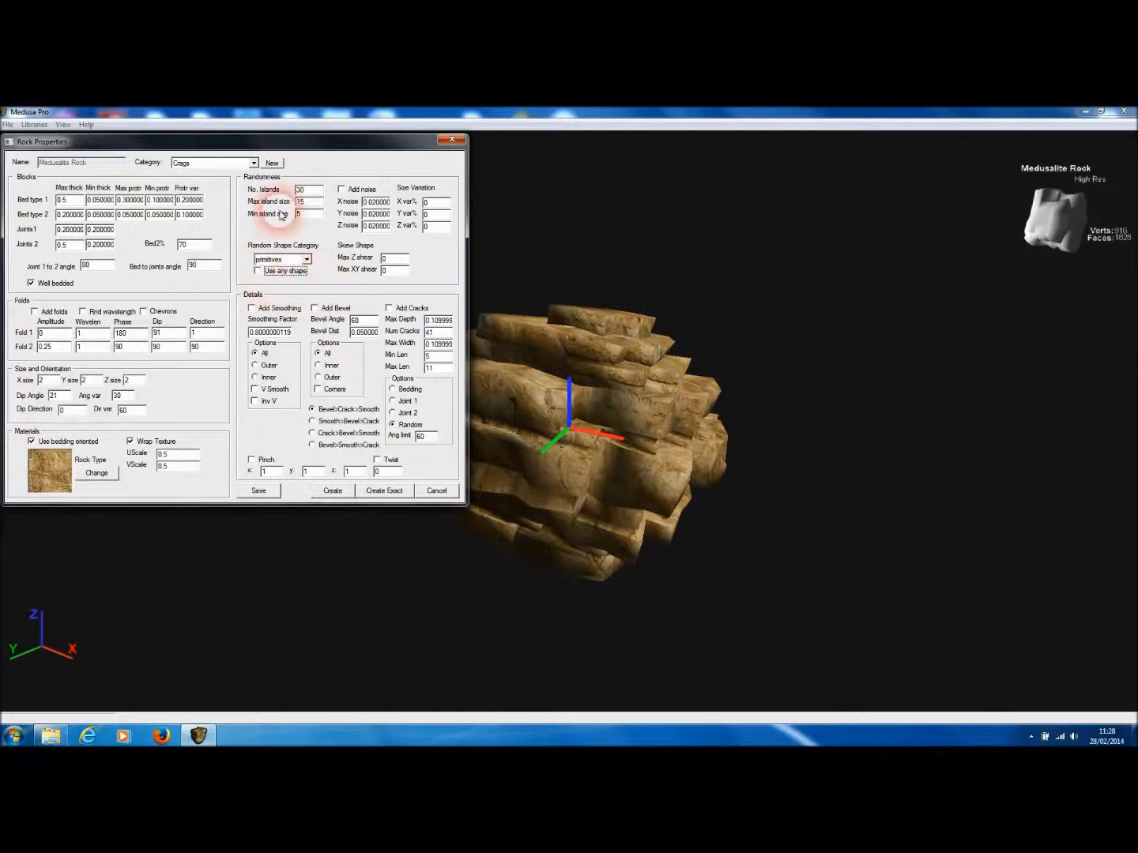
left_click(401, 260)
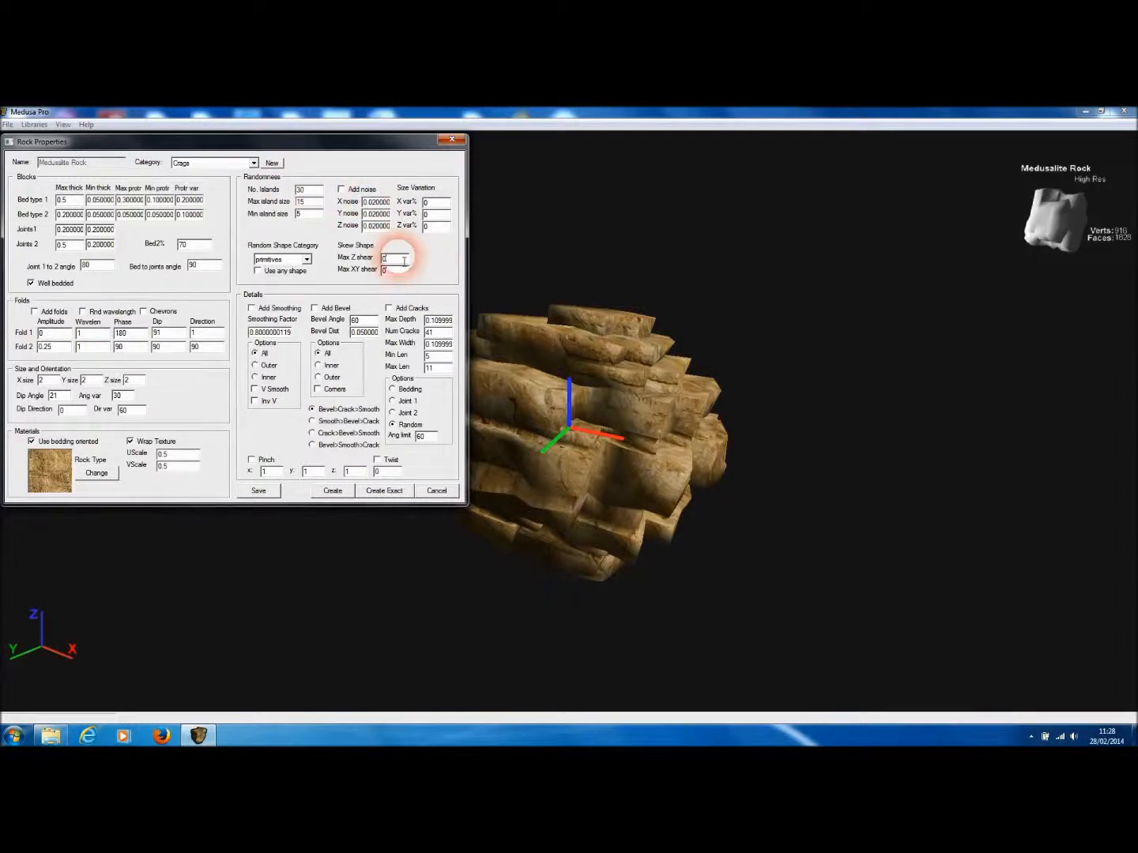
left_click(400, 261)
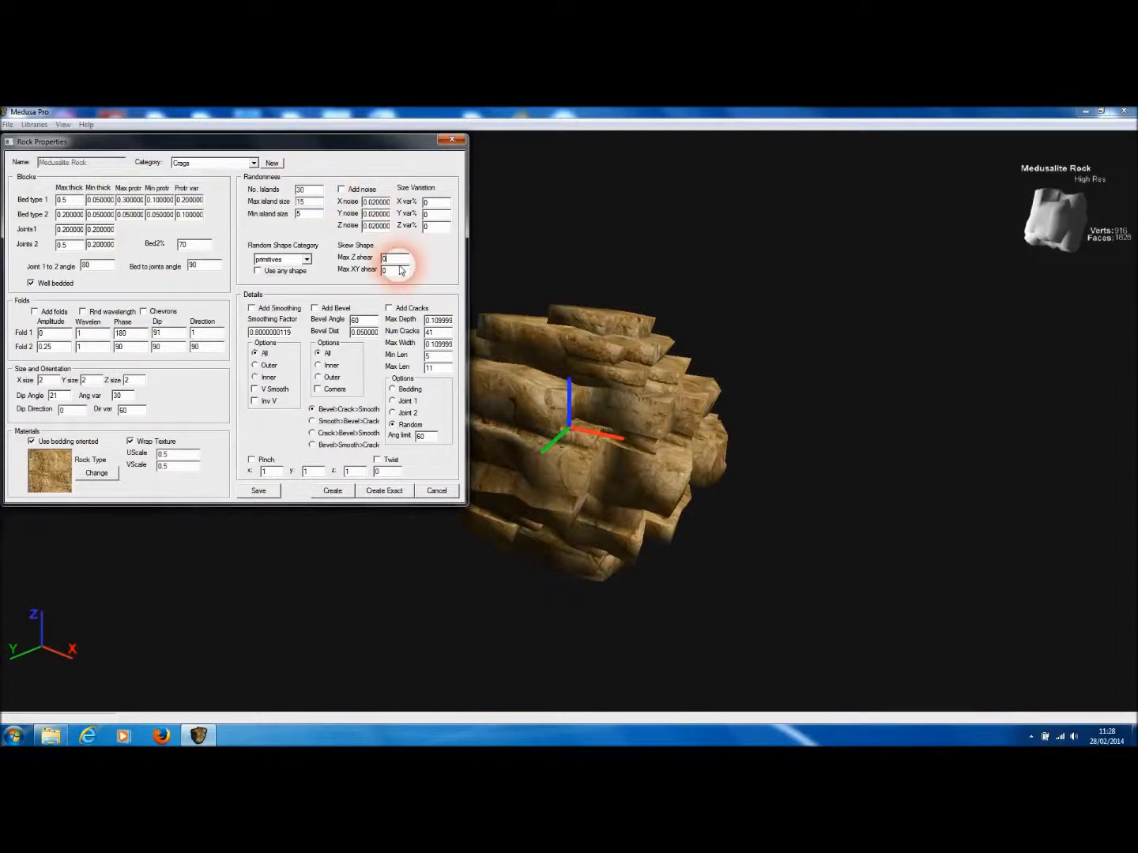
left_click(401, 271)
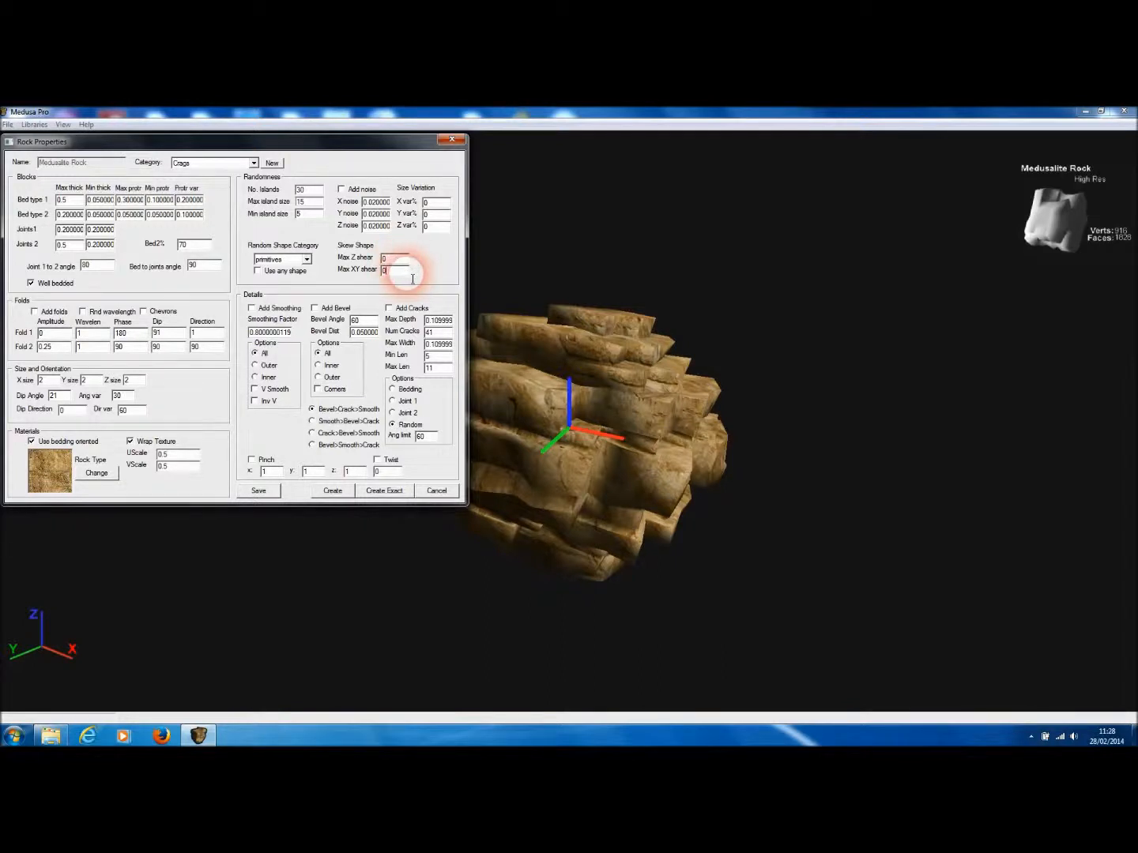
Show the rock's base shape outline, compare it with the rock from several angles, and hide the outline again
left_click(572, 263)
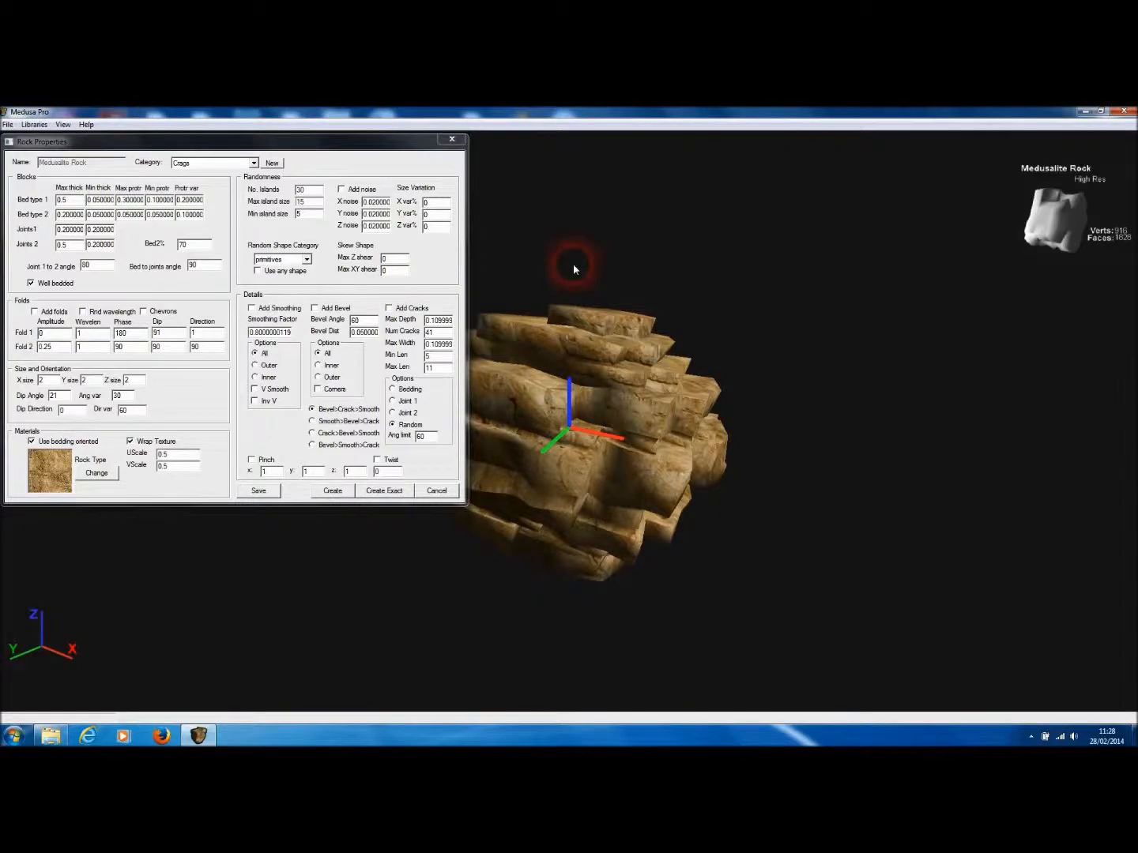
left_click_drag(573, 263, 644, 405)
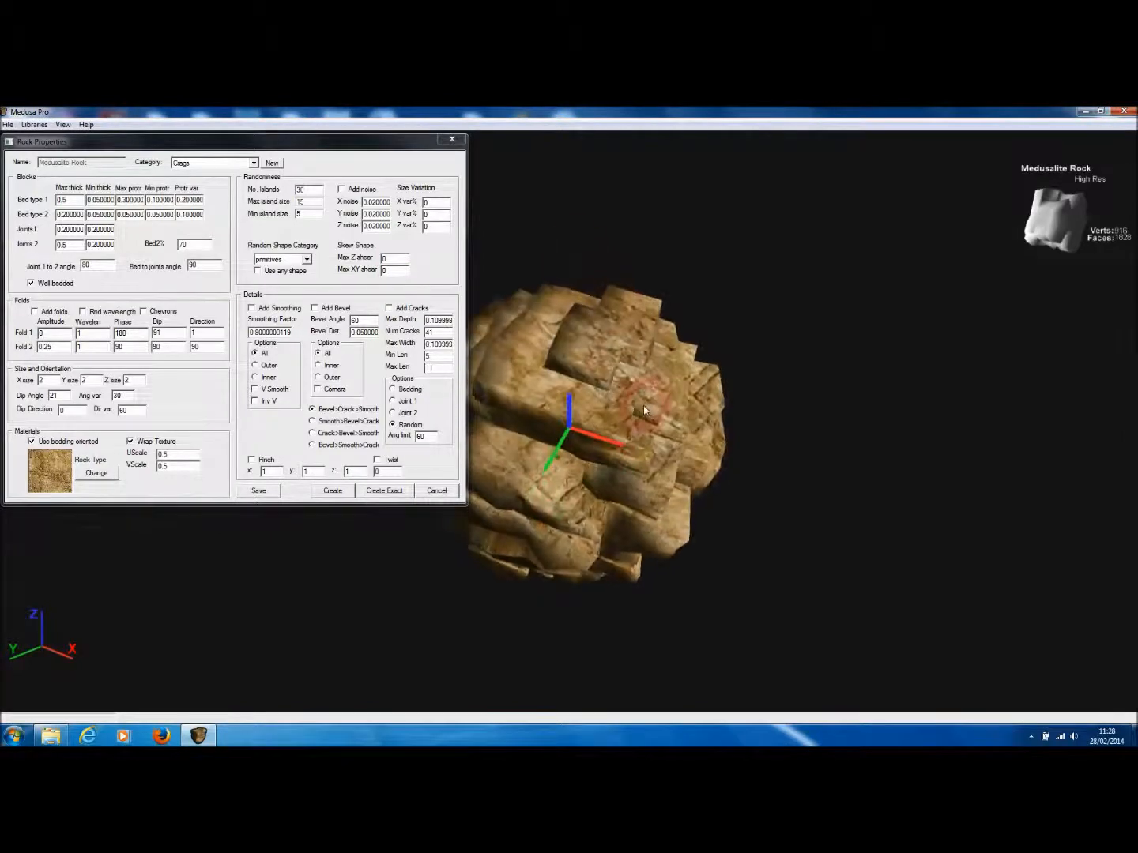
left_click(63, 127)
left_click(84, 182)
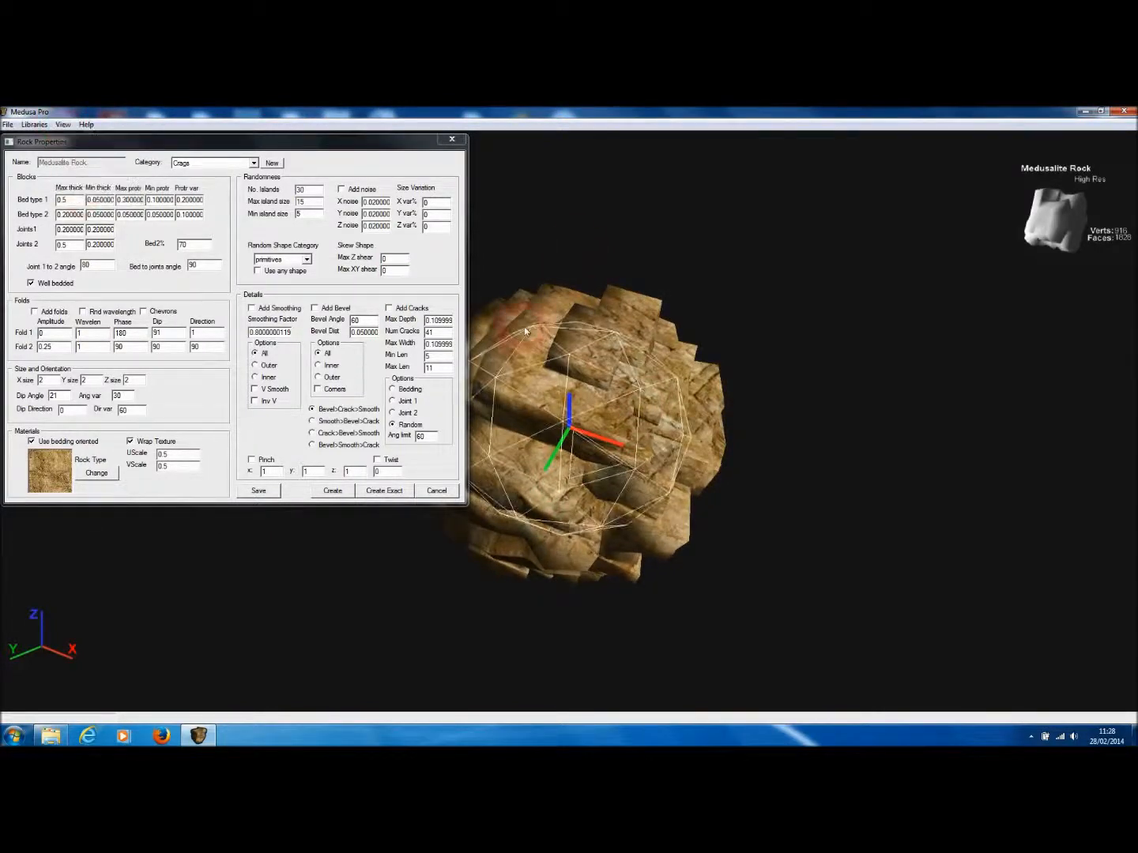
left_click_drag(774, 495, 773, 437)
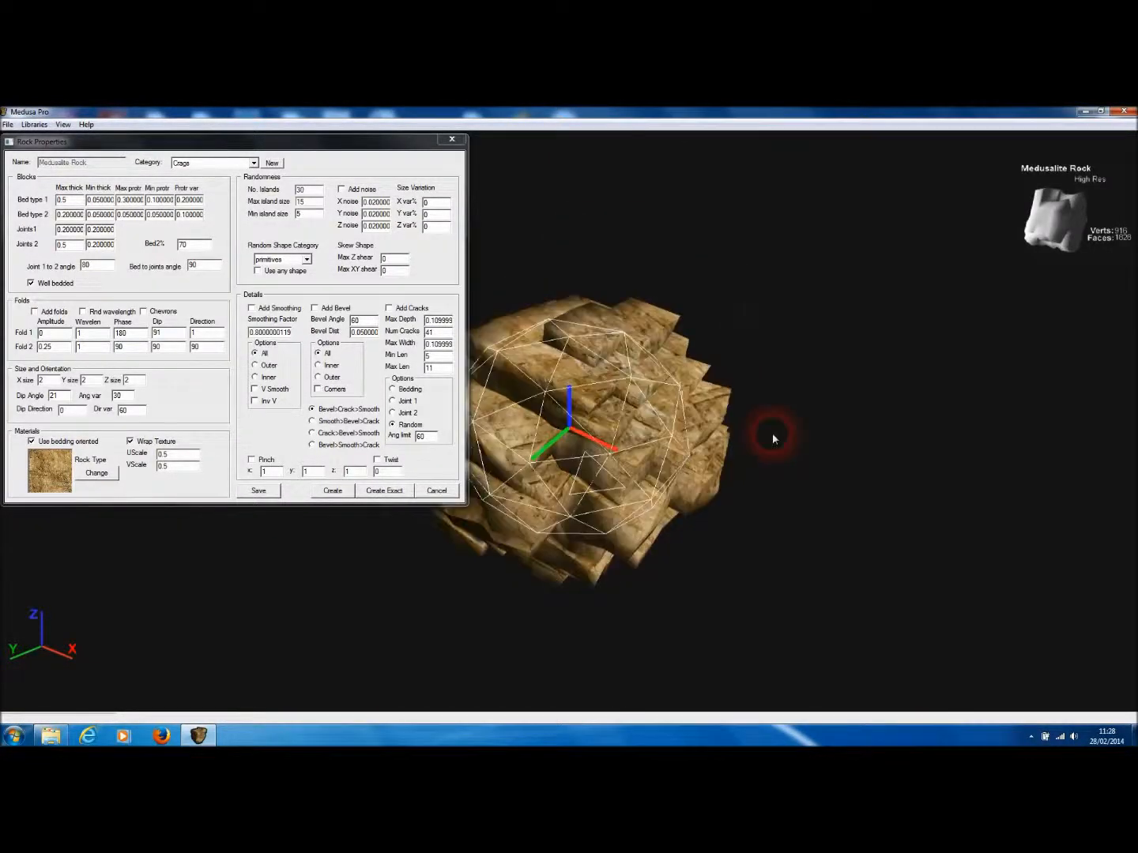
left_click(63, 124)
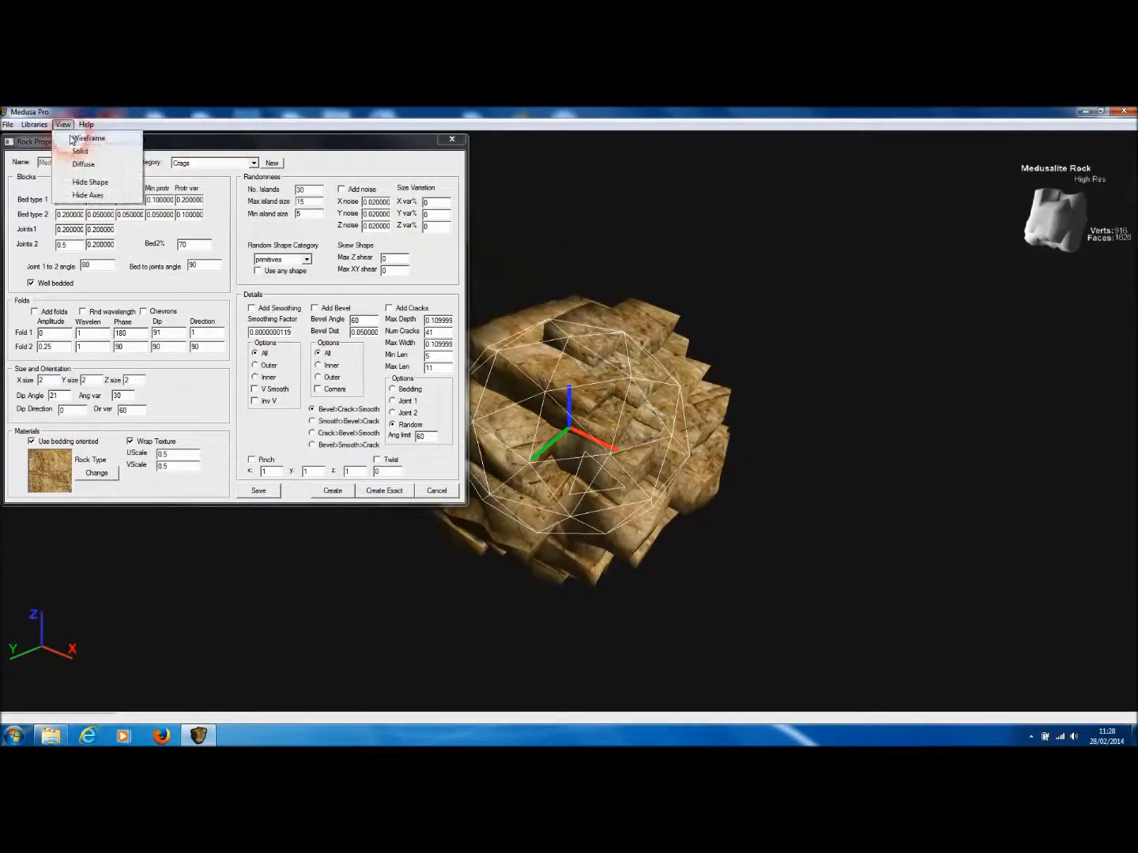
left_click(89, 195)
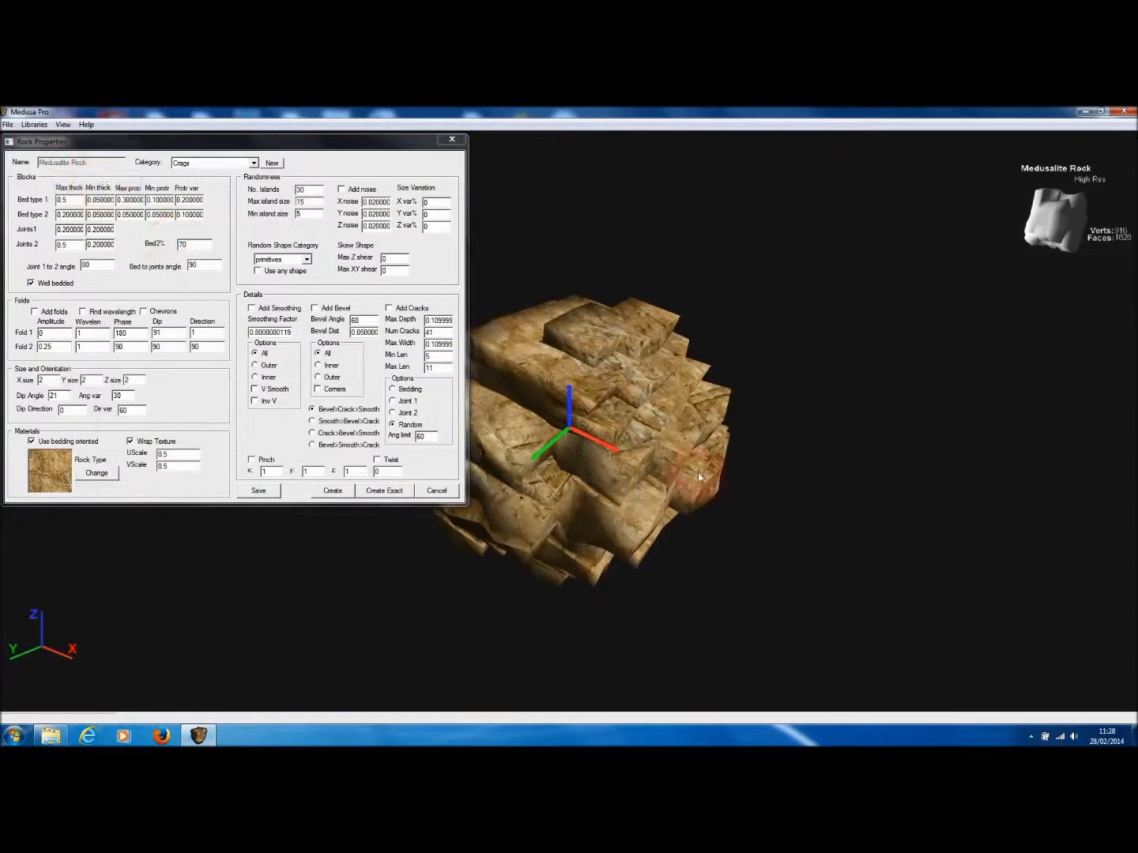
left_click_drag(700, 478, 644, 340)
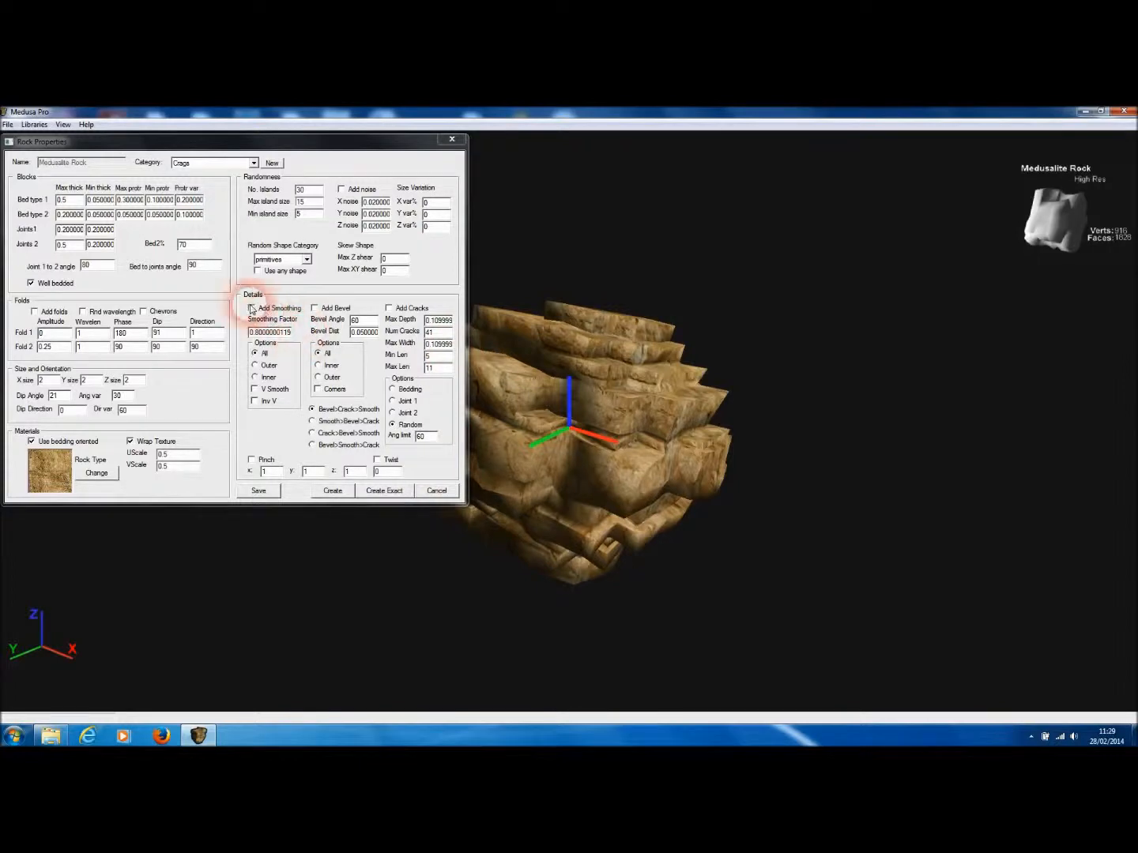
left_click_drag(647, 355, 680, 369)
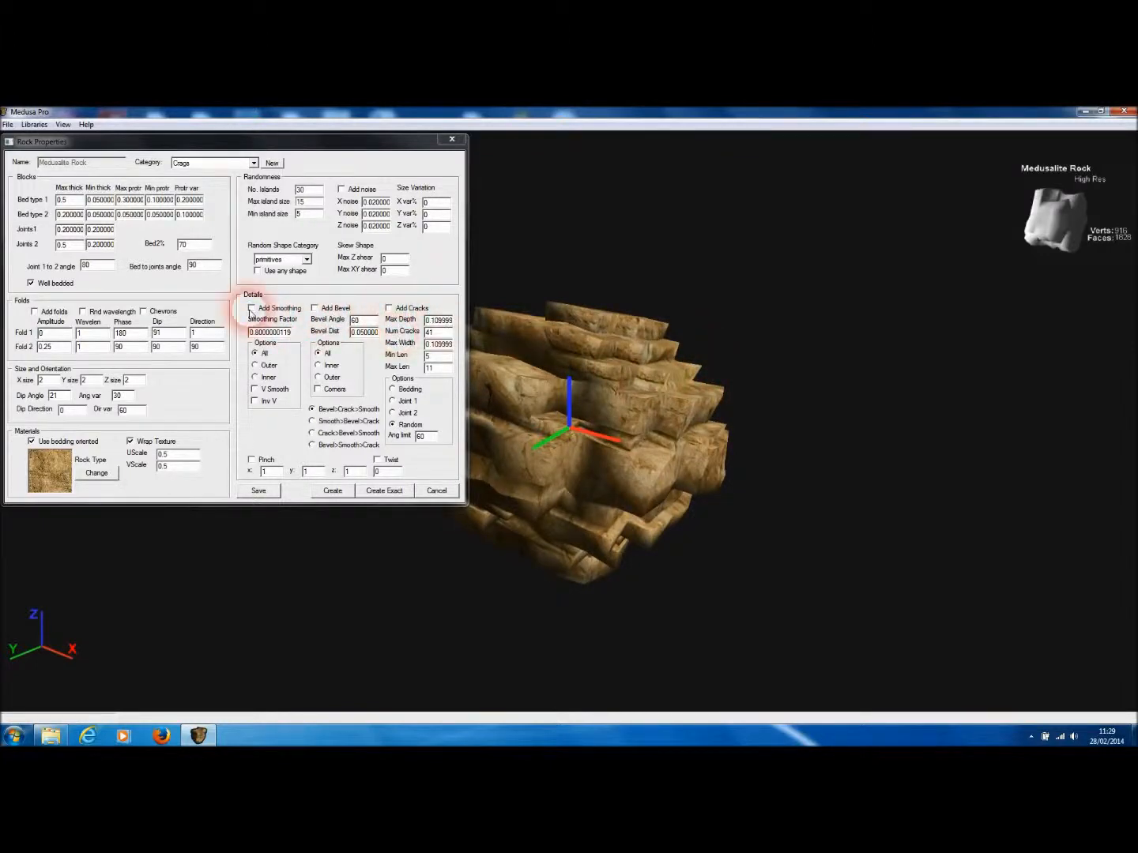
Enable smoothing with the V Smooth option, create a new rock and examine its rounded blocks
left_click(251, 309)
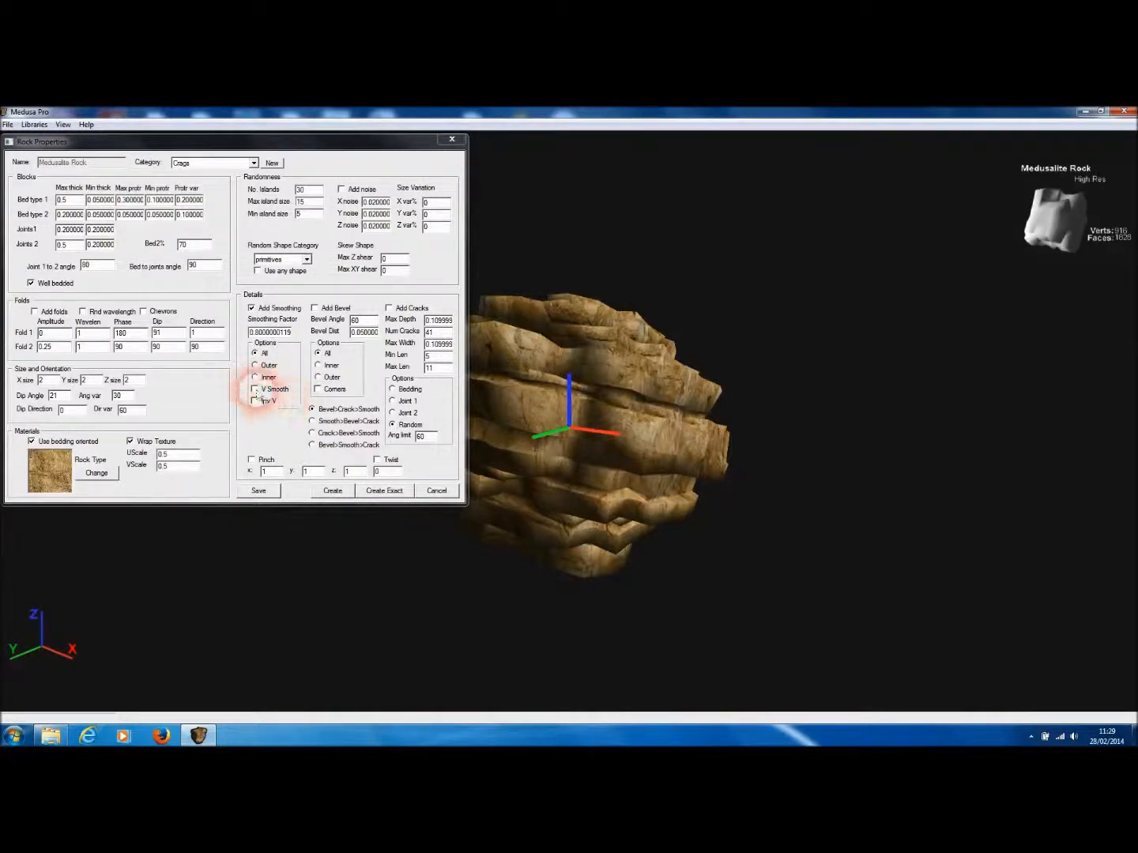
left_click(254, 389)
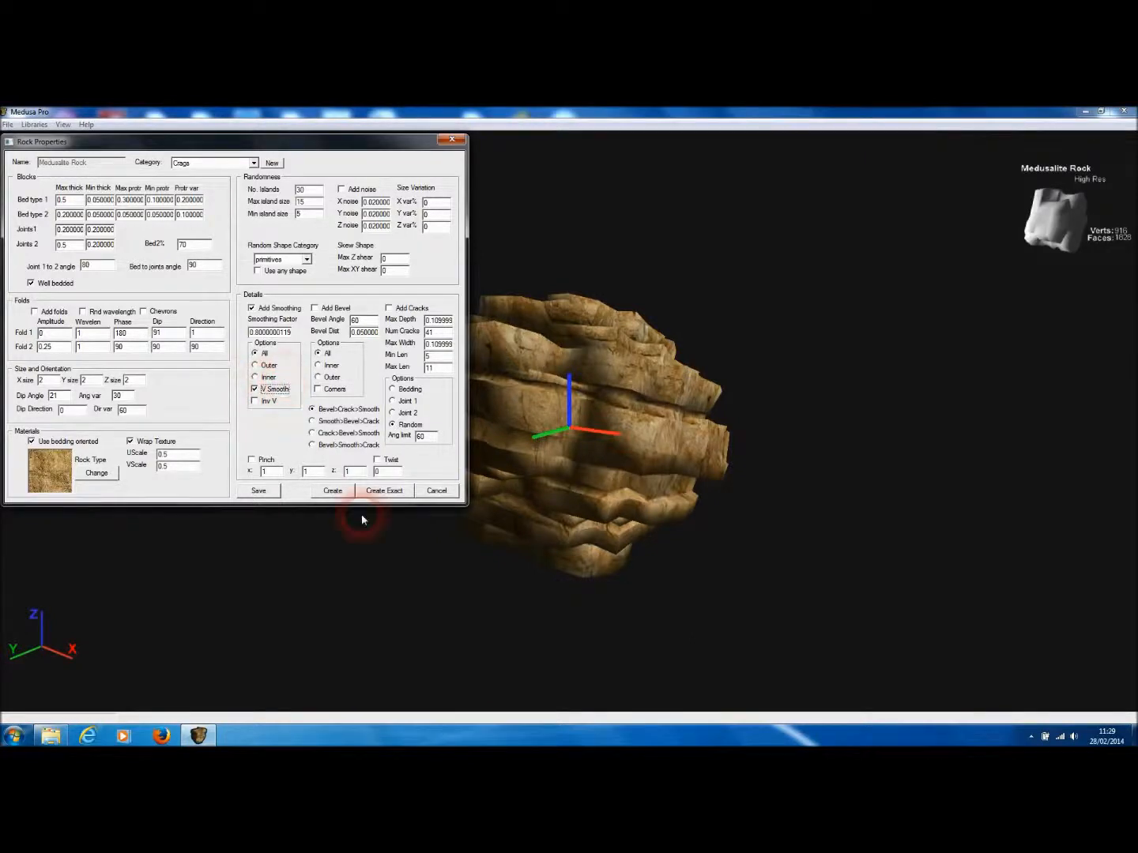
left_click(333, 490)
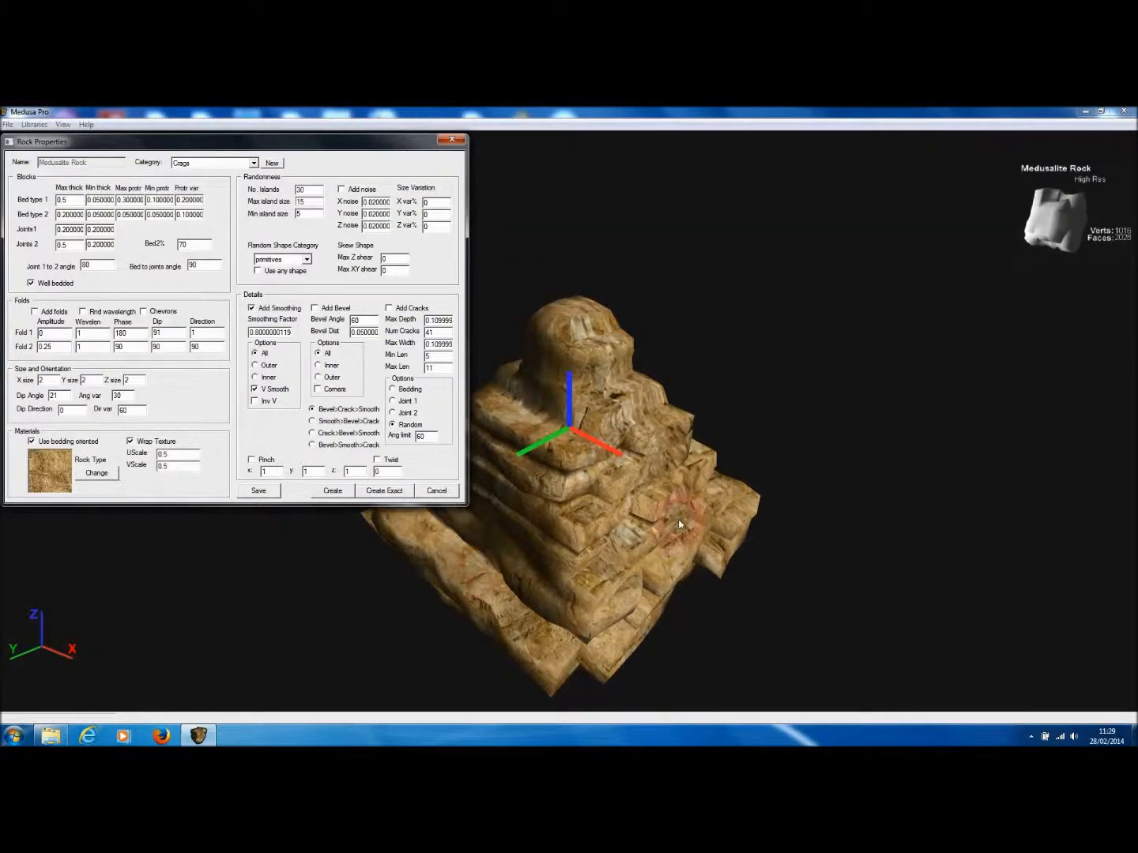
left_click_drag(679, 524, 817, 580)
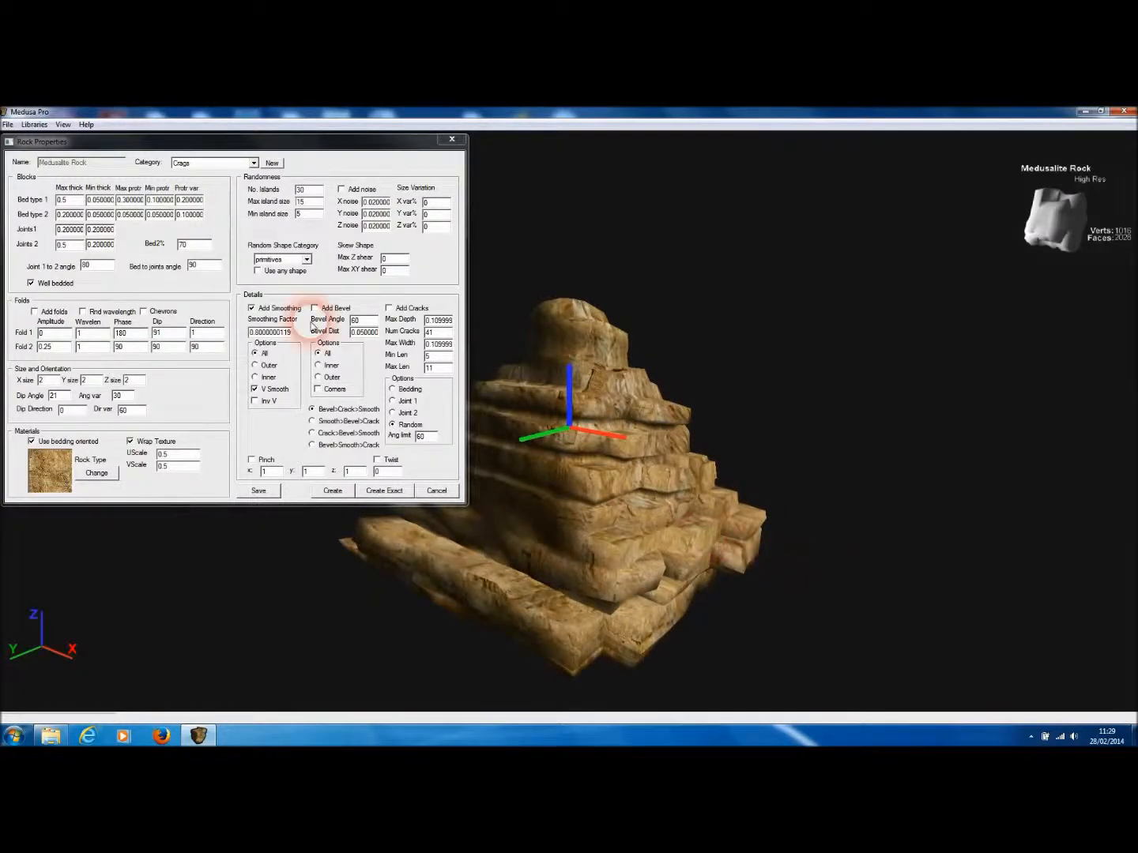
Turn off smoothing, enable beveling with the All option, create a new rock and examine its beveled edges
left_click(253, 309)
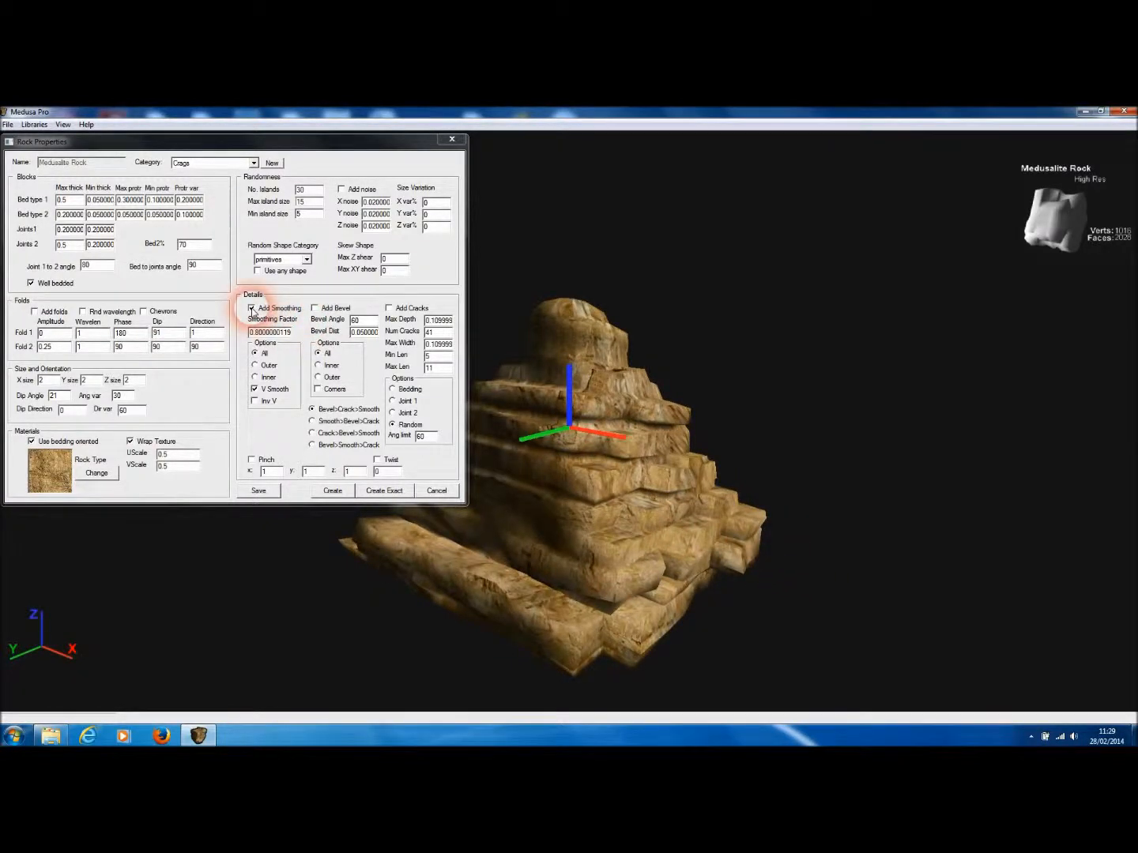
left_click(317, 310)
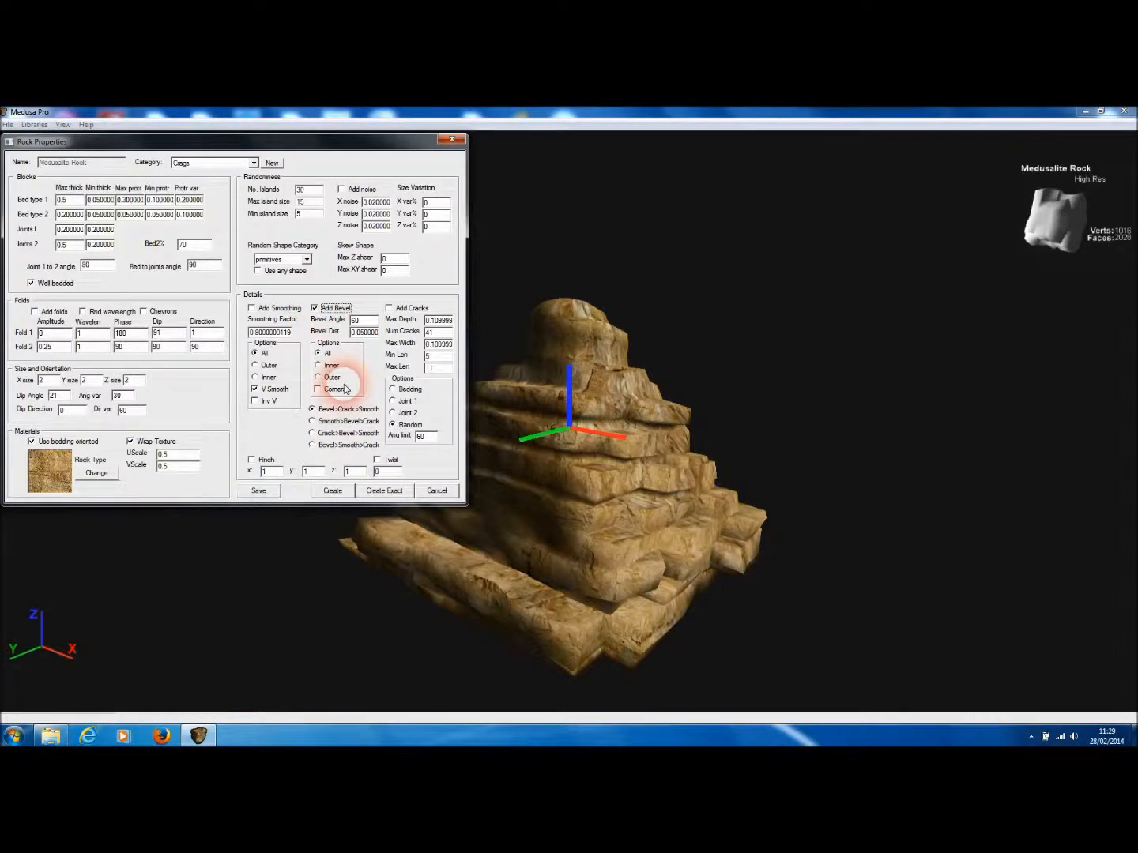
middle_click_drag(559, 430, 637, 528)
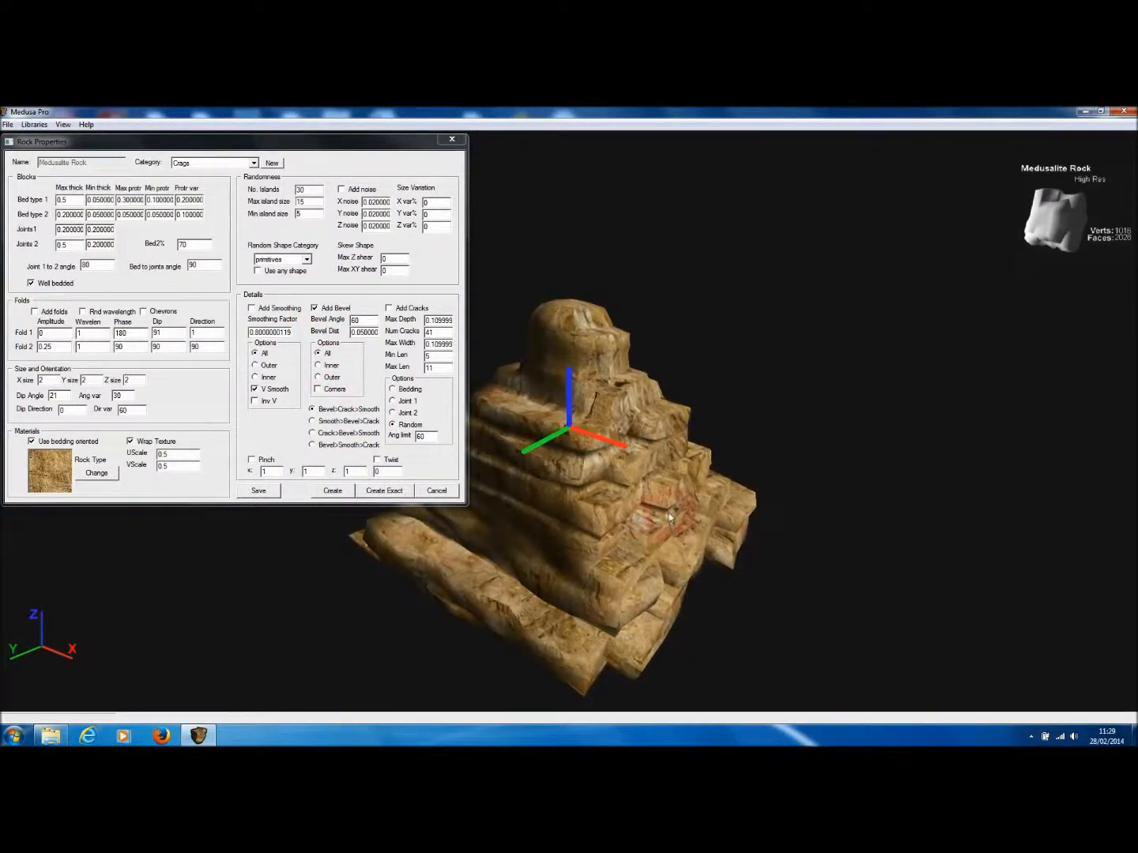
left_click(338, 361)
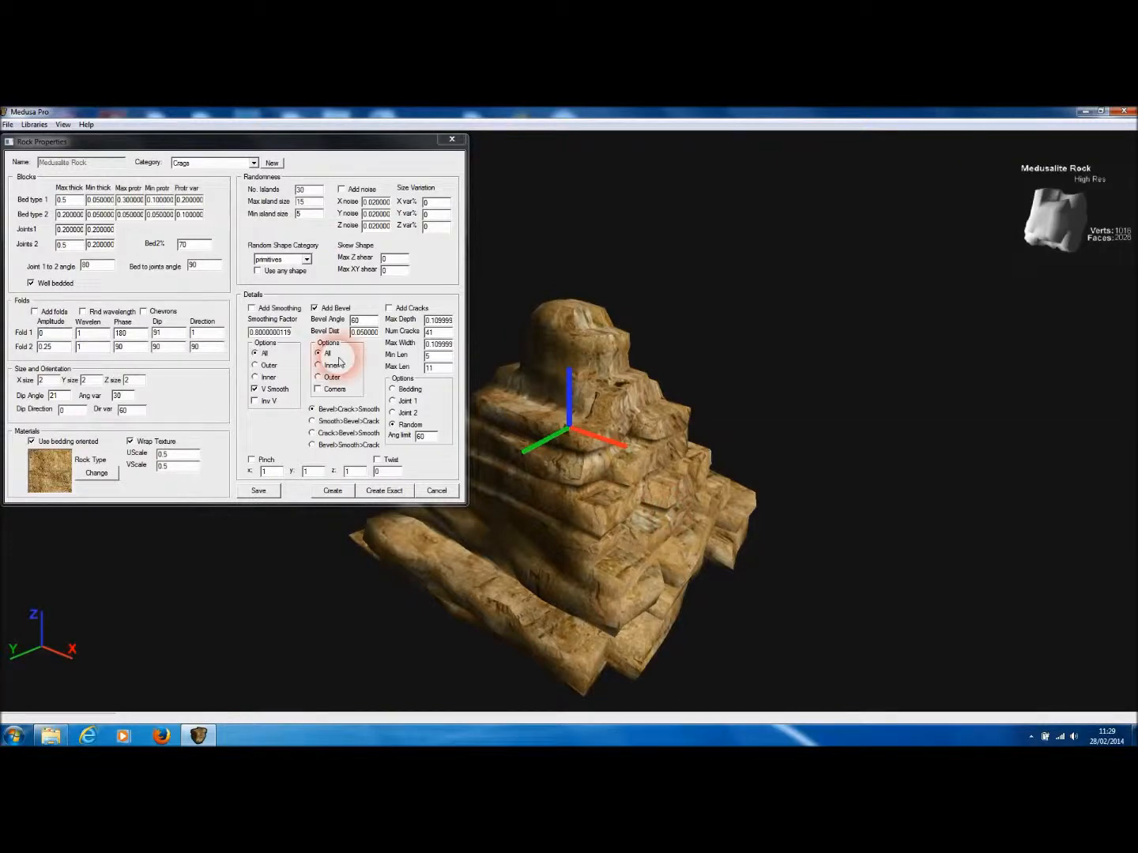
left_click(365, 323)
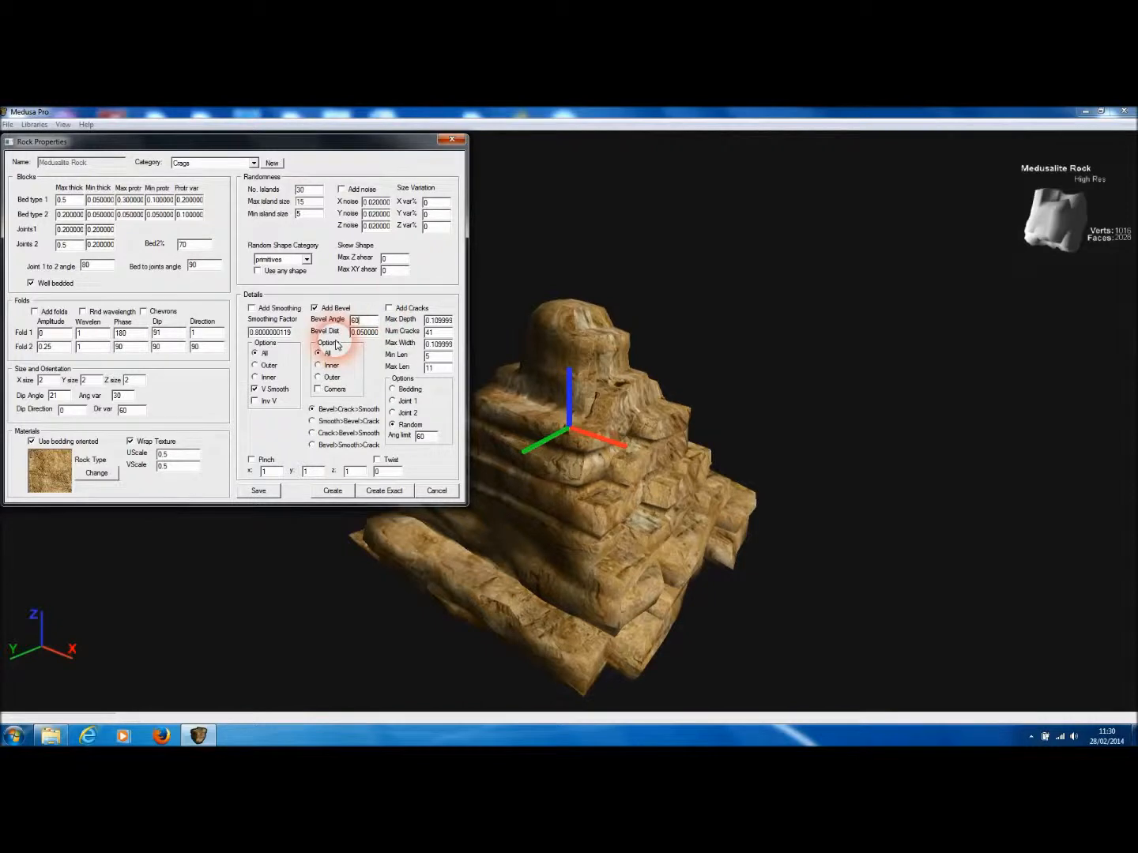
left_click(366, 334)
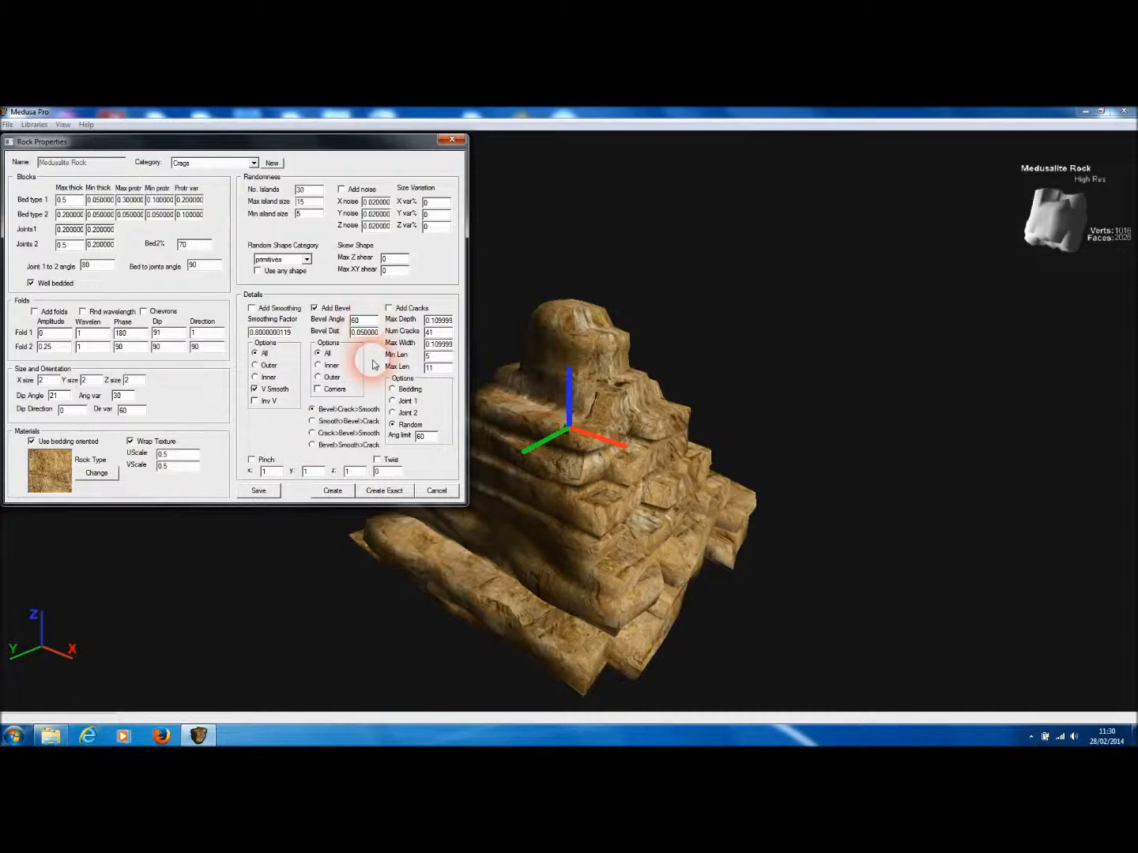
left_click(339, 494)
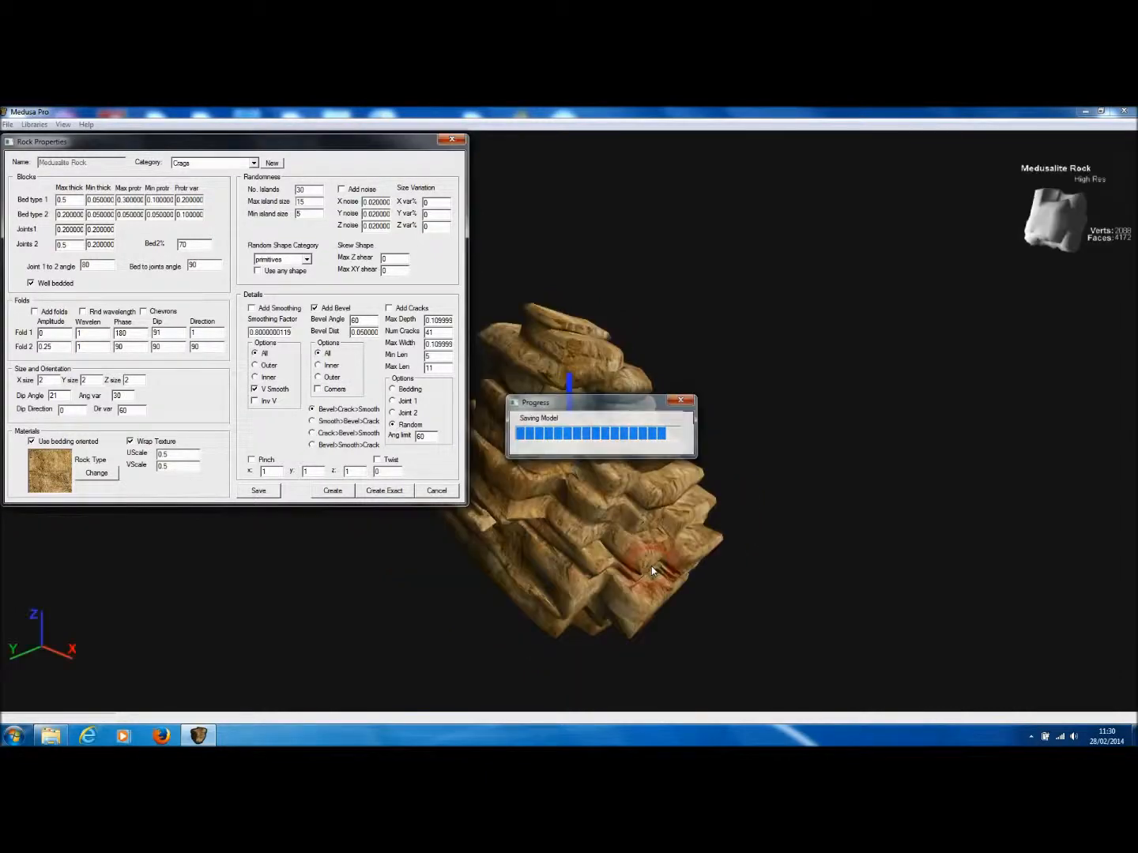
left_click_drag(655, 579, 671, 399)
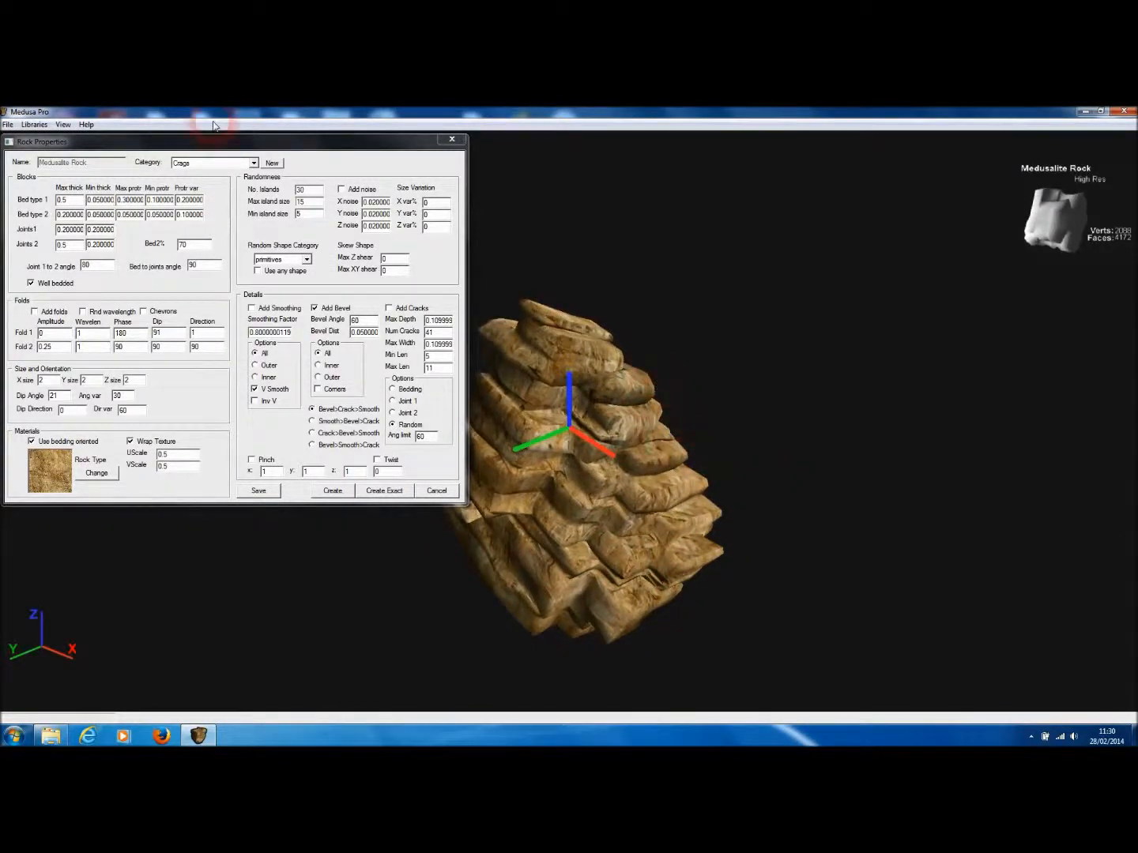
Display the beveled rock as a wireframe, inspect its mesh up close and return to the solid view
left_click(62, 124)
left_click(89, 138)
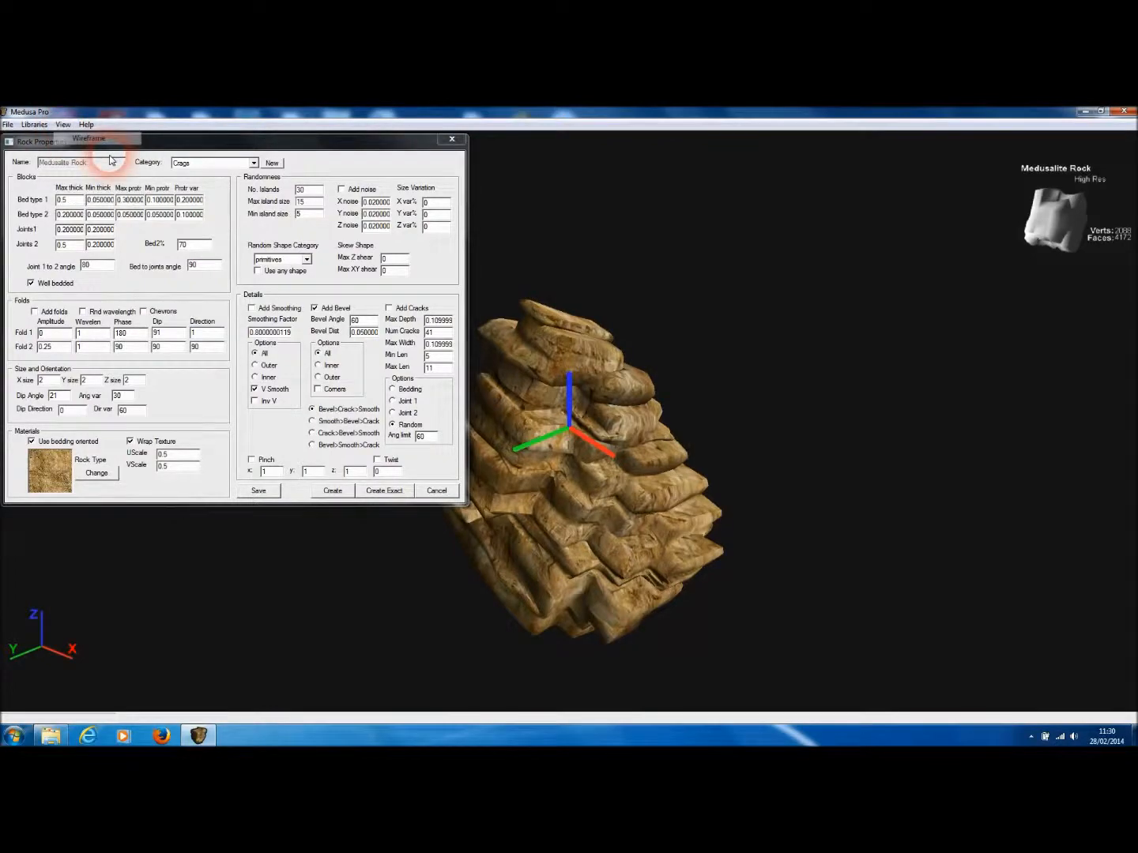
left_click_drag(797, 553, 666, 417)
scroll(747, 441, "up", 3)
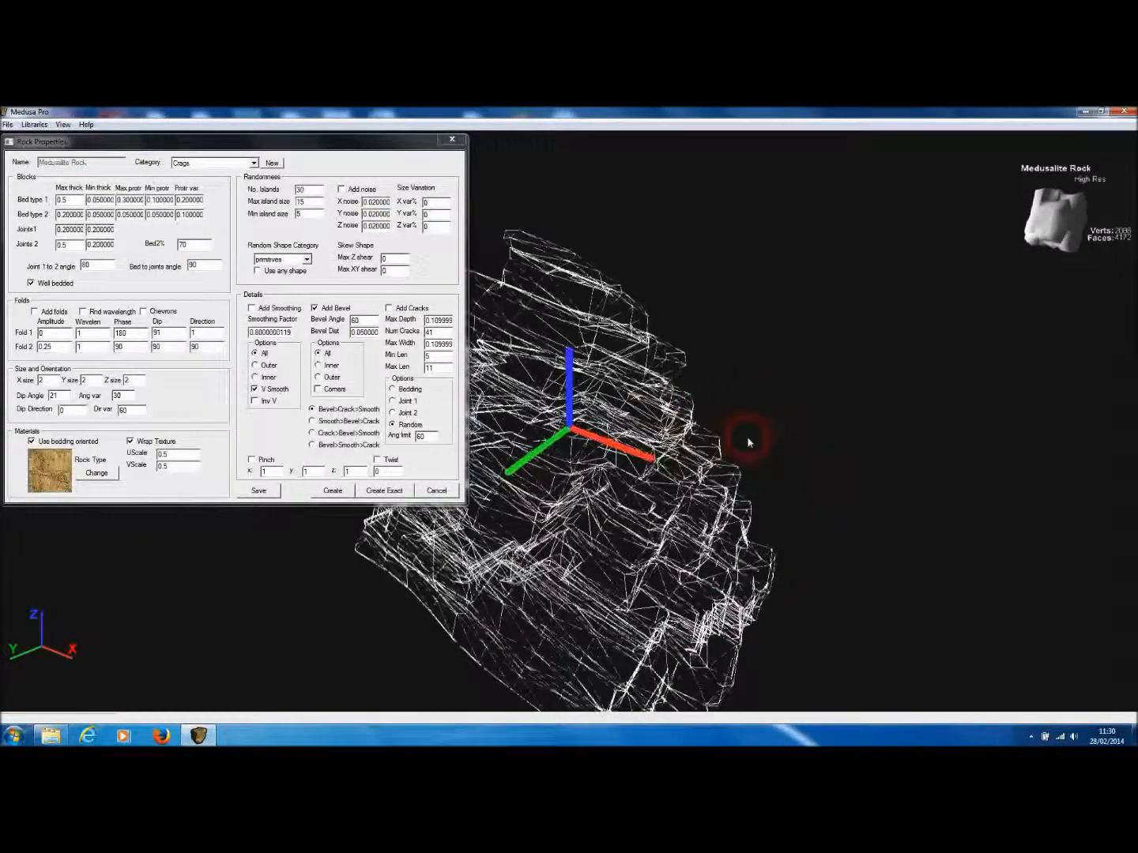
left_click_drag(747, 440, 703, 496)
left_click(63, 125)
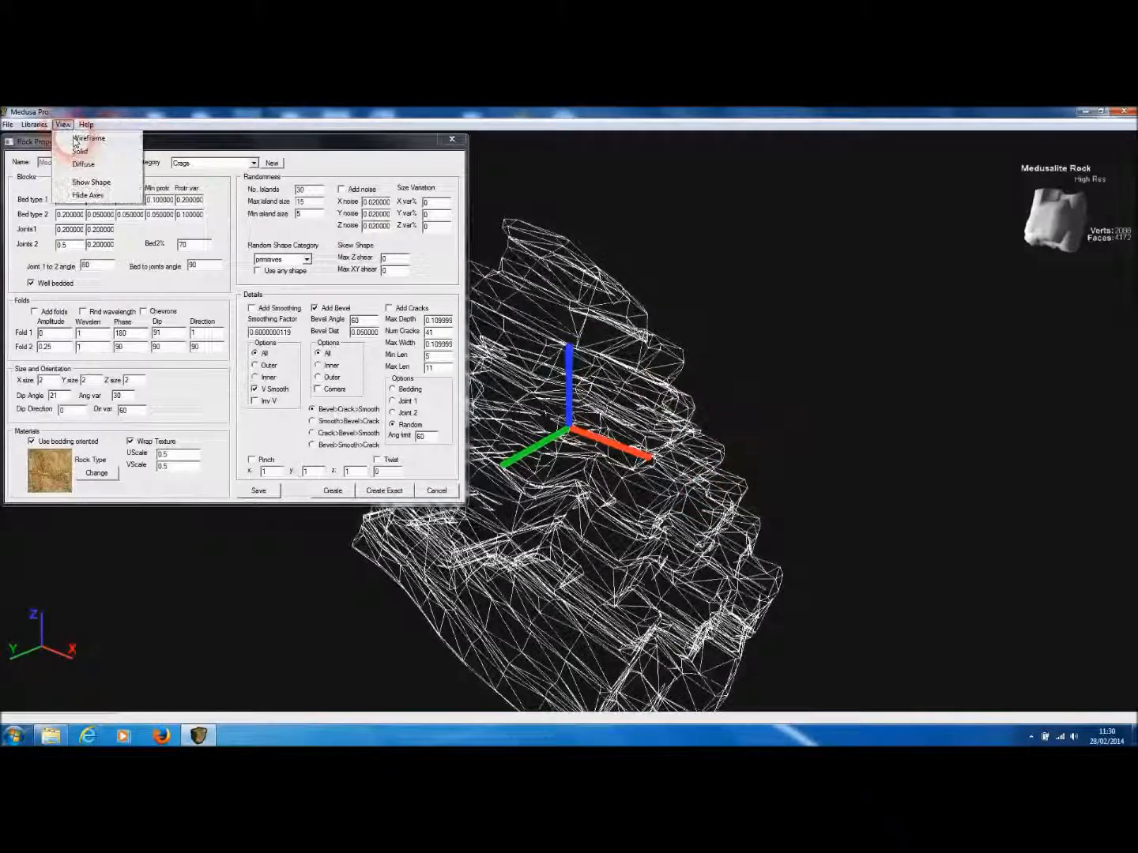
left_click(80, 151)
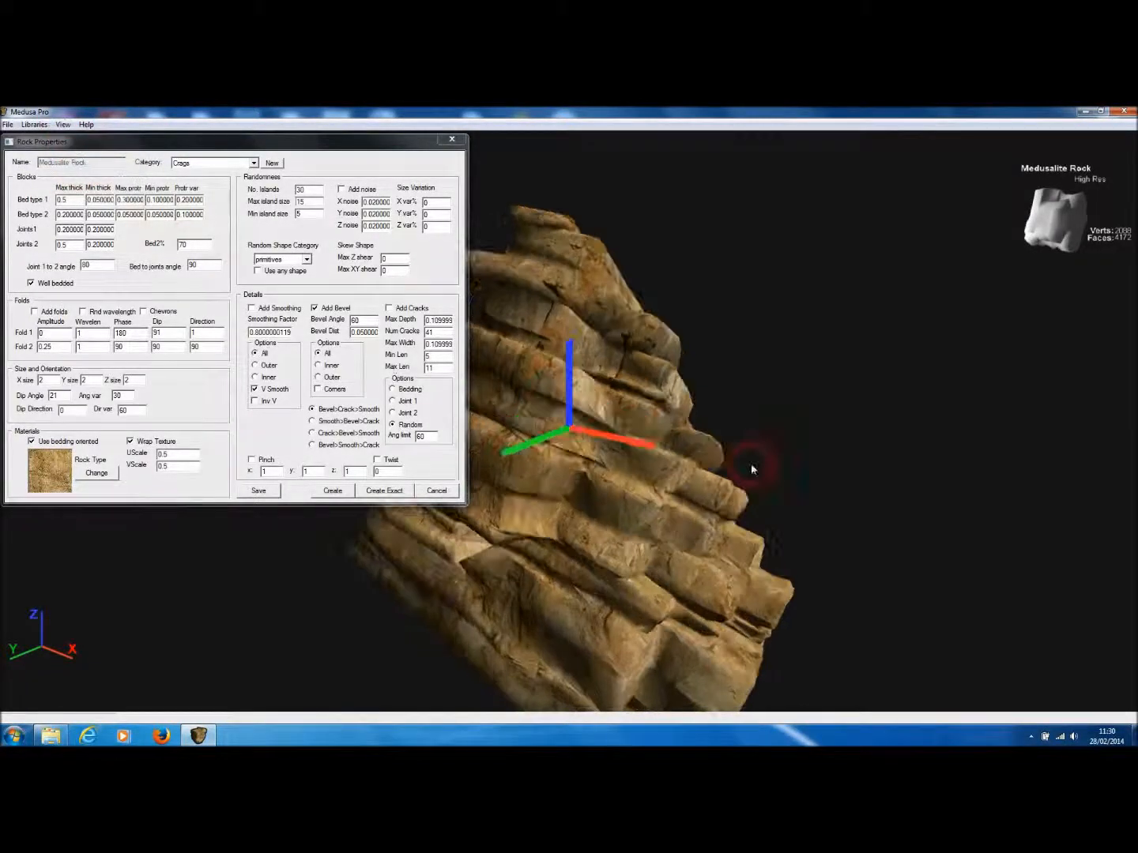
Turn off beveling, enable cracks and examine the existing rock's surface from several angles
left_click(314, 308)
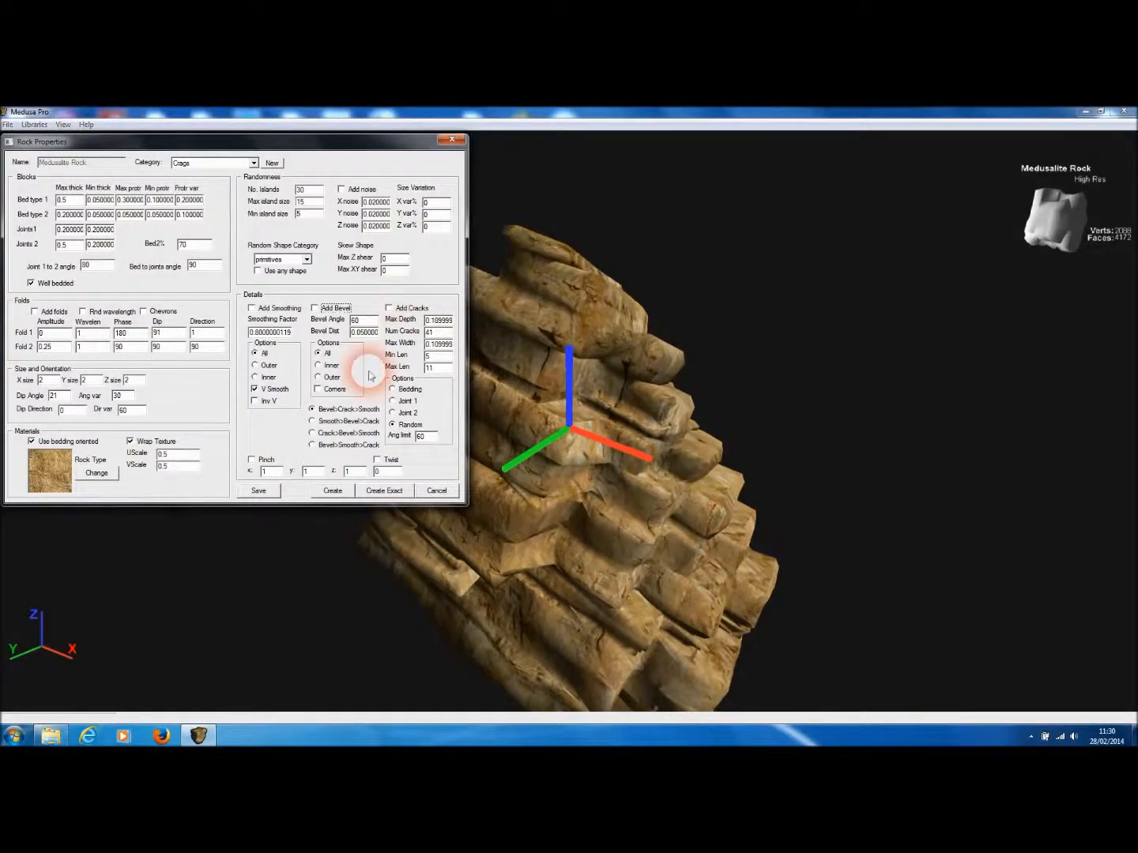
left_click(396, 308)
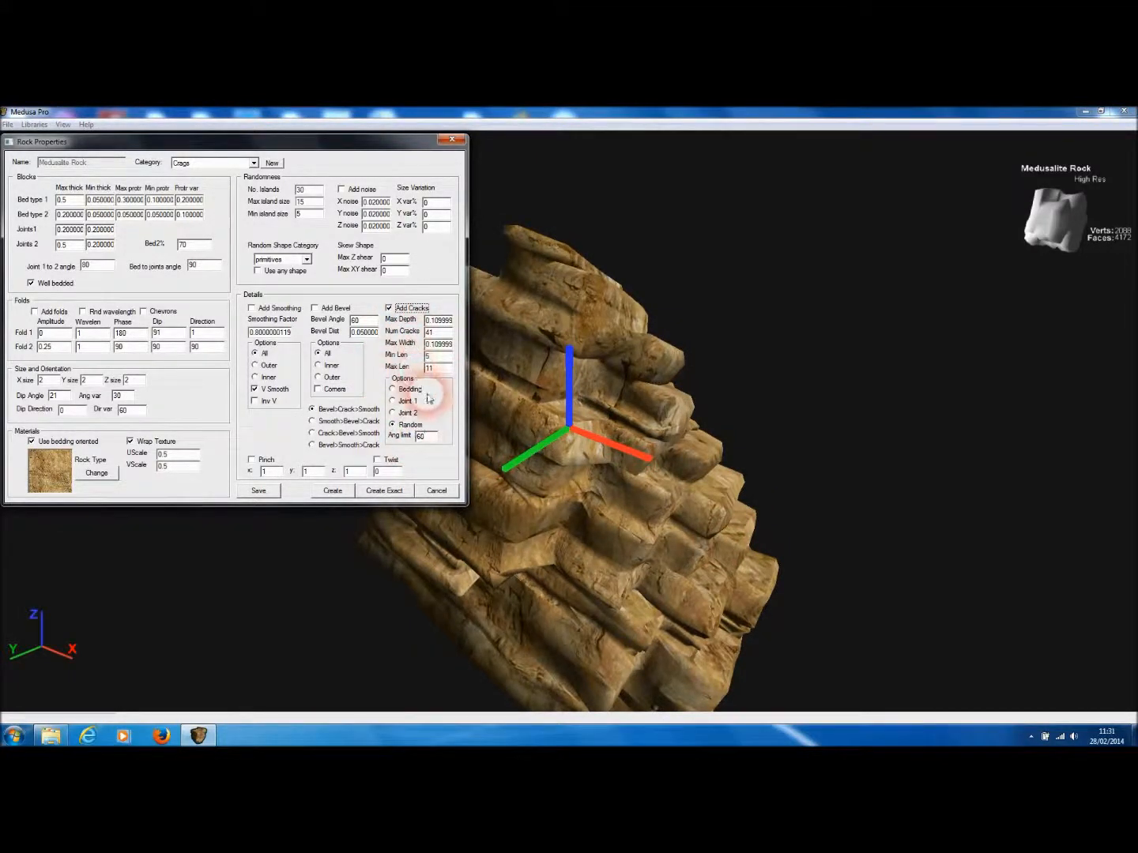
left_click(675, 438)
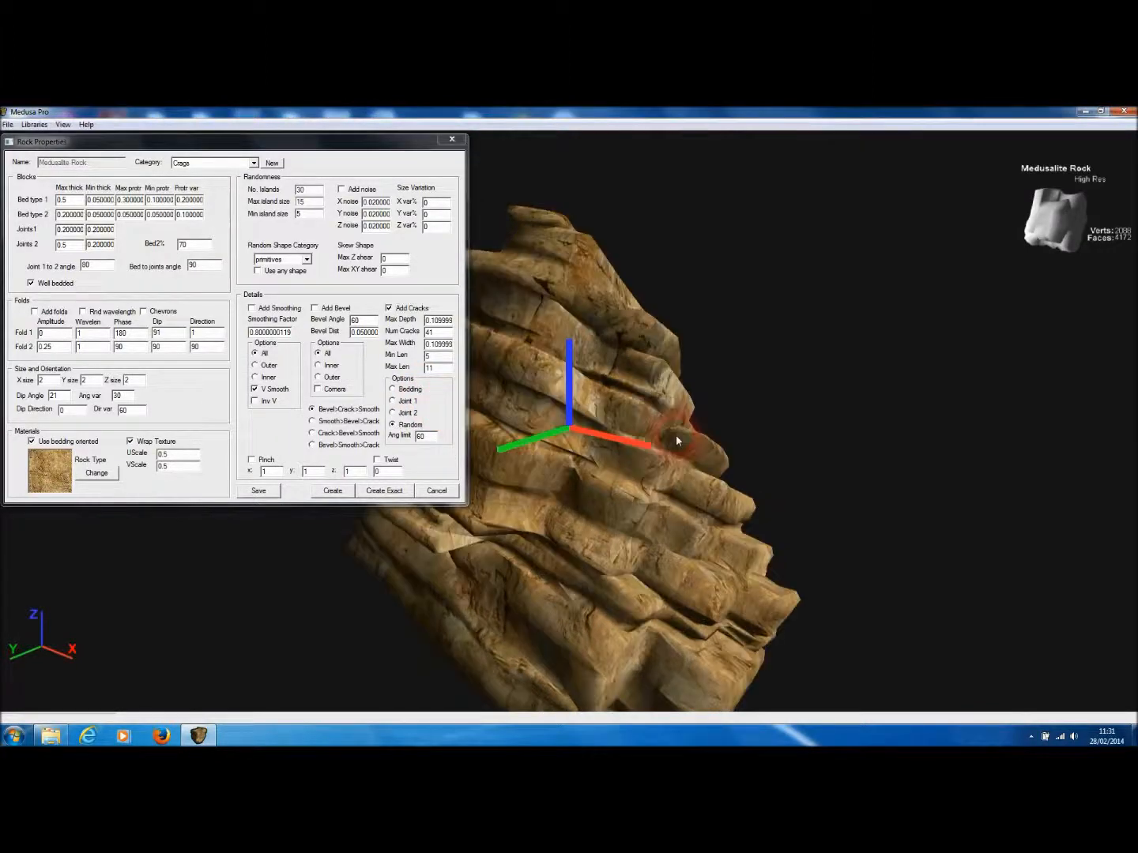
middle_click_drag(675, 436, 650, 445)
middle_click_drag(651, 521, 602, 484)
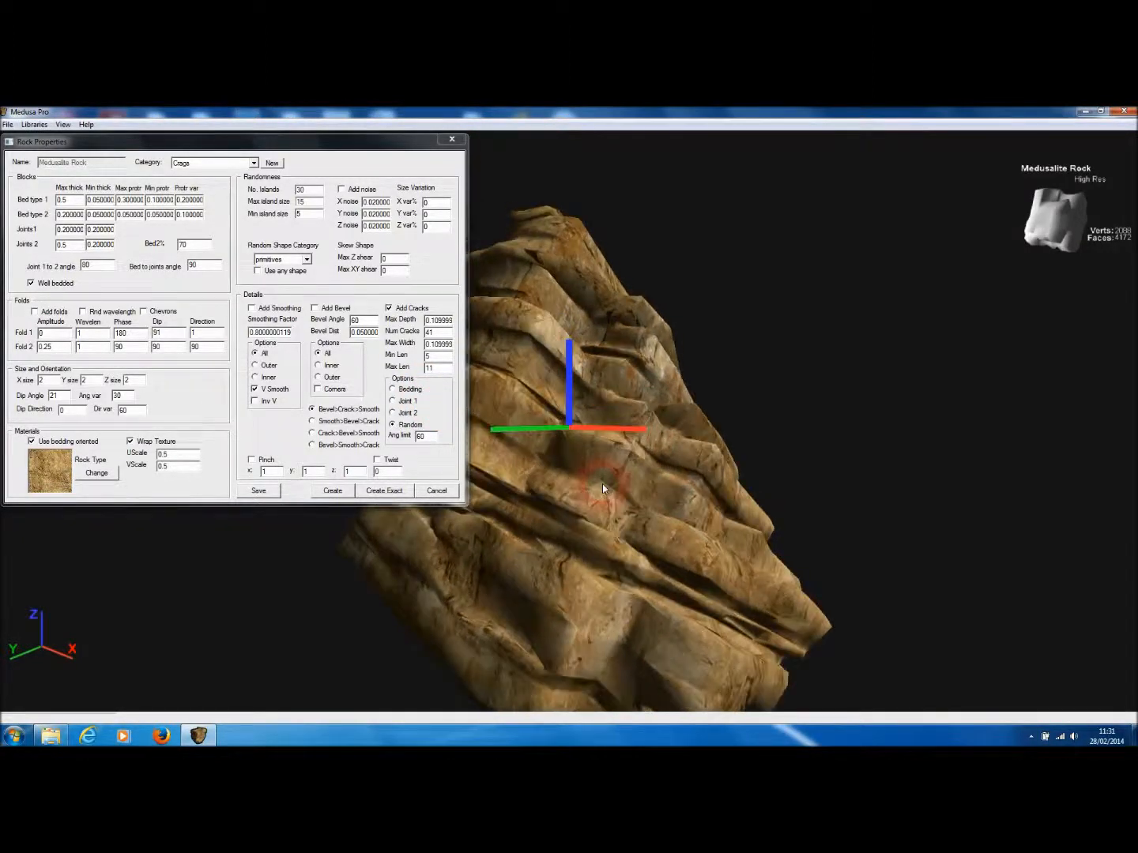
middle_click_drag(686, 405, 670, 483)
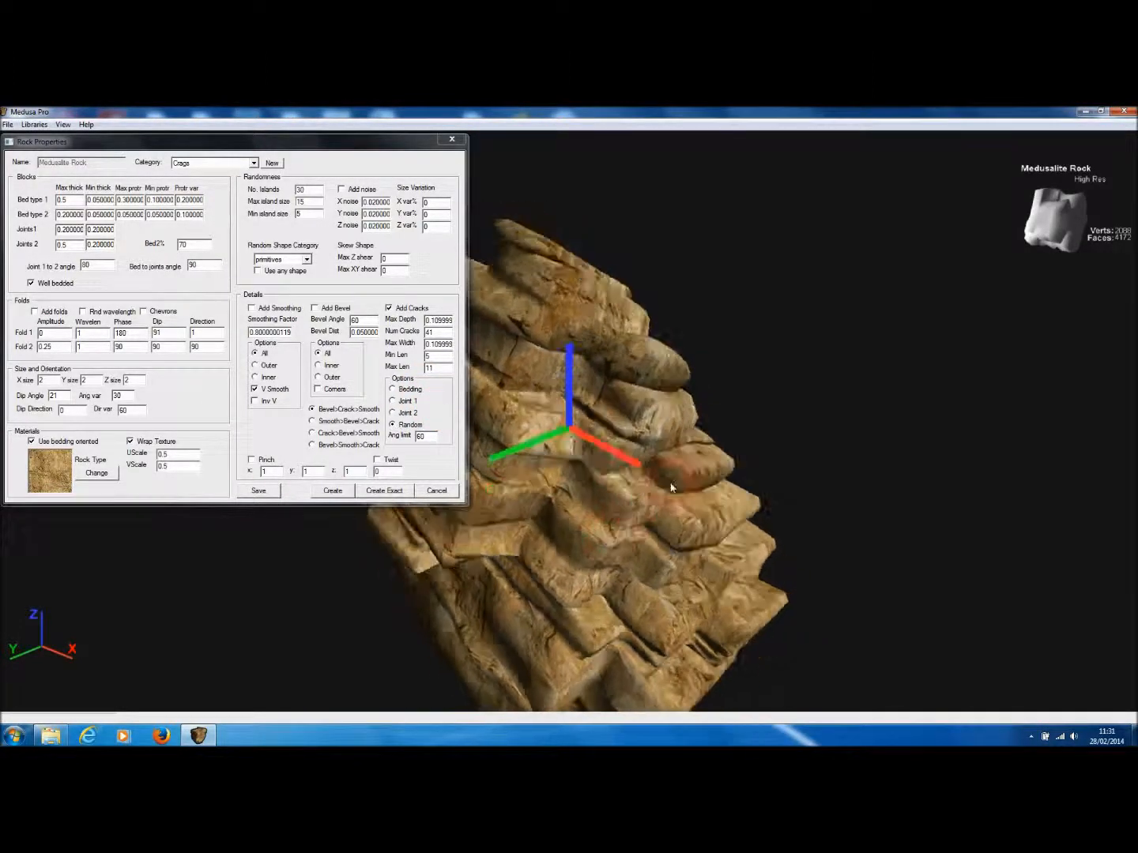
middle_click_drag(516, 403, 599, 460)
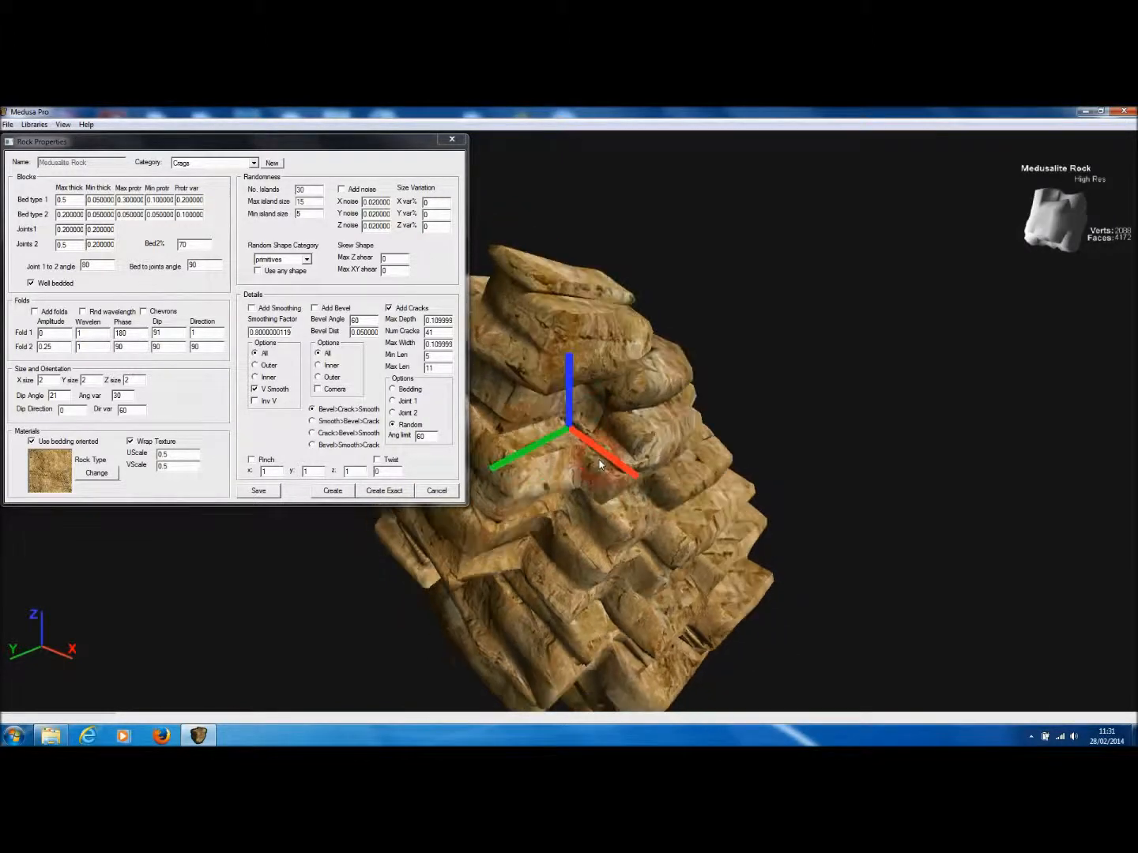
Review the crack settings, orient the cracks by Bedding, turn off Well bedded, and create and examine a new rock
left_click(440, 322)
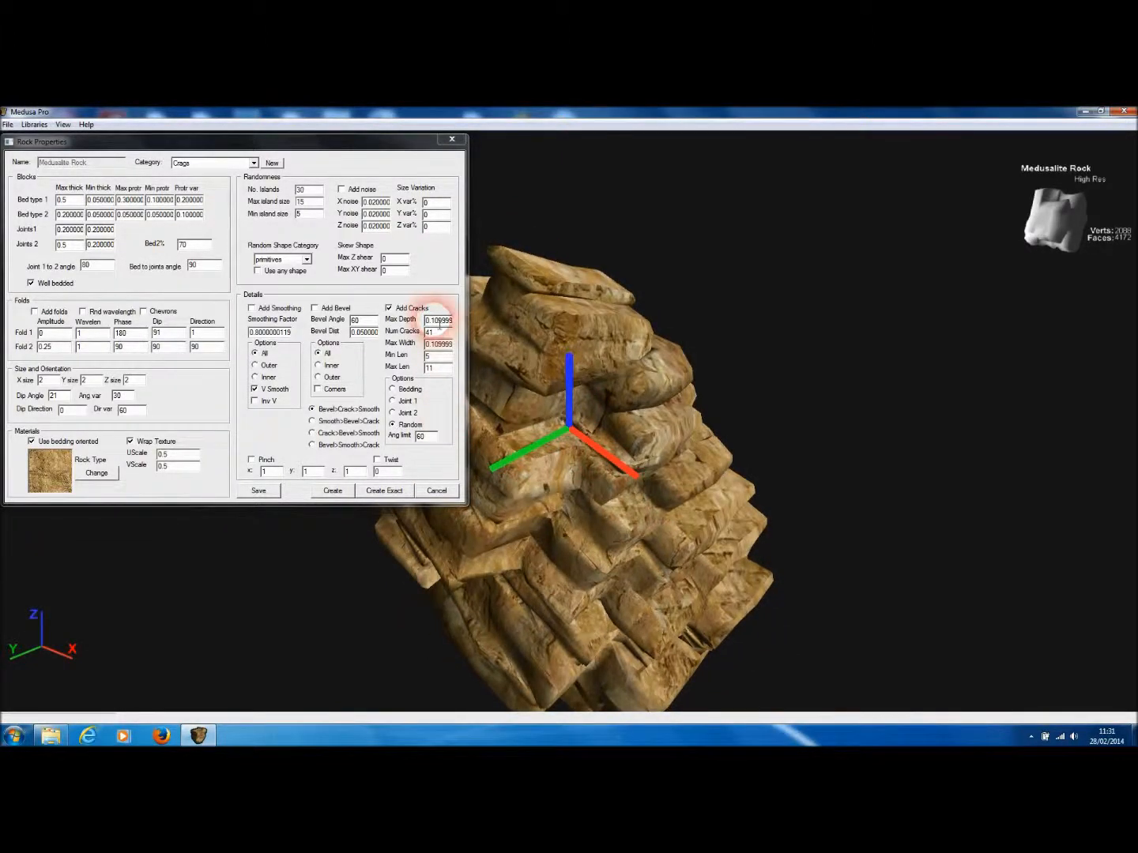
left_click(450, 346)
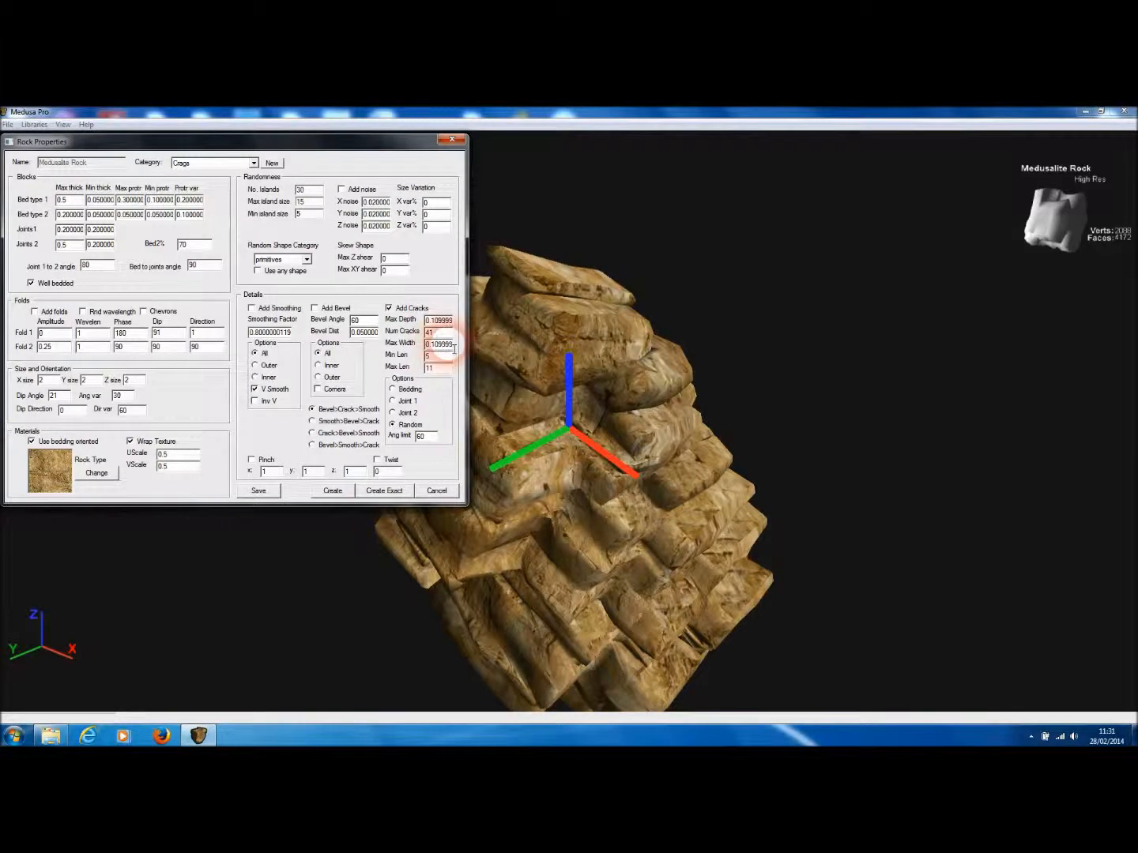
left_click(438, 332)
left_click(444, 360)
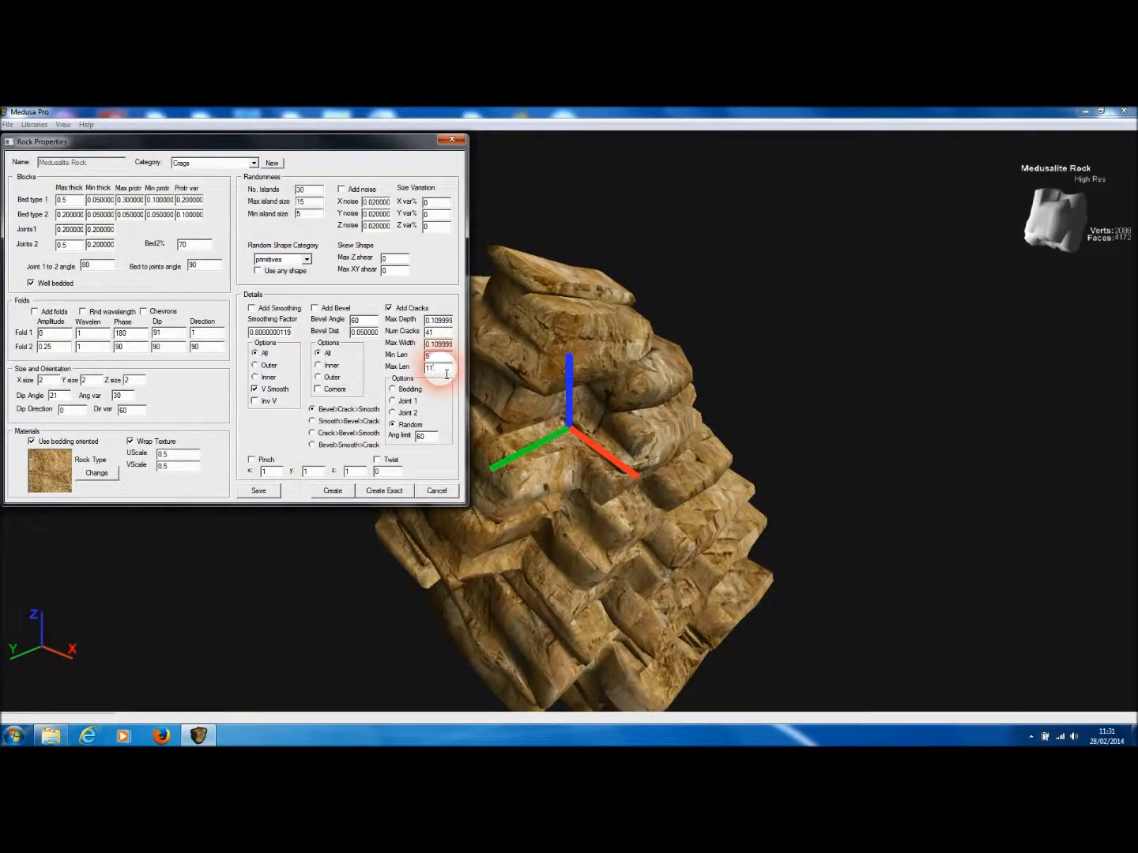
left_click(448, 366)
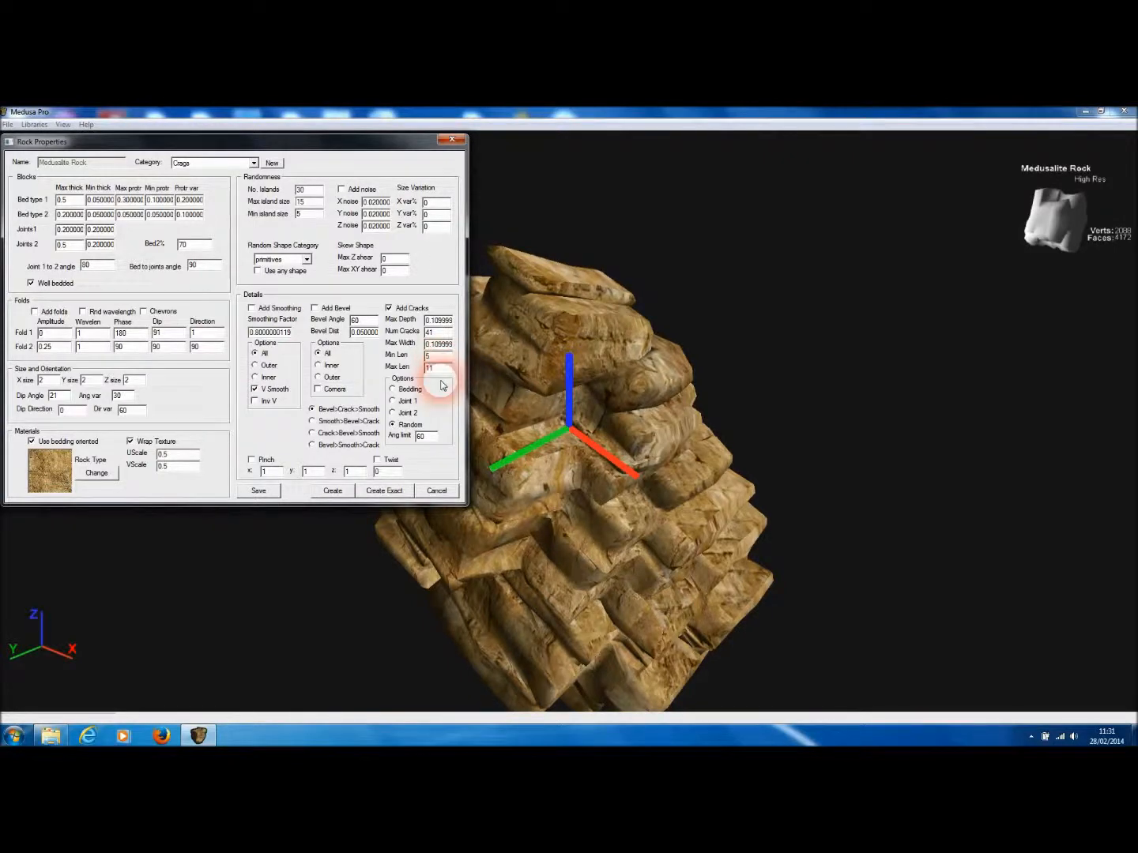
left_click(394, 389)
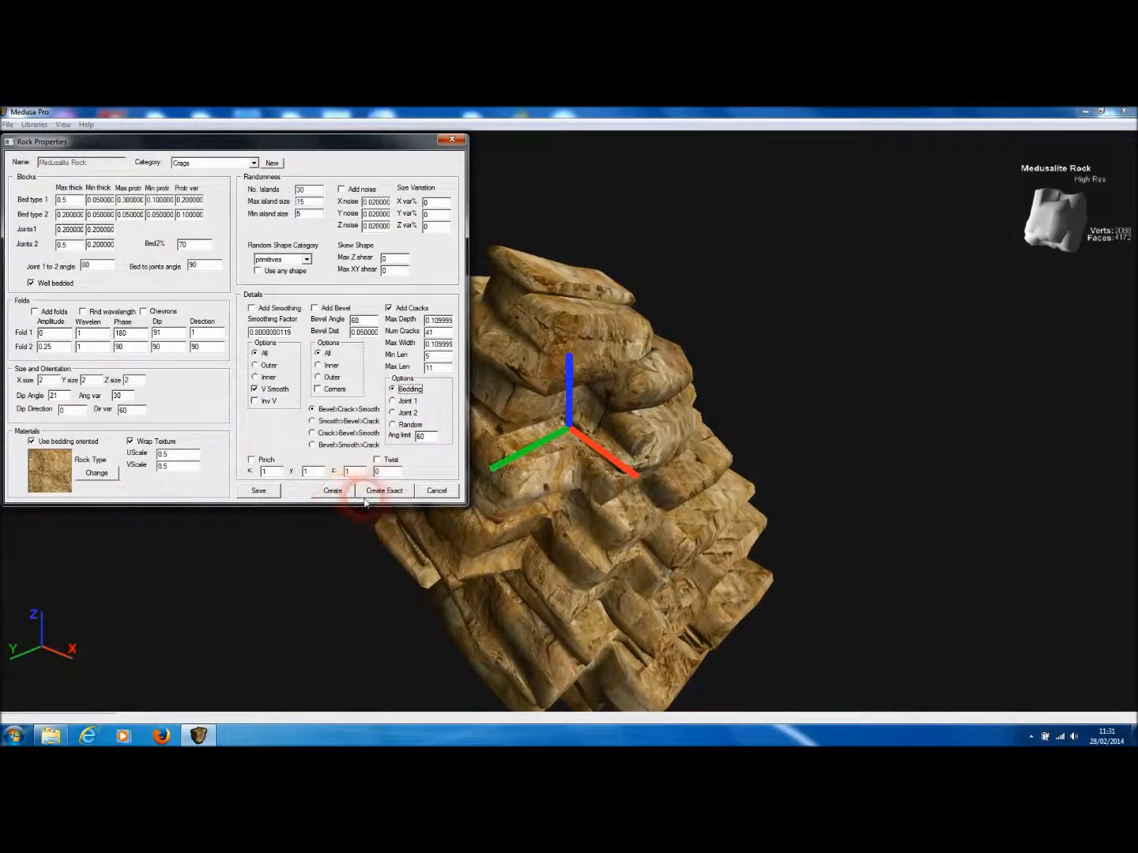
left_click(30, 283)
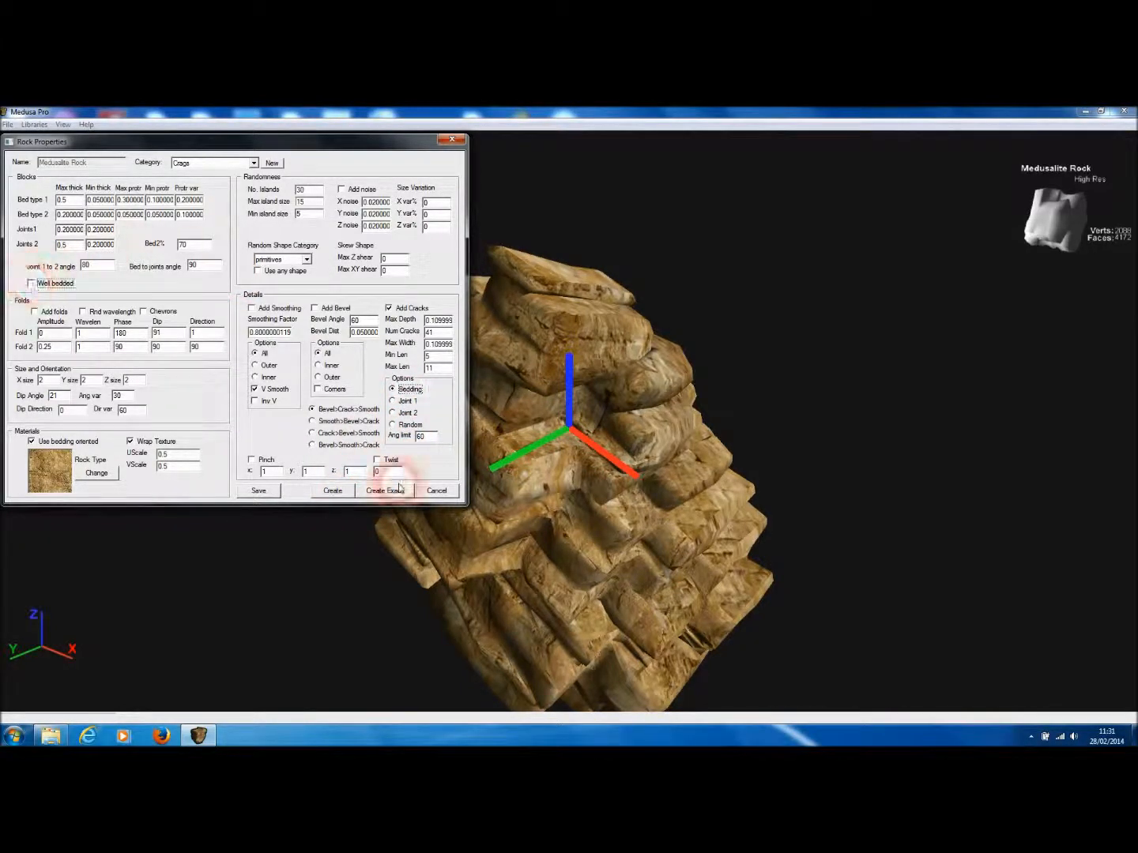
left_click(332, 490)
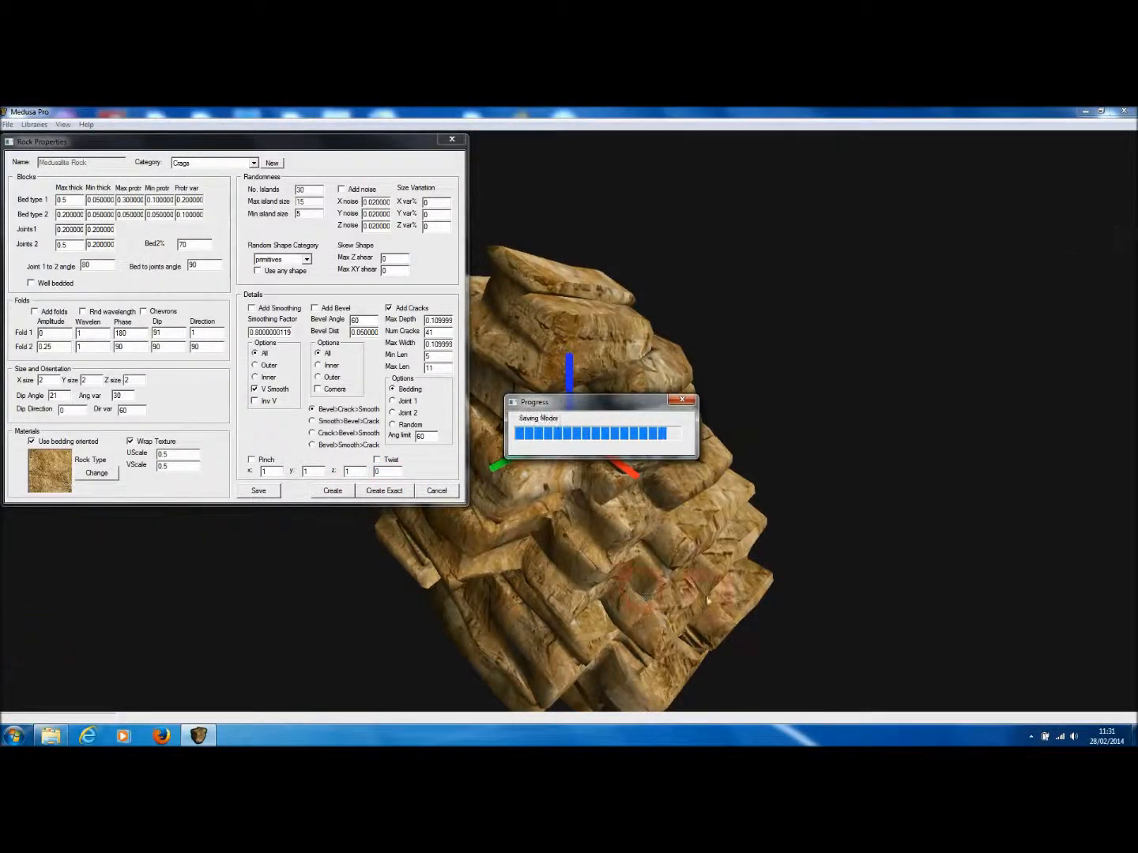
middle_click_drag(769, 608, 661, 515)
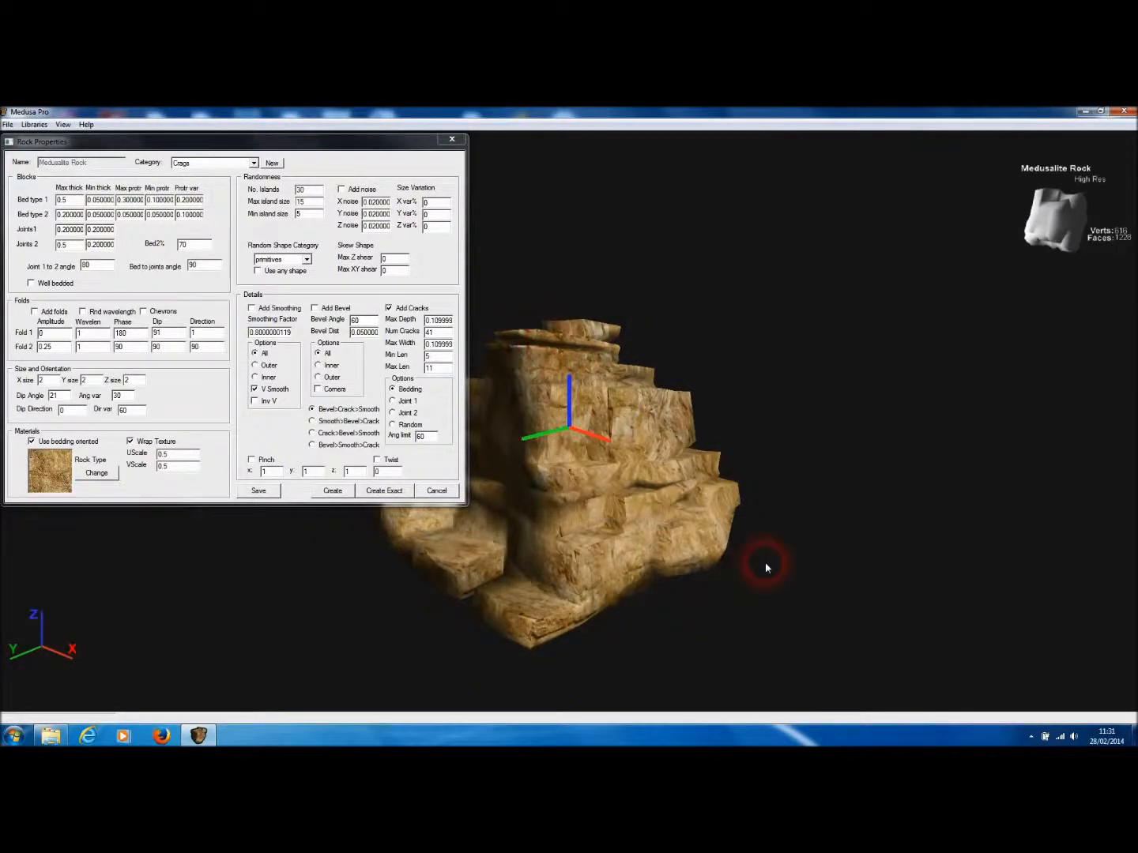
middle_click_drag(774, 564, 587, 532)
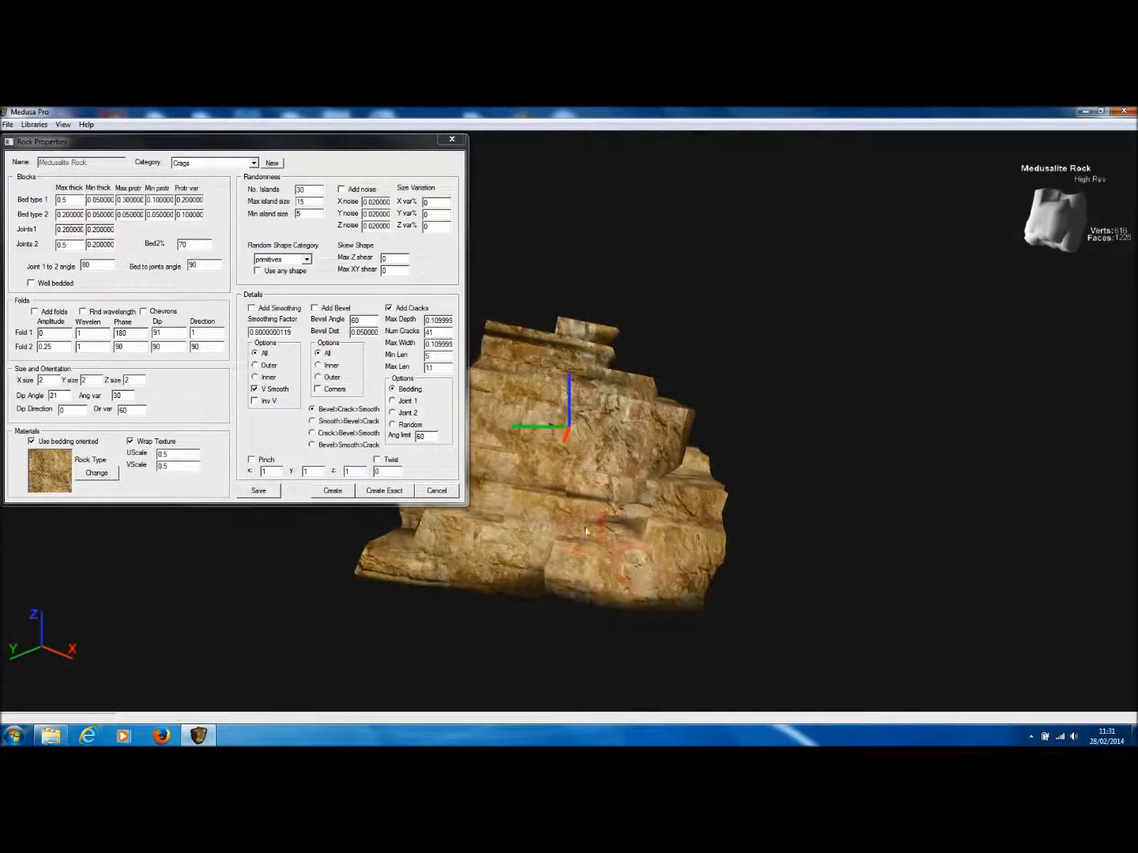
Turn off cracks, try the Crack>Bevel>Smooth and Bevel>Smooth>Crack detail orders, and restore Bevel>Crack>Smooth
left_click(388, 309)
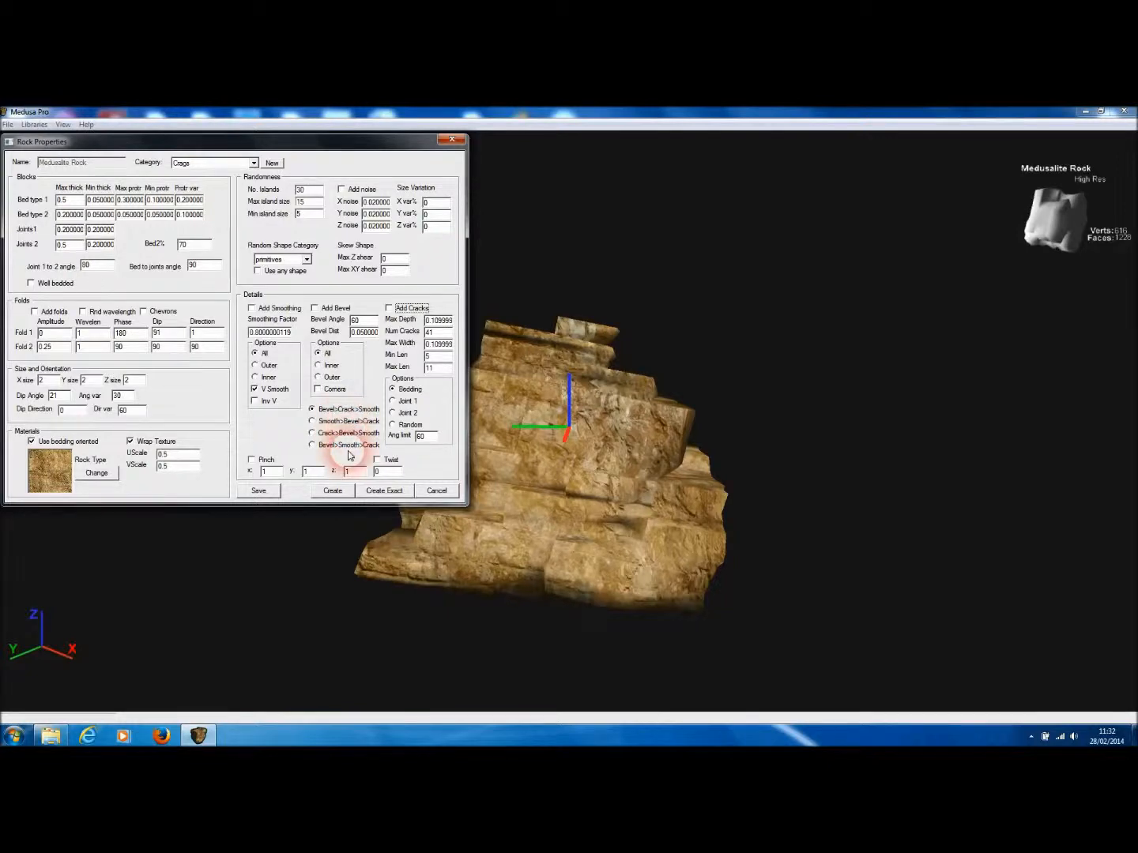
left_click(315, 433)
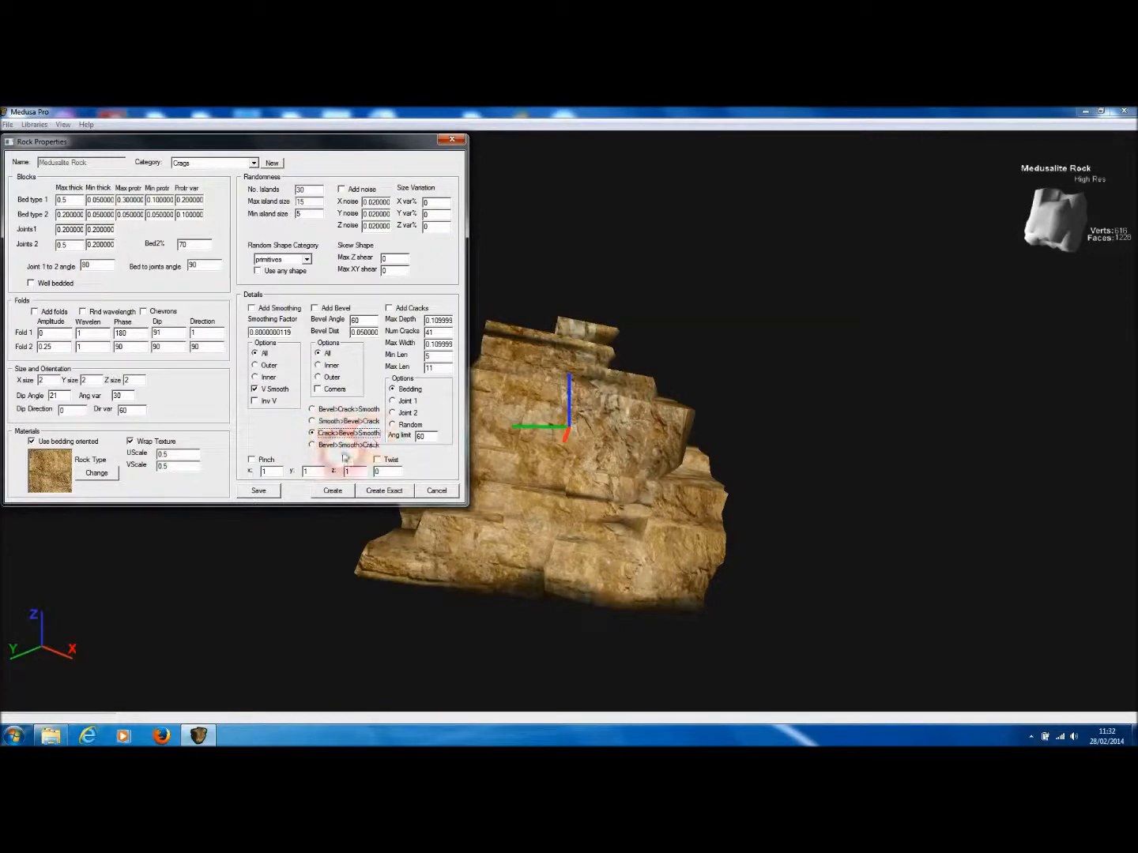
left_click(313, 445)
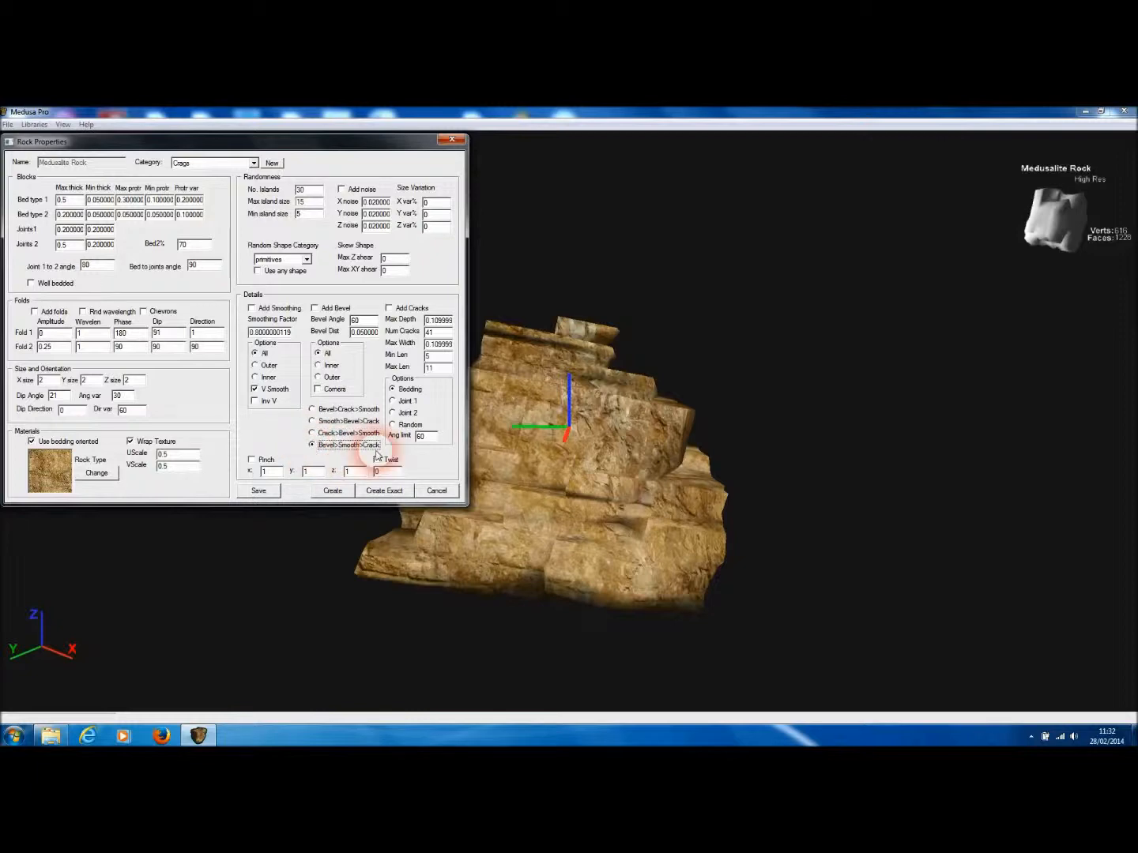
left_click(315, 409)
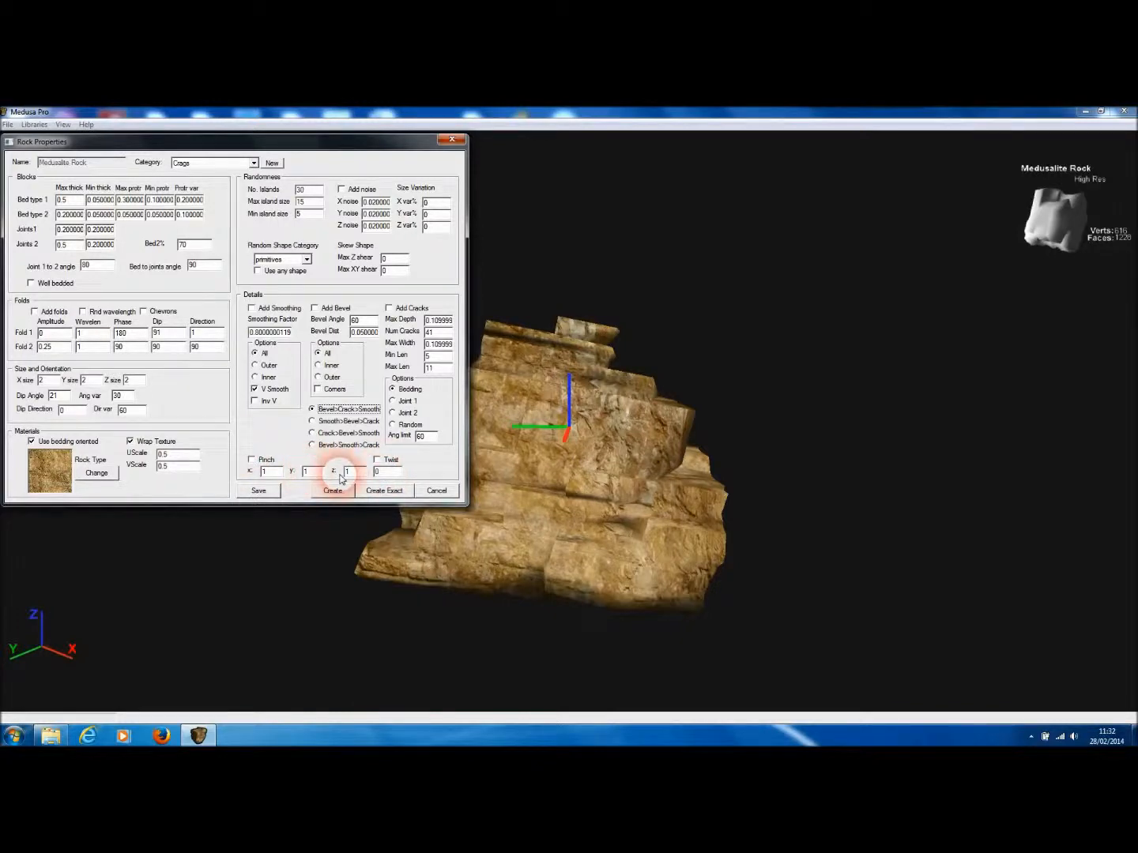
Enable Twist with a value of 90, create a new rock and examine its twisted shape
left_click(378, 461)
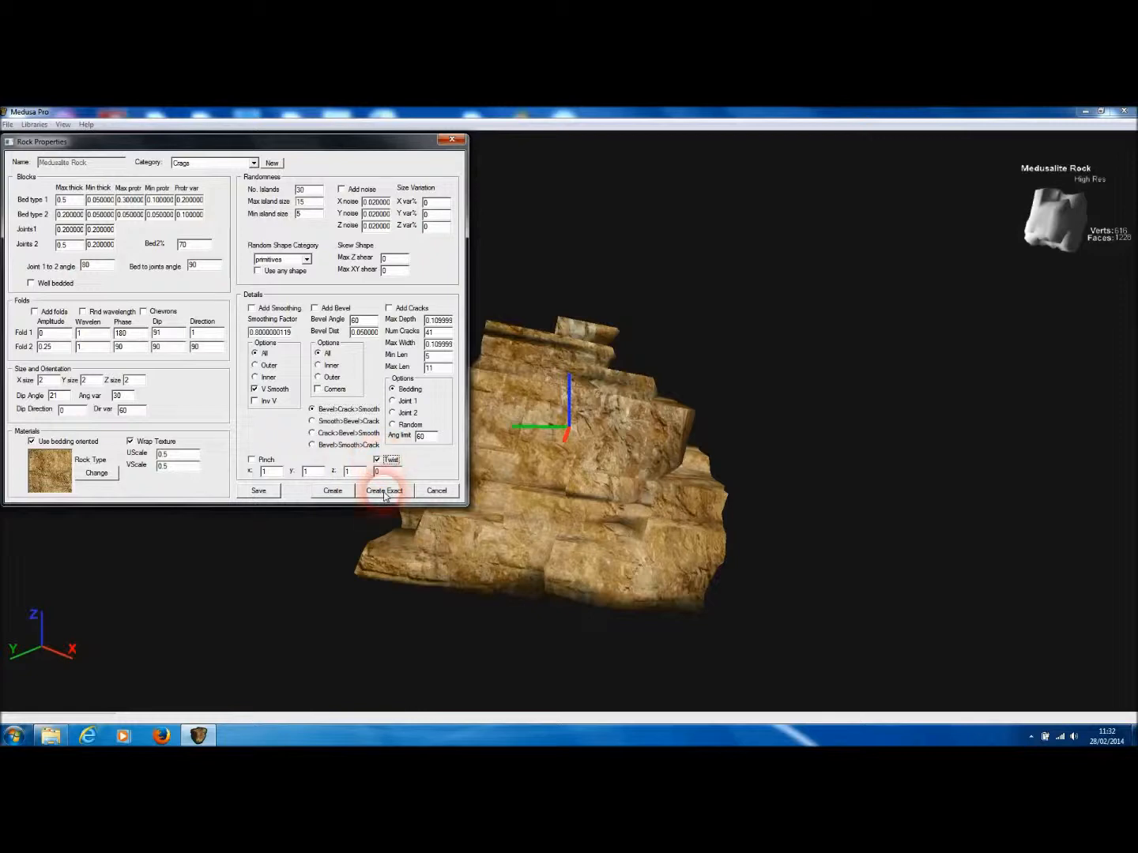
double_click(375, 471)
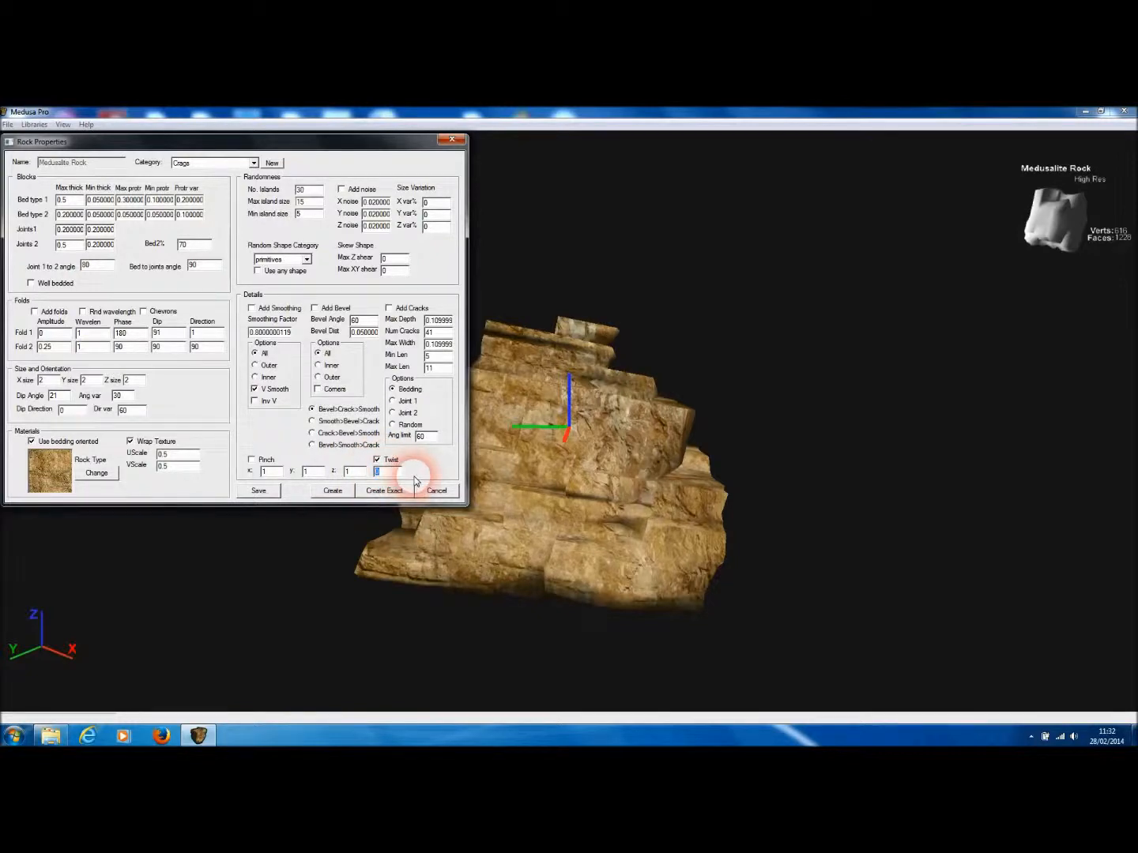
type("4")
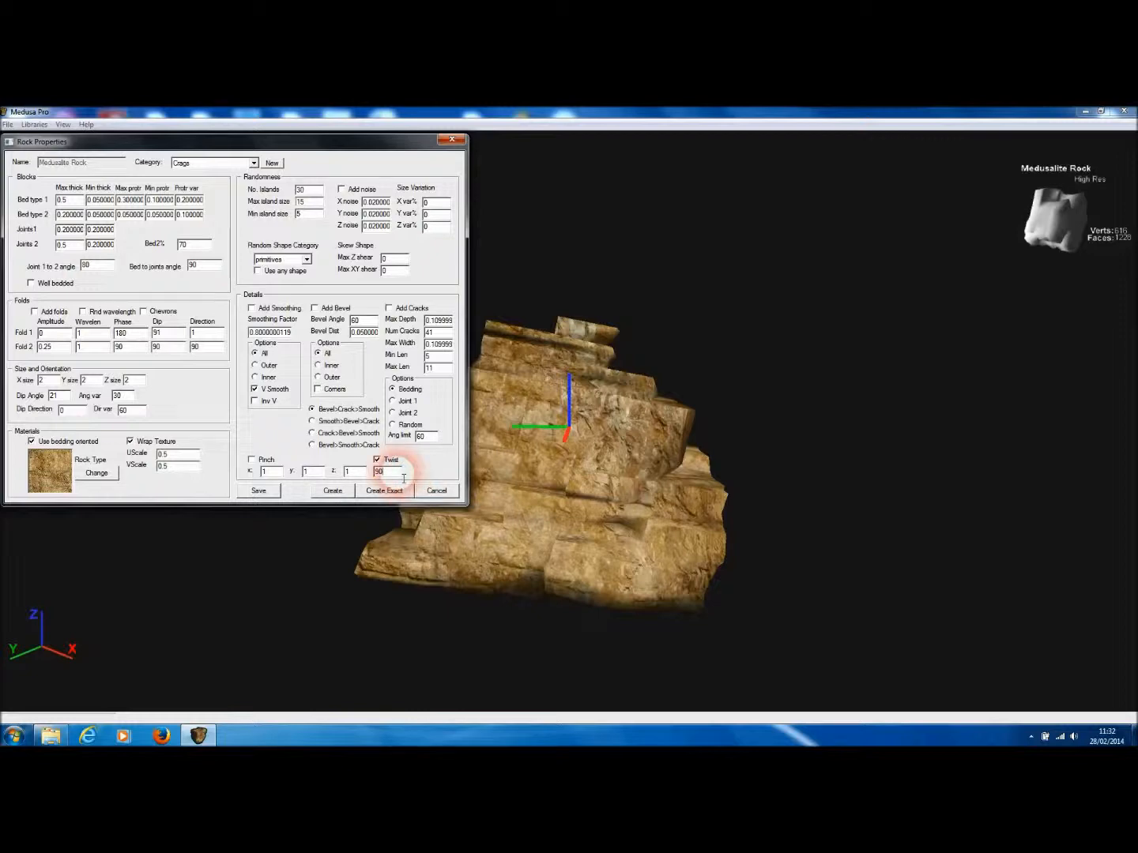
left_click(334, 491)
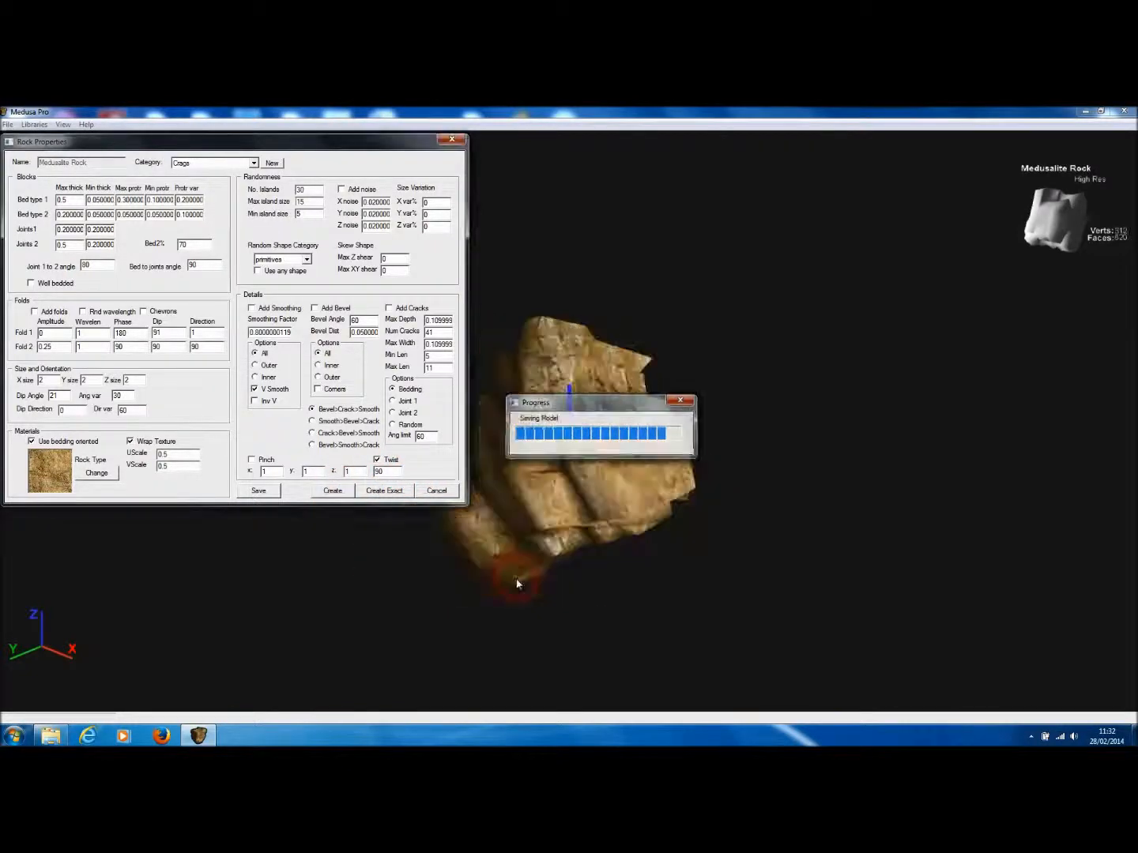
left_click_drag(518, 587, 553, 497)
Create and examine another random rock with the same twist, turn off Twist and close the rock properties
left_click(338, 493)
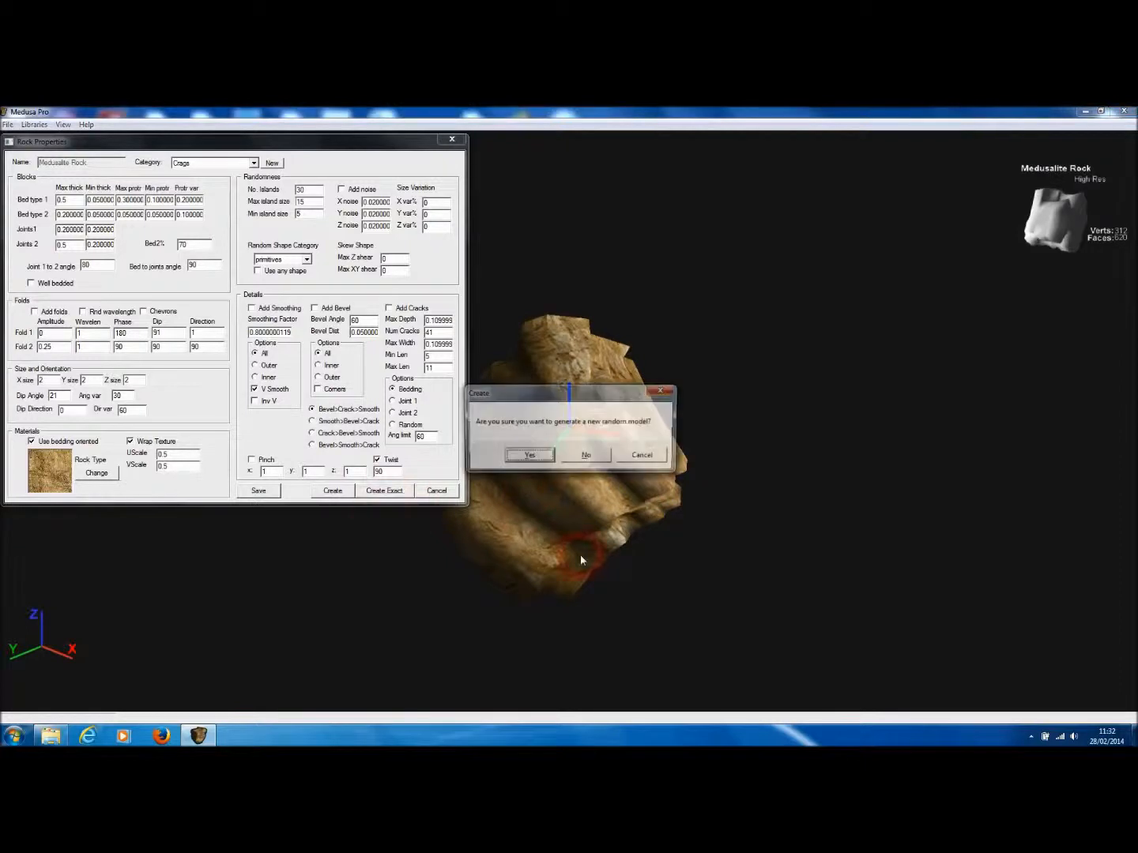
left_click(526, 459)
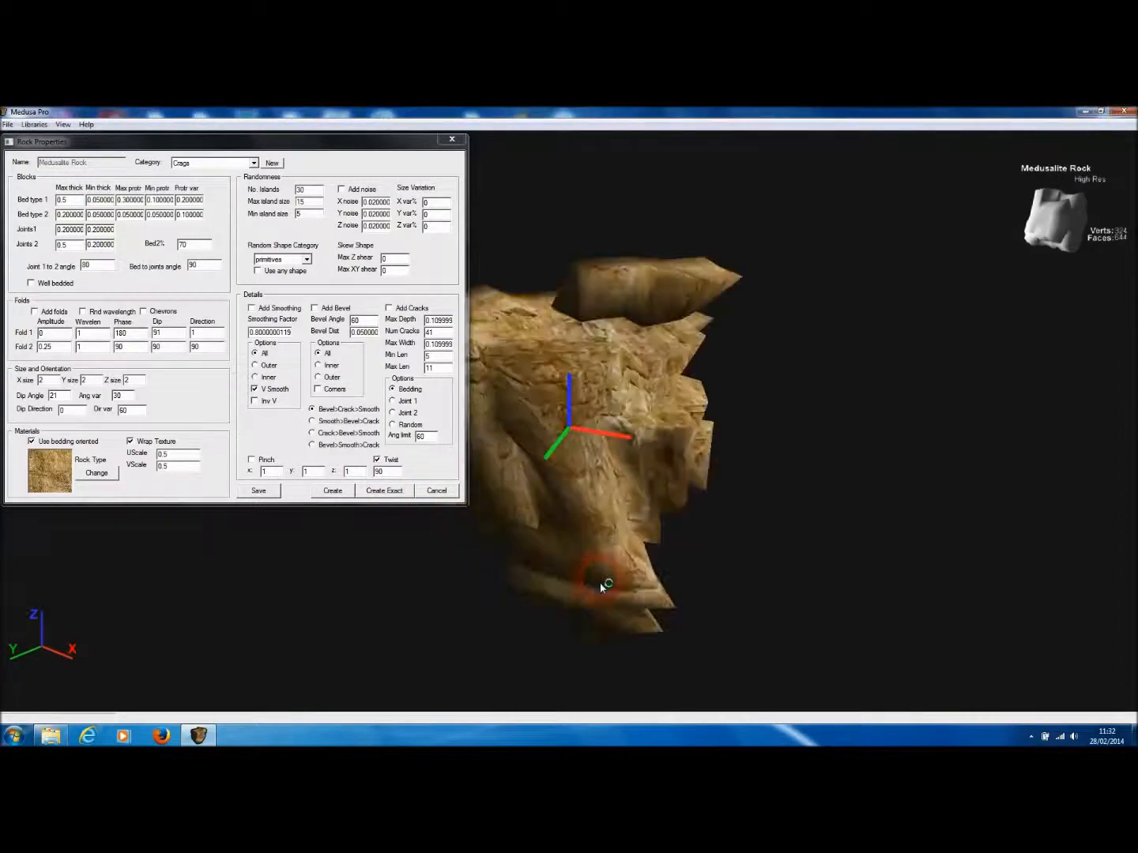
left_click_drag(600, 584, 879, 384)
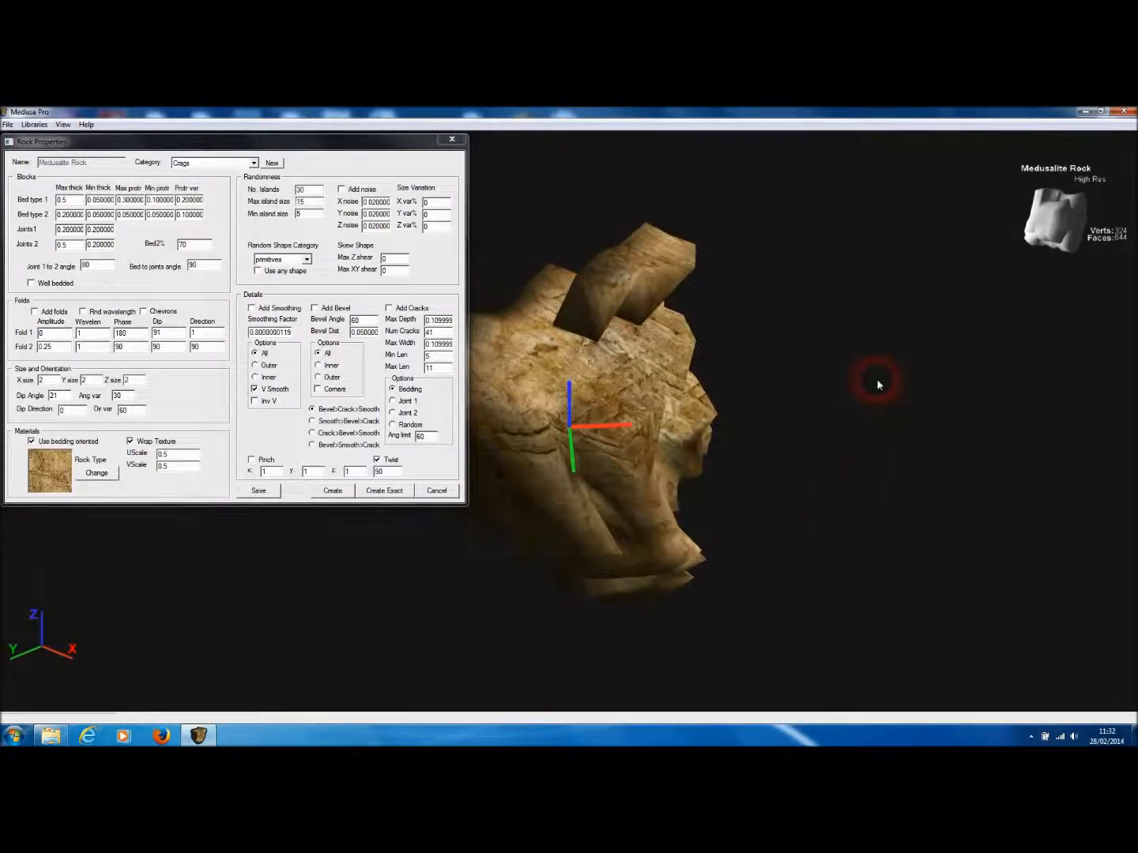
left_click(390, 460)
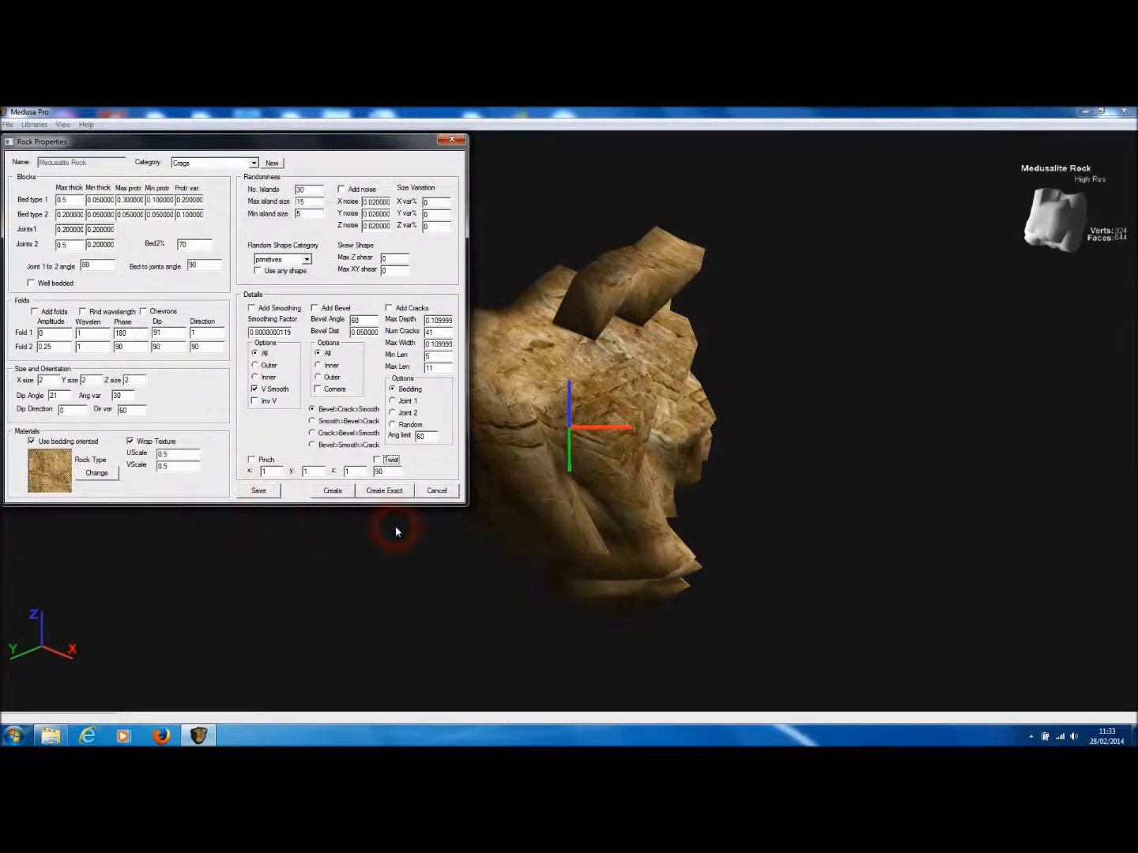
left_click(437, 490)
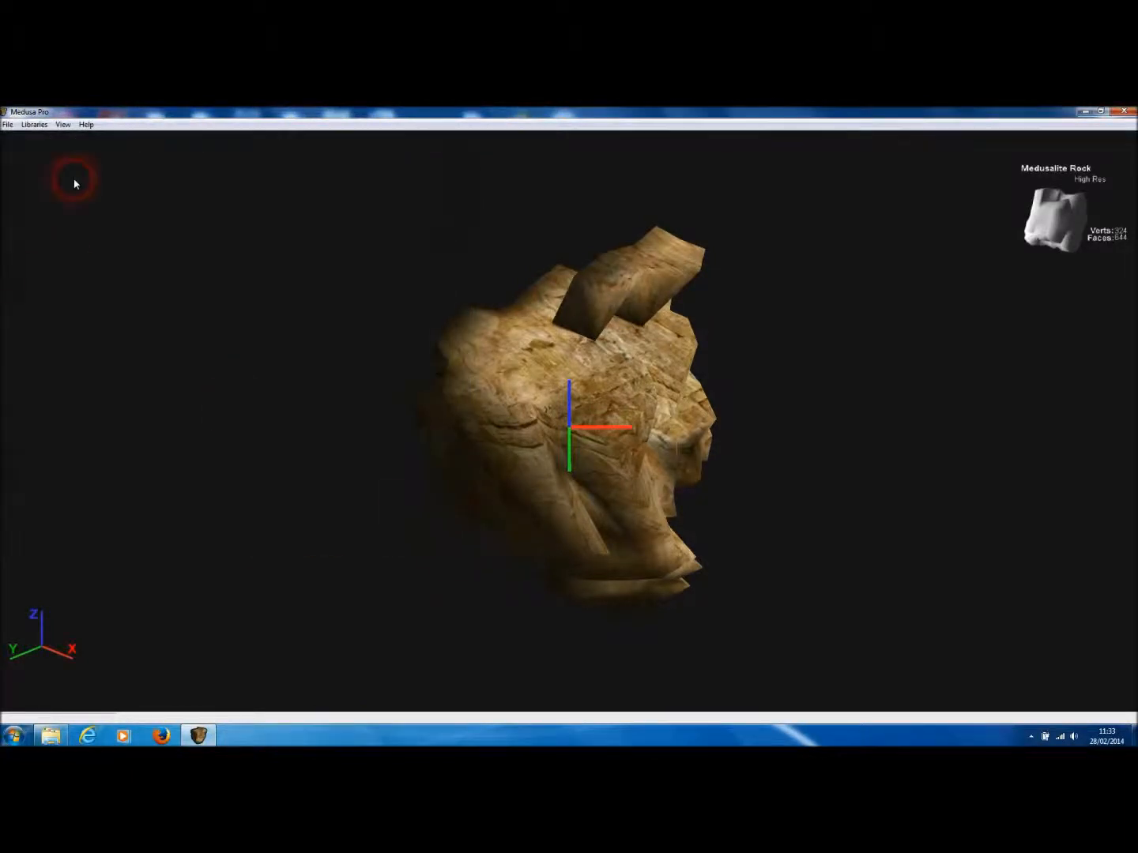
Open the rock library, browse its rocks and select Medusalite Rock in the Crags category
left_click(8, 125)
left_click(26, 139)
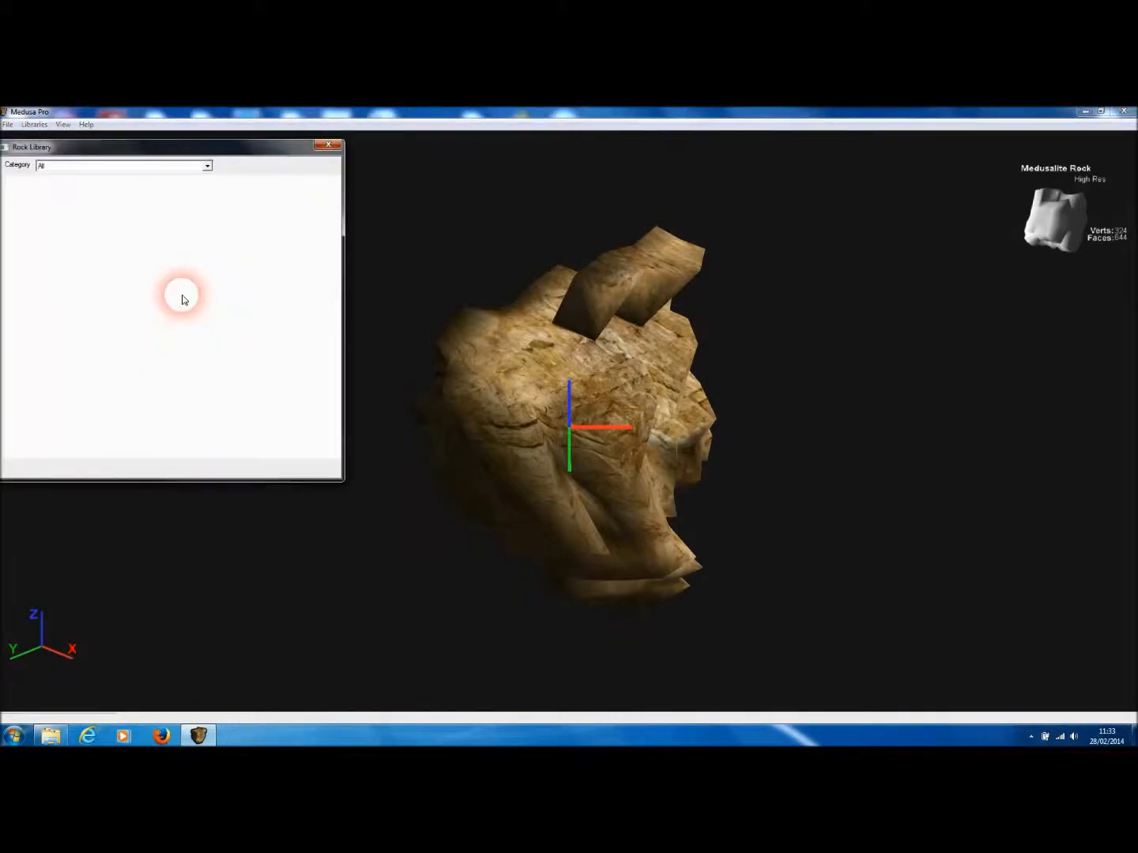
left_click_drag(338, 270, 345, 234)
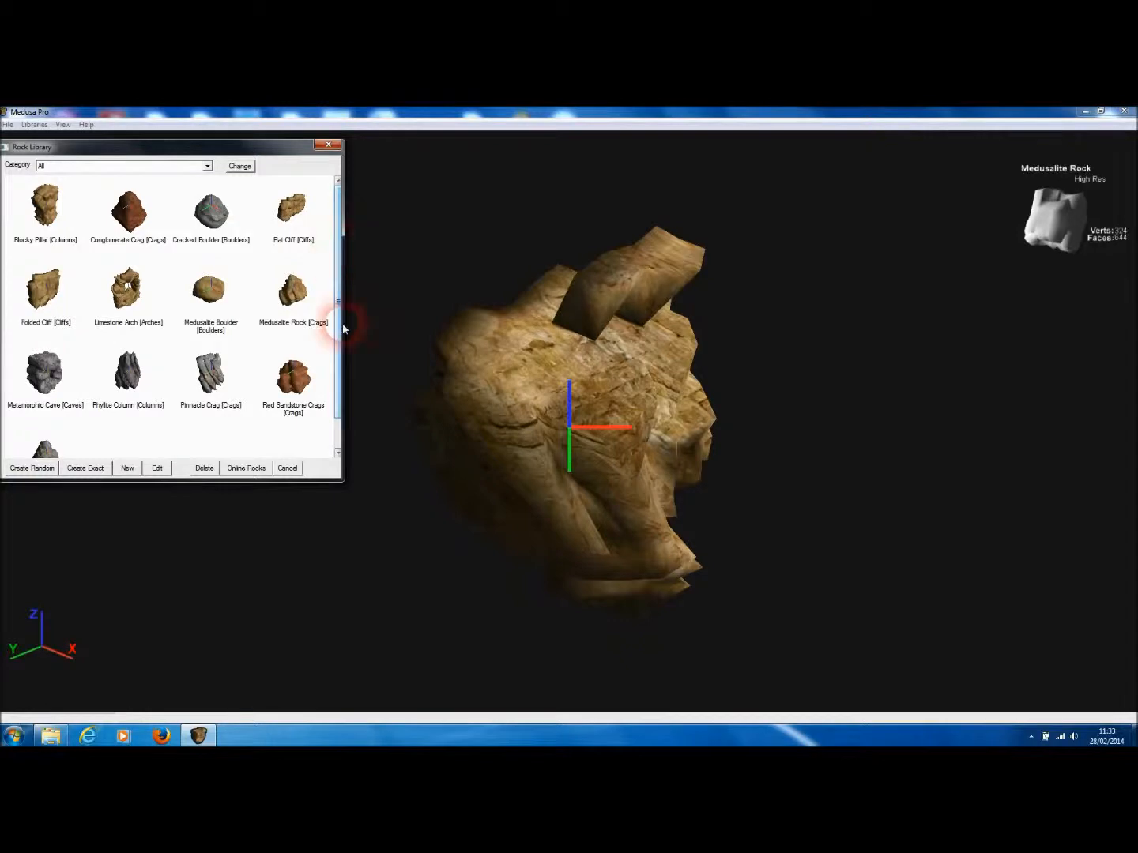
left_click(302, 296)
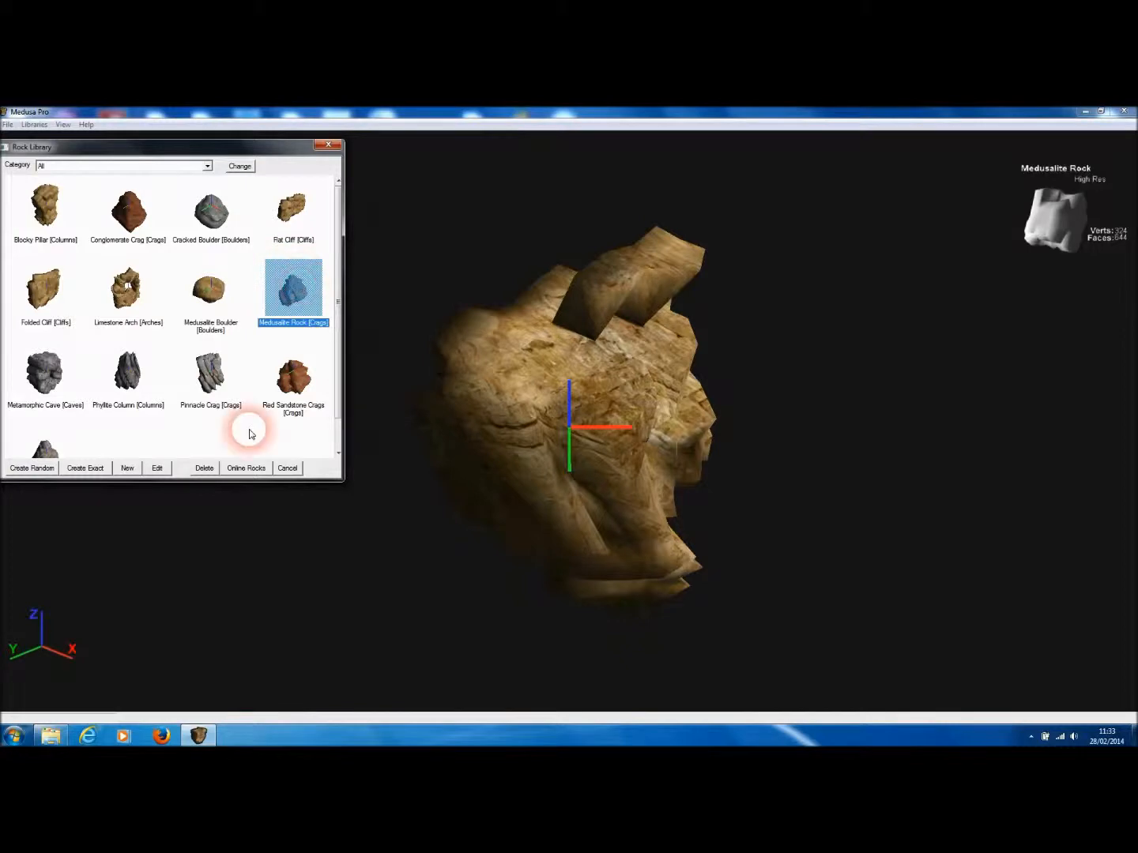
Start a new rock definition, select its default name, try saving it and close its properties
left_click(128, 468)
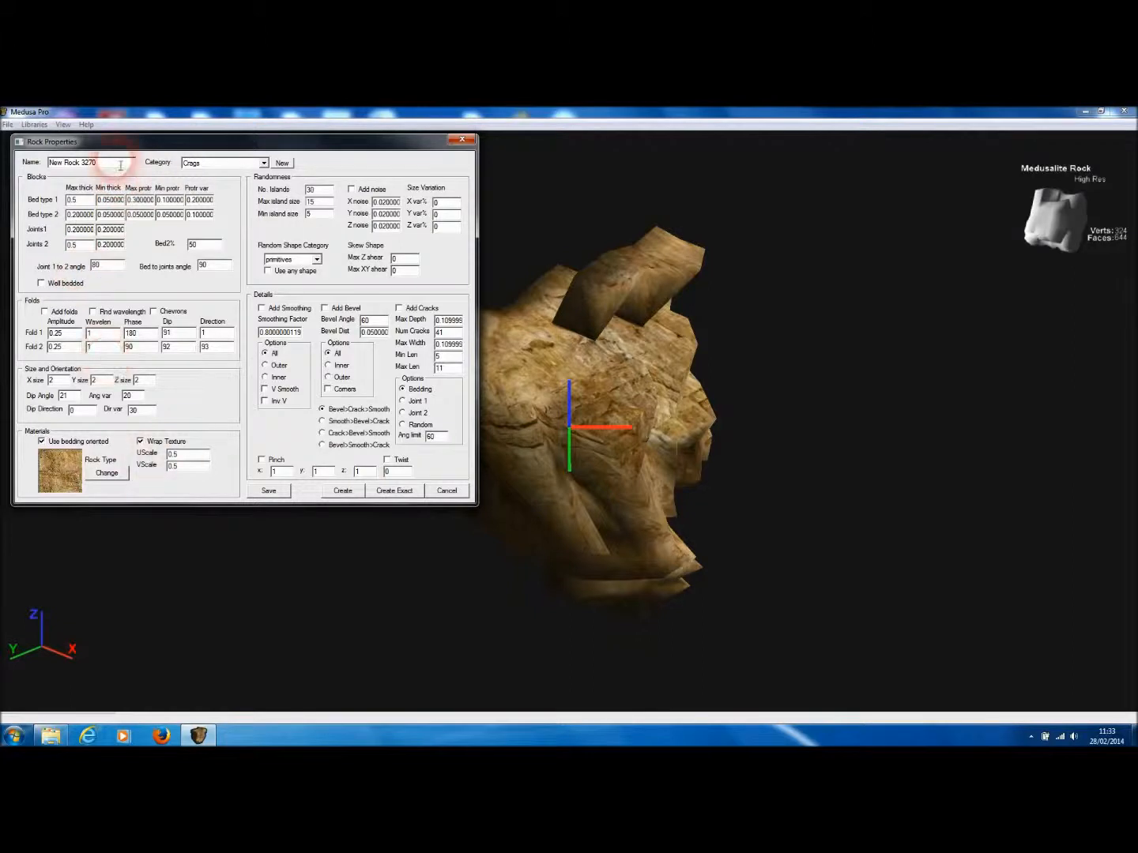
left_click_drag(120, 166, 25, 165)
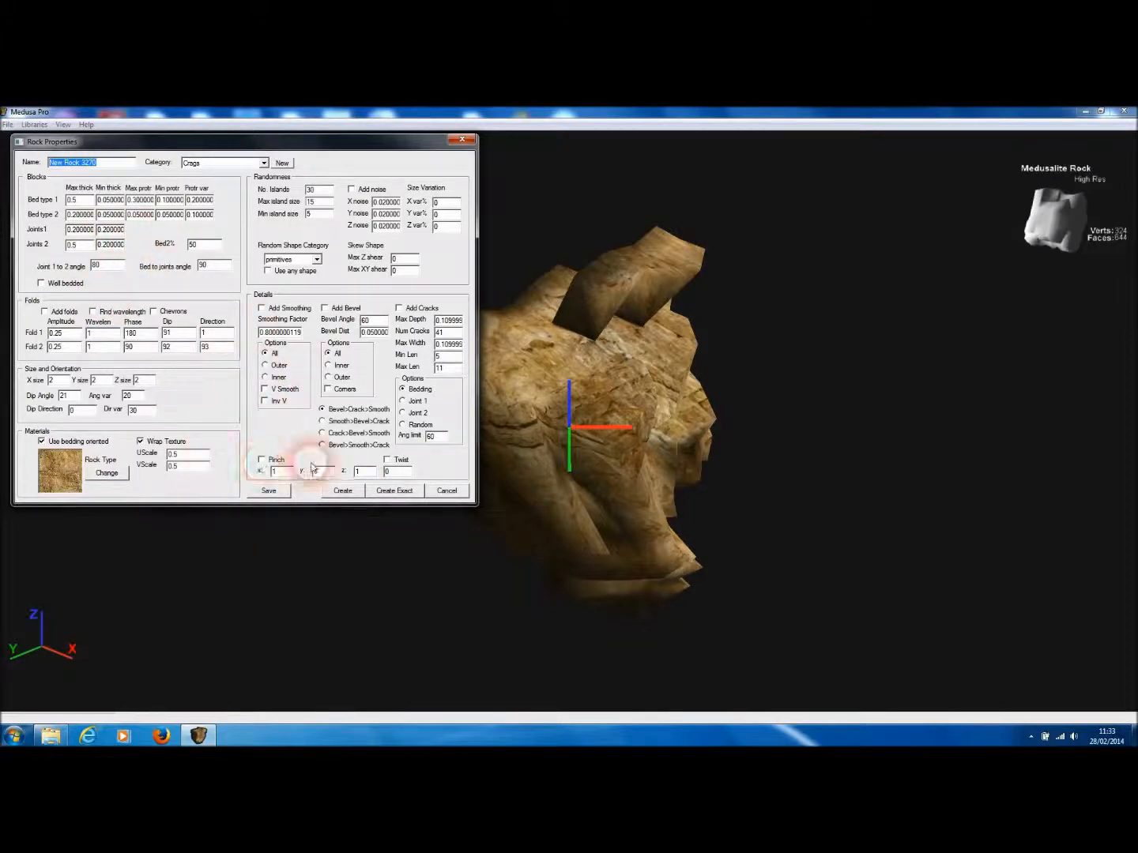
left_click(270, 492)
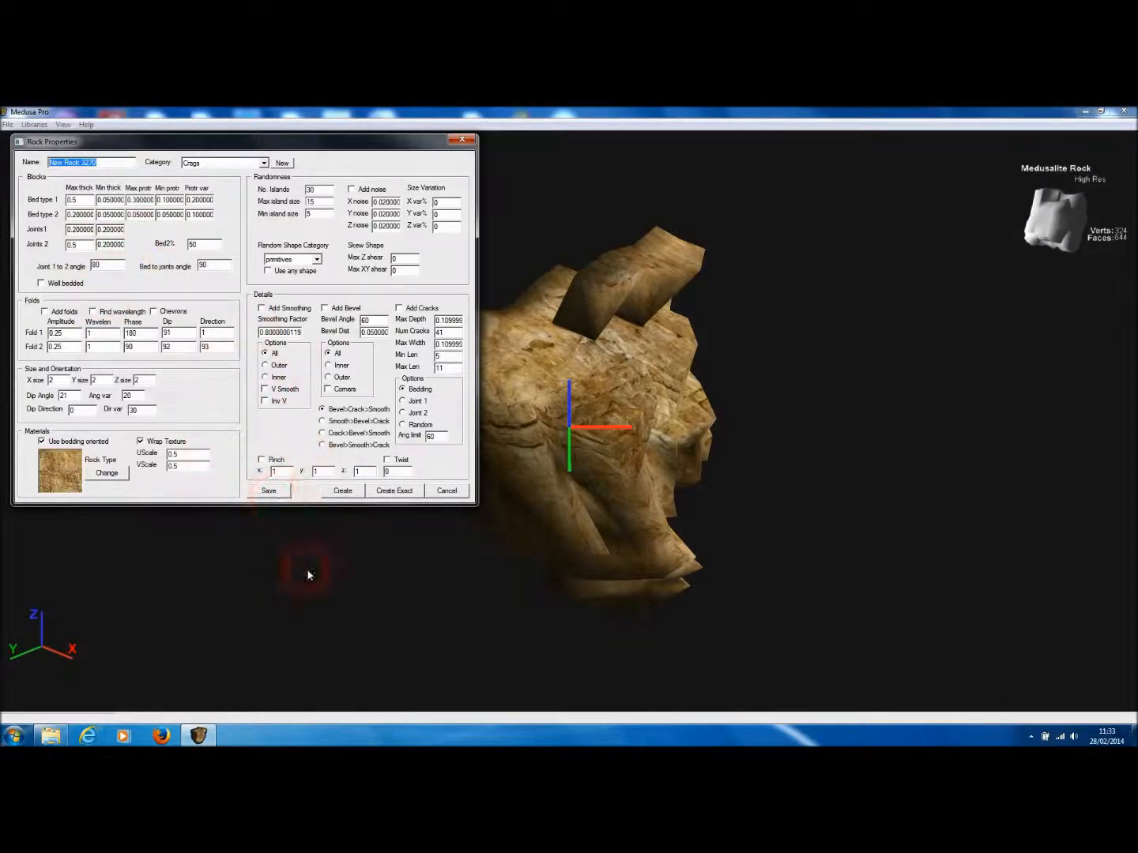
left_click(465, 494)
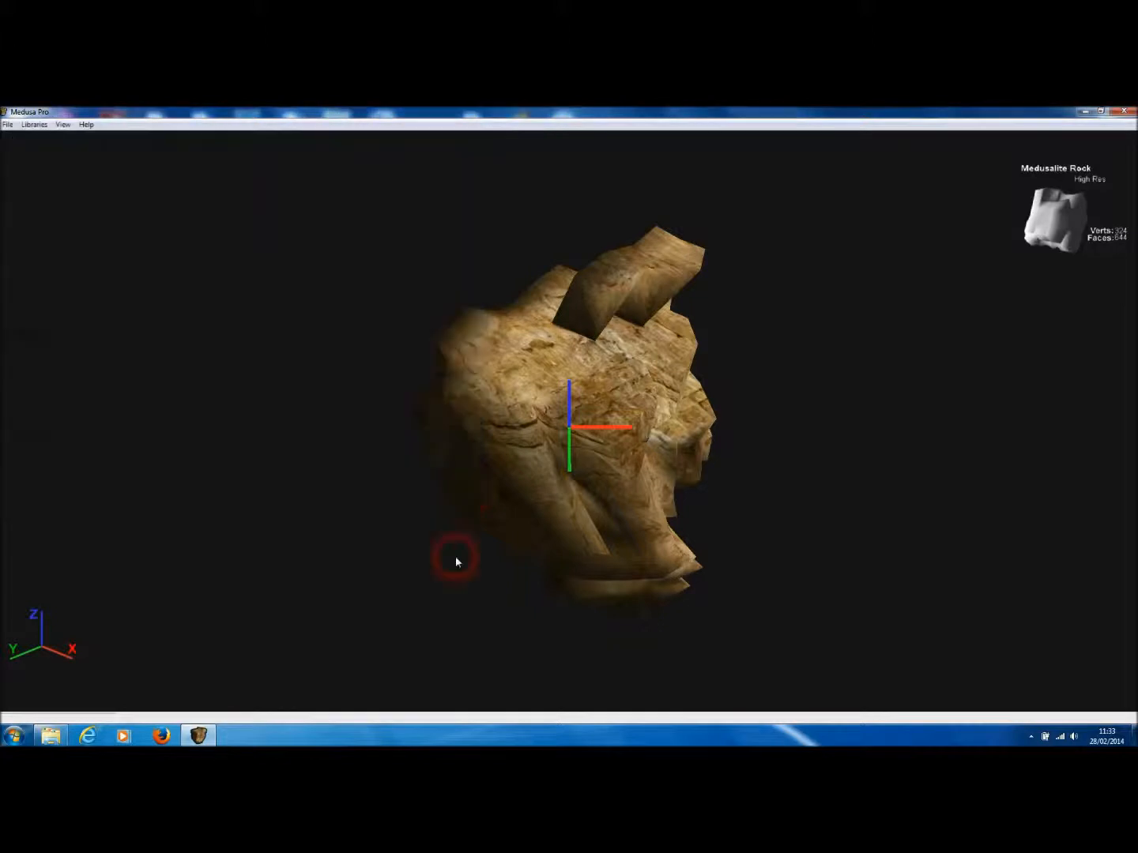
Examine the twisted Medusalite Rock from several sides, checking its front, side faces and overhanging upper block
left_click_drag(450, 553, 682, 491)
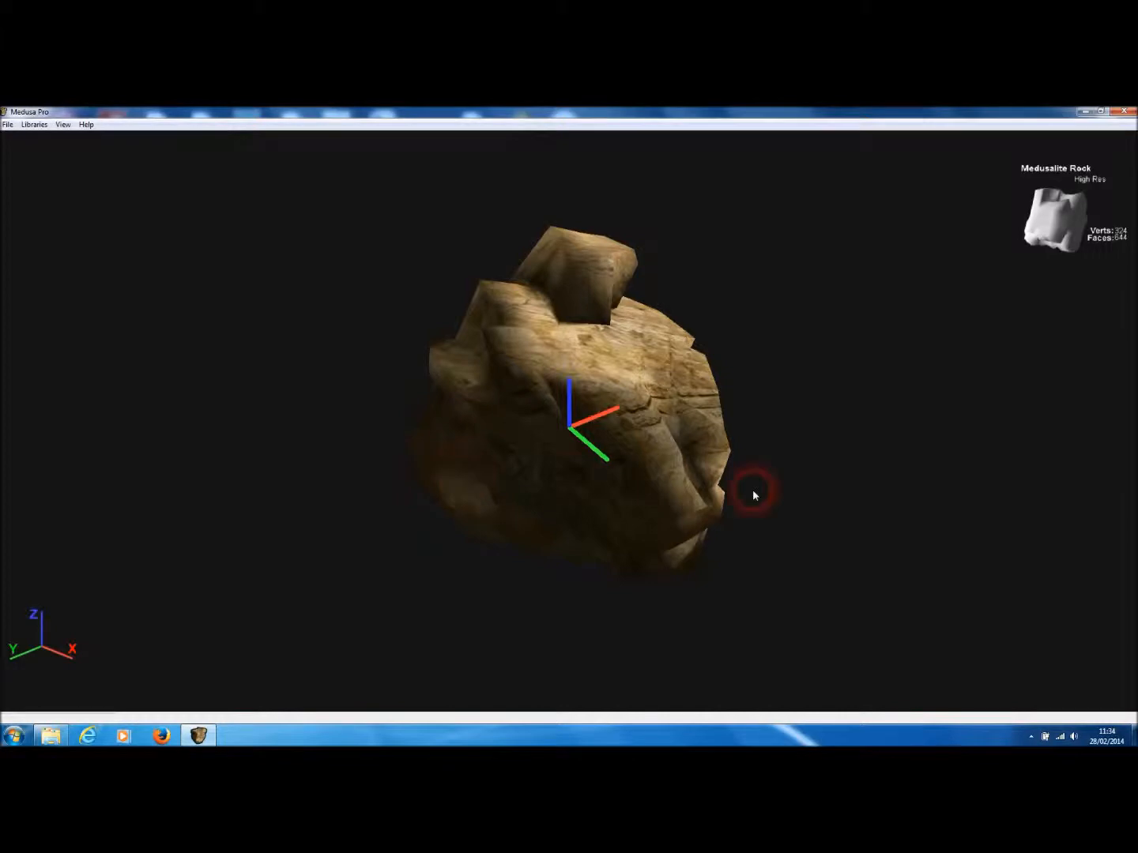
left_click_drag(753, 492, 521, 452)
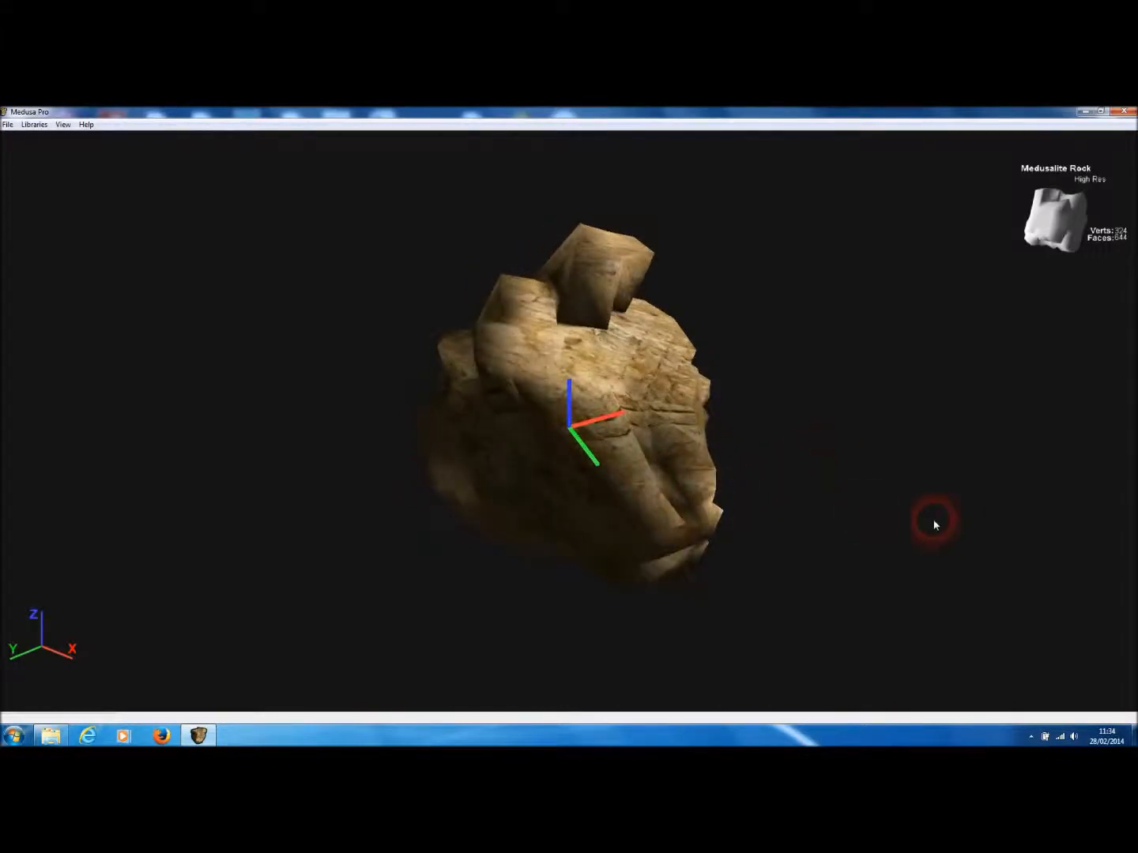
left_click_drag(933, 520, 729, 447)
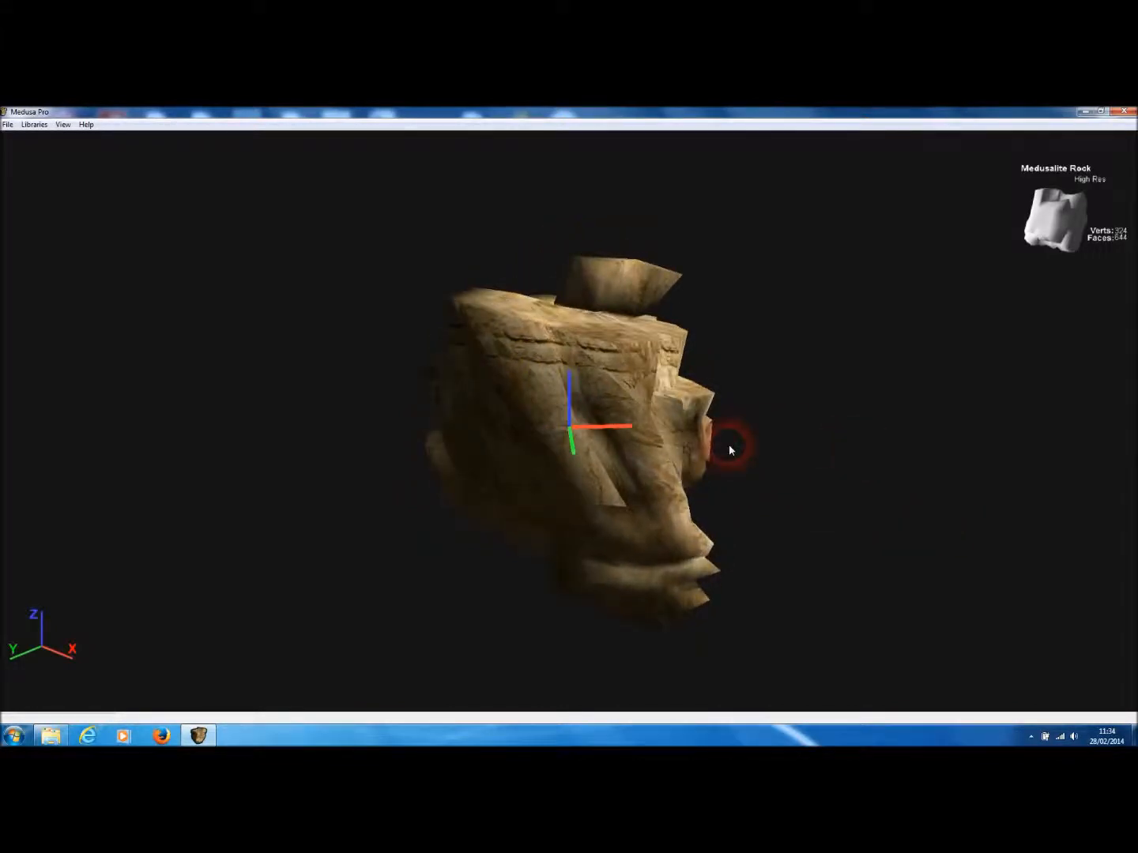
left_click_drag(861, 385, 559, 502)
left_click_drag(790, 507, 435, 431)
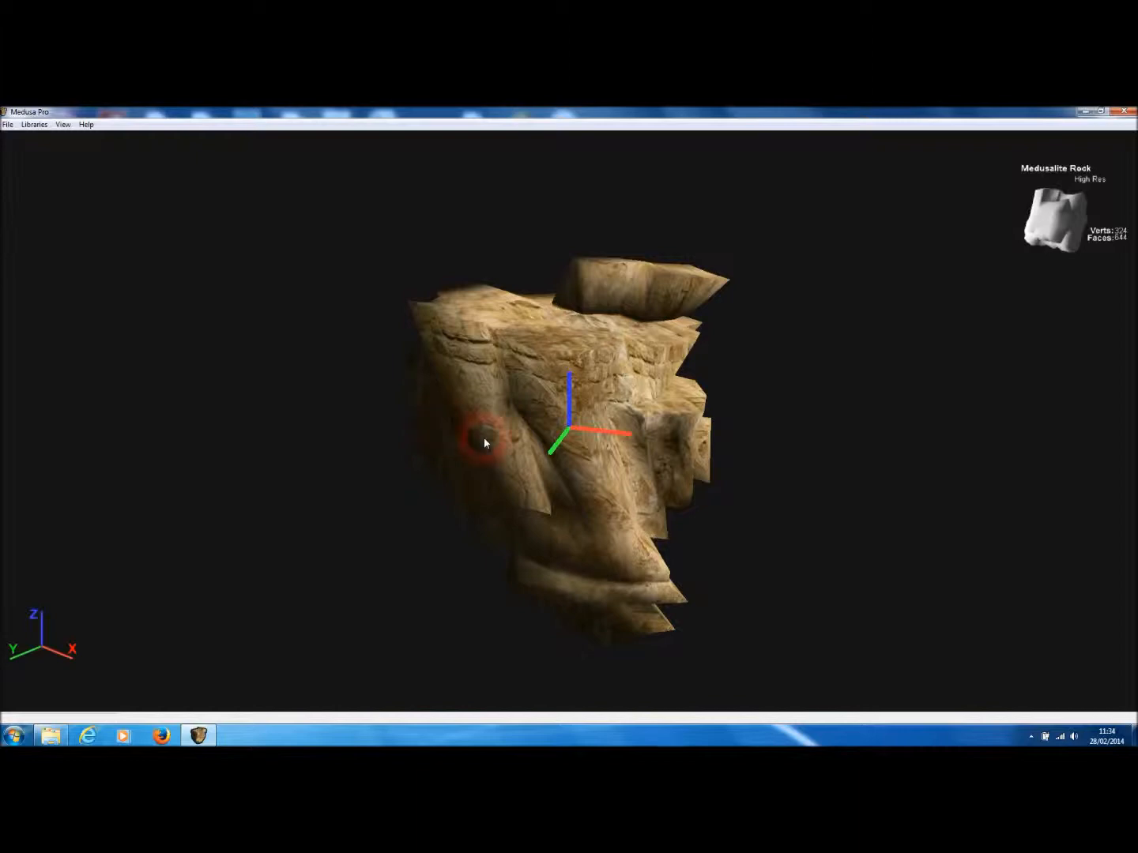
left_click_drag(777, 323, 649, 494)
left_click_drag(755, 501, 644, 452)
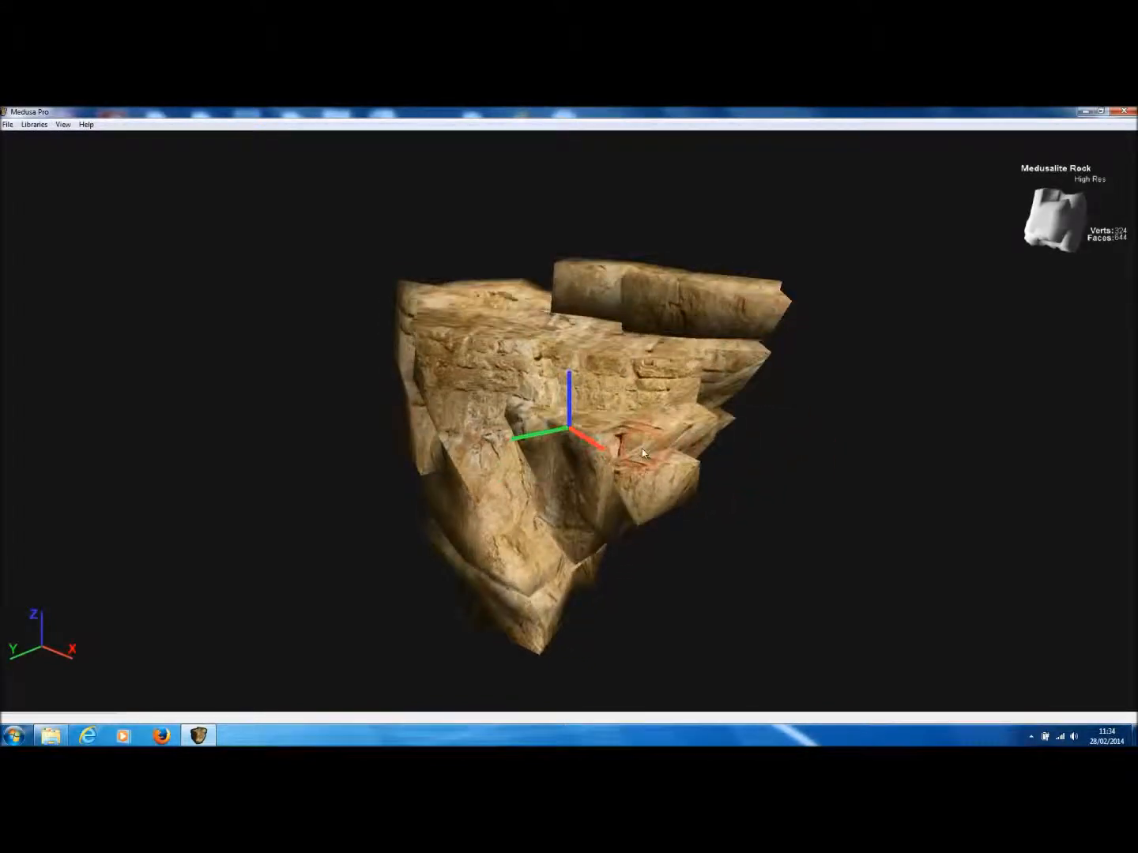
left_click(810, 360)
left_click(390, 275)
left_click(1133, 113)
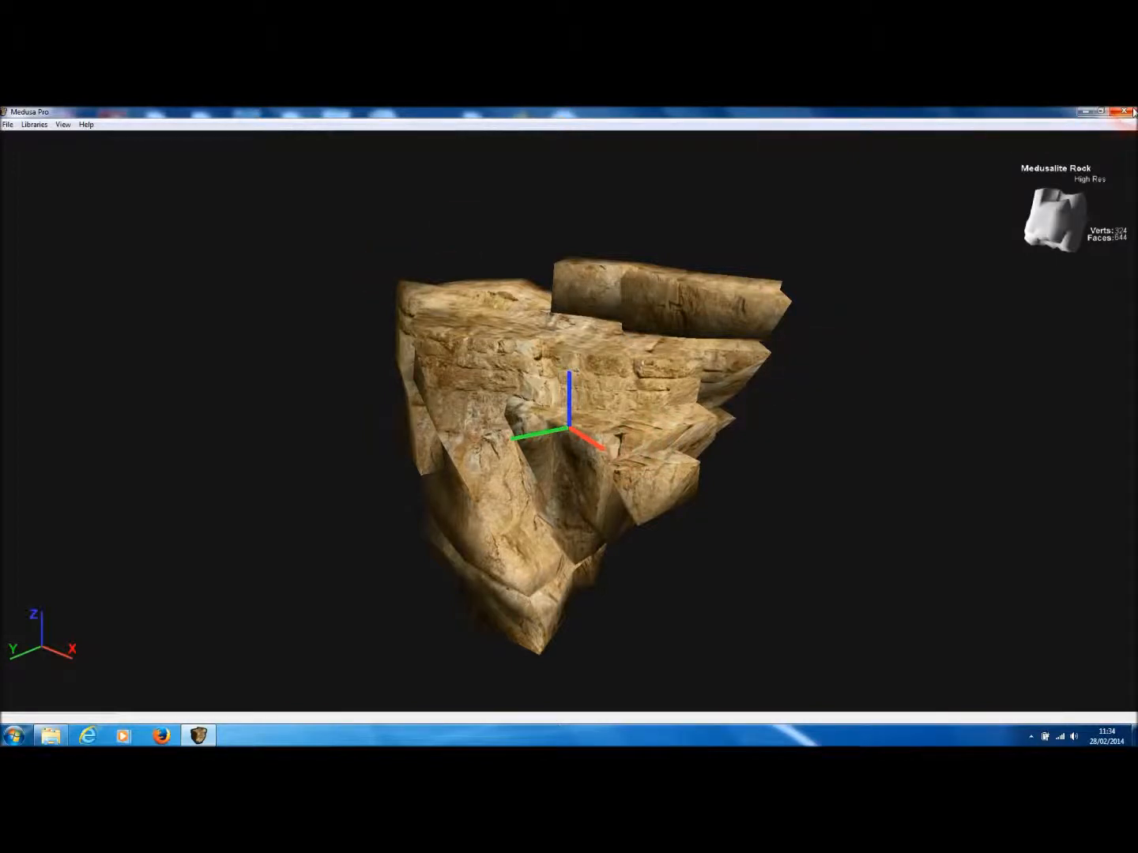